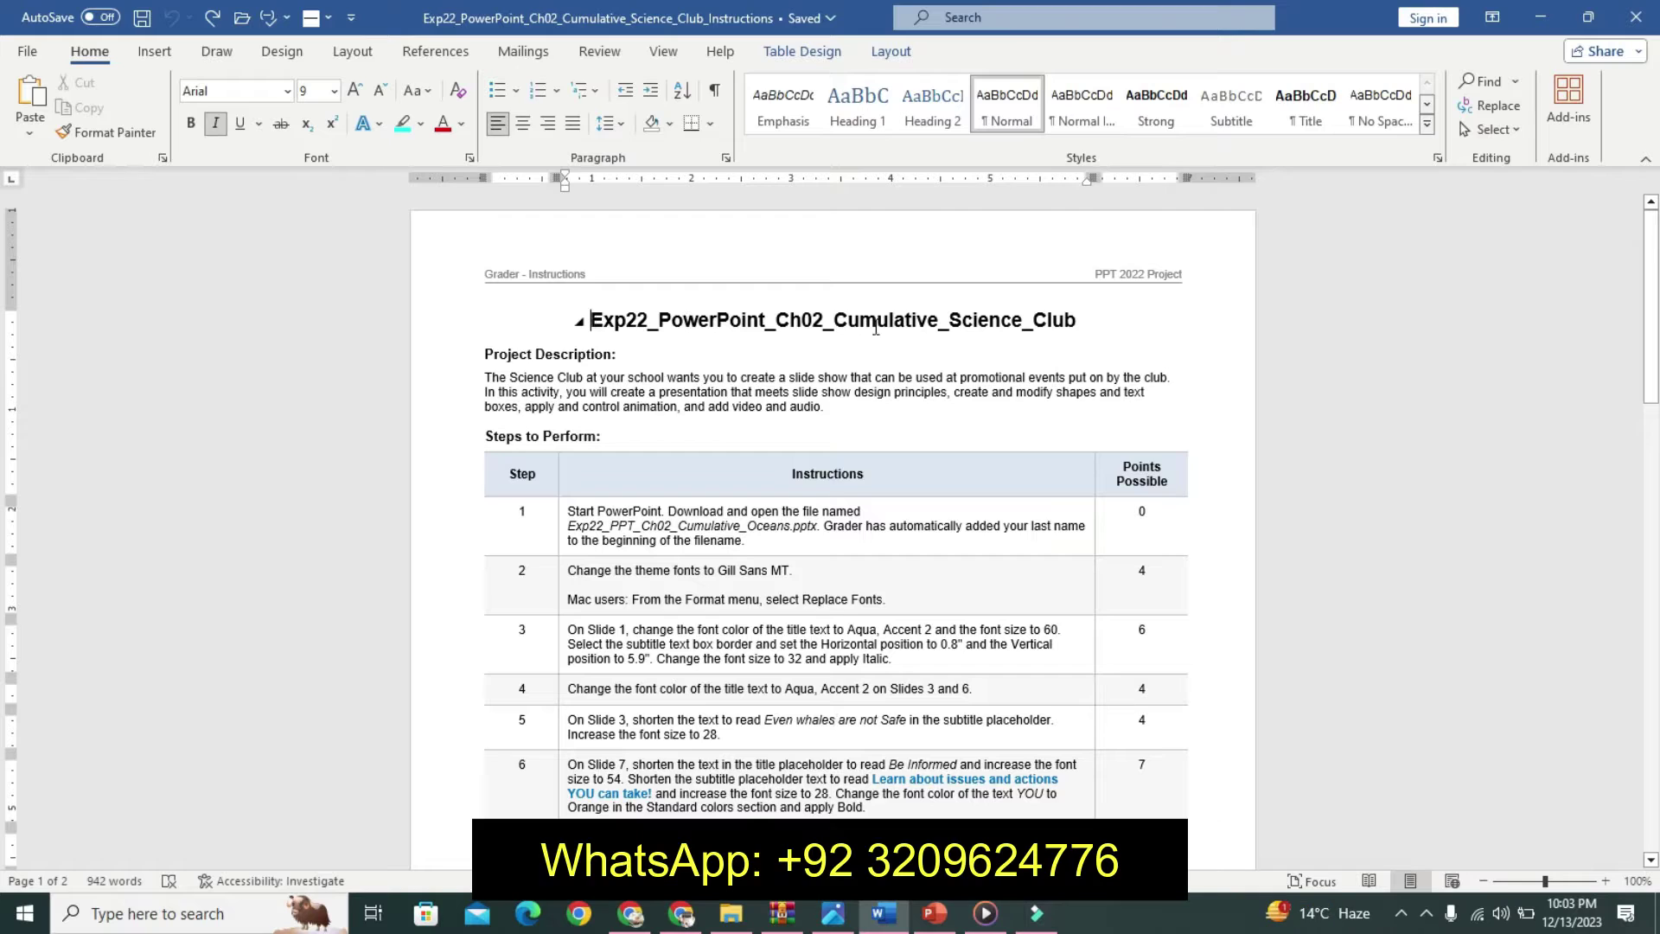
Select the title line of the Science Club instructions document.
{"action": "left_click_drag", "start_coordinate": [591, 320], "coordinate": [1071, 306]}
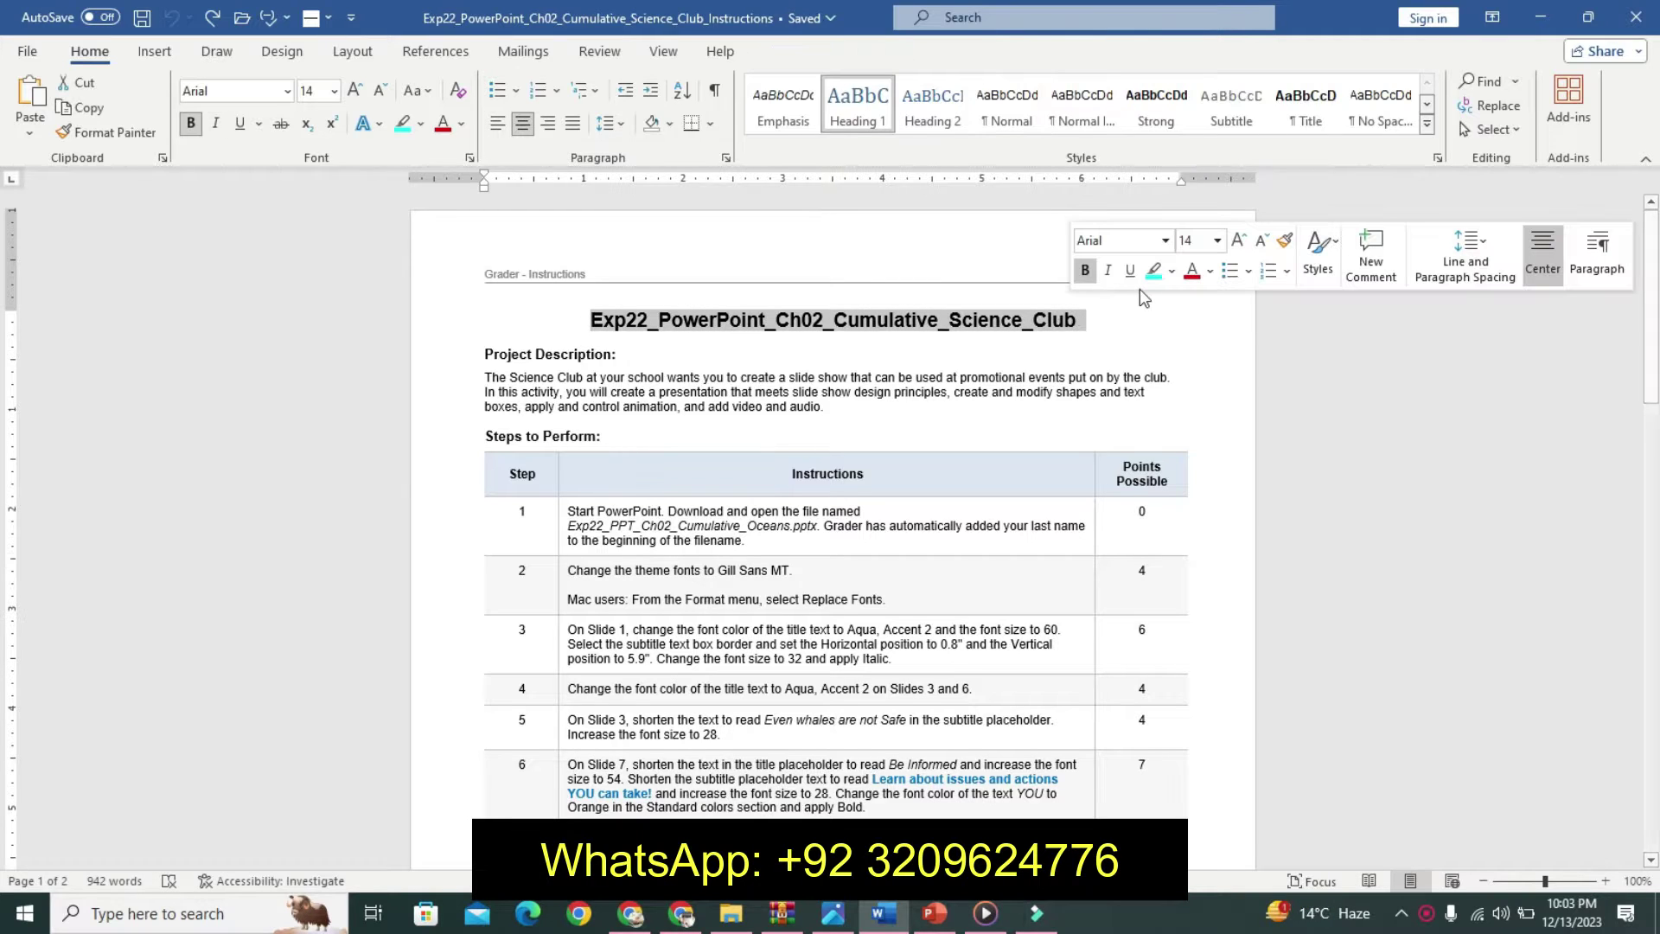
Highlight the document title in yellow.
{"action": "left_click", "coordinate": [1153, 270]}
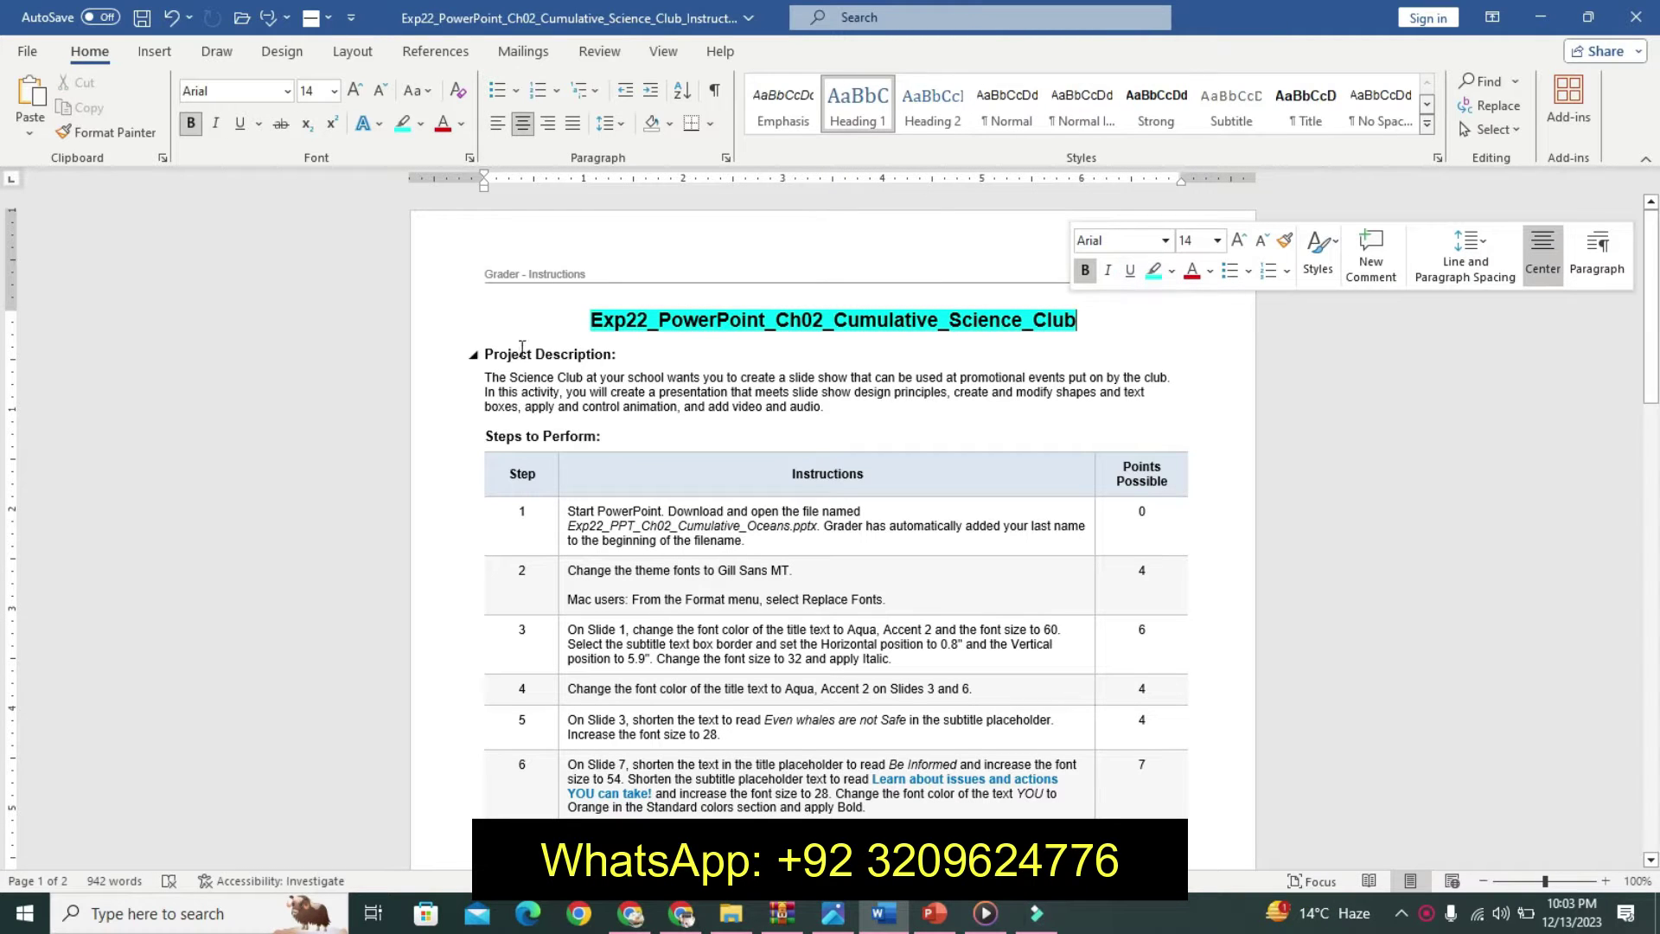
{"action": "left_click_drag", "start_coordinate": [591, 320], "coordinate": [1115, 330]}
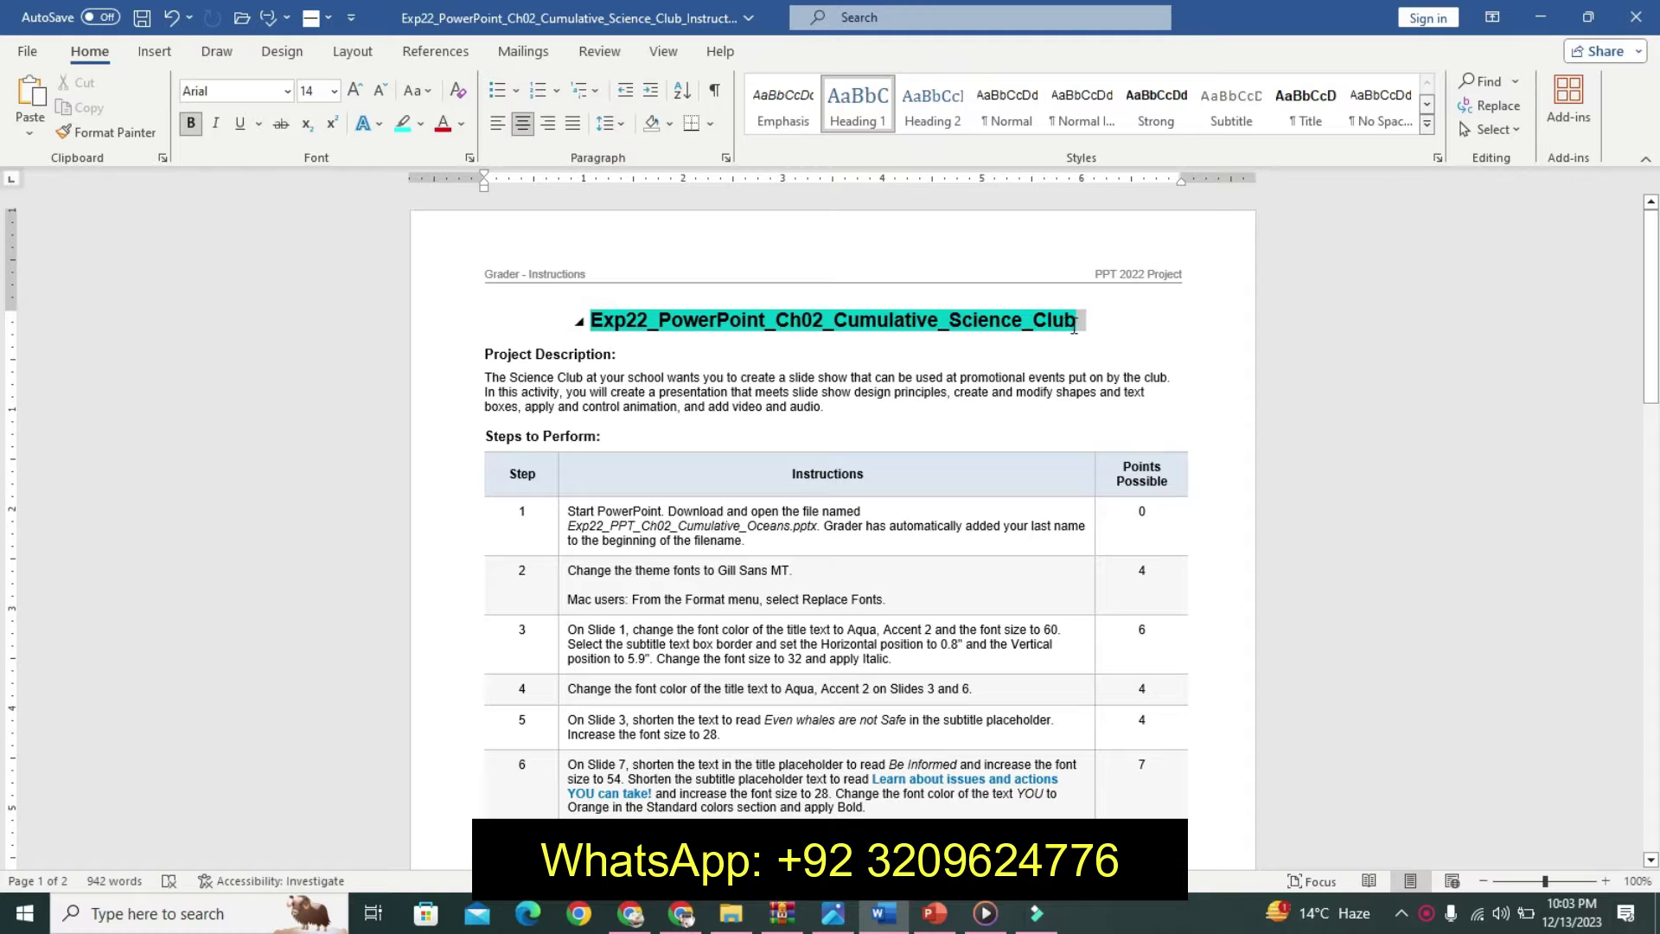
{"action": "left_click", "coordinate": [1194, 290]}
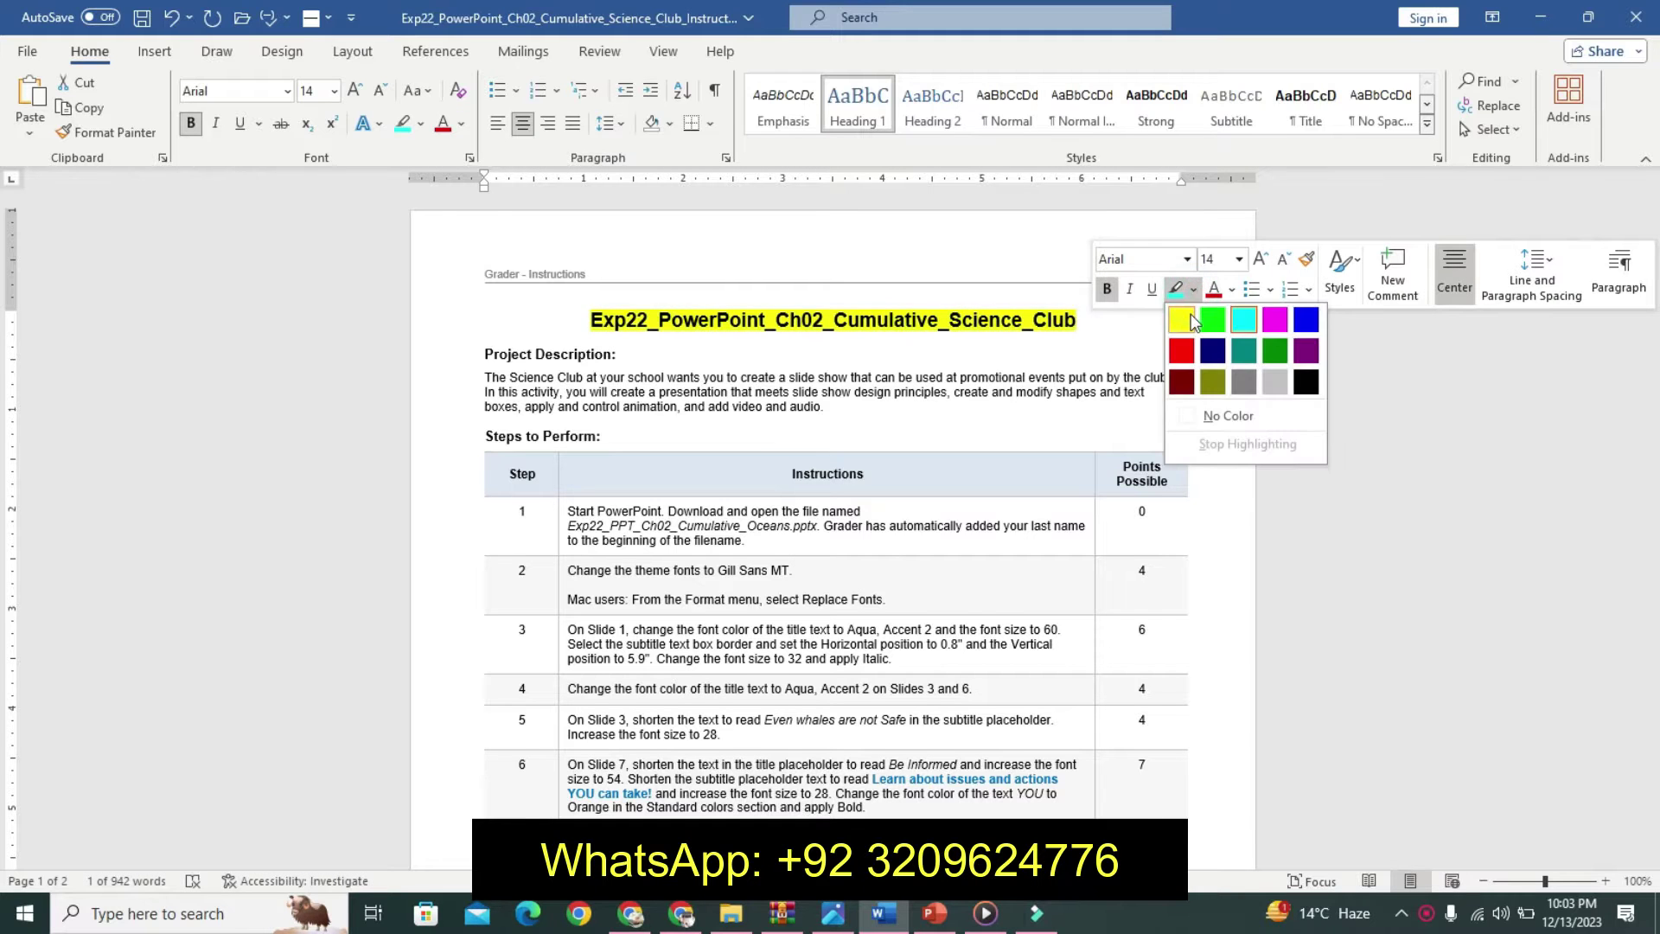
{"action": "left_click", "coordinate": [1178, 315]}
Enlarge the Project Description heading and paragraph, make them bold, and highlight them turquoise.
{"action": "left_click_drag", "start_coordinate": [487, 357], "coordinate": [827, 408]}
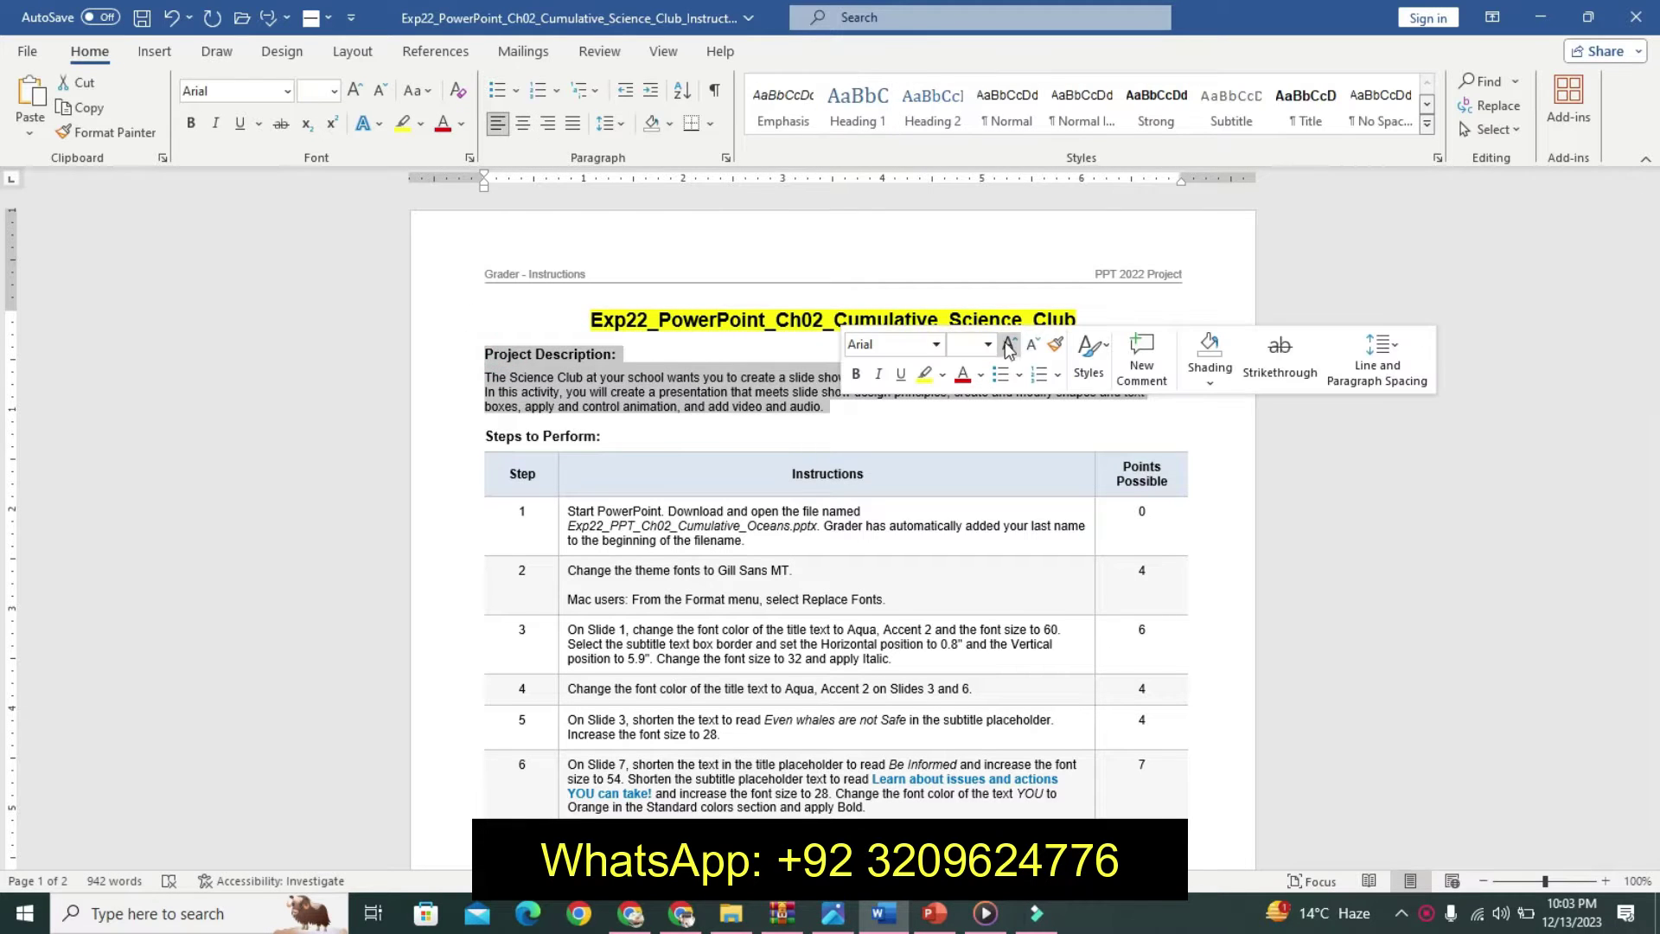
{"action": "left_click", "coordinate": [1009, 347]}
{"action": "left_click", "coordinate": [1008, 347]}
{"action": "left_click", "coordinate": [1008, 347]}
{"action": "left_click", "coordinate": [855, 374]}
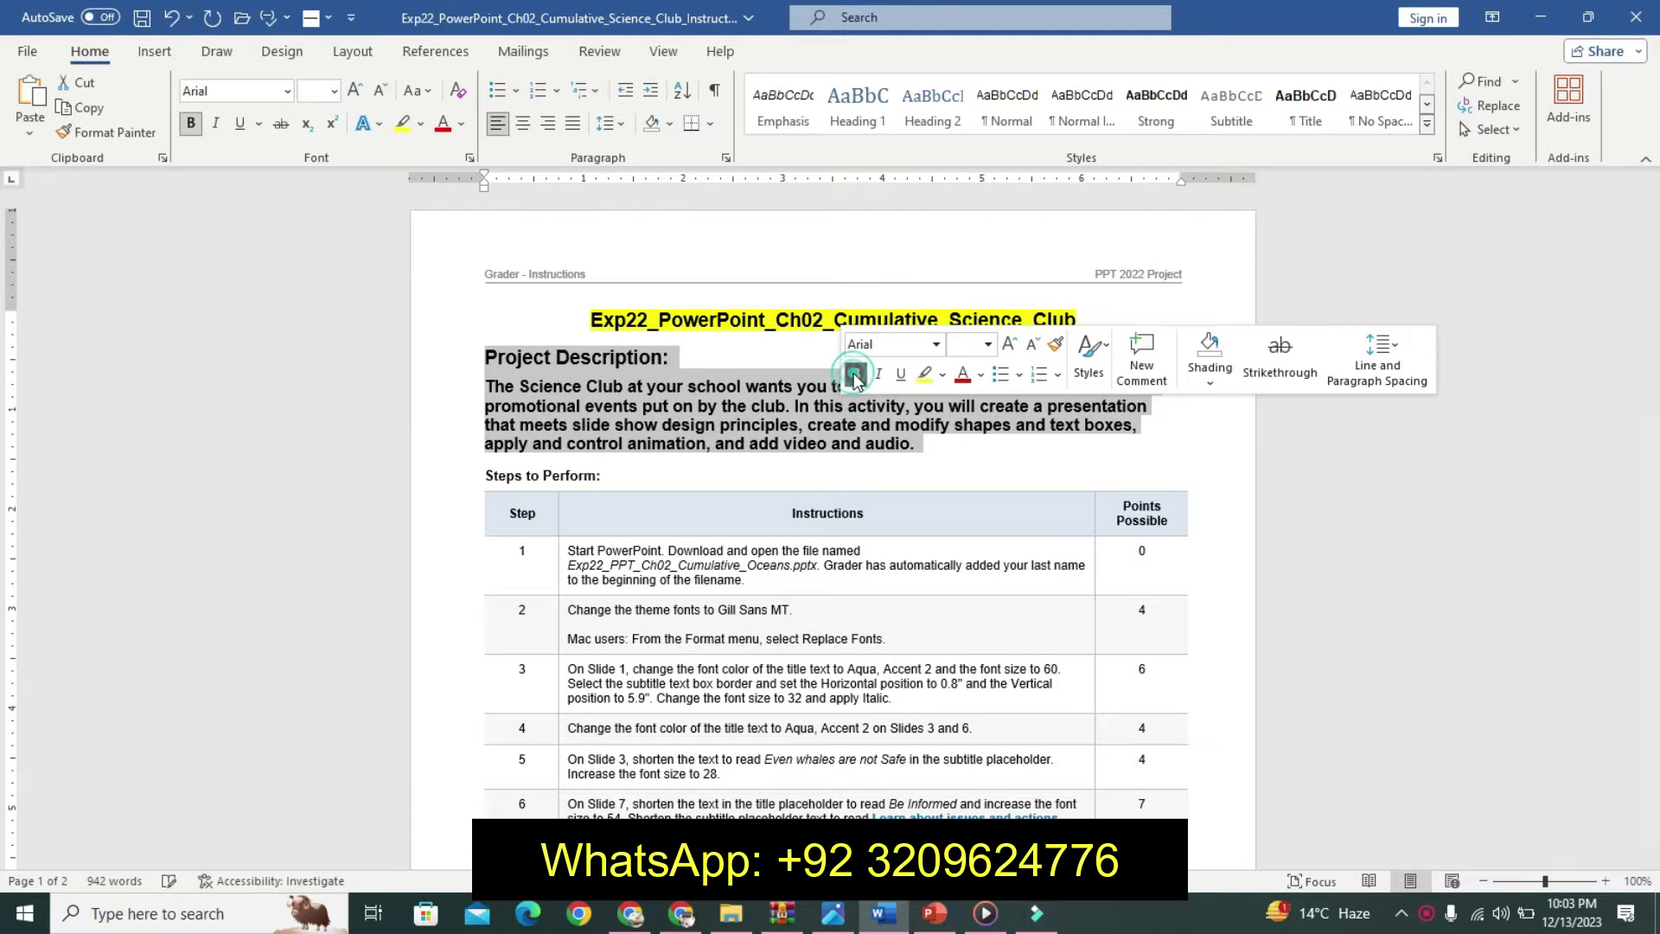
{"action": "left_click", "coordinate": [943, 375]}
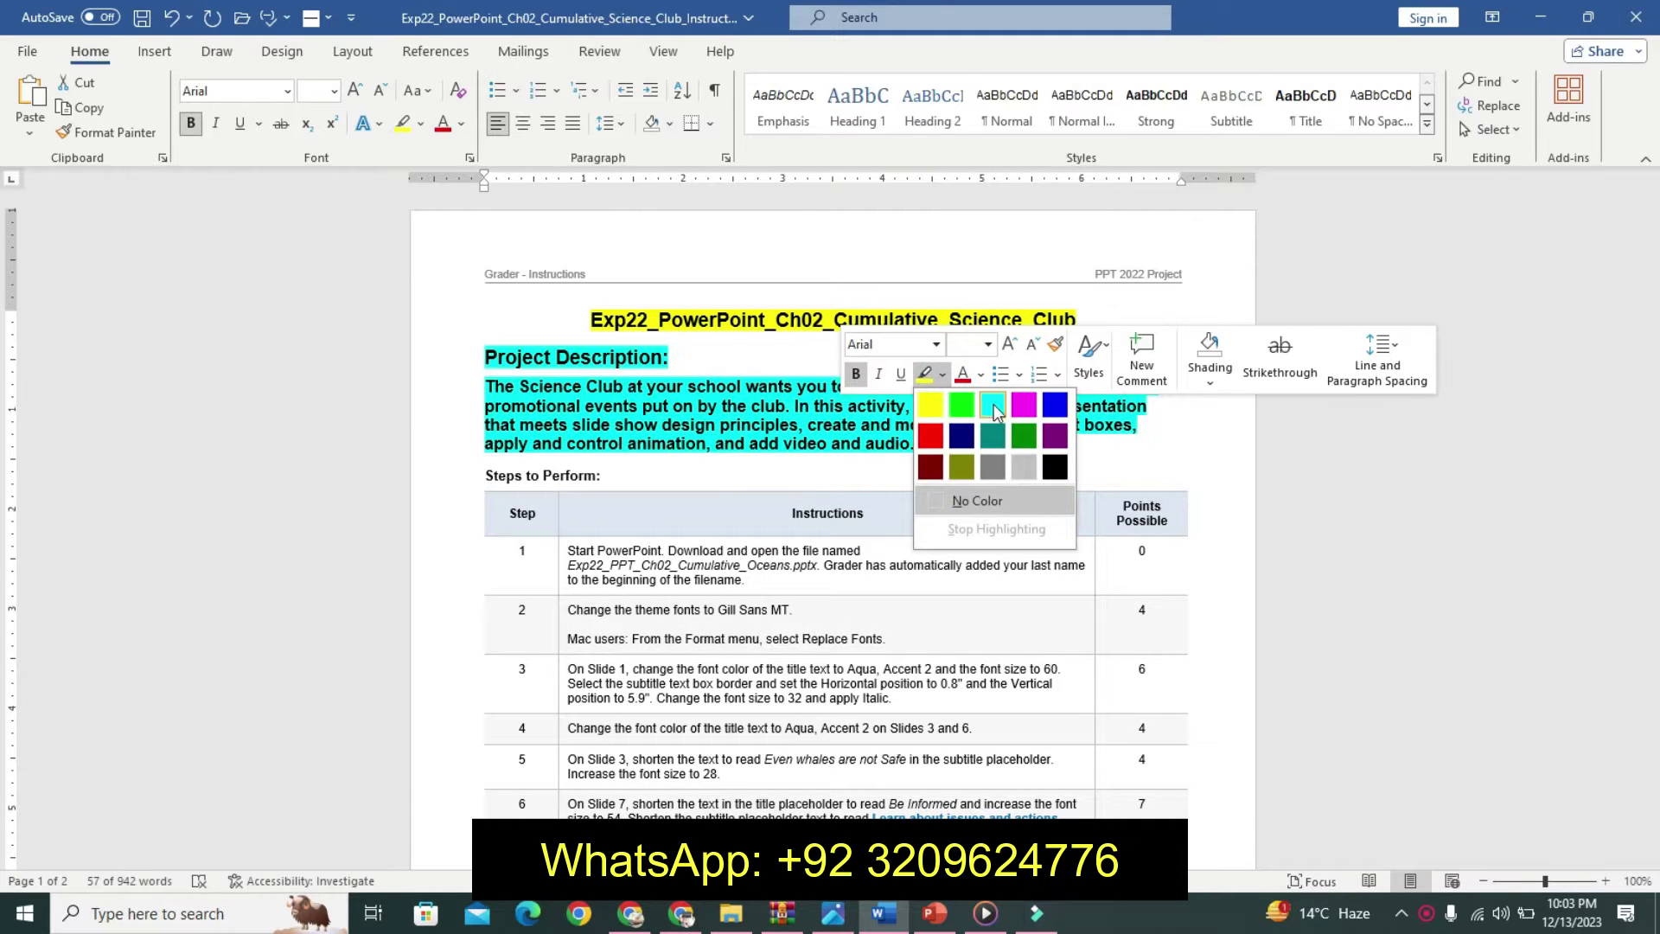
{"action": "left_click", "coordinate": [993, 404]}
{"action": "left_click", "coordinate": [578, 370]}
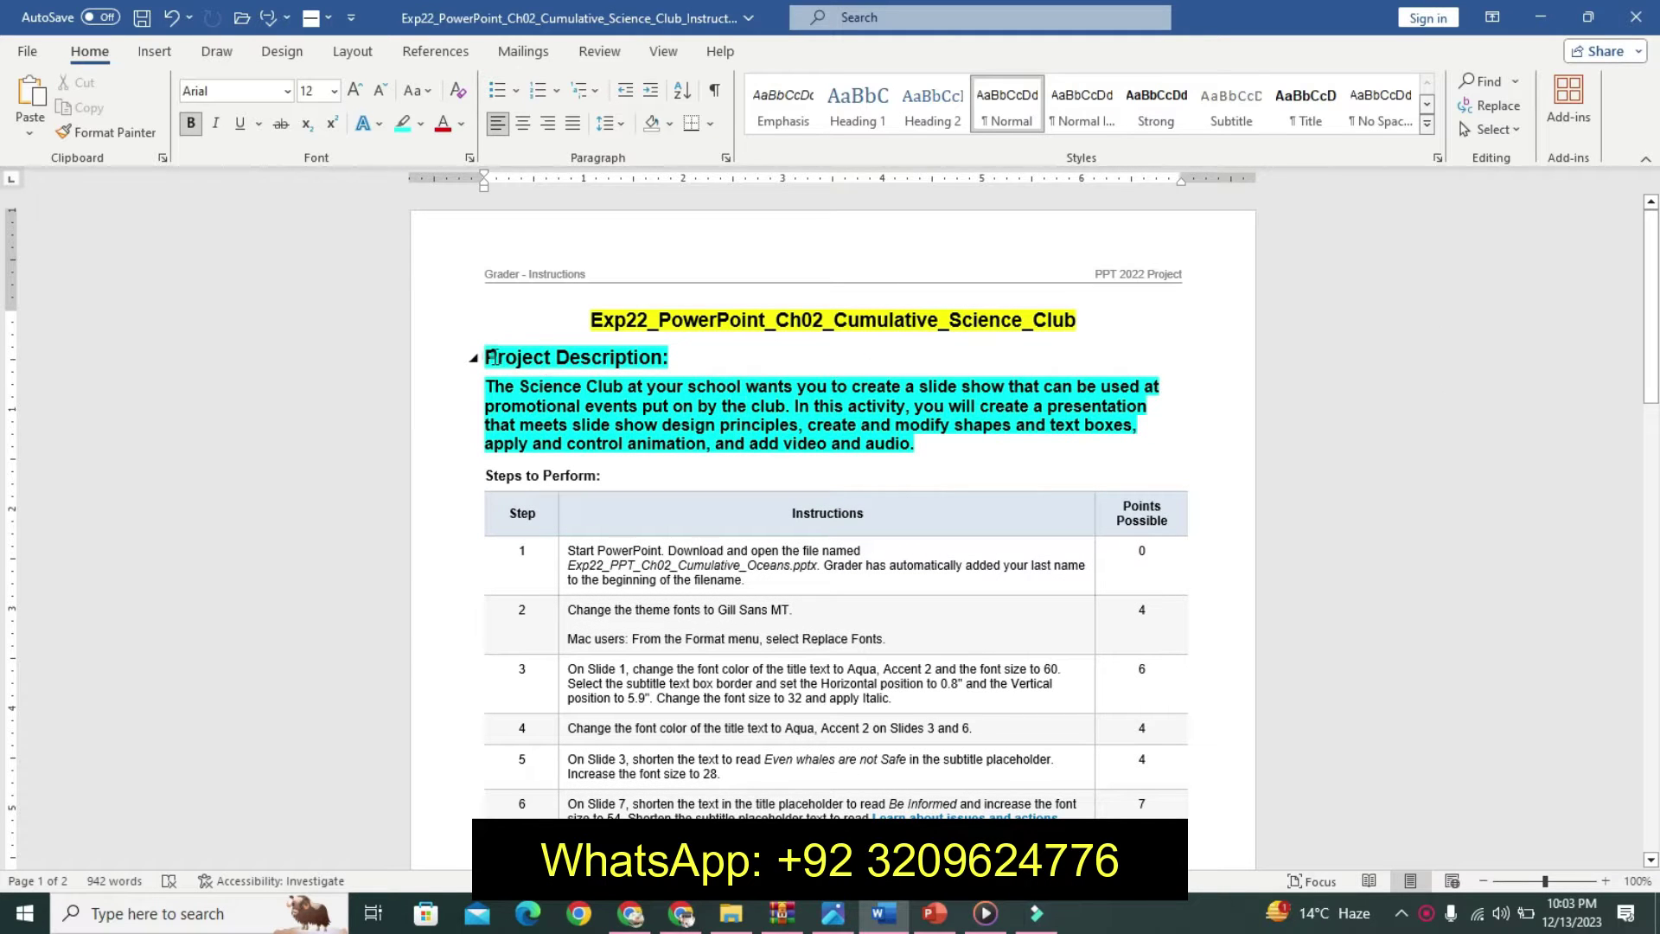
{"action": "left_click_drag", "start_coordinate": [490, 358], "coordinate": [943, 443]}
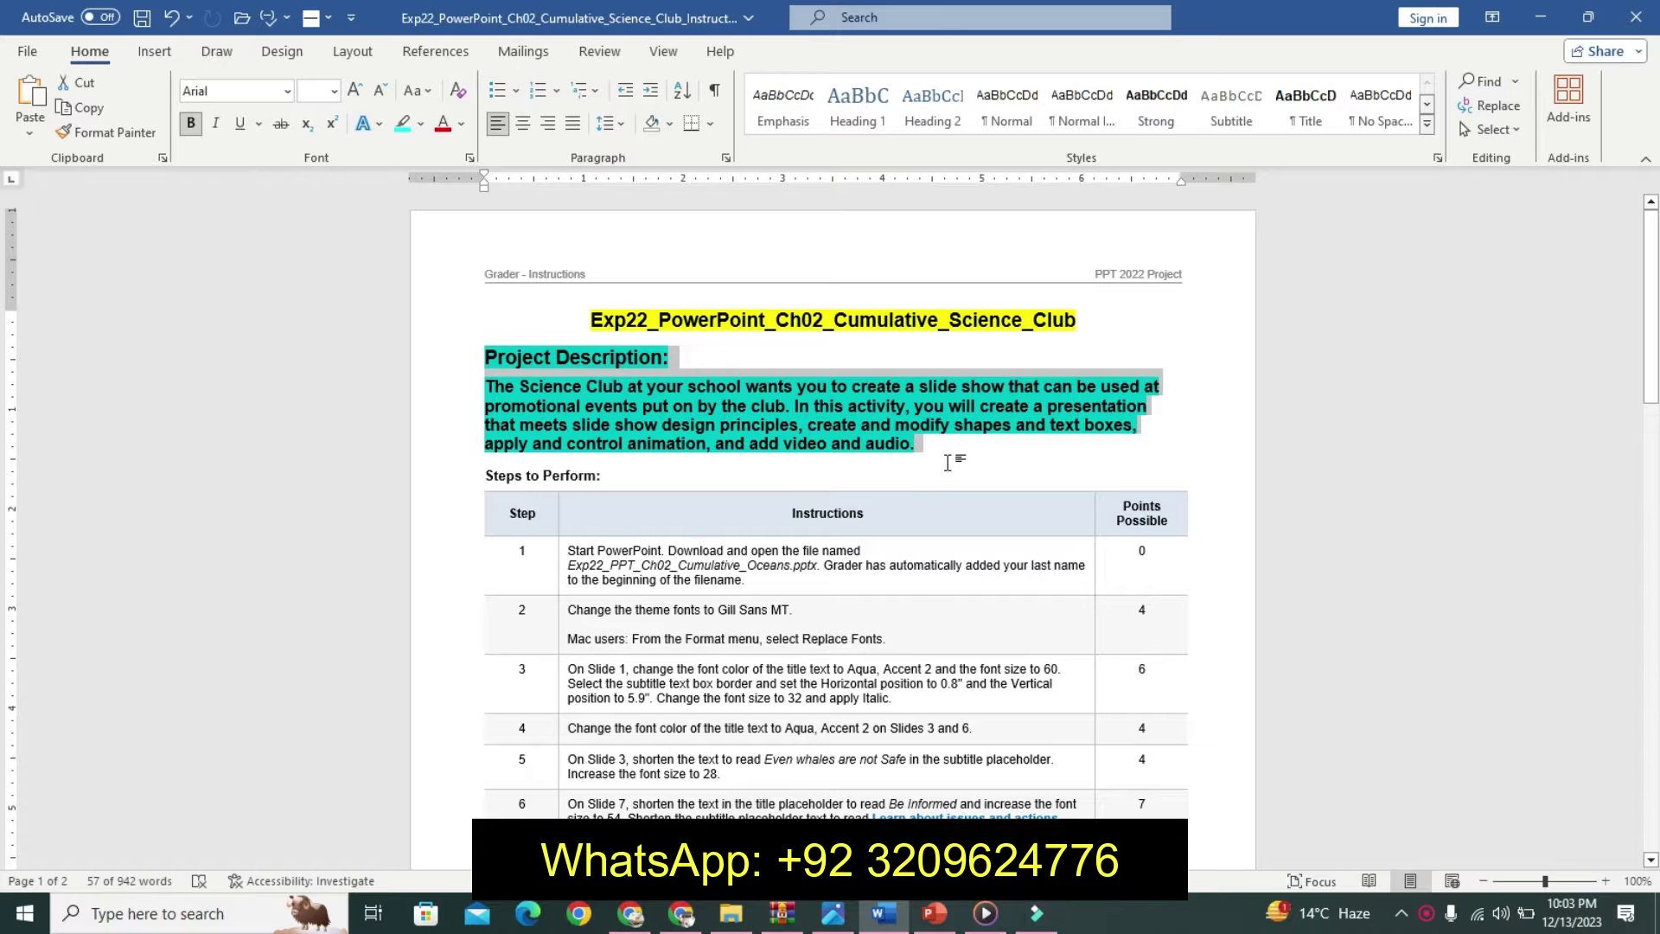
In the Oceans presentation, look over slides 1 through 5.
{"action": "left_click", "coordinate": [935, 913]}
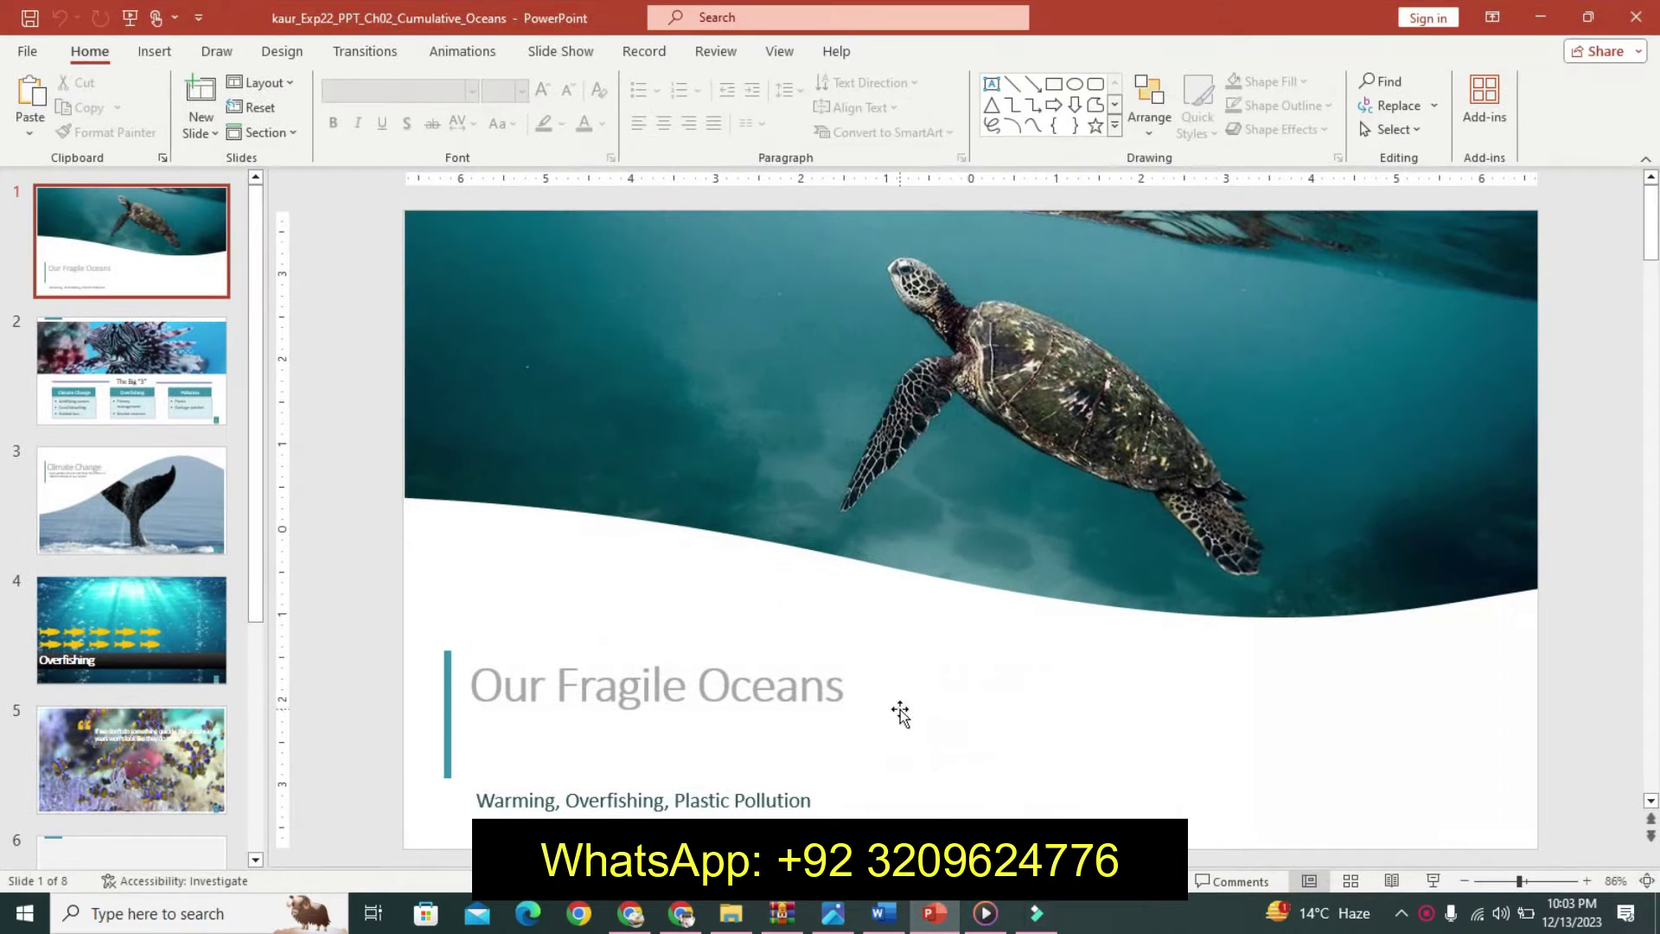
{"action": "left_click", "coordinate": [897, 711]}
{"action": "left_click", "coordinate": [776, 597]}
{"action": "left_click_drag", "start_coordinate": [195, 356], "coordinate": [197, 483]}
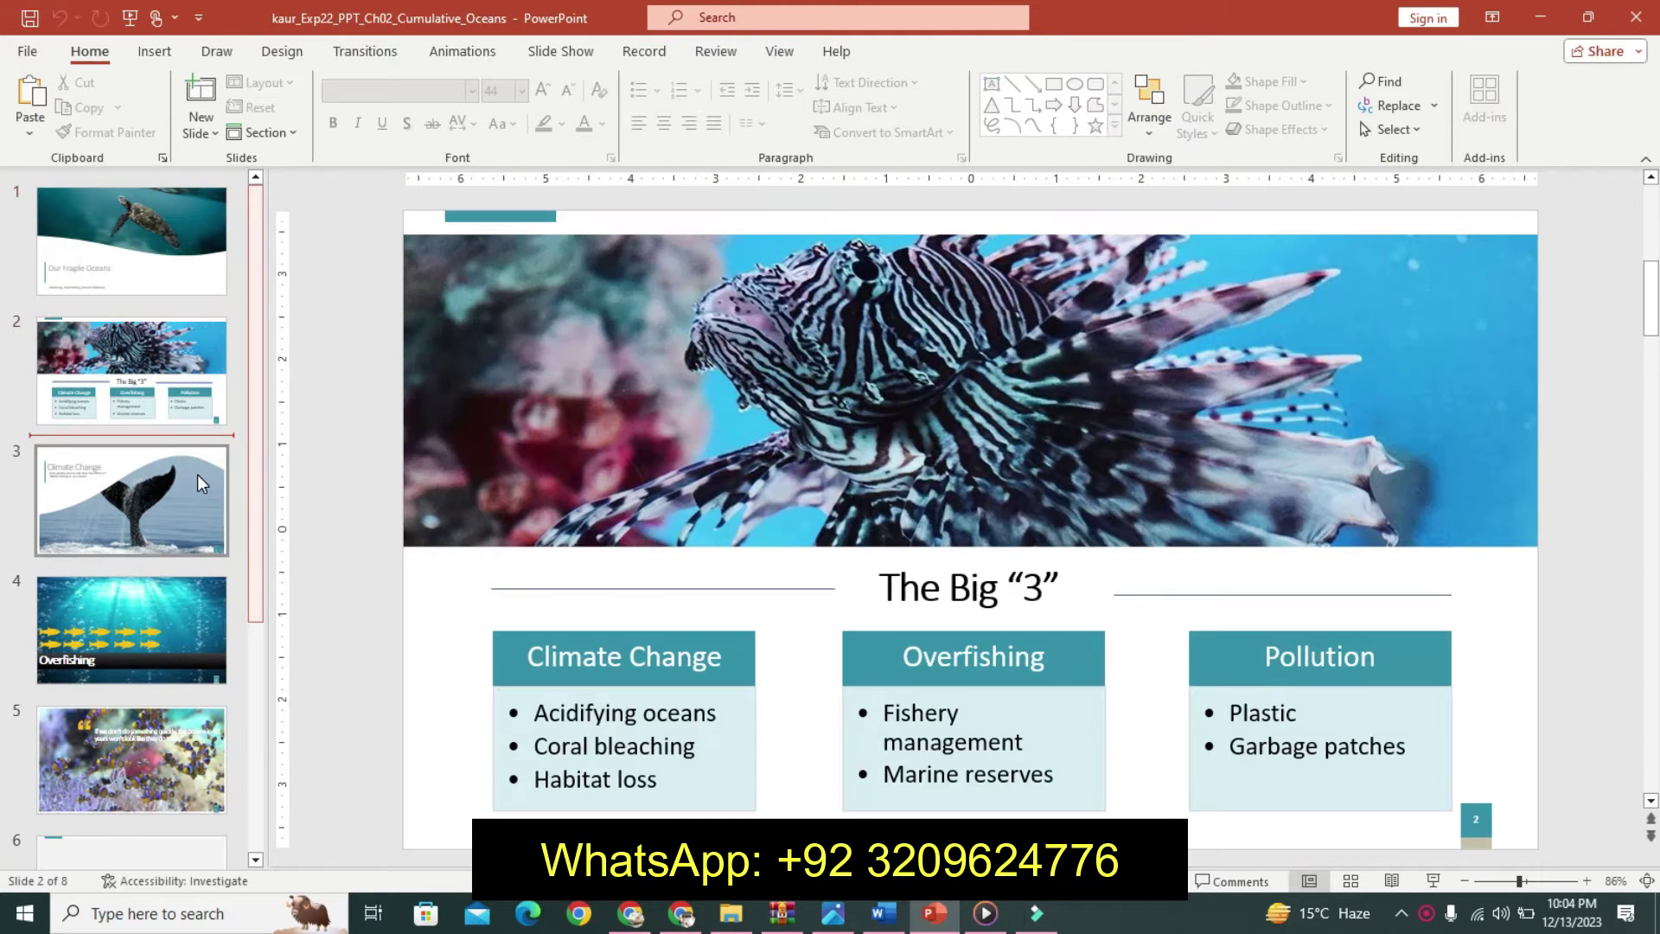
{"action": "left_click", "coordinate": [198, 475]}
{"action": "left_click", "coordinate": [217, 595]}
{"action": "left_click", "coordinate": [201, 735]}
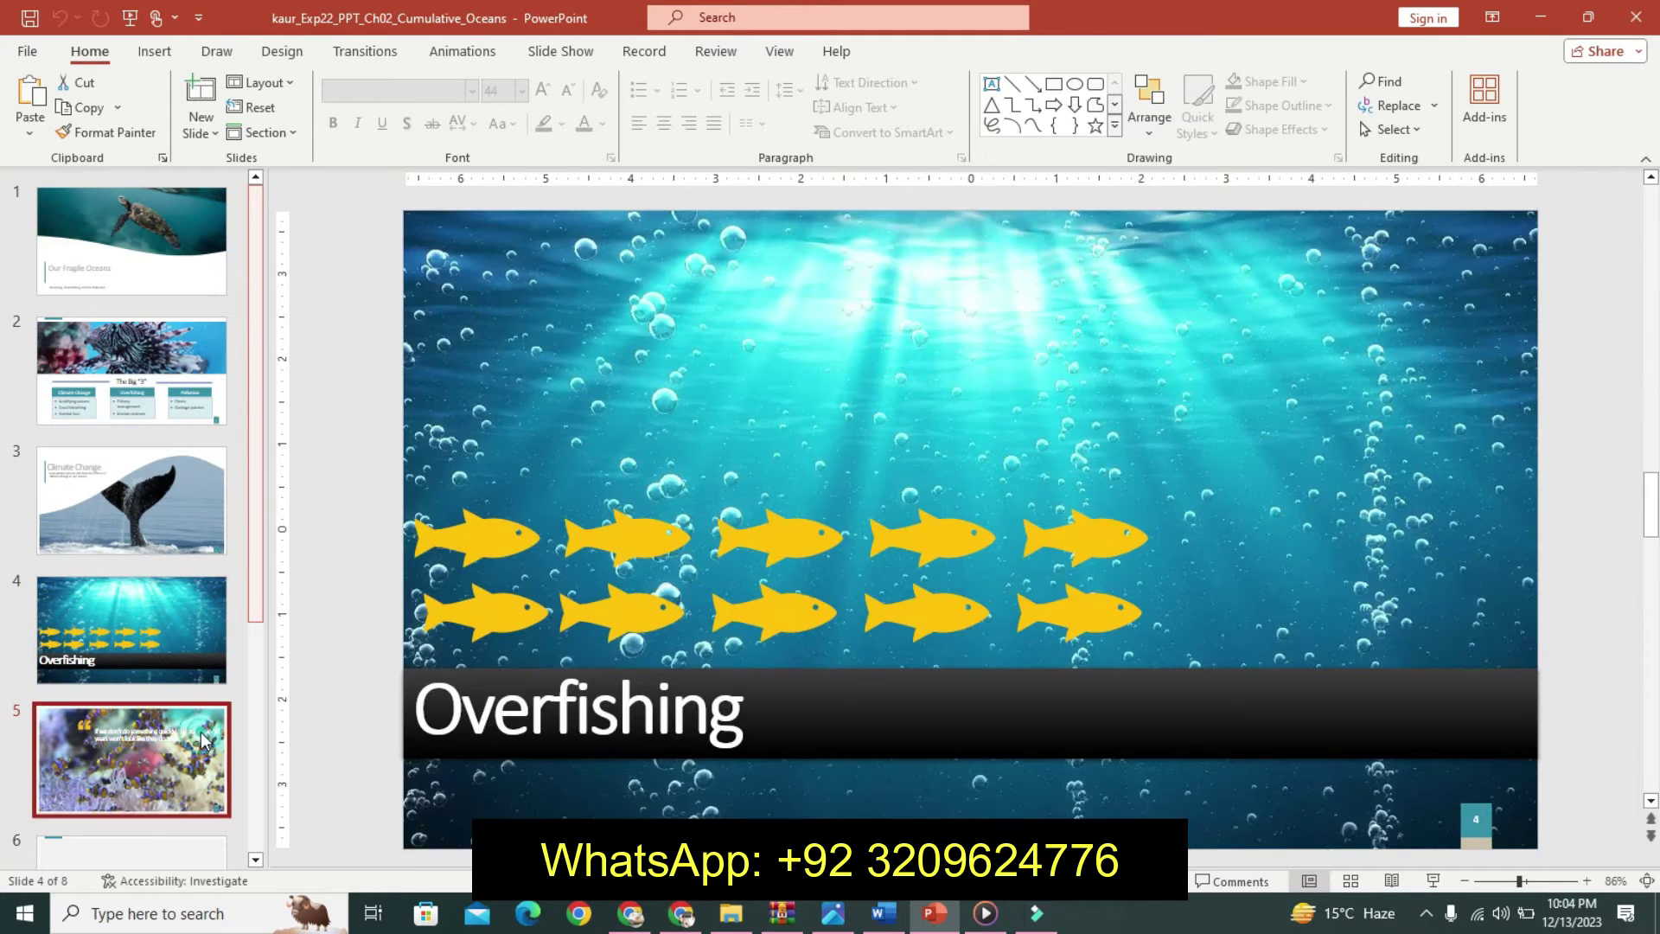
View slides 6, 7 and 8, then return to slide 1.
{"action": "scroll", "coordinate": [154, 542], "scroll_direction": "down", "scroll_amount": 3}
{"action": "left_click", "coordinate": [155, 547]}
{"action": "left_click", "coordinate": [163, 624]}
{"action": "left_click", "coordinate": [145, 719]}
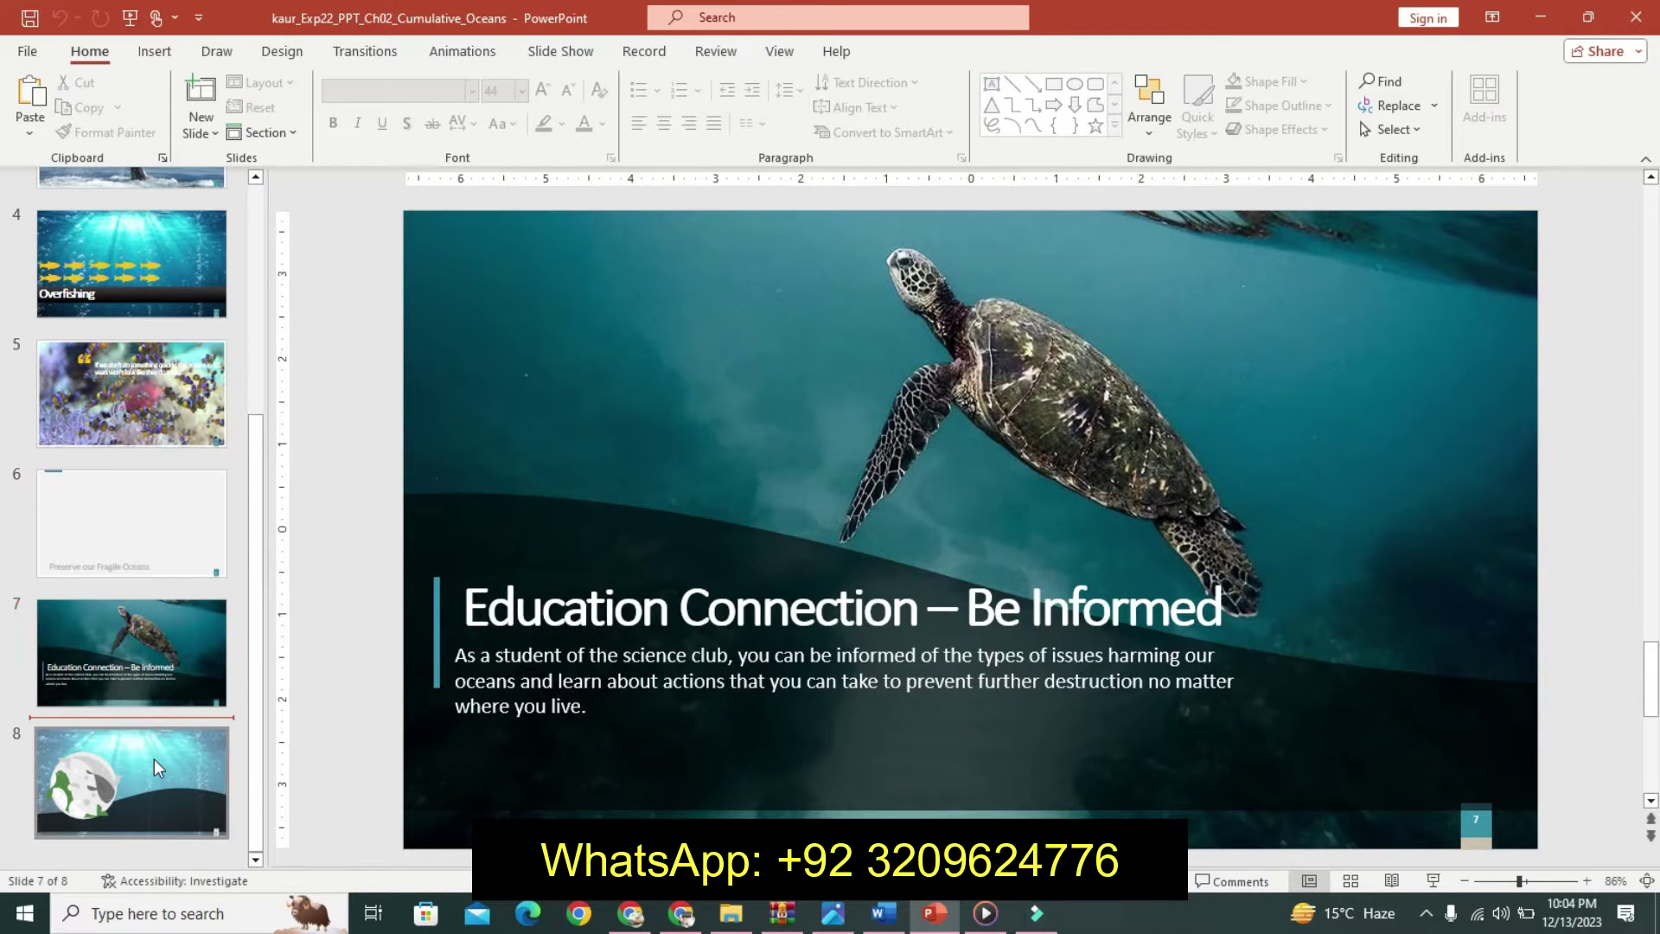
{"action": "left_click", "coordinate": [154, 759]}
{"action": "left_click", "coordinate": [257, 766]}
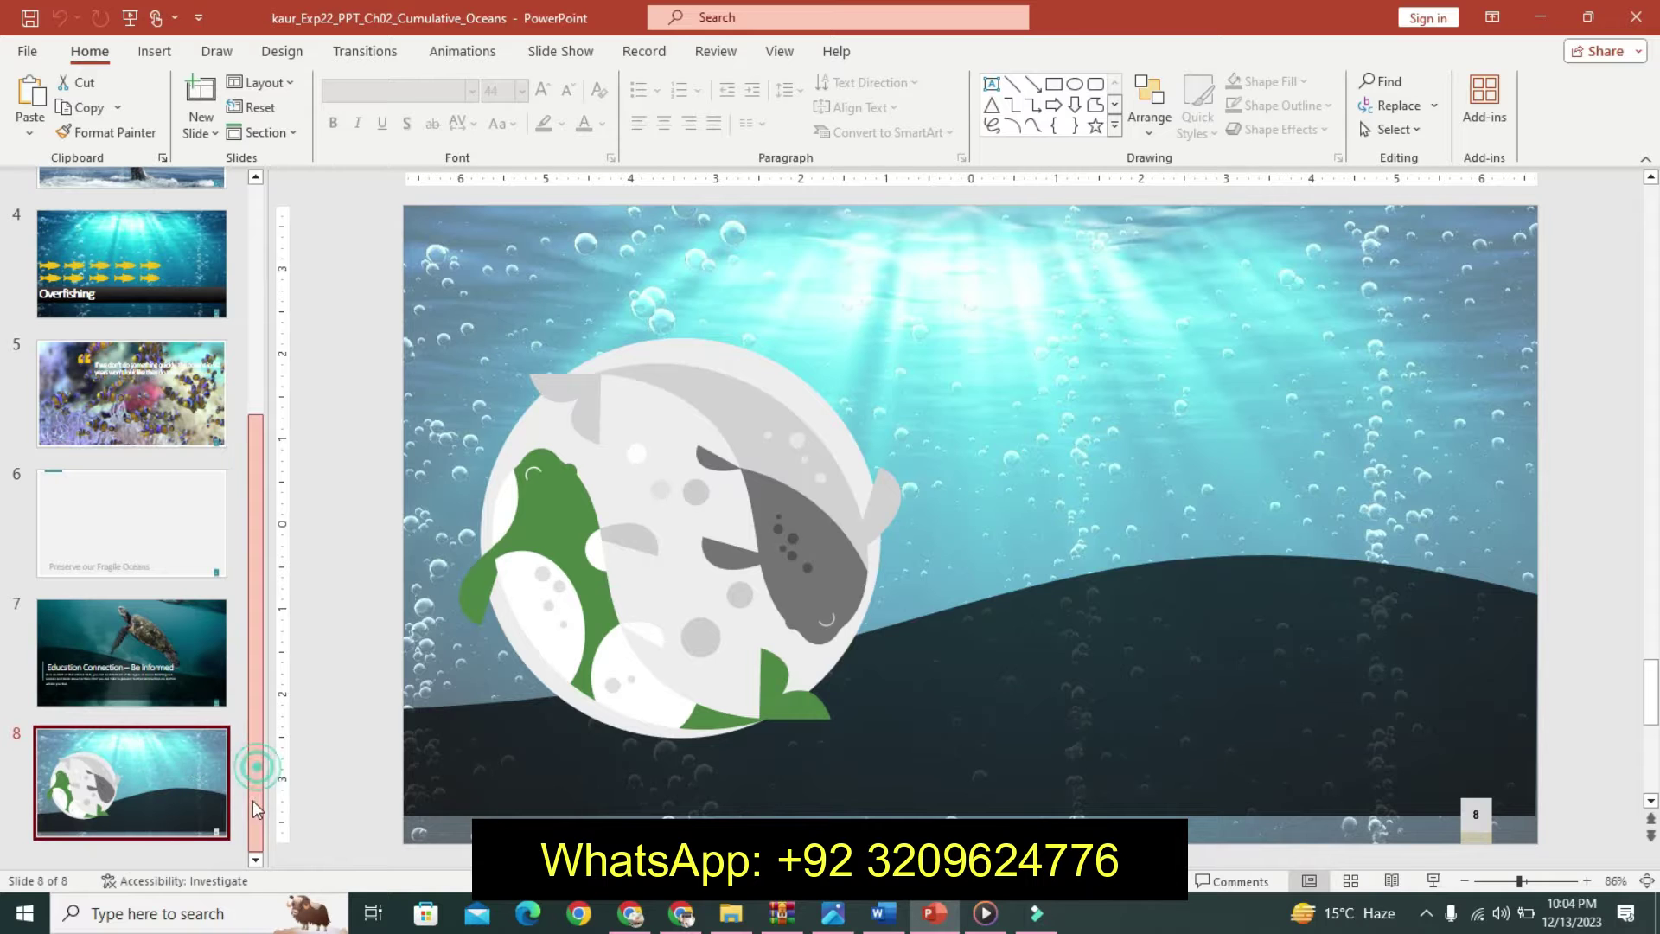
{"action": "left_click_drag", "start_coordinate": [253, 800], "coordinate": [247, 558]}
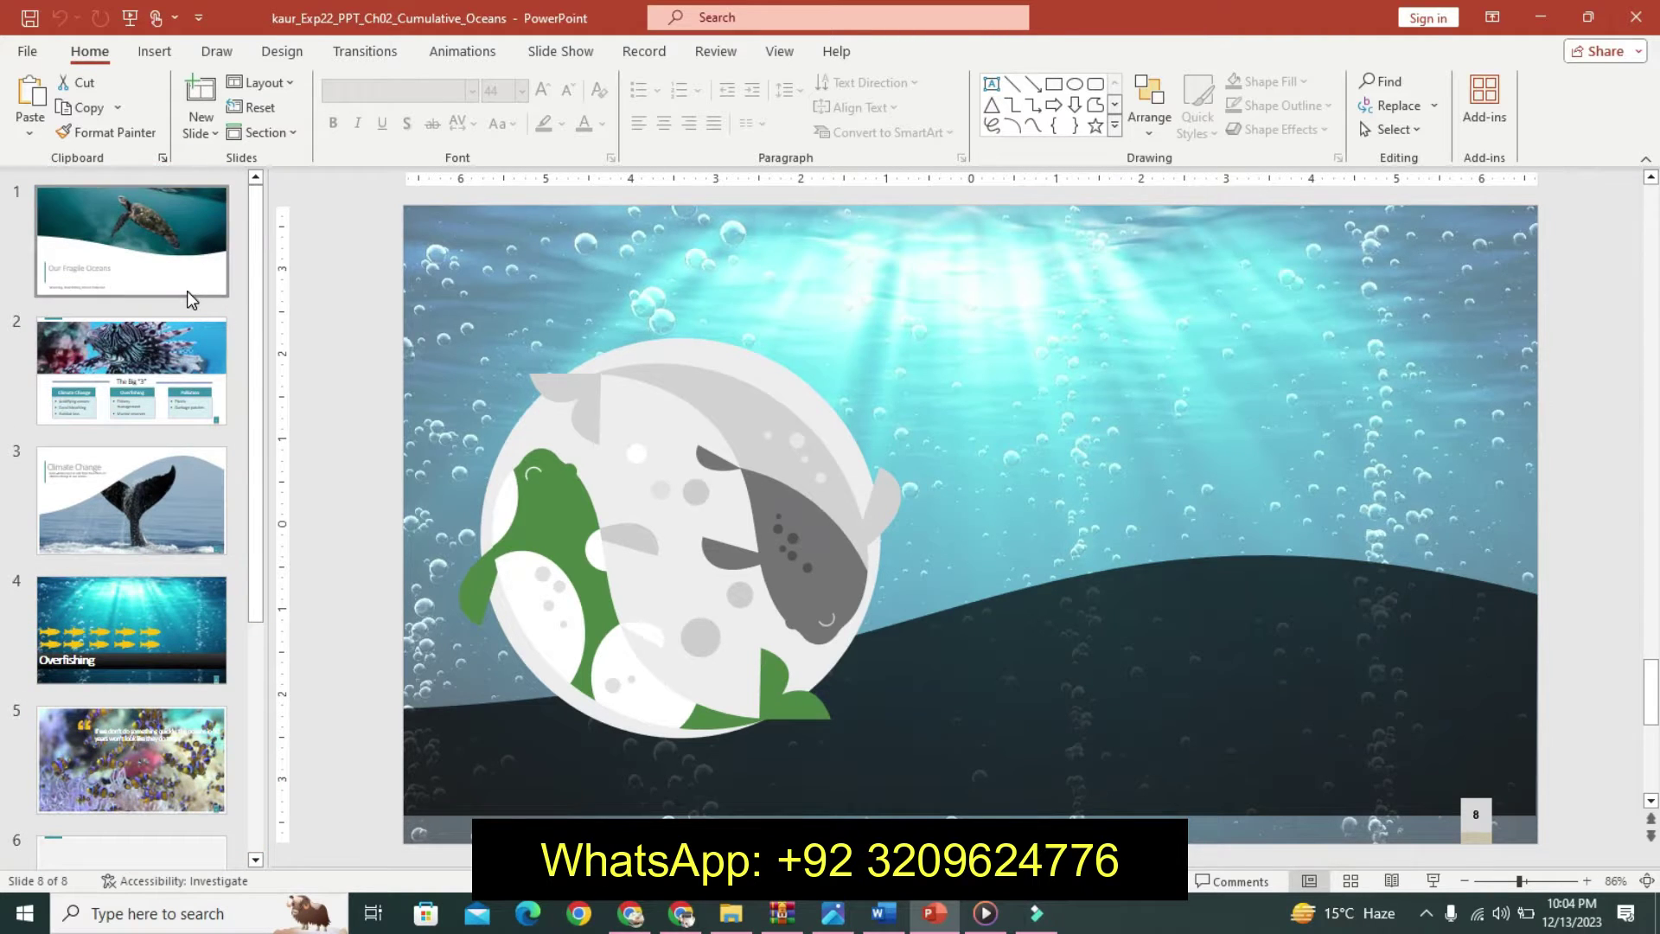
{"action": "left_click", "coordinate": [187, 290]}
Back in Word, undo the Project Description highlight, bold and size changes.
{"action": "left_click", "coordinate": [884, 913]}
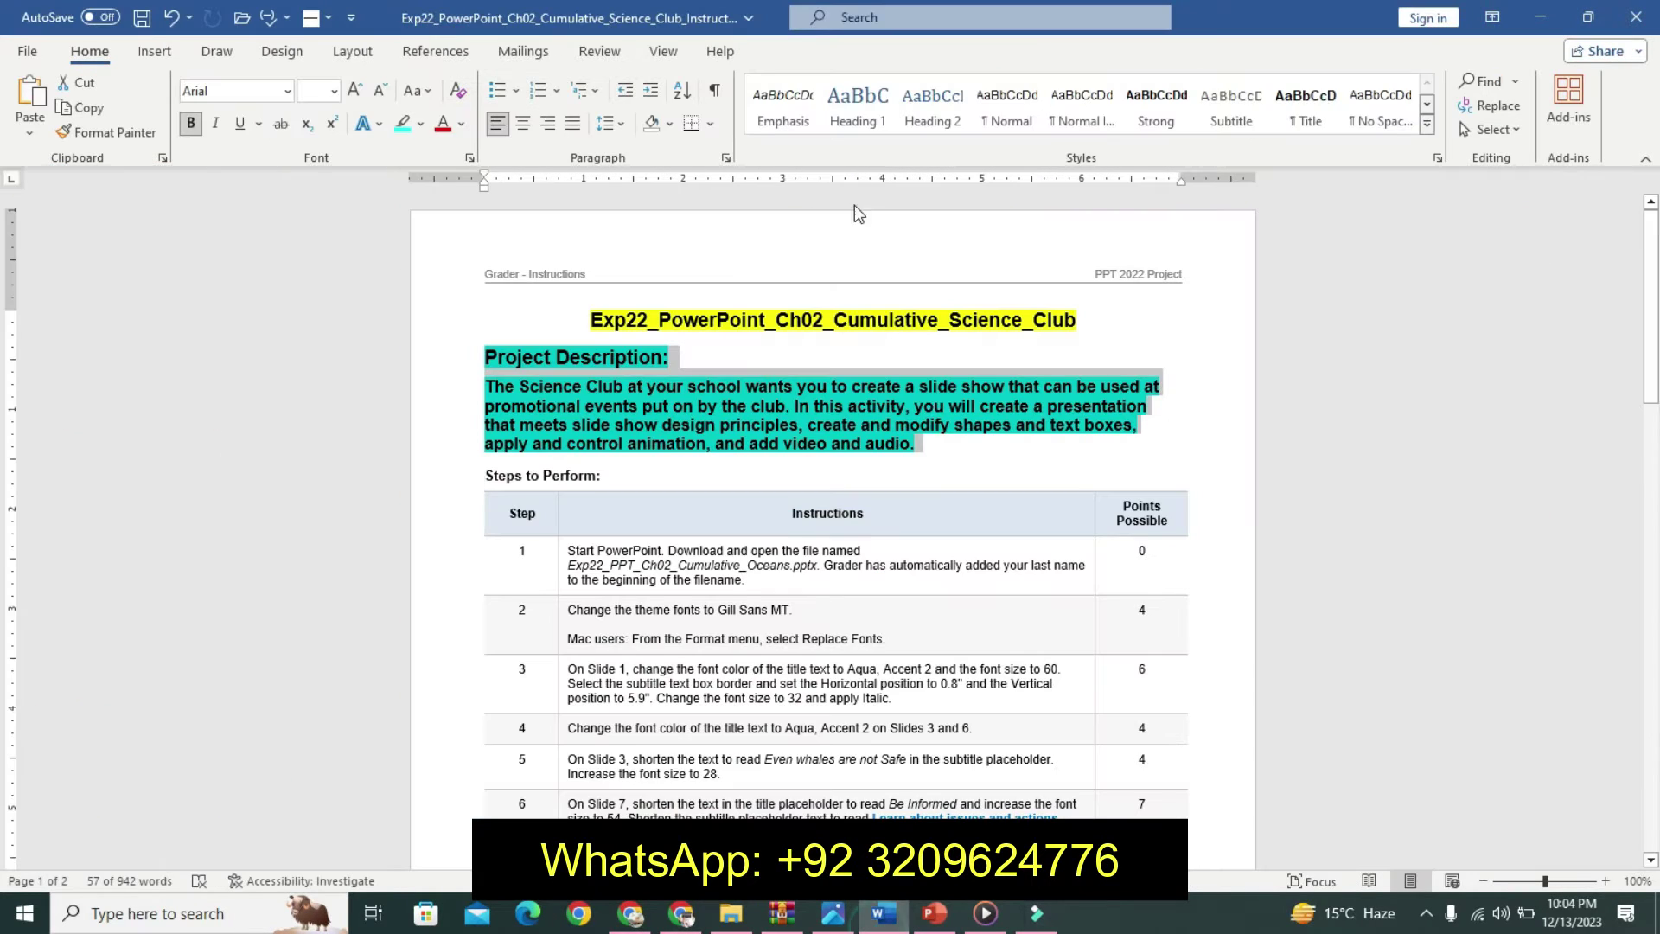
{"action": "key", "text": "ctrl+z"}
{"action": "key", "text": "ctrl+z"}
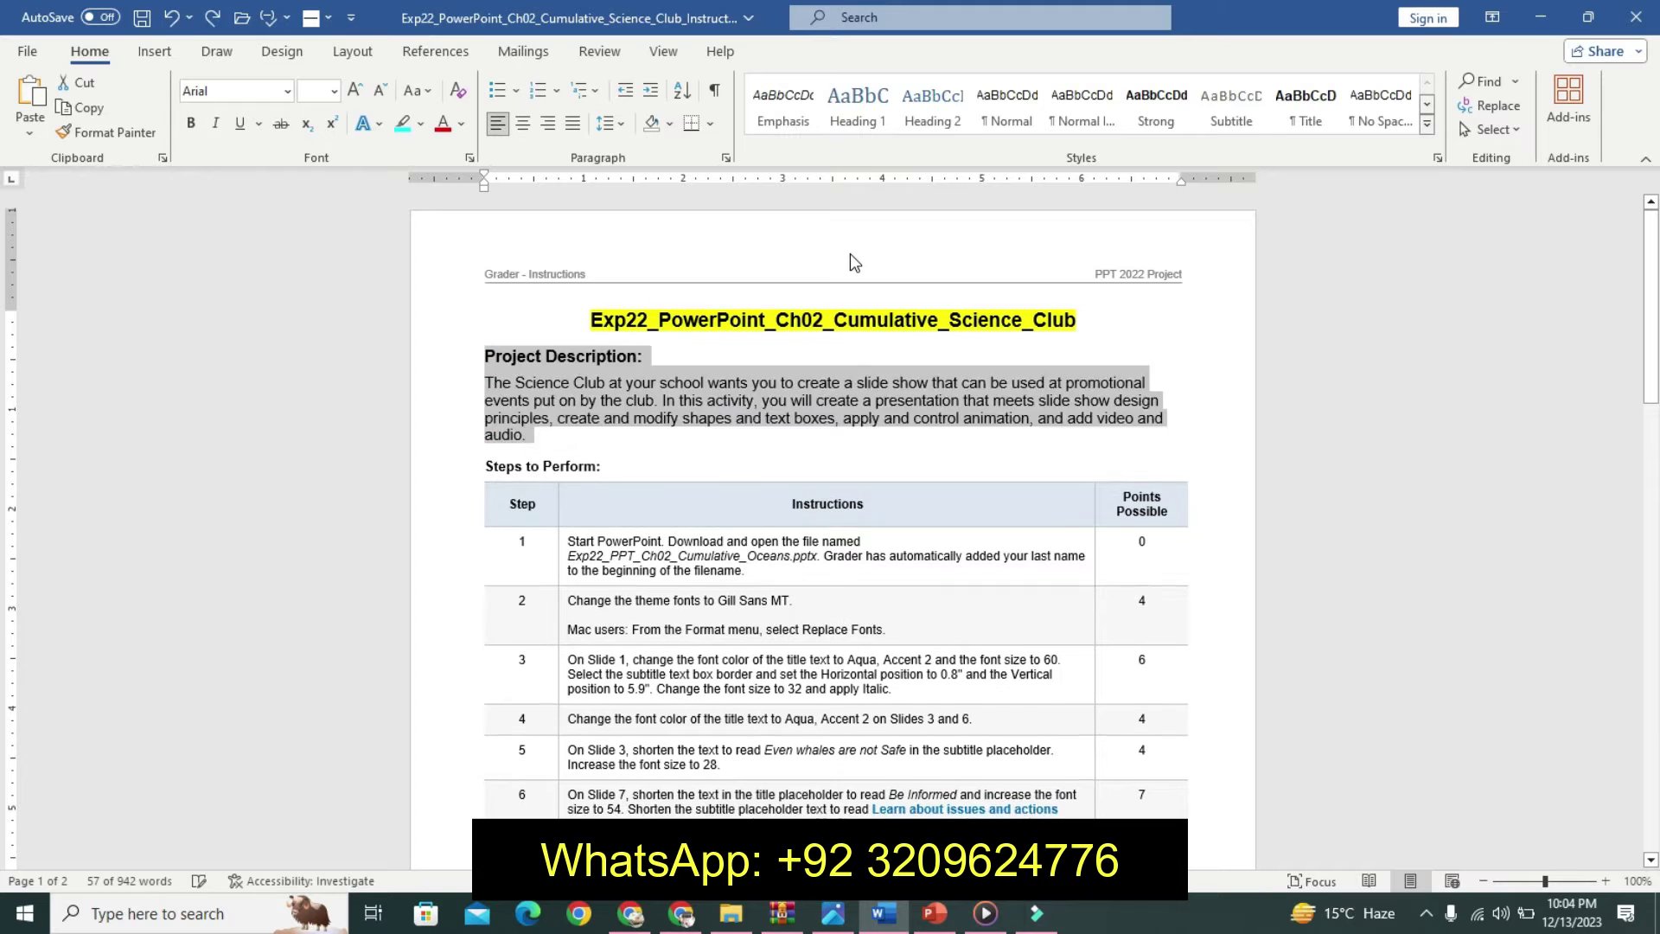
{"action": "key", "text": "ctrl+z"}
{"action": "key", "text": "ctrl+z"}
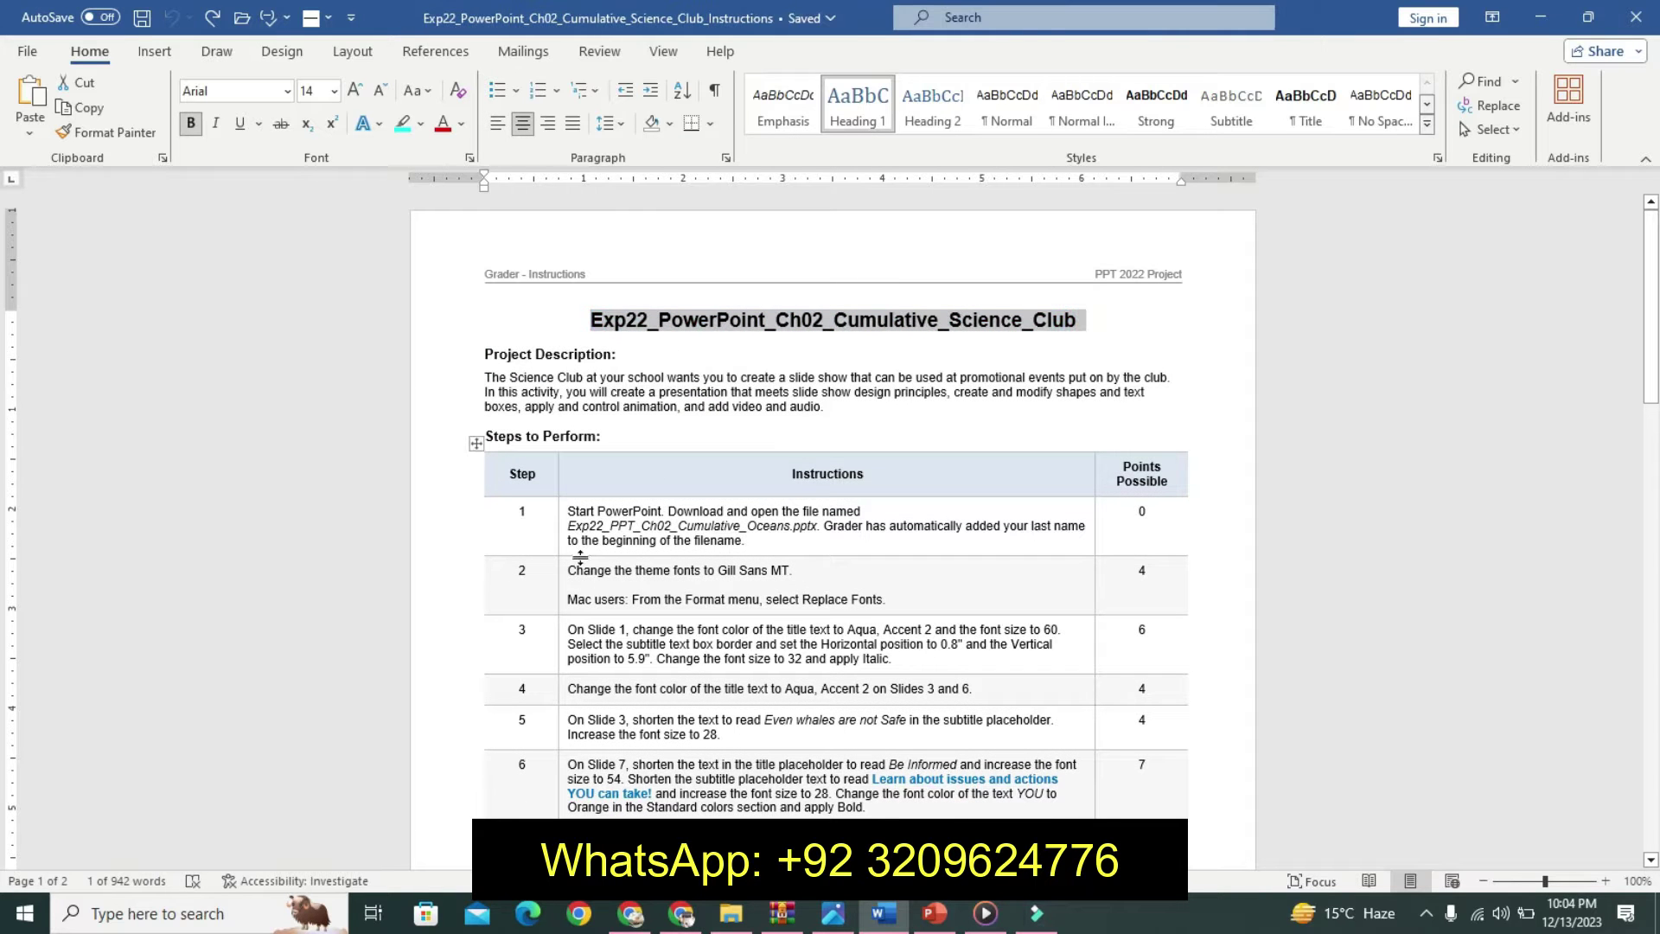
Highlight the Step 1 instruction turquoise, keeping its text at 9 pt.
{"action": "left_click", "coordinate": [557, 533]}
{"action": "left_click", "coordinate": [698, 471]}
{"action": "left_click", "coordinate": [699, 471]}
{"action": "left_click", "coordinate": [720, 467]}
{"action": "left_click", "coordinate": [720, 467]}
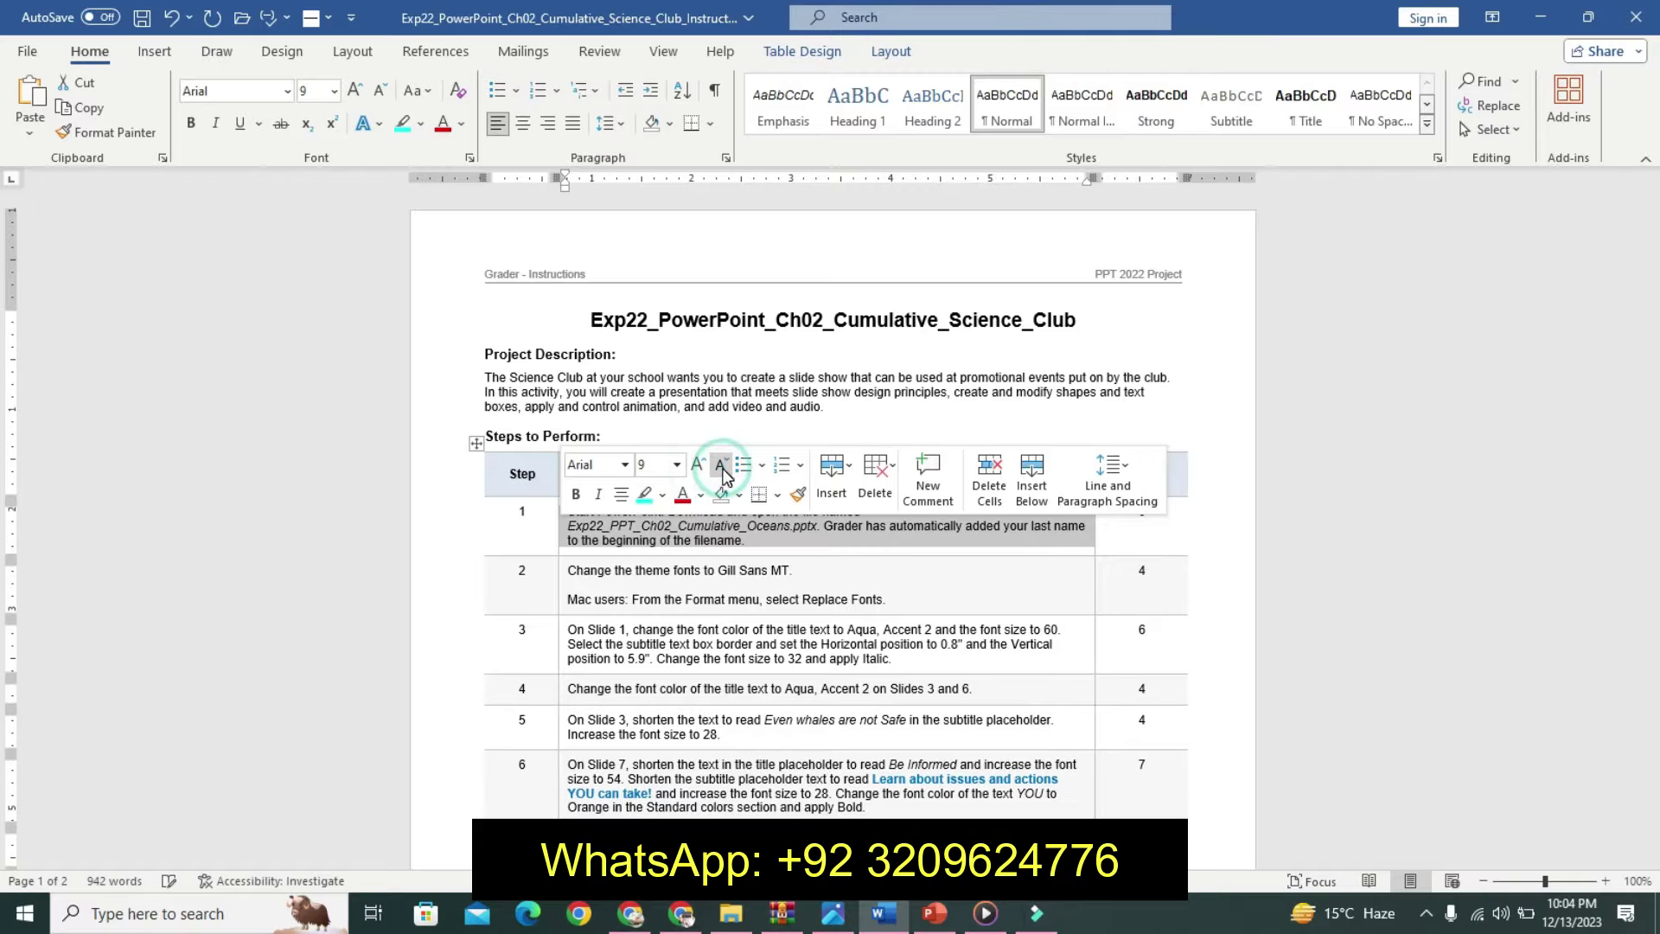
{"action": "left_click", "coordinate": [645, 494]}
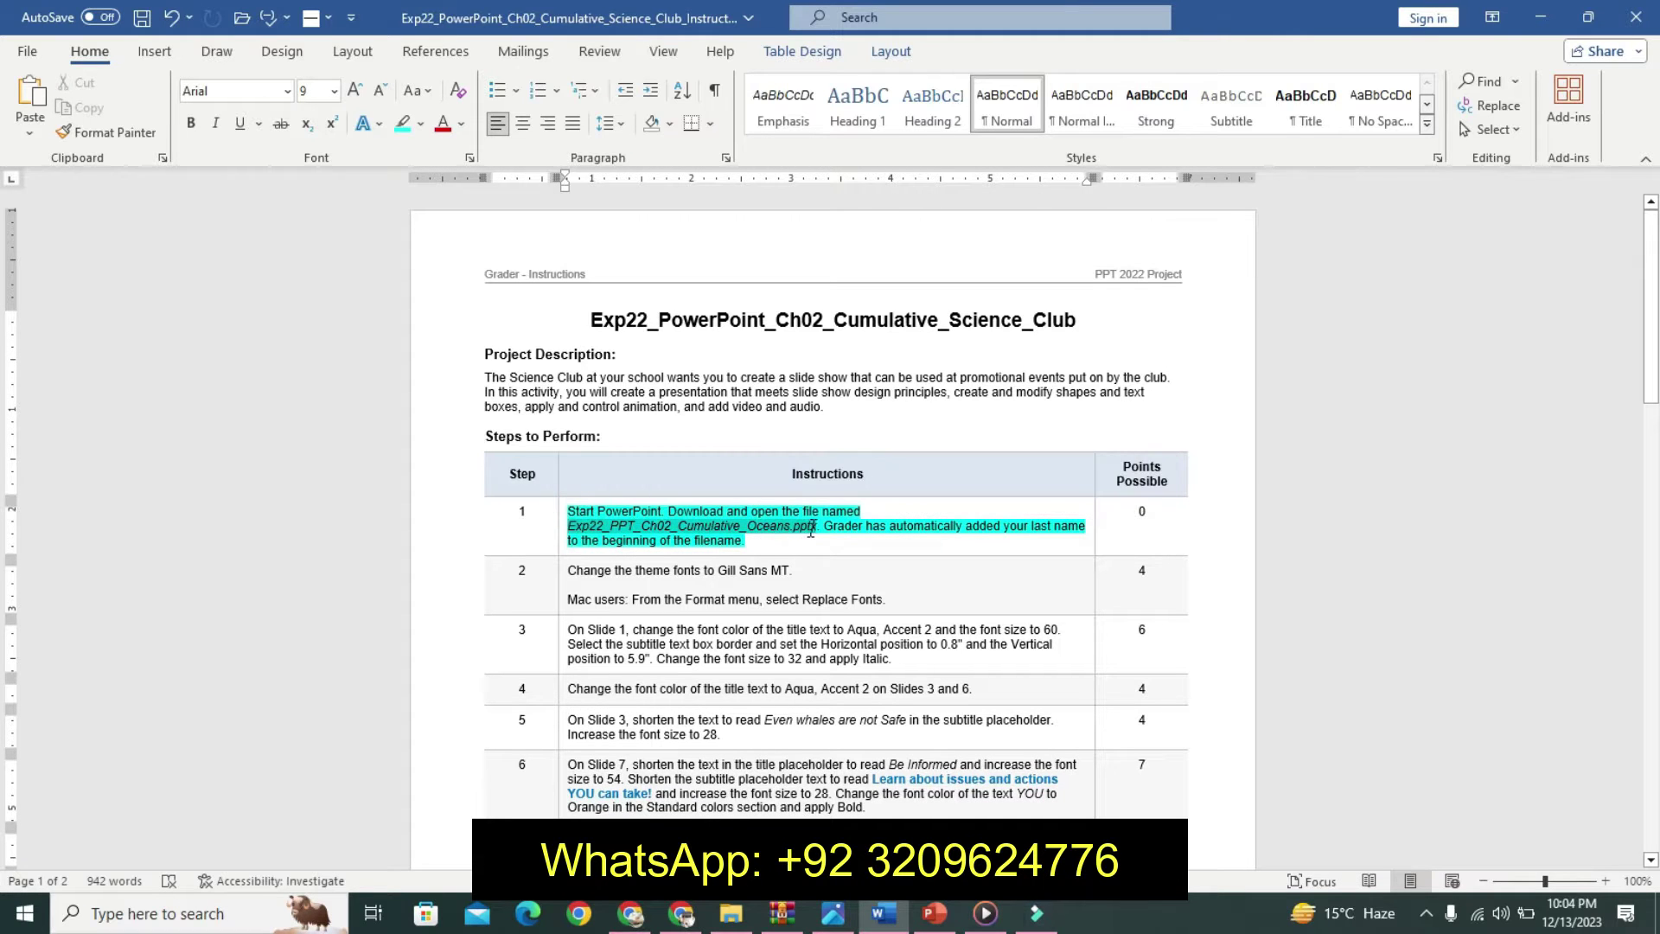
Make the Step 1 file name 12 pt, bold and yellow-highlighted.
{"action": "left_click", "coordinate": [960, 530]}
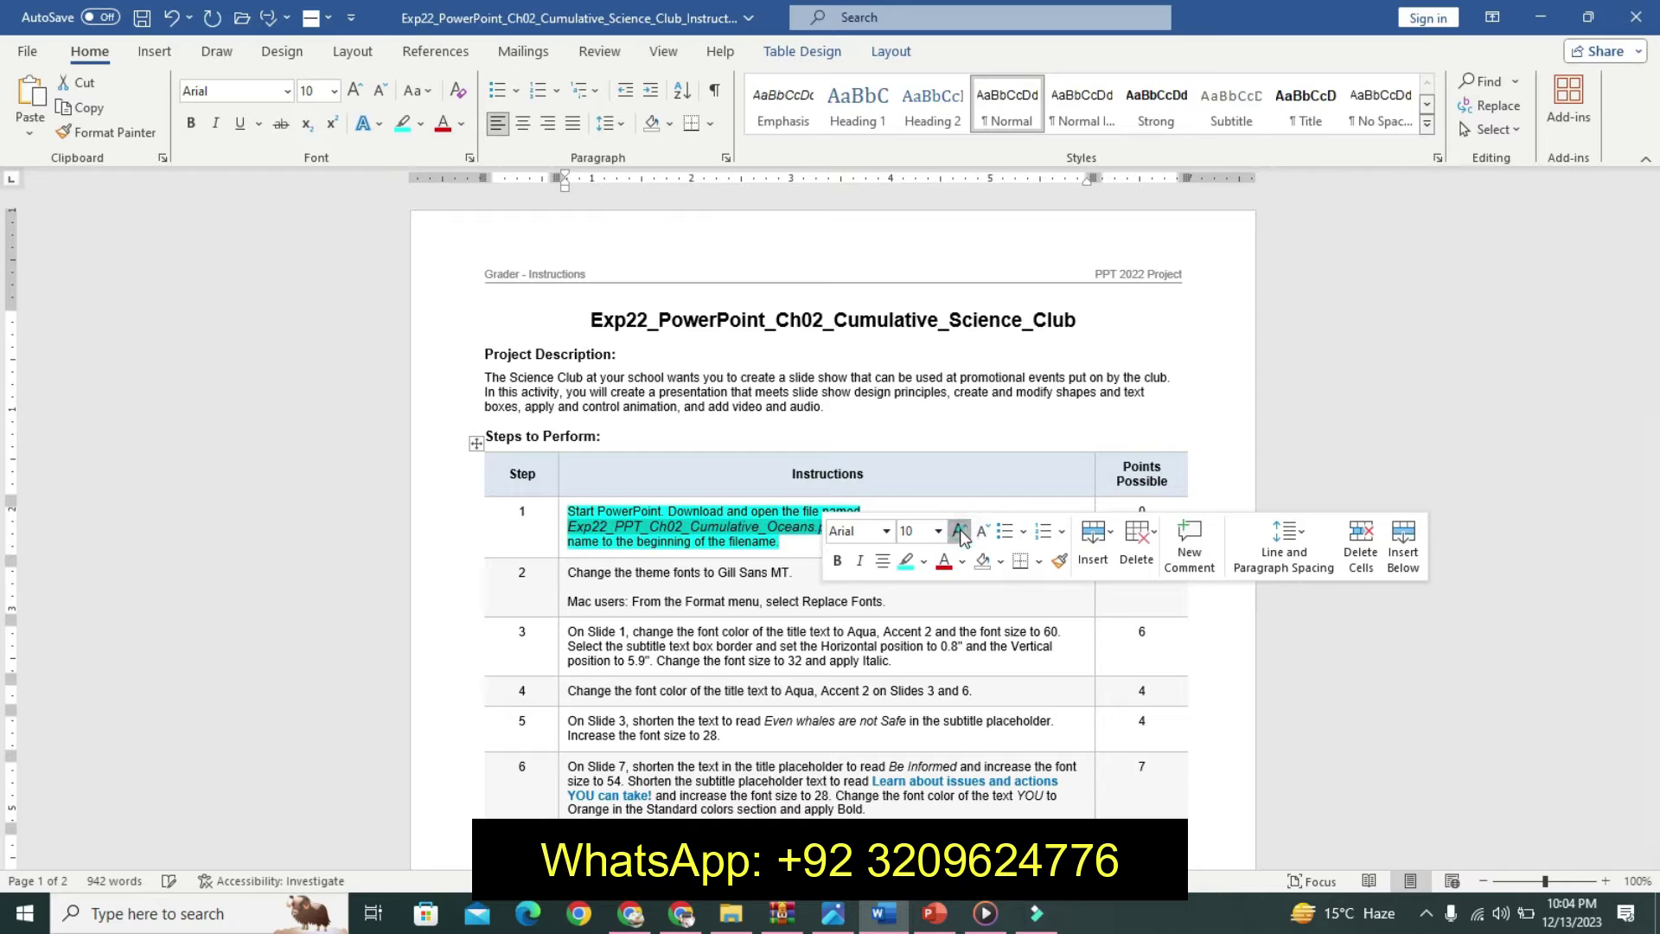
{"action": "left_click", "coordinate": [959, 530]}
{"action": "left_click", "coordinate": [959, 530]}
{"action": "left_click", "coordinate": [837, 560]}
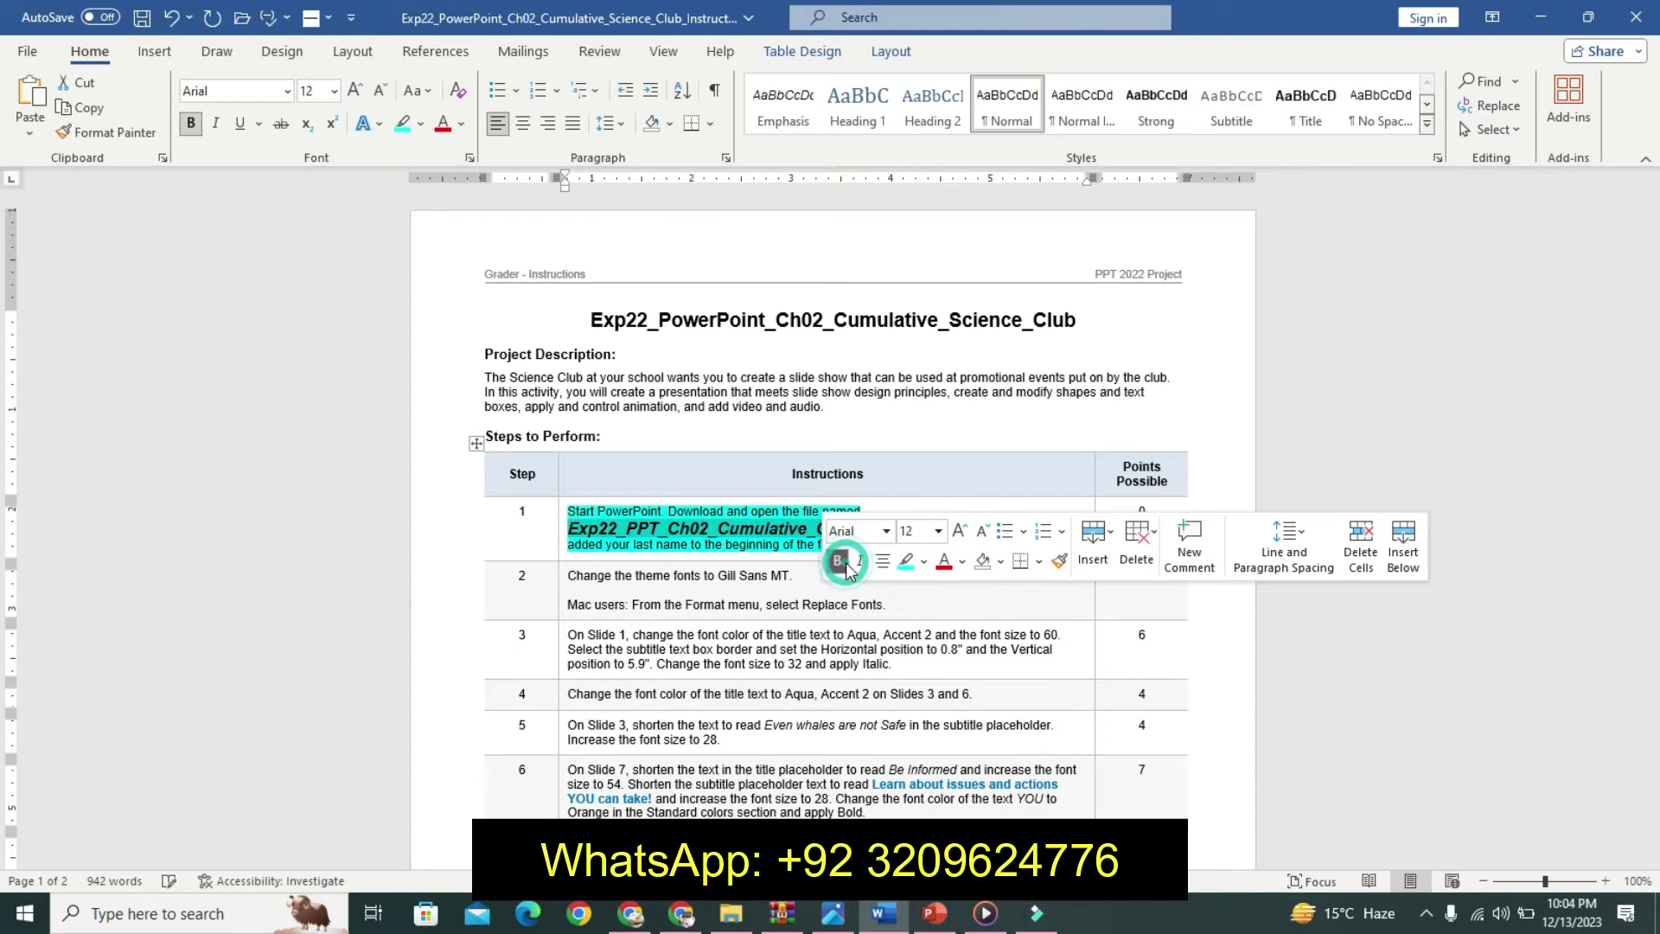
{"action": "left_click", "coordinate": [924, 560]}
{"action": "left_click", "coordinate": [912, 585]}
{"action": "left_click", "coordinate": [674, 512]}
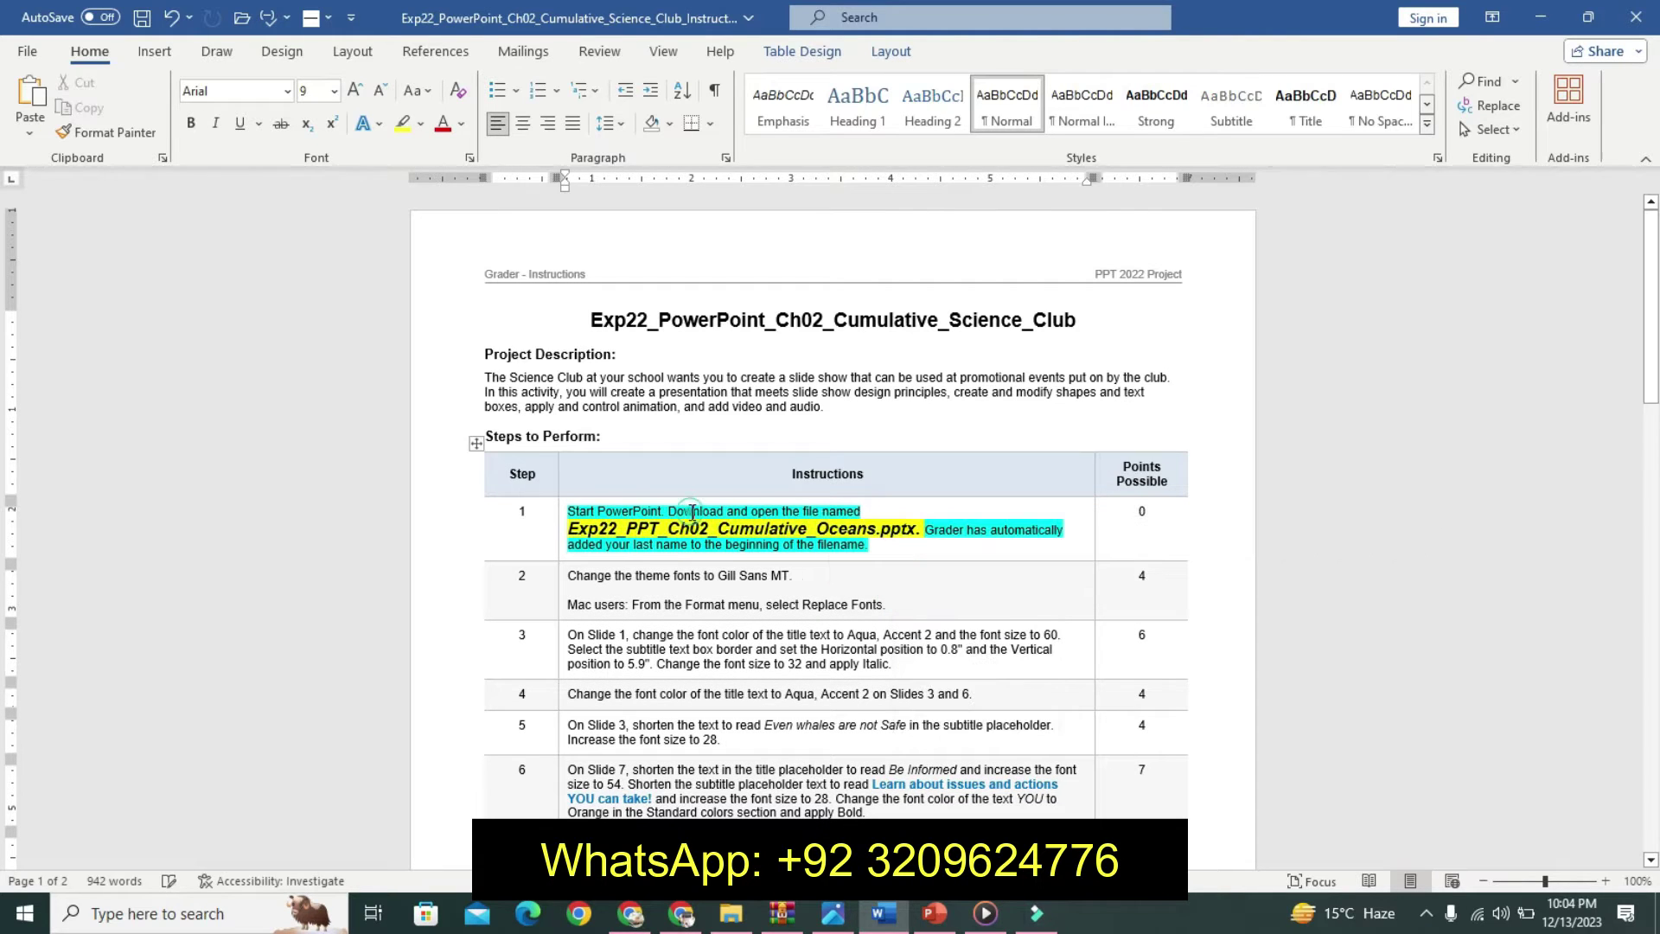
{"action": "left_click_drag", "start_coordinate": [592, 512], "coordinate": [867, 516]}
{"action": "left_click", "coordinate": [901, 515]}
{"action": "left_click_drag", "start_coordinate": [568, 529], "coordinate": [917, 520]}
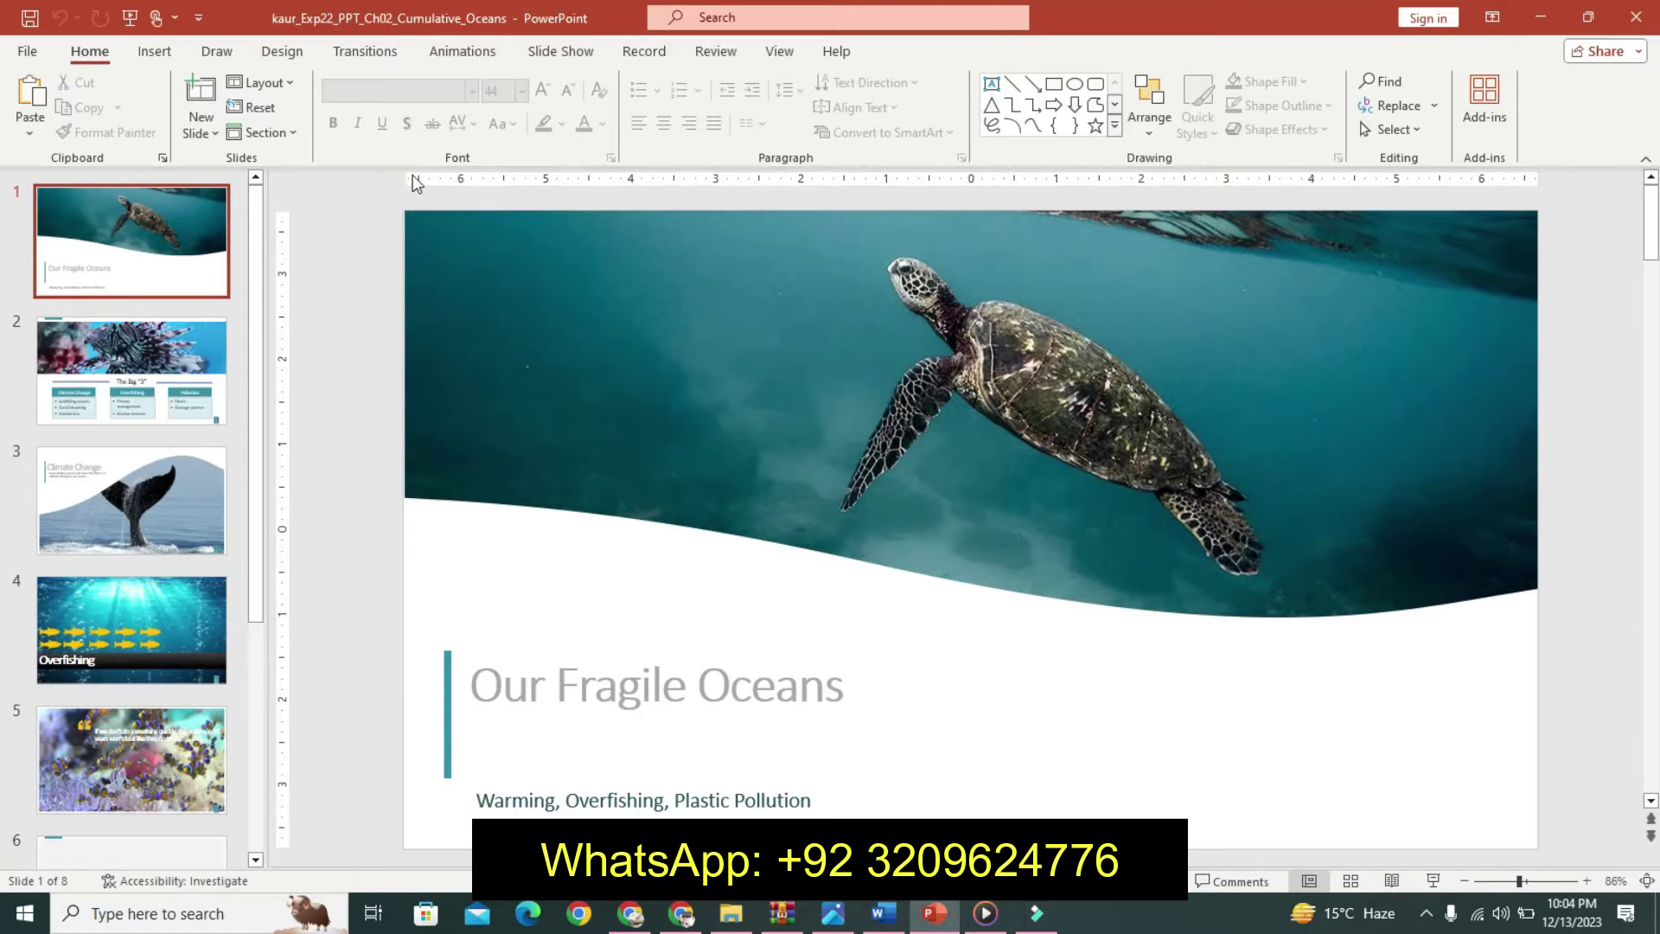
Look through Oceans slides 2 to 5, then return to the turtle title slide and go back to Word.
{"action": "left_click_drag", "start_coordinate": [212, 410], "coordinate": [202, 470]}
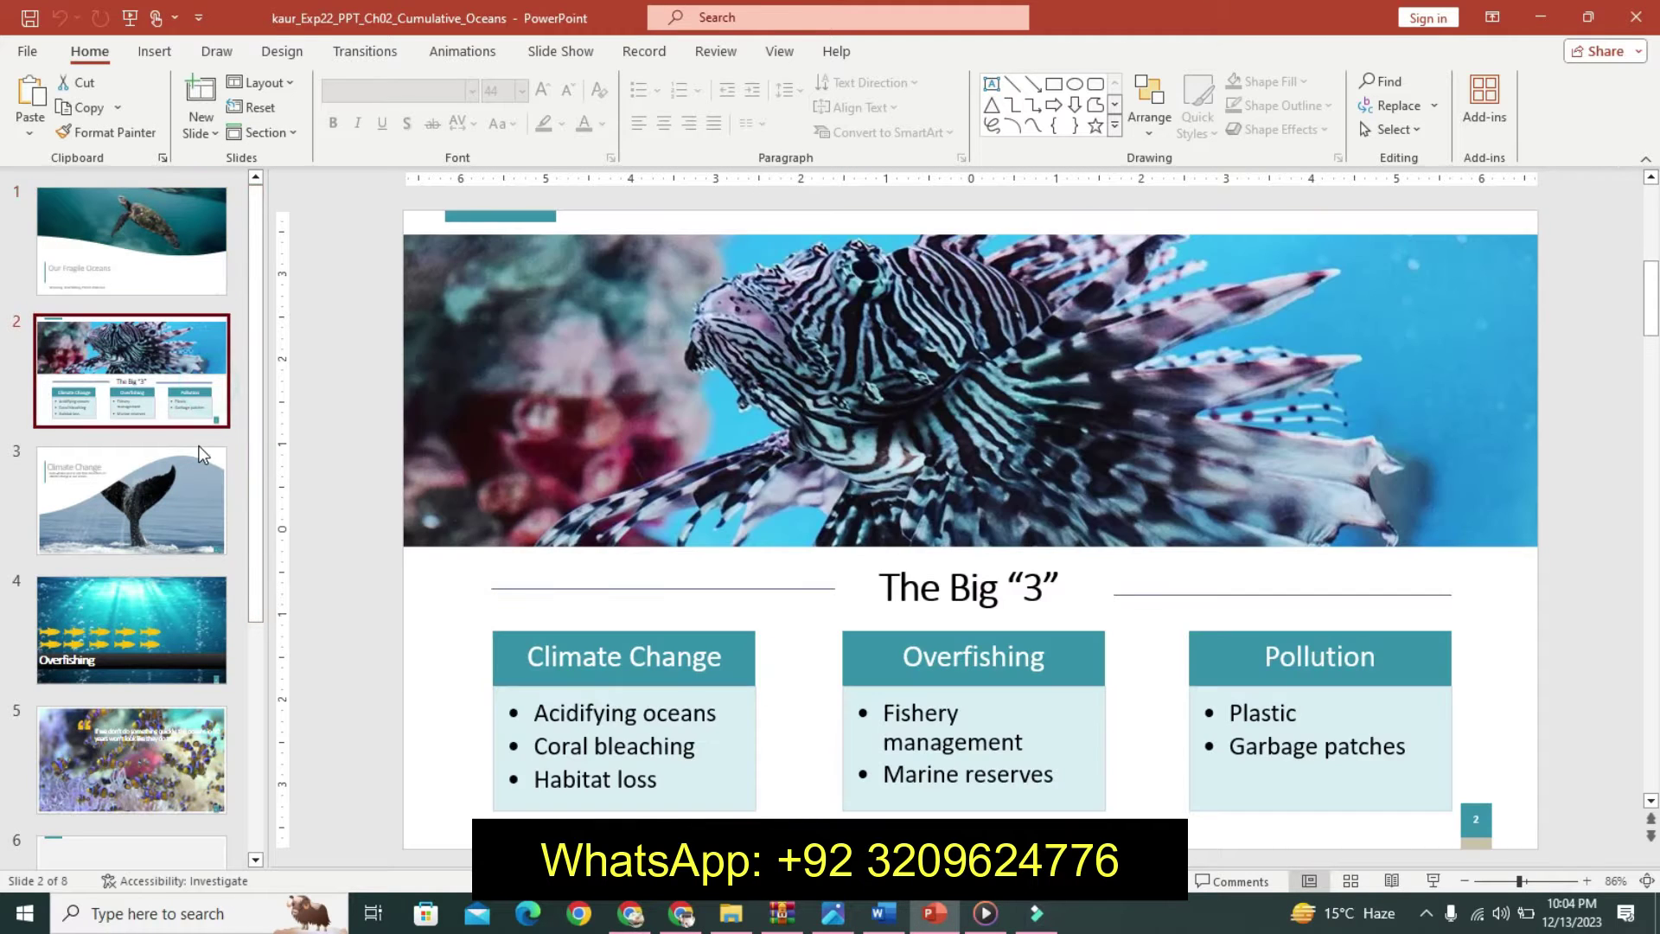
{"action": "left_click", "coordinate": [204, 477]}
{"action": "left_click", "coordinate": [206, 626]}
{"action": "left_click", "coordinate": [200, 774]}
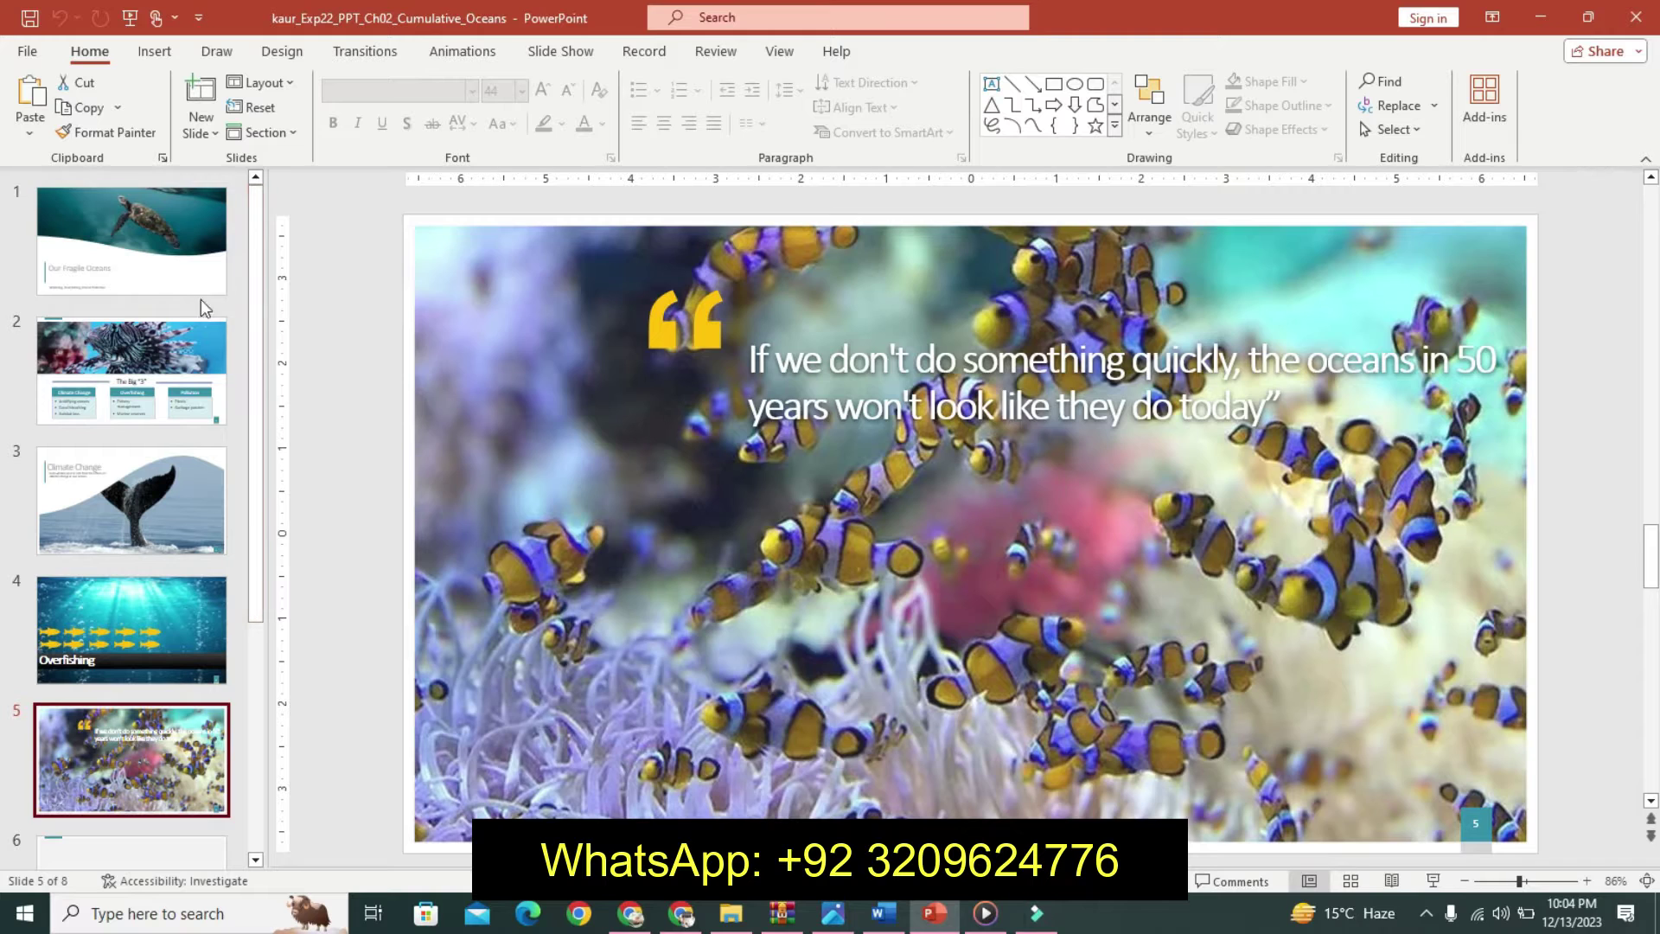
{"action": "left_click", "coordinate": [168, 282]}
{"action": "left_click", "coordinate": [883, 913]}
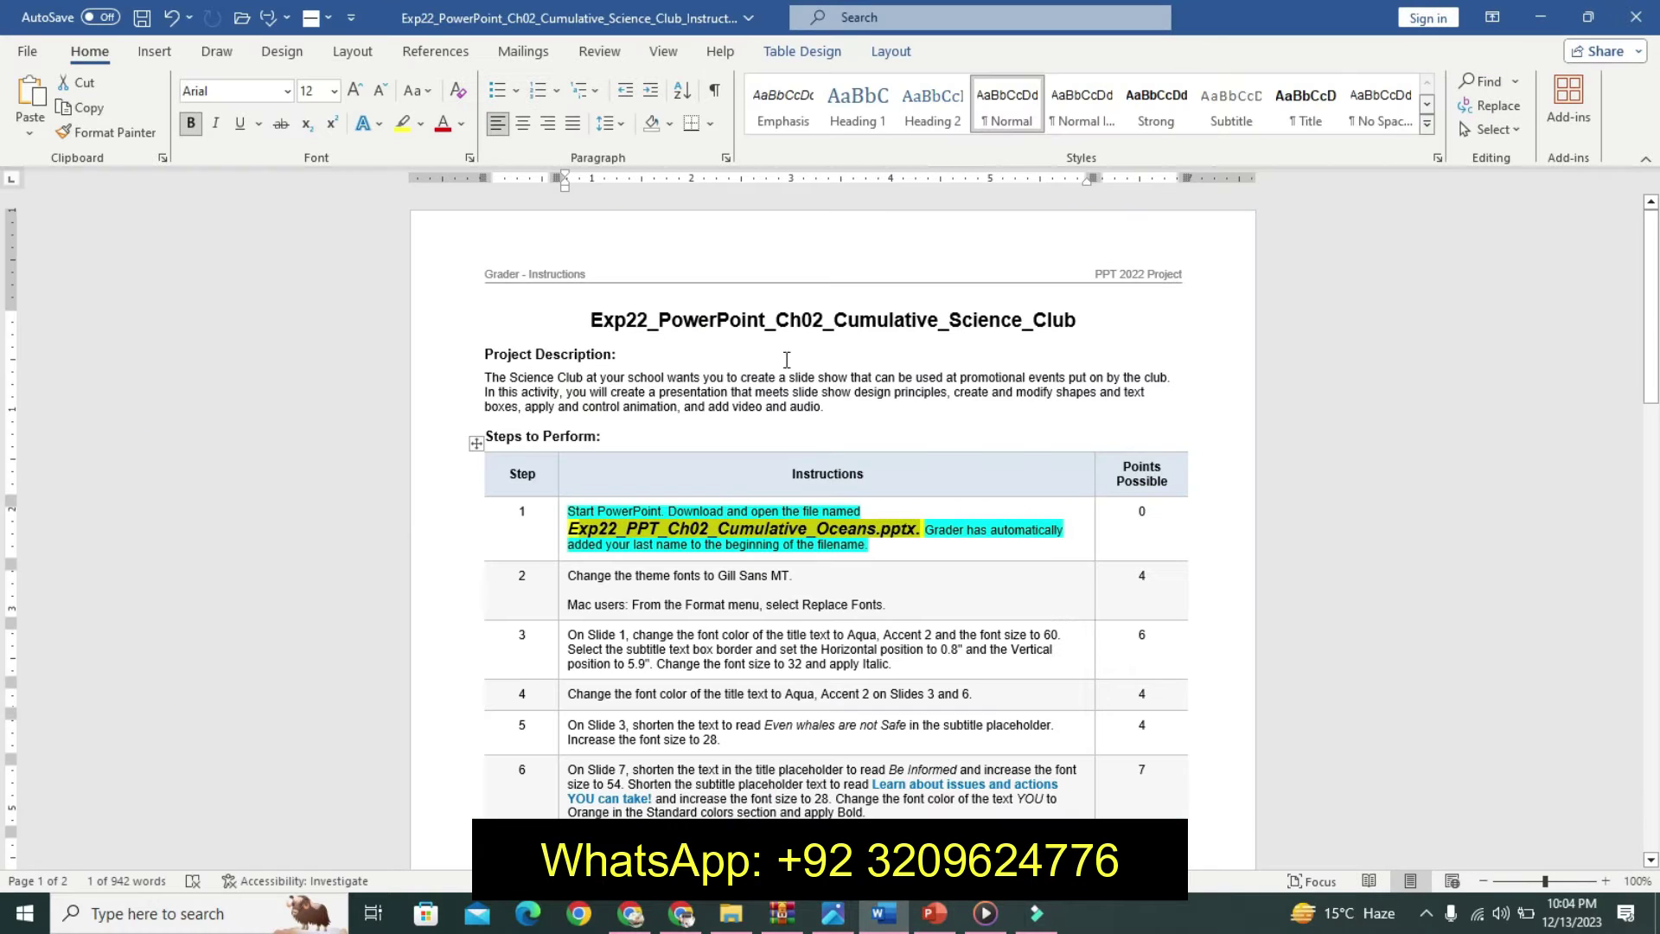
Undo the Step 1 highlight and formatting.
{"action": "key", "text": "ctrl+z"}
{"action": "key", "text": "ctrl+z"}
{"action": "key", "text": "ctrl+z"}
{"action": "key", "text": "ctrl+z"}
{"action": "key", "text": "ctrl+z"}
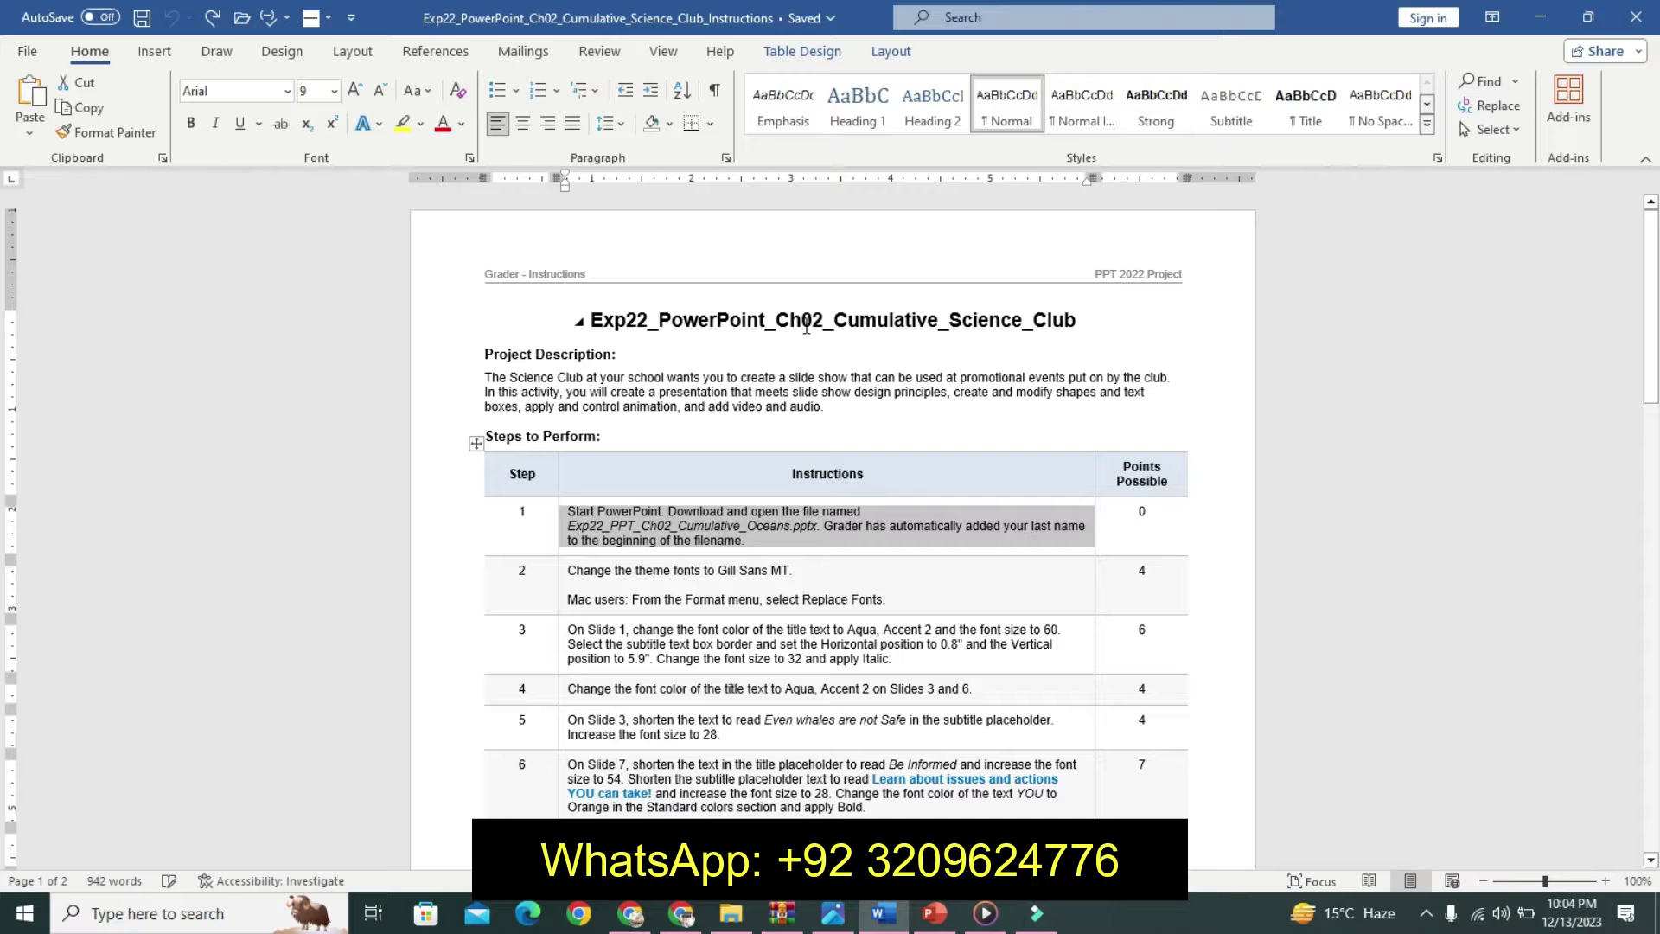
{"action": "left_click", "coordinate": [1367, 458]}
{"action": "left_click_drag", "start_coordinate": [1652, 362], "coordinate": [1651, 439]}
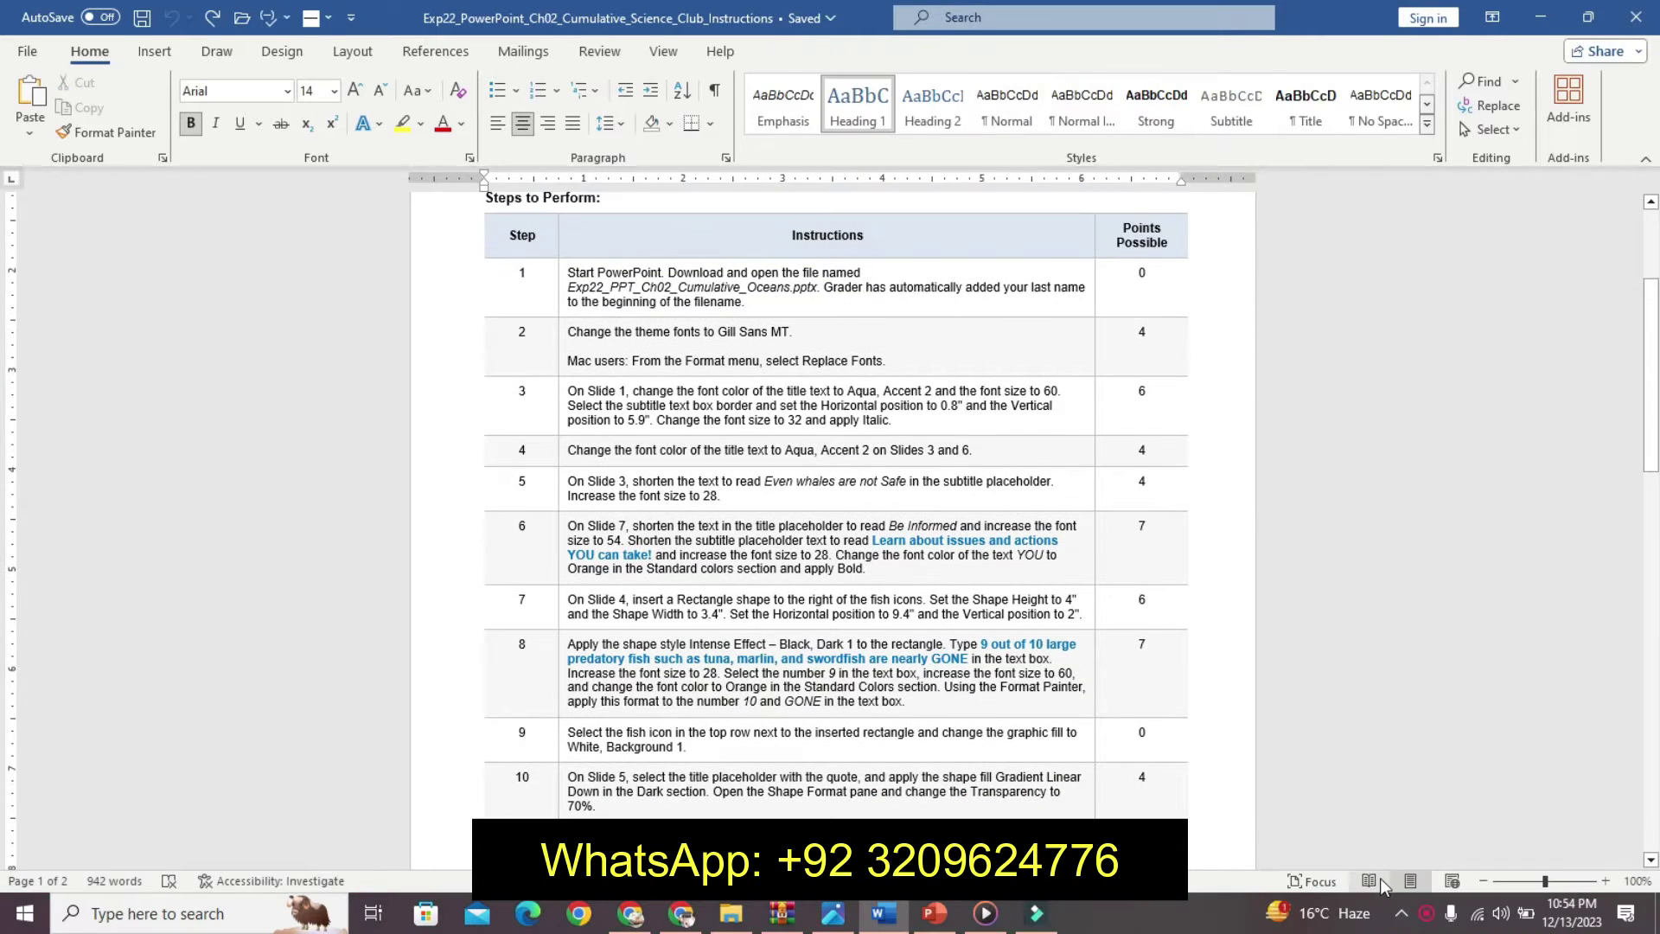
Make the Step 2 theme font instruction larger, bold and turquoise-highlighted.
{"action": "left_click_drag", "start_coordinate": [573, 335], "coordinate": [805, 334]}
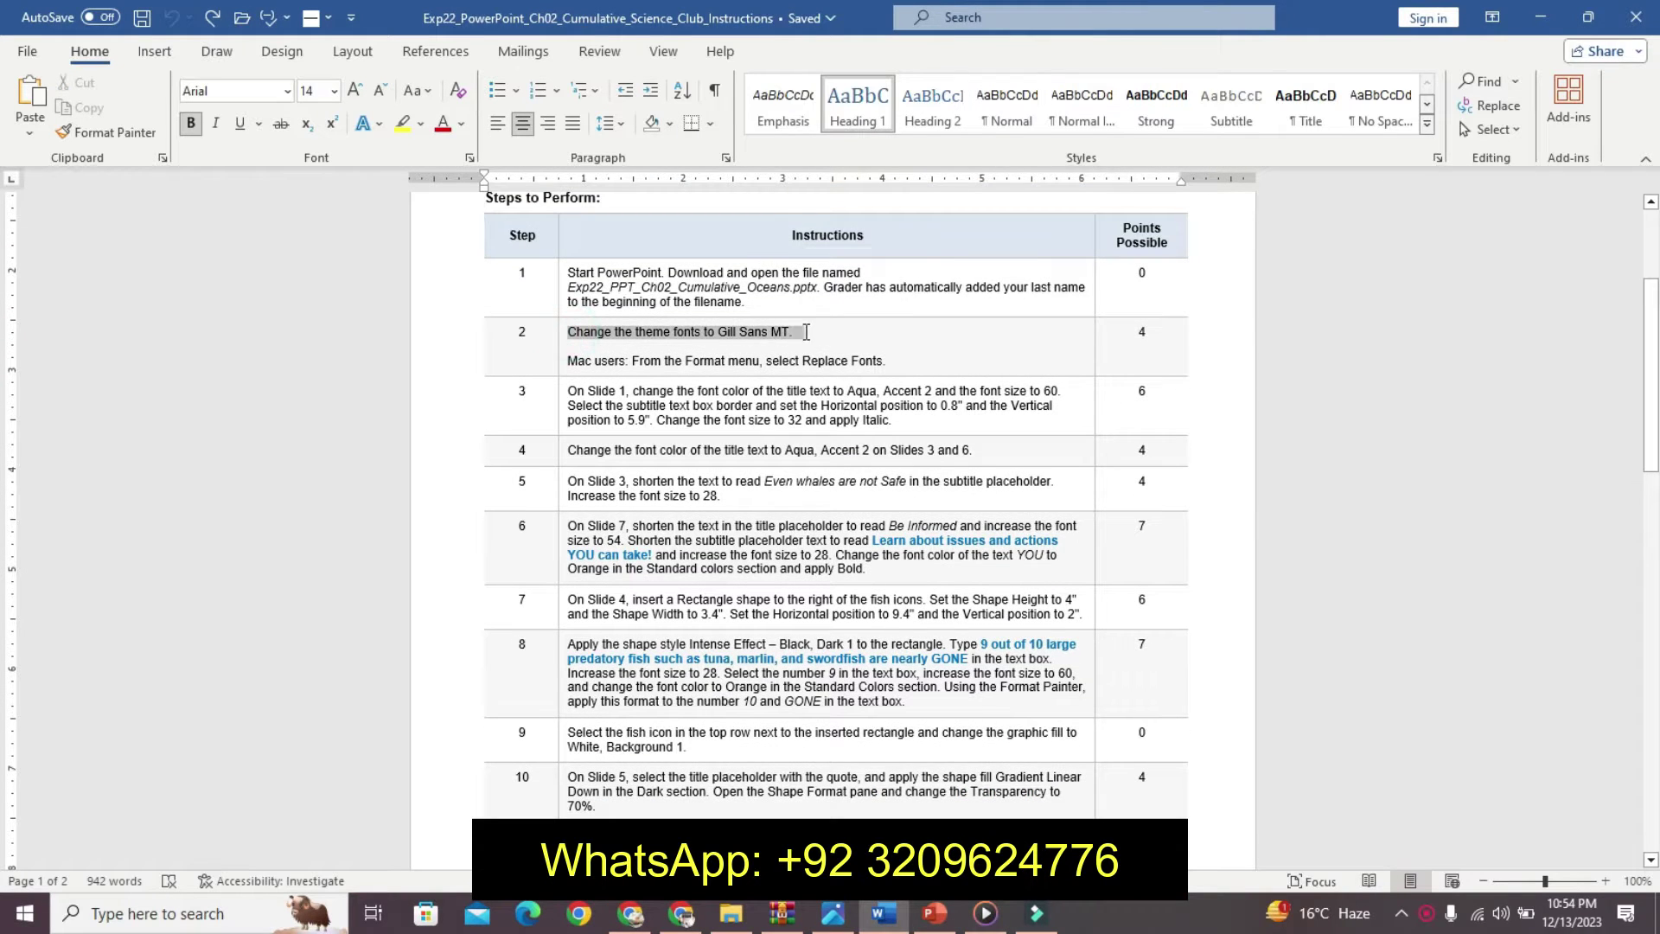
{"action": "left_click", "coordinate": [943, 266]}
{"action": "left_click", "coordinate": [943, 265]}
{"action": "left_click", "coordinate": [942, 266]}
{"action": "left_click", "coordinate": [942, 265]}
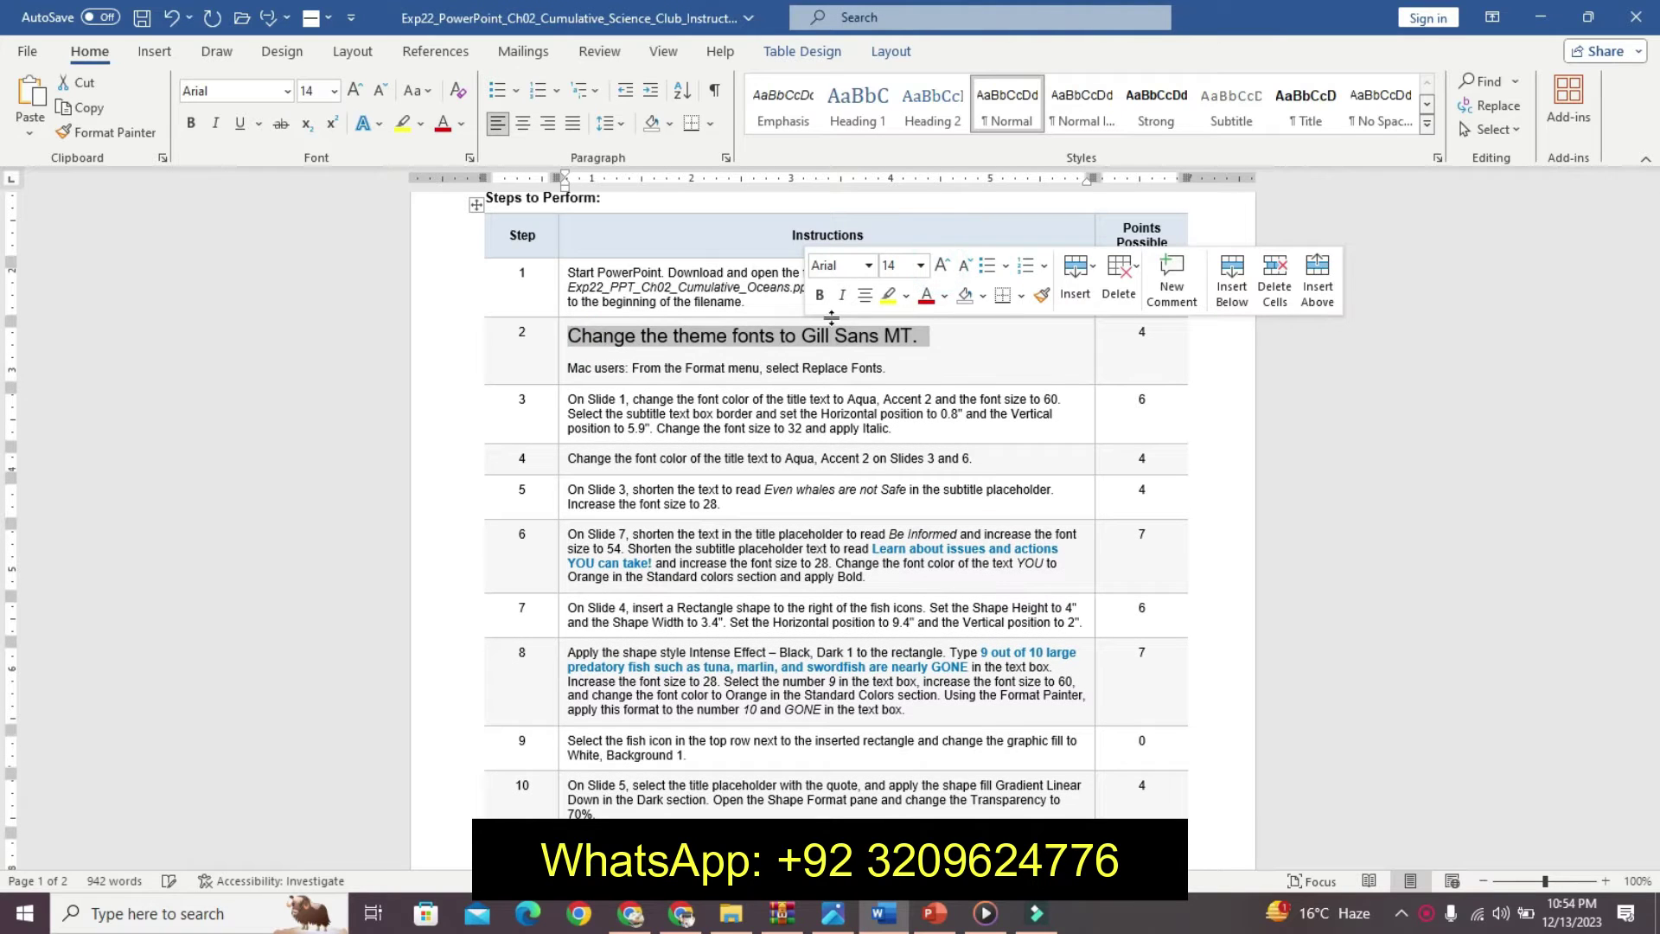
{"action": "left_click", "coordinate": [820, 294]}
{"action": "left_click", "coordinate": [906, 295]}
{"action": "left_click", "coordinate": [951, 330]}
Highlight the Mac users note yellow and reselect the Step 2 text.
{"action": "left_click_drag", "start_coordinate": [568, 370], "coordinate": [886, 369]}
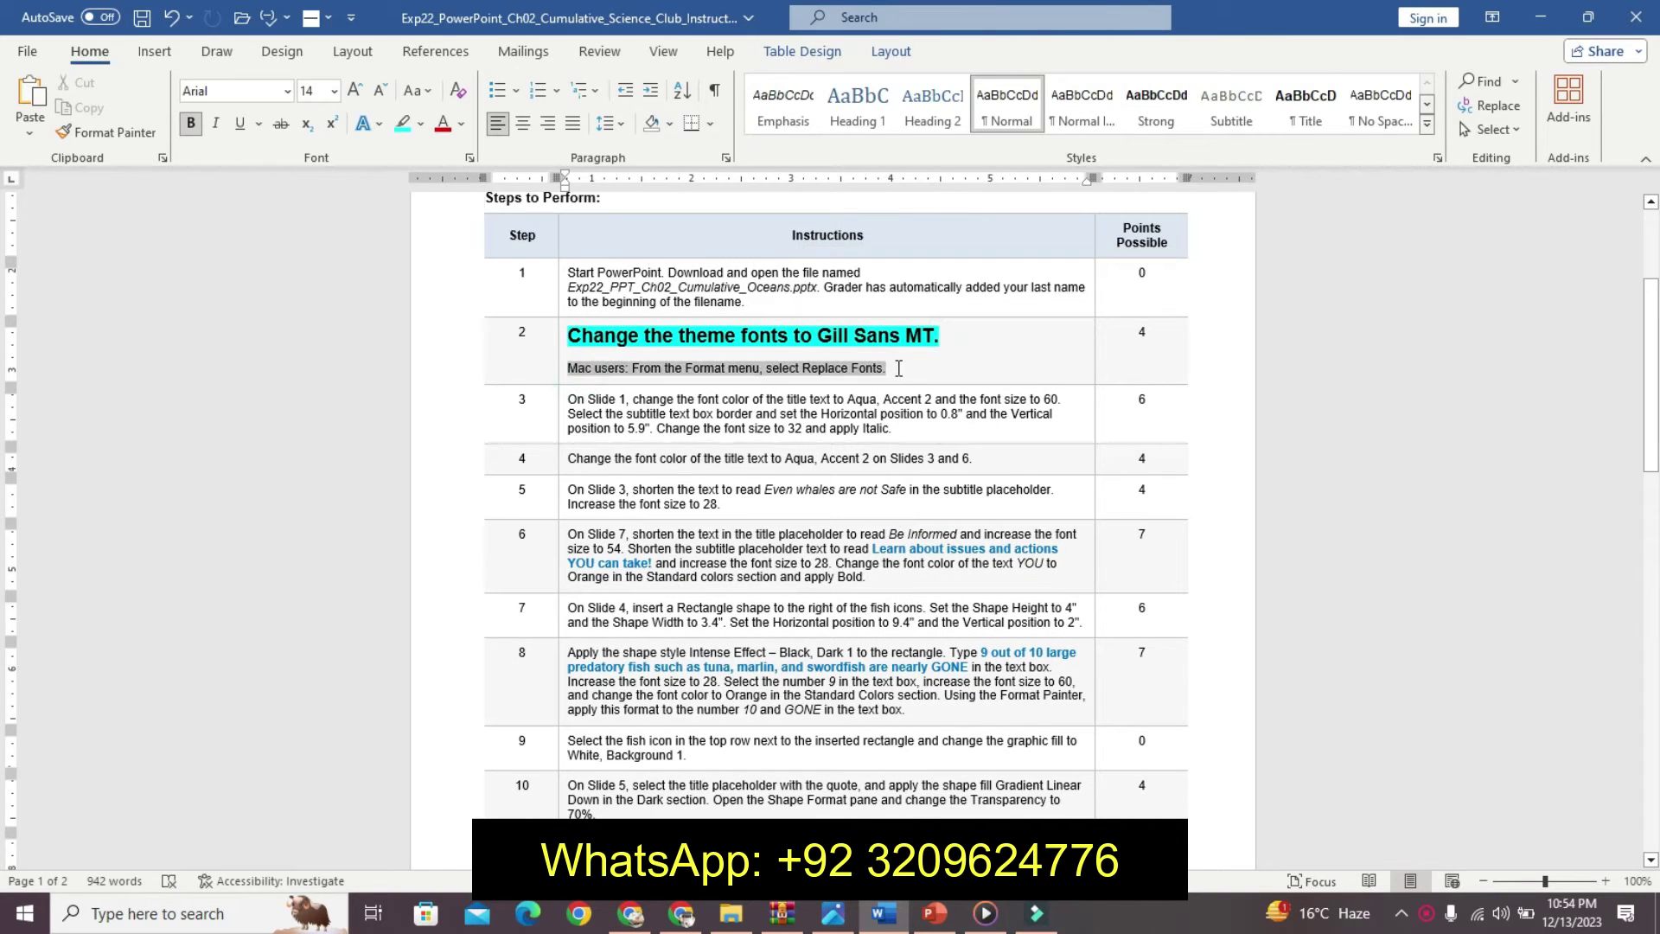
{"action": "left_click", "coordinate": [998, 333]}
{"action": "left_click", "coordinate": [982, 353]}
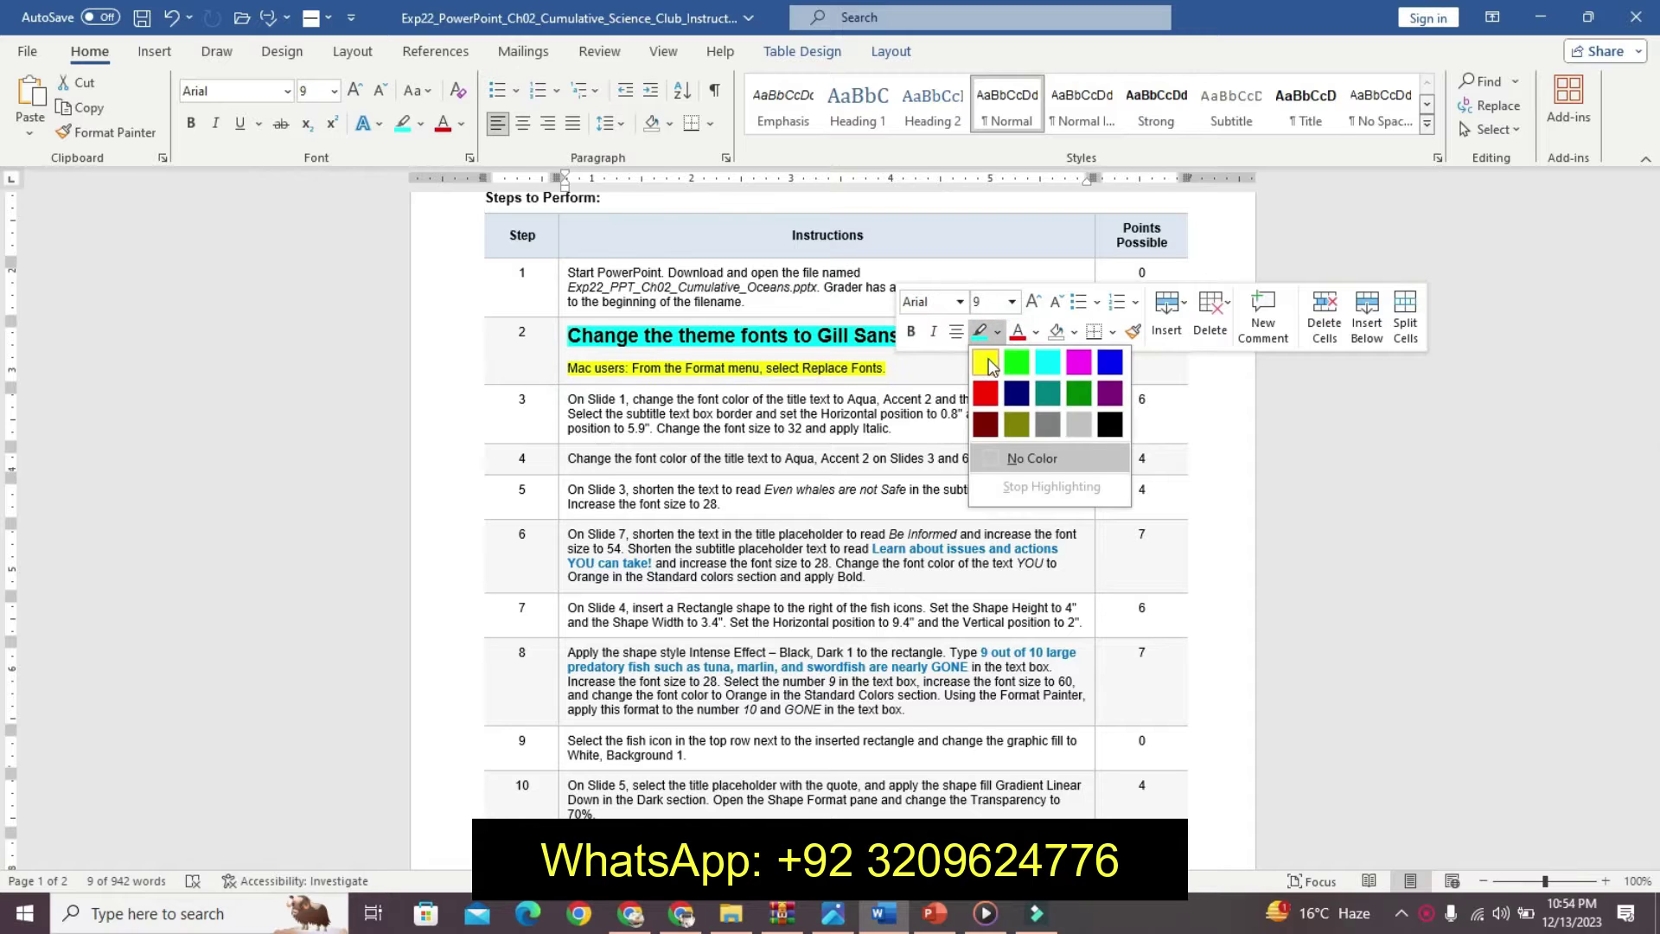
{"action": "left_click", "coordinate": [890, 368]}
{"action": "left_click_drag", "start_coordinate": [567, 335], "coordinate": [938, 337]}
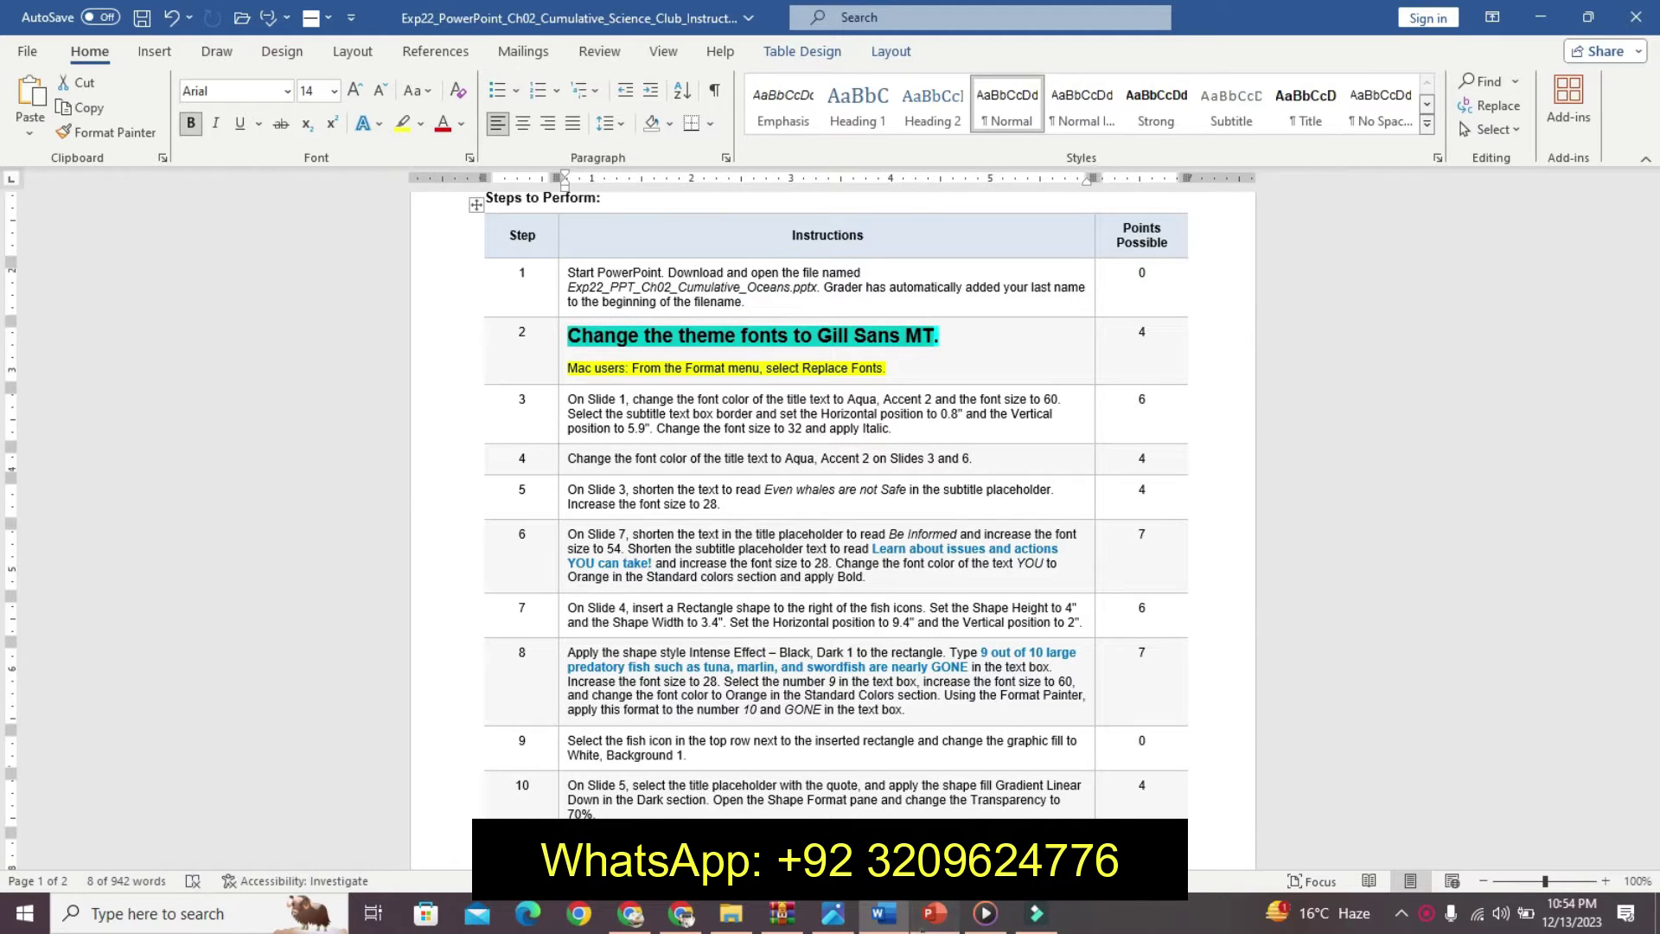
{"action": "key", "text": "alt+Tab"}
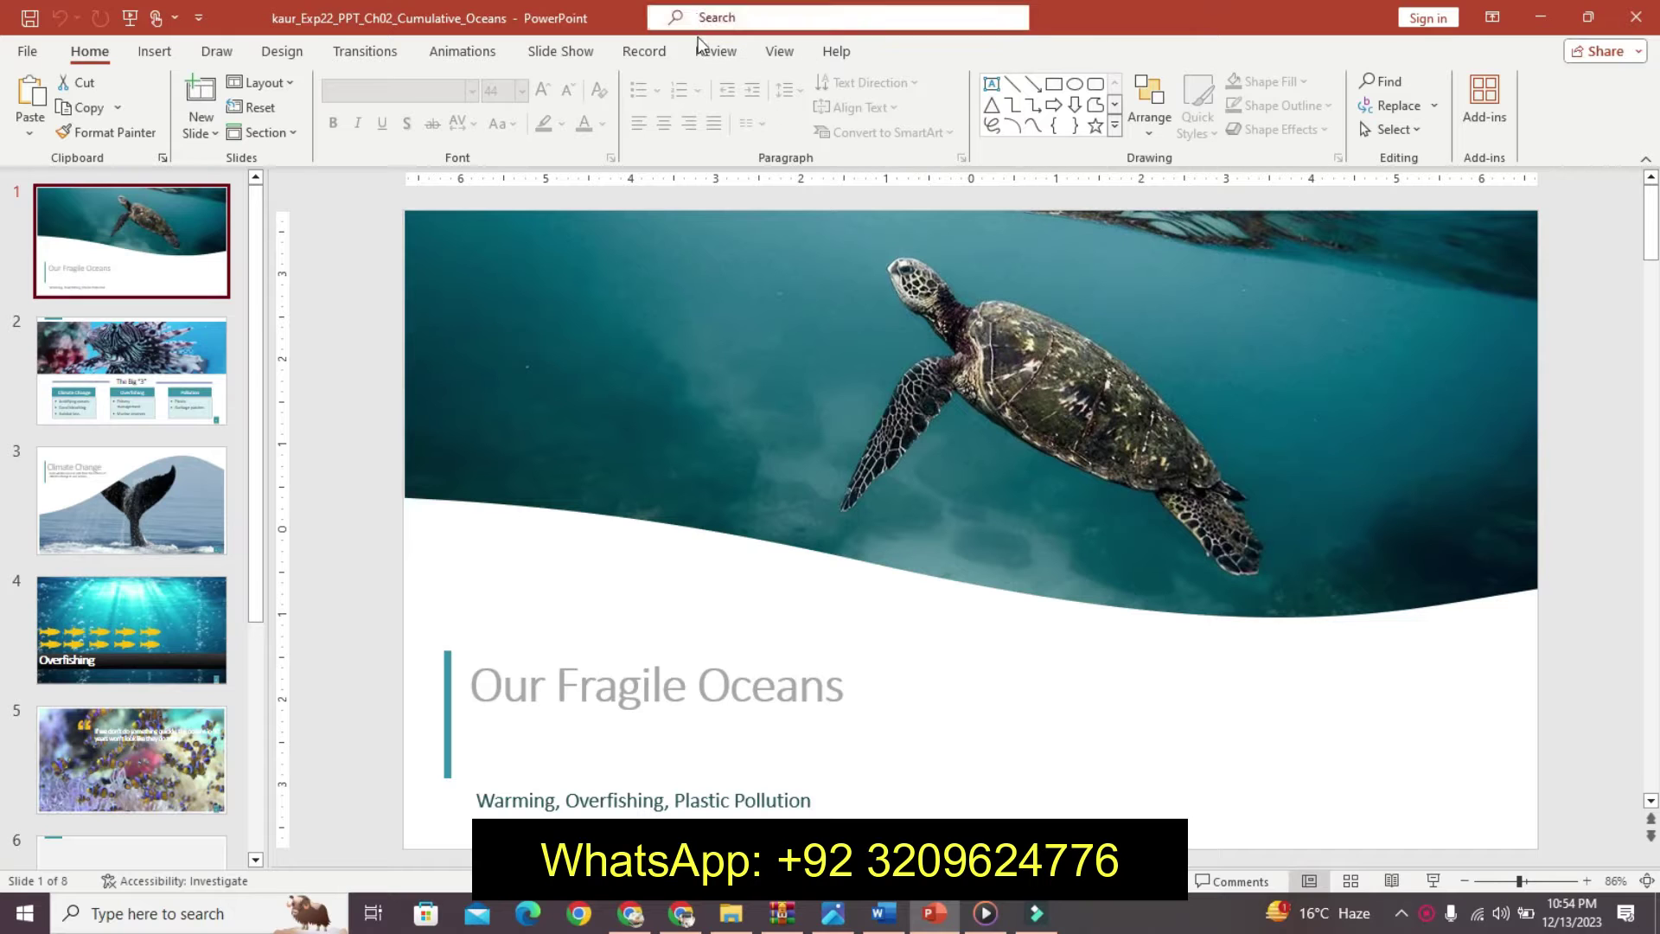
Set the presentation's theme fonts to Gill Sans MT from the Design variants.
{"action": "left_click", "coordinate": [283, 53]}
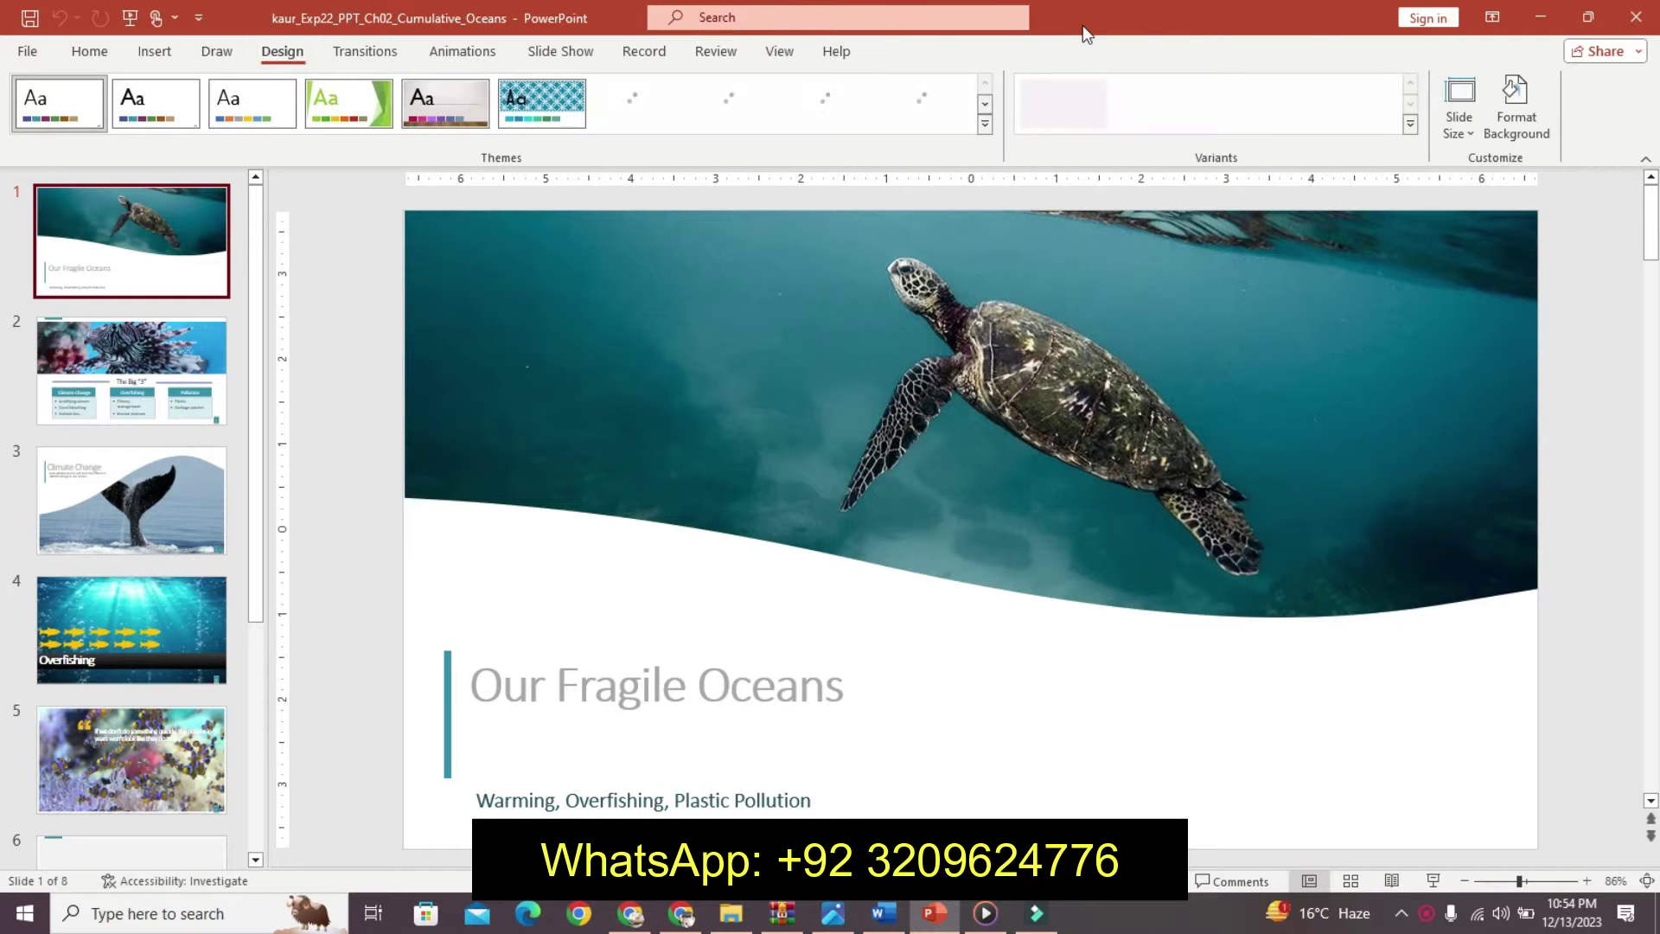
{"action": "left_click", "coordinate": [1413, 128]}
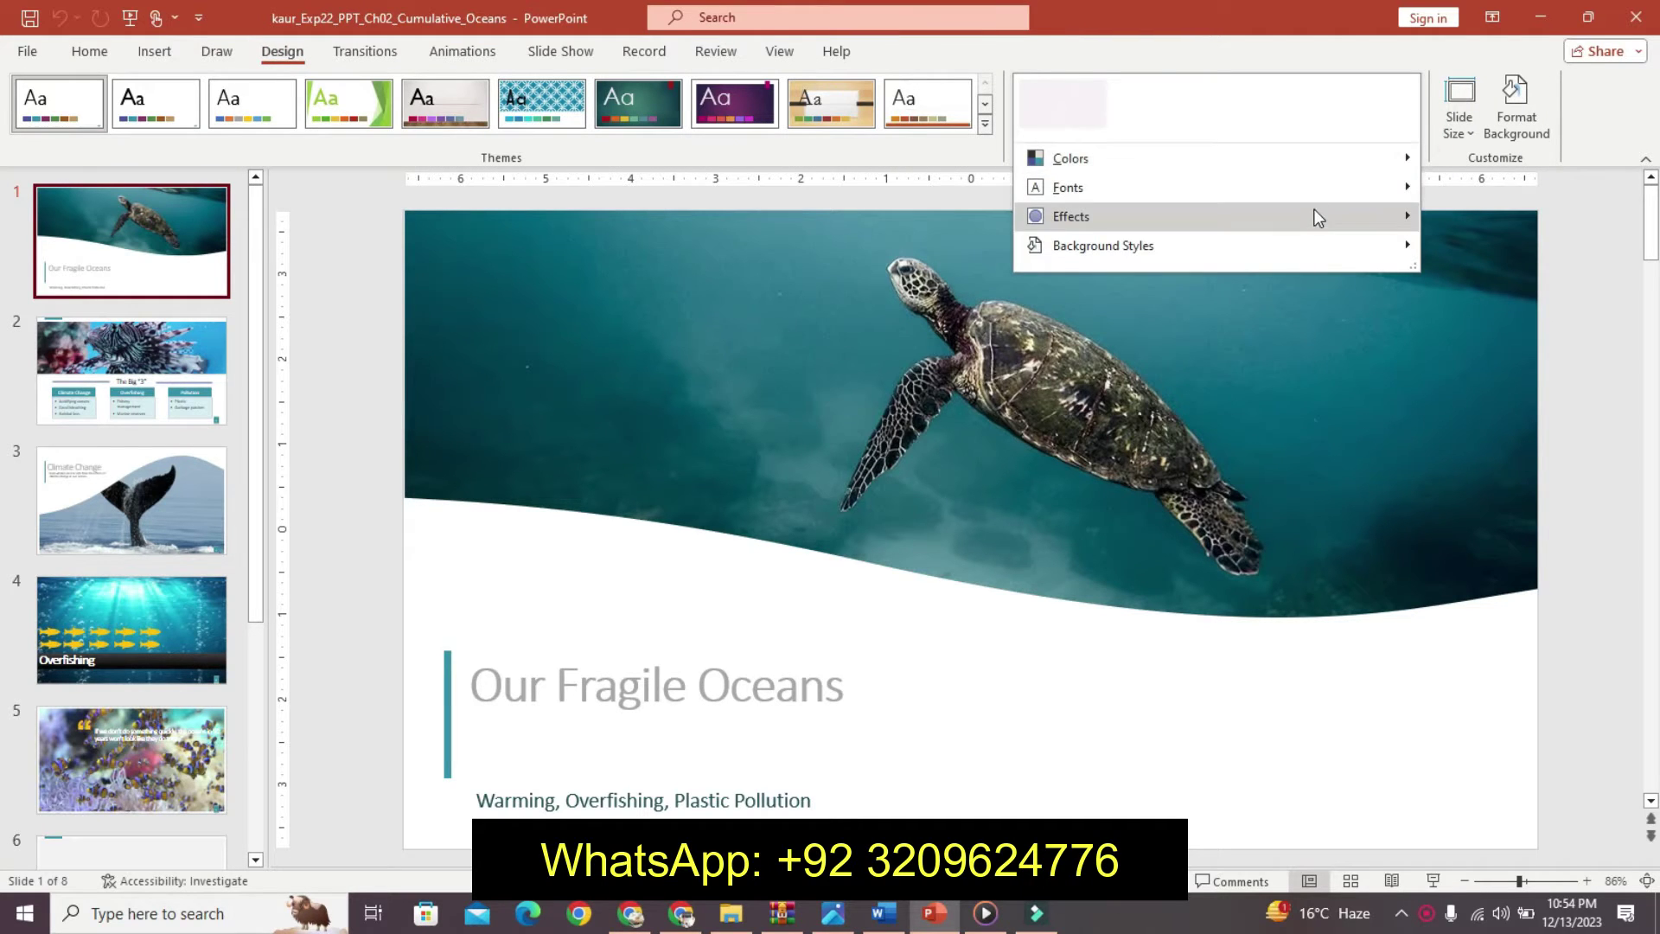
{"action": "mouse_move", "coordinate": [1069, 187]}
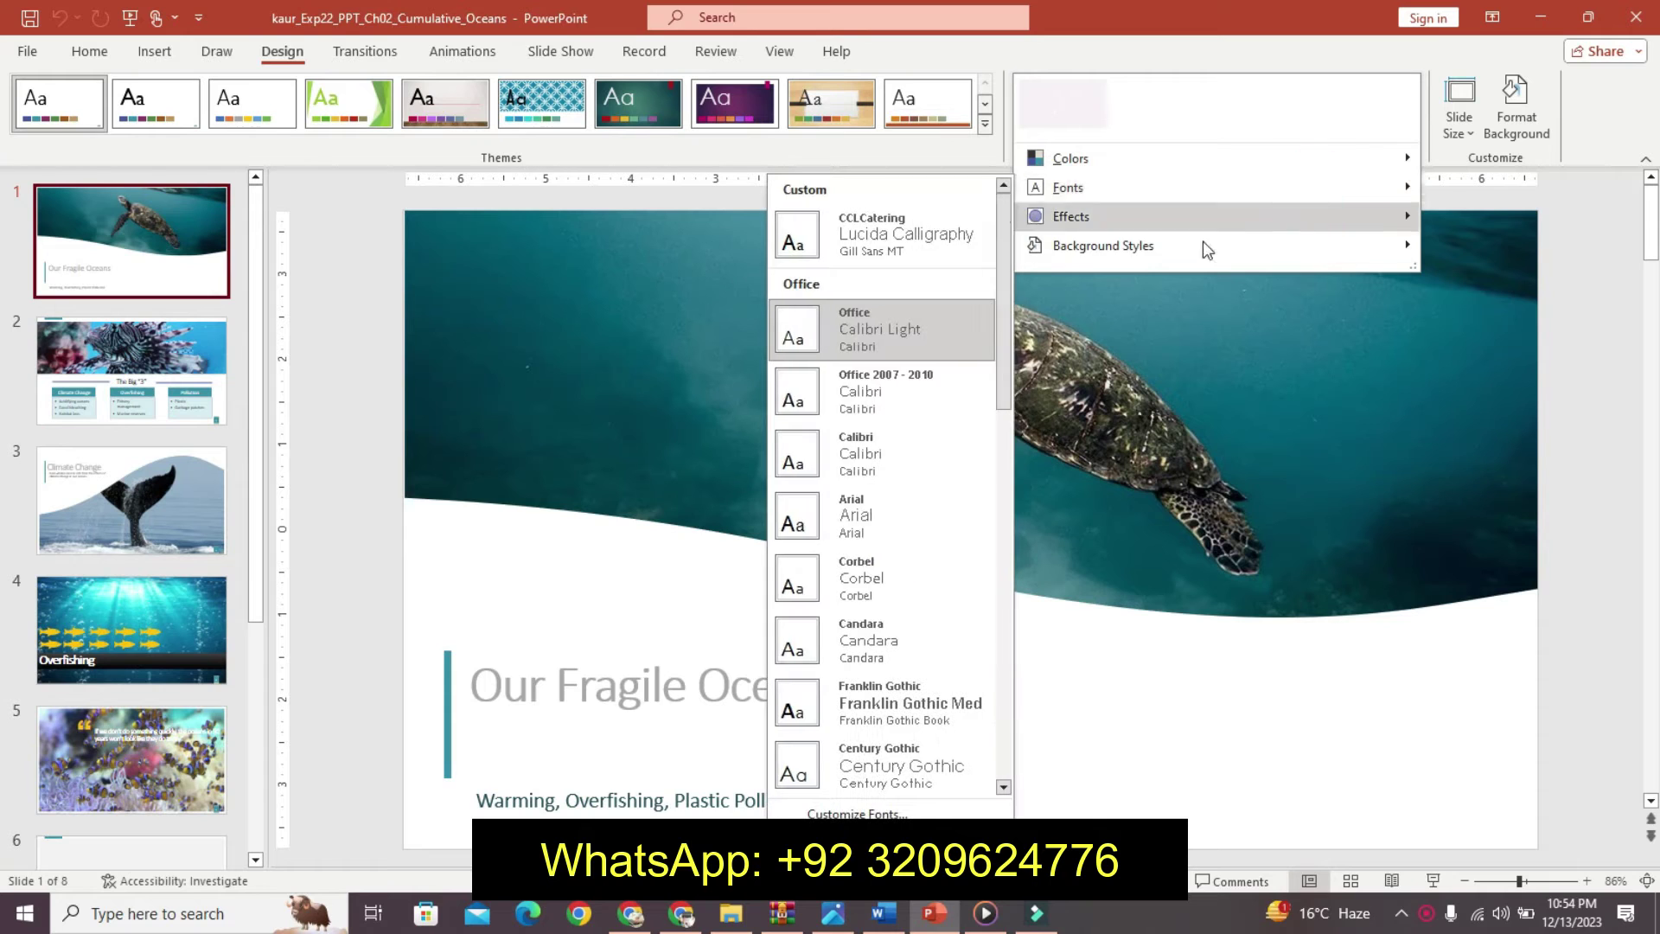
{"action": "left_click_drag", "start_coordinate": [1000, 376], "coordinate": [986, 736]}
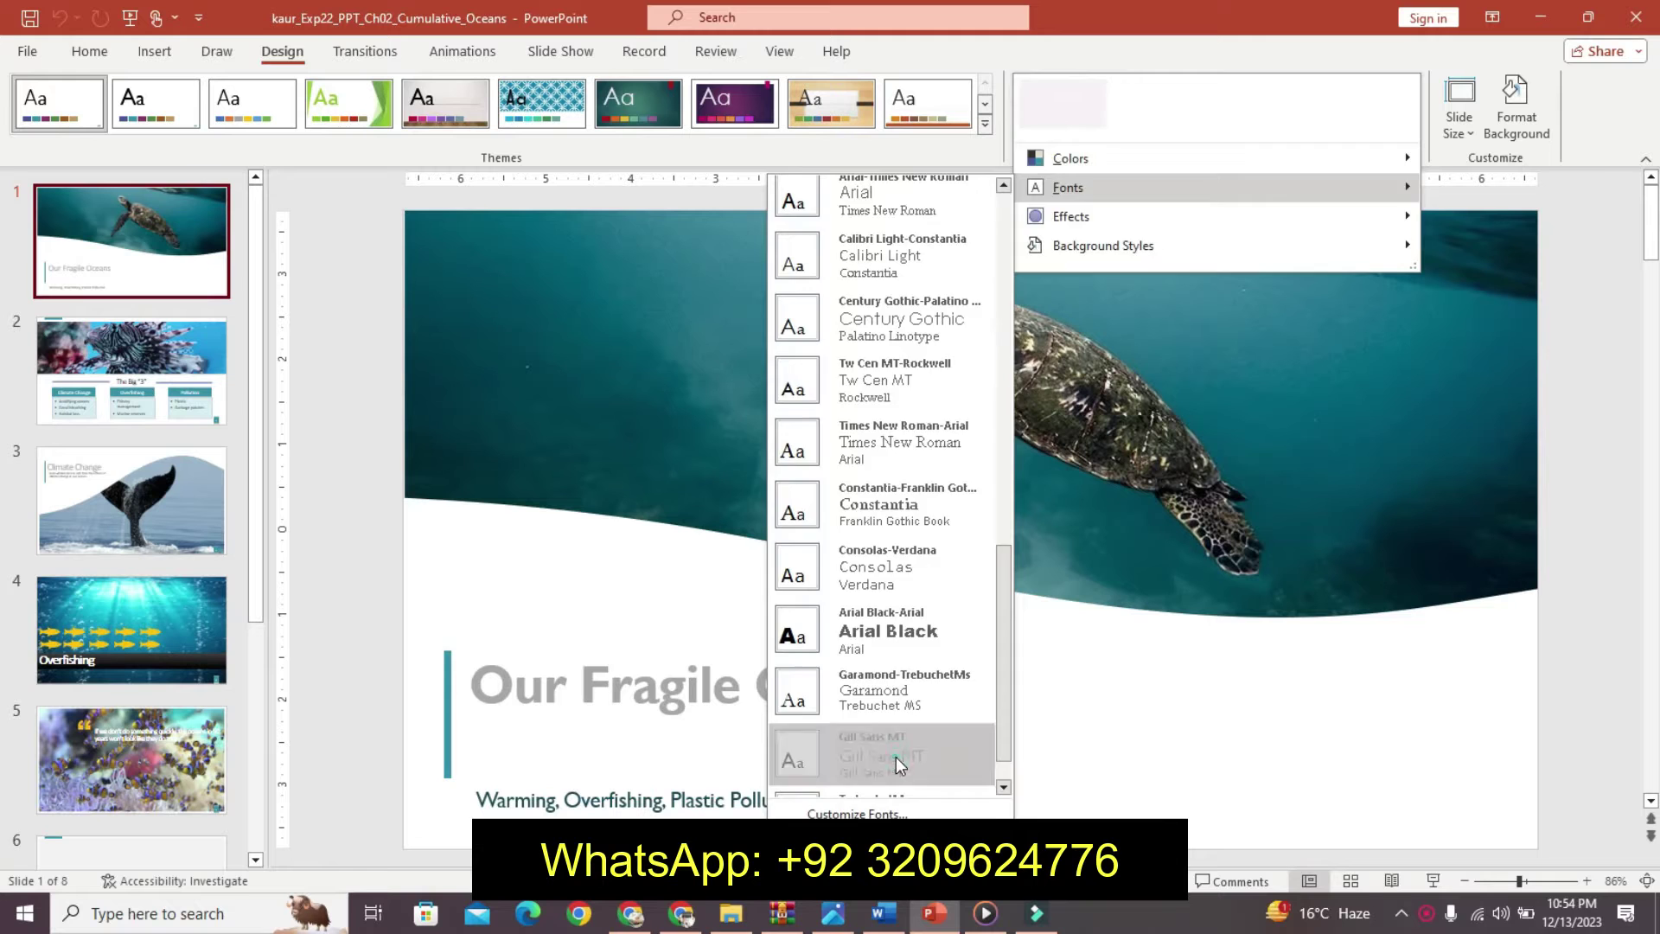
{"action": "left_click", "coordinate": [896, 755]}
{"action": "left_click", "coordinate": [883, 913]}
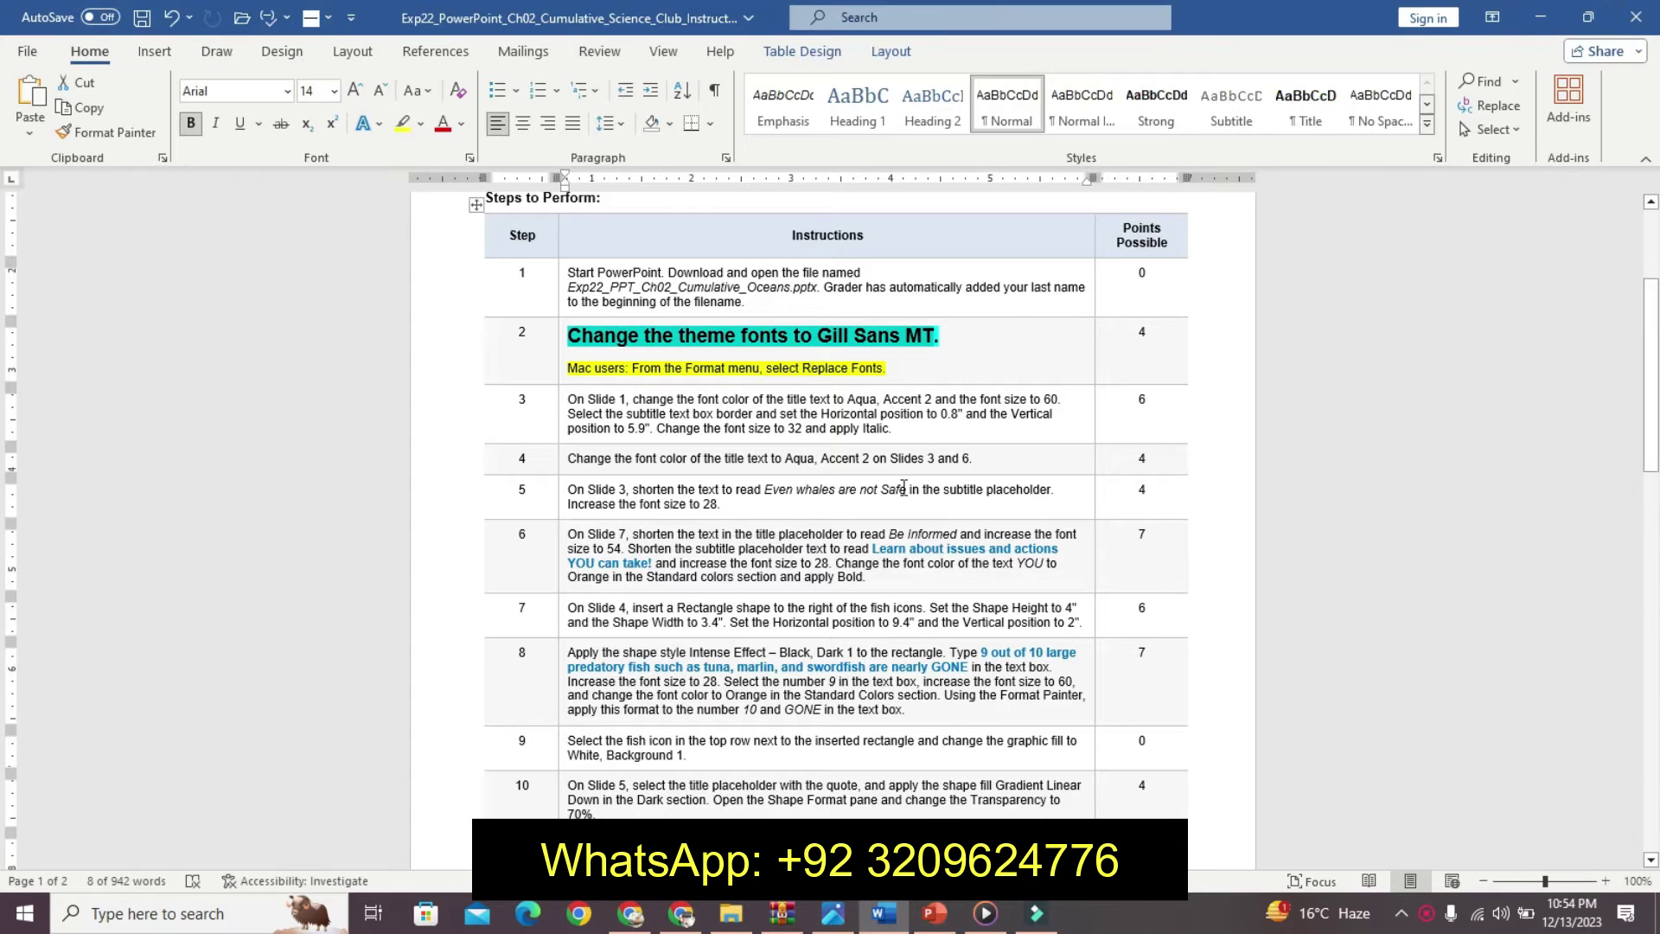
Undo the Step 2 formatting, then make Step 3 12 pt, bold and turquoise-highlighted.
{"action": "key", "text": "ctrl+z"}
{"action": "key", "text": "ctrl+z"}
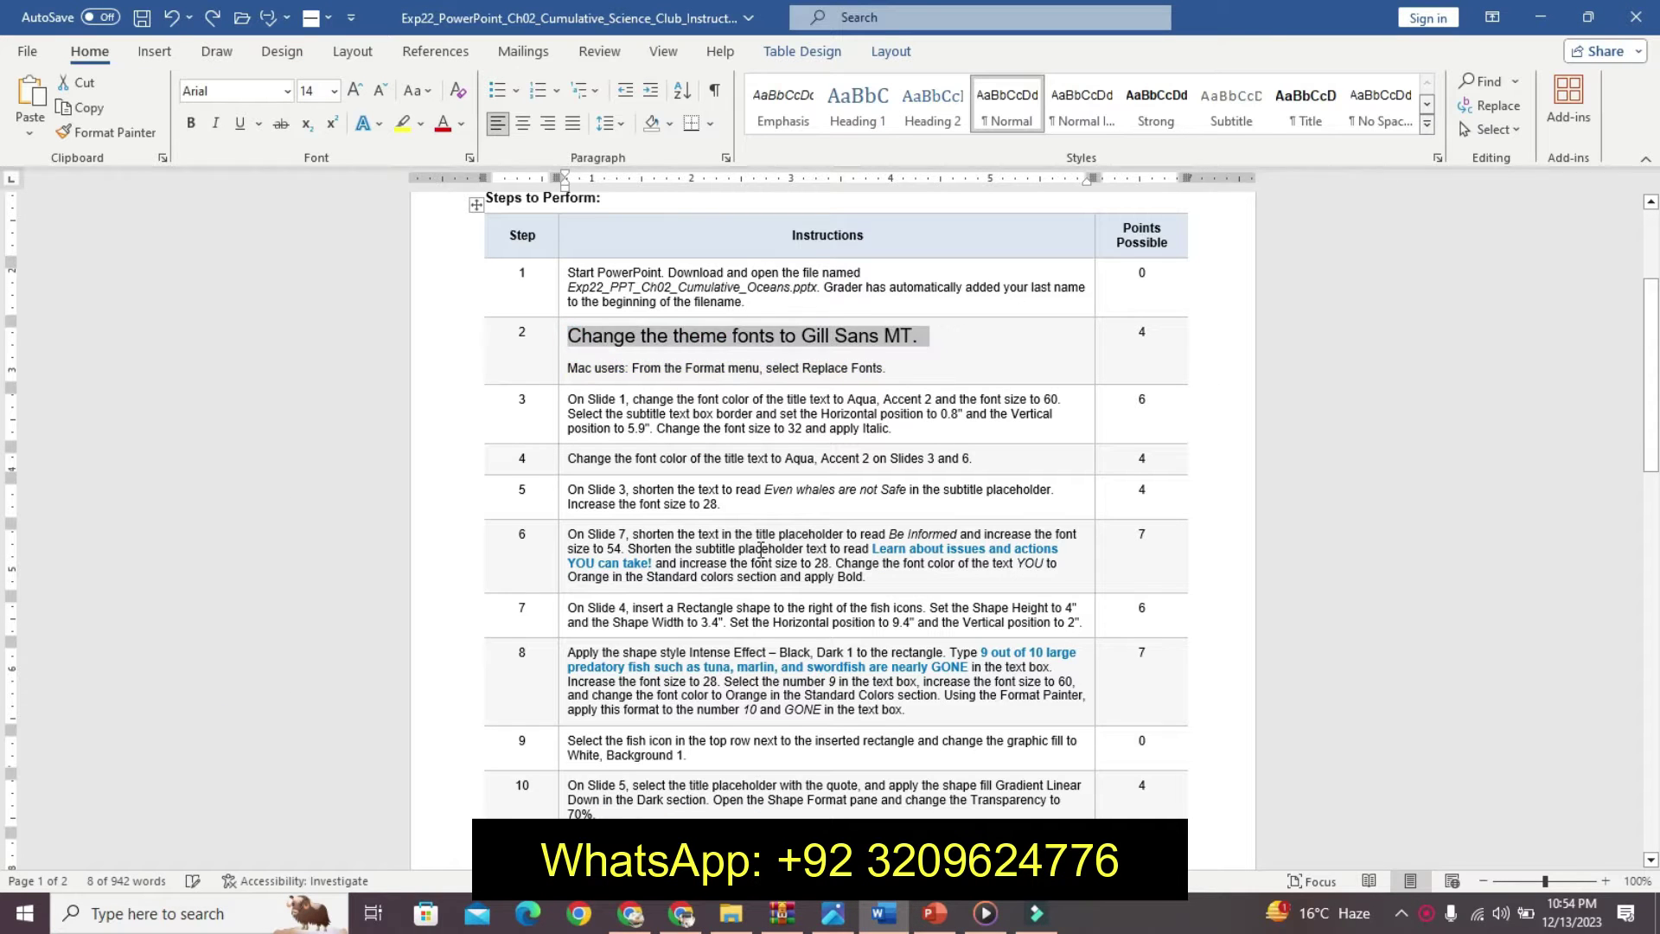
{"action": "key", "text": "ctrl+z"}
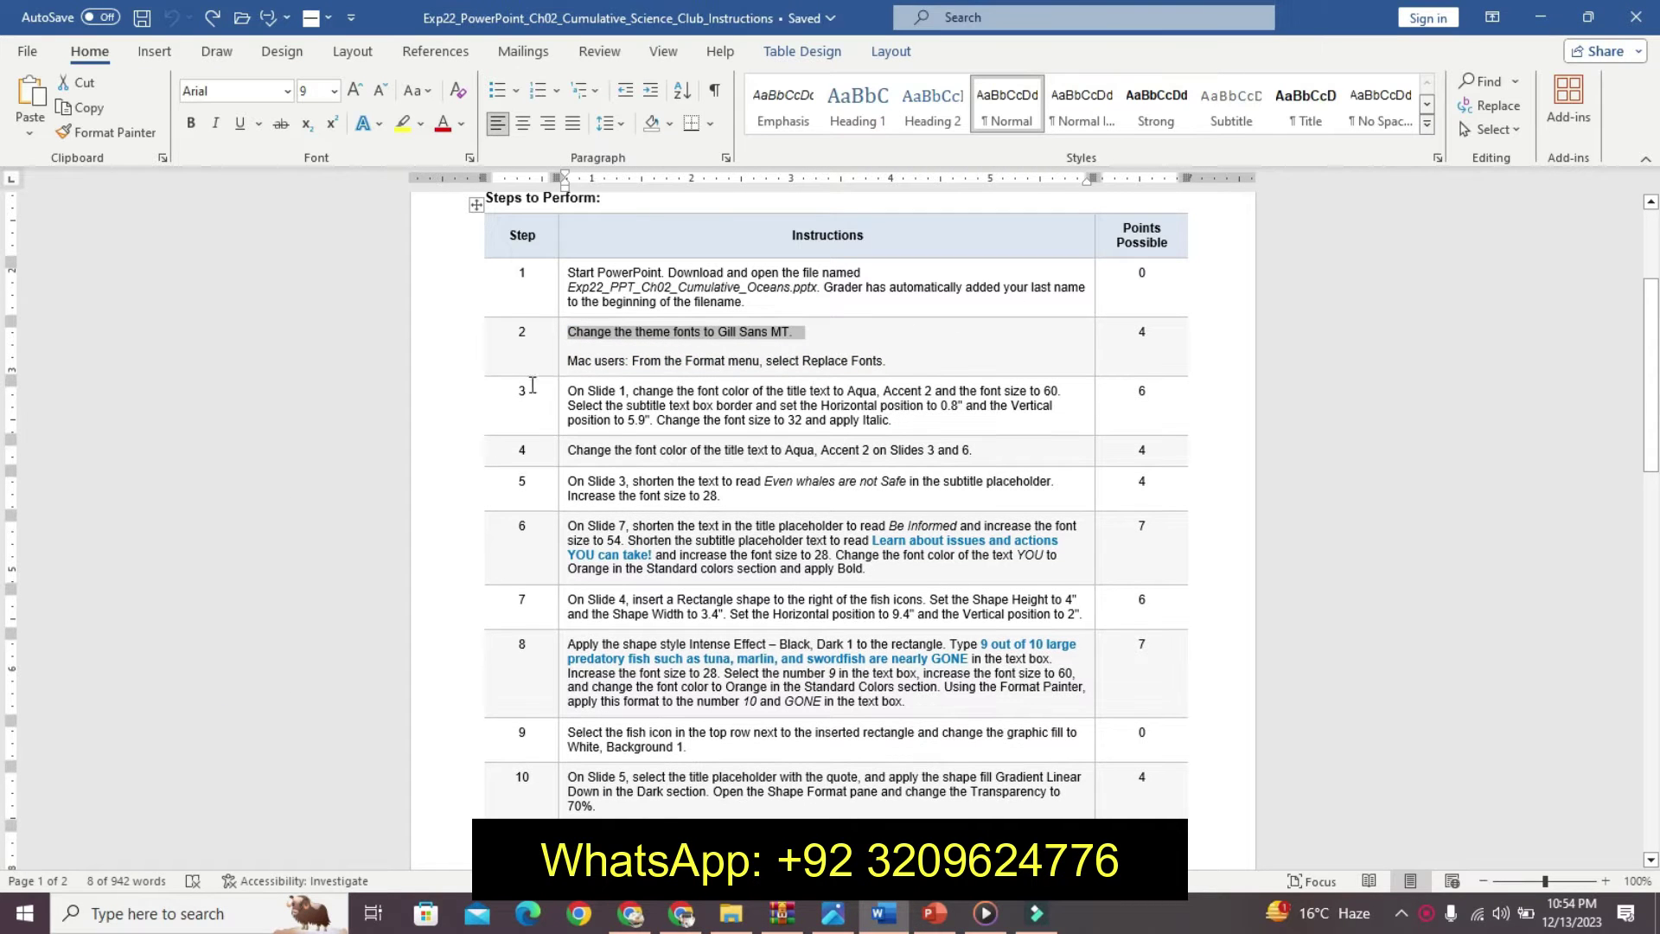
{"action": "left_click", "coordinate": [557, 409]}
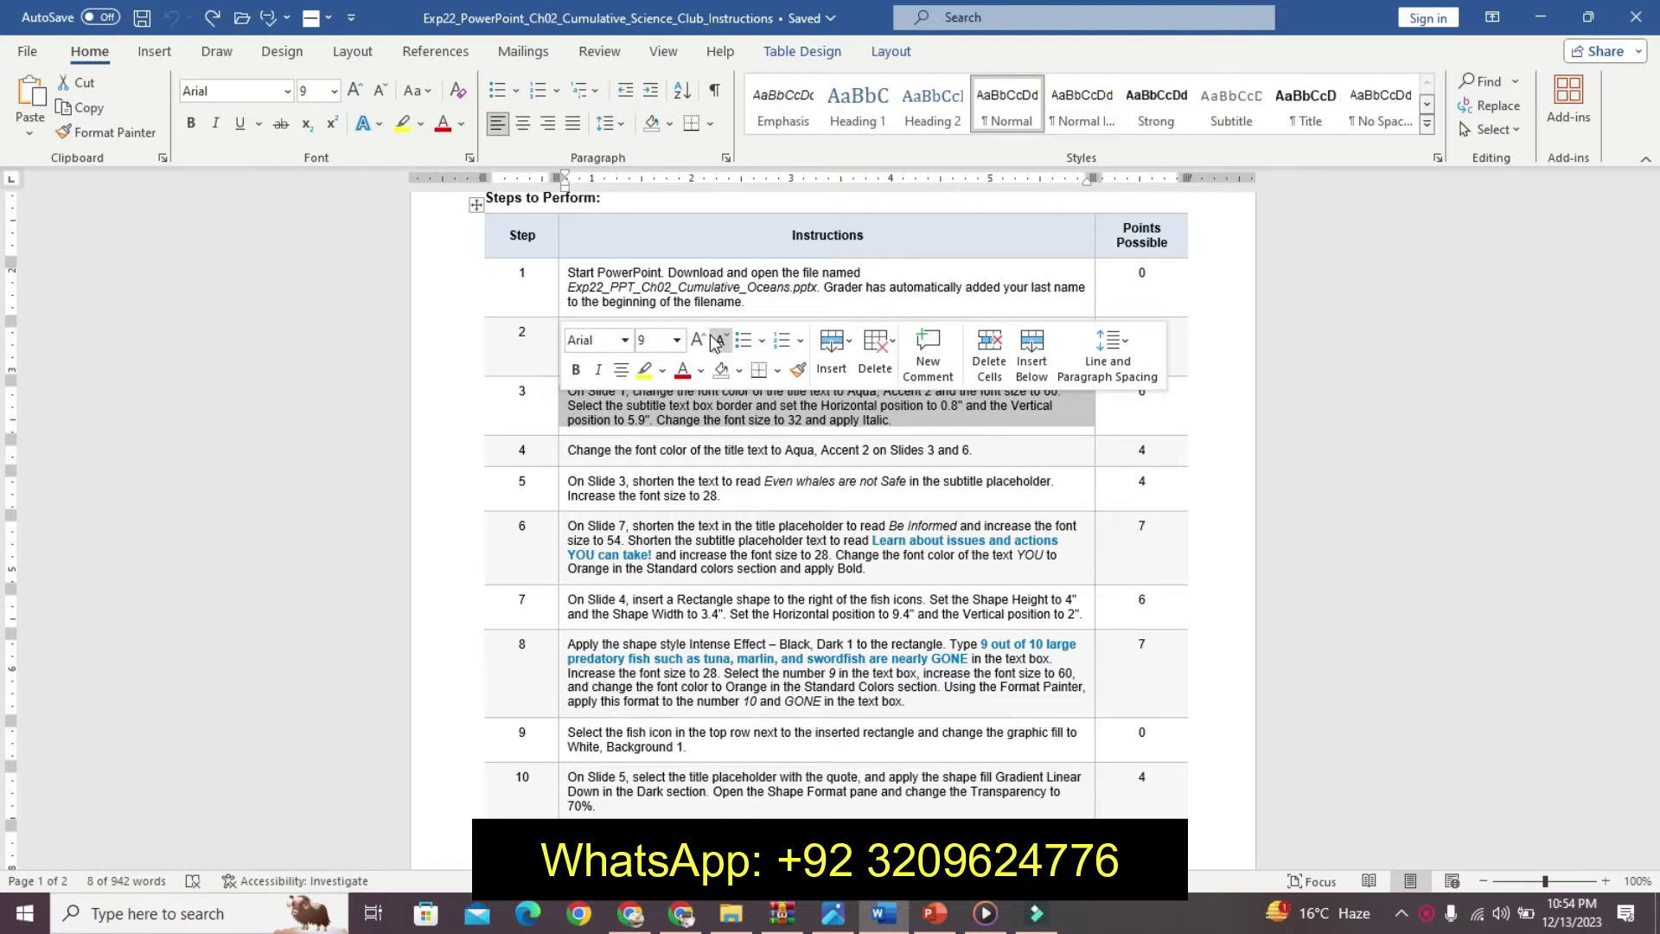
{"action": "left_click", "coordinate": [699, 340]}
{"action": "left_click", "coordinate": [699, 340]}
{"action": "left_click", "coordinate": [699, 340]}
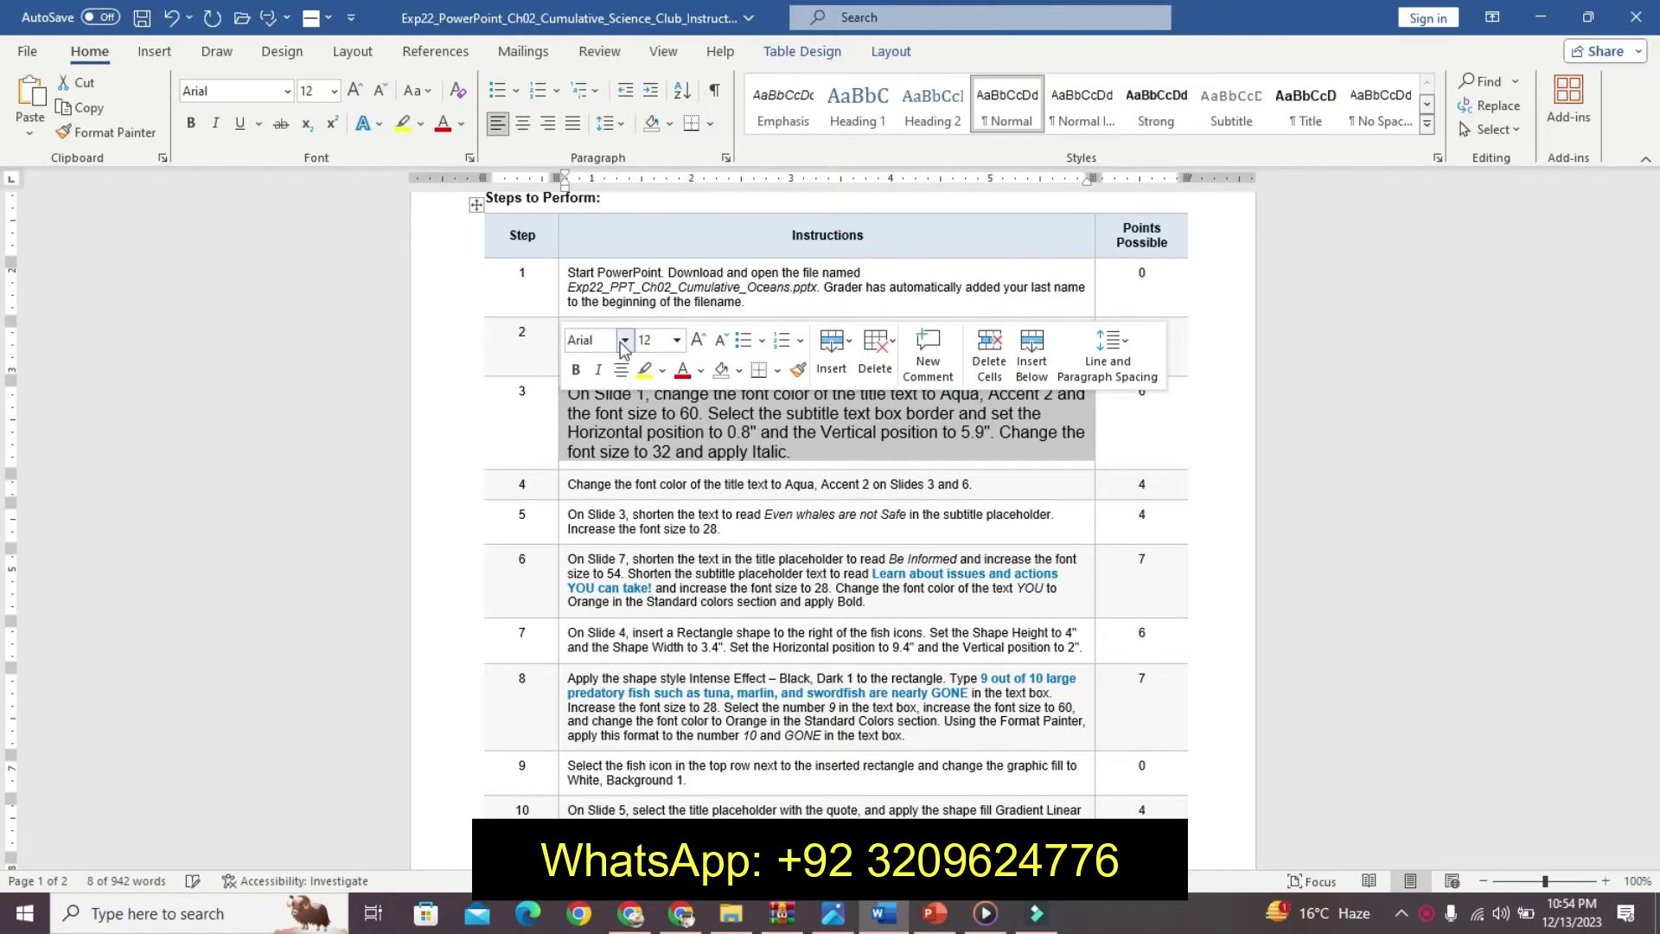
{"action": "left_click", "coordinate": [575, 369]}
{"action": "left_click", "coordinate": [661, 370]}
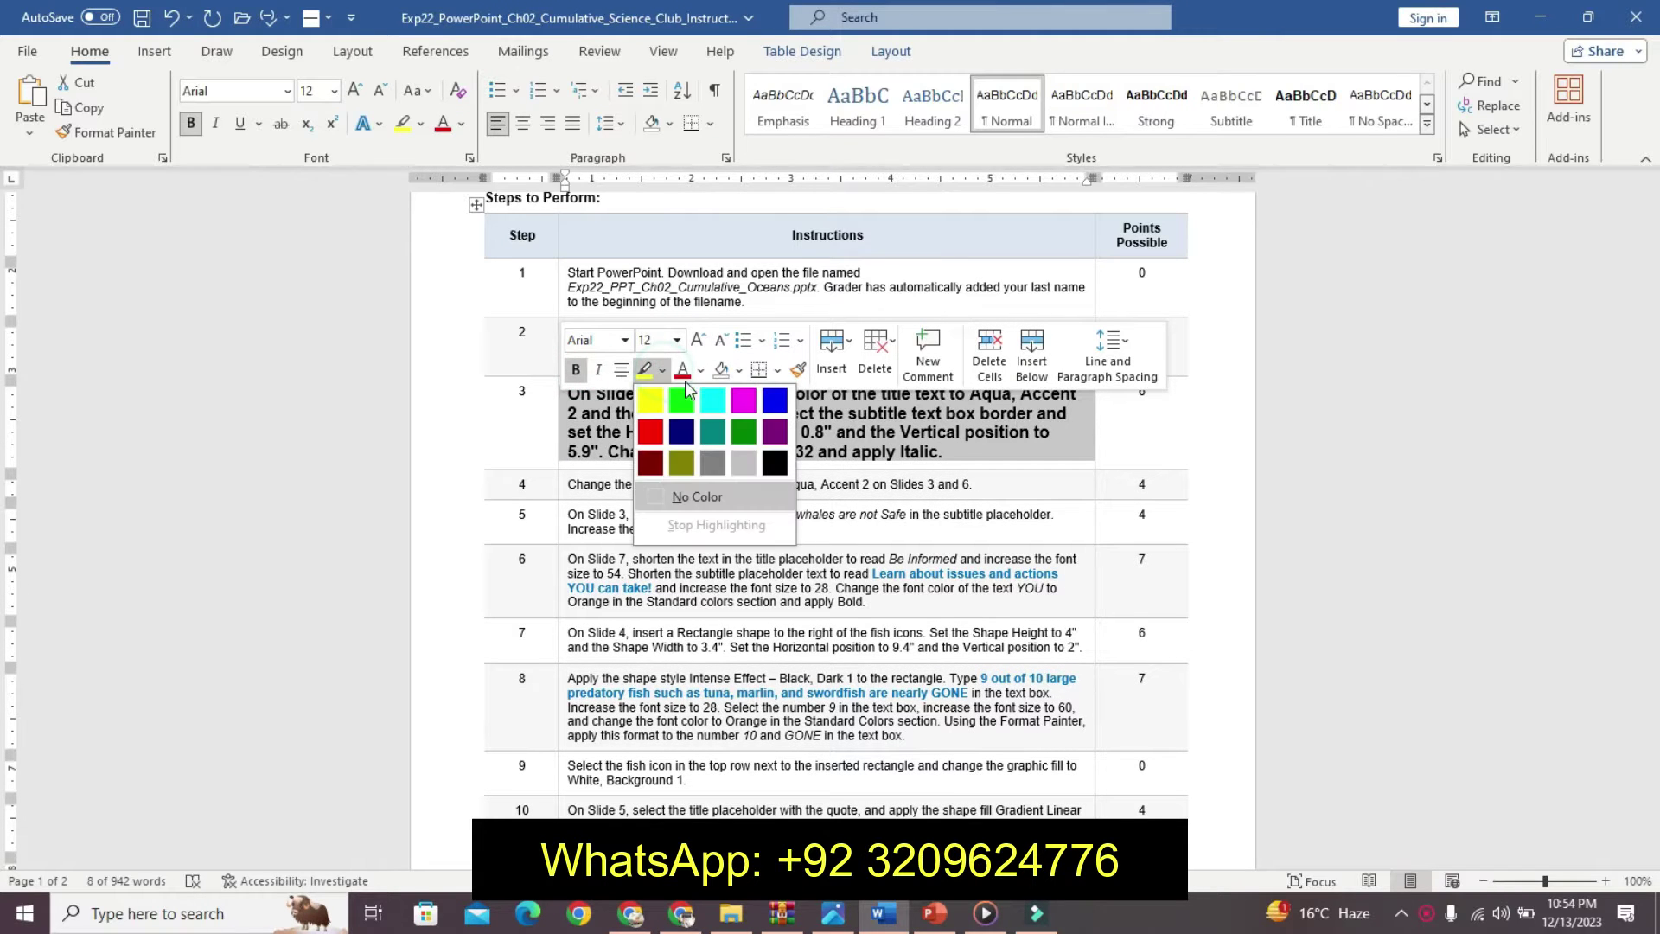
{"action": "left_click", "coordinate": [685, 390]}
{"action": "left_click", "coordinate": [644, 408]}
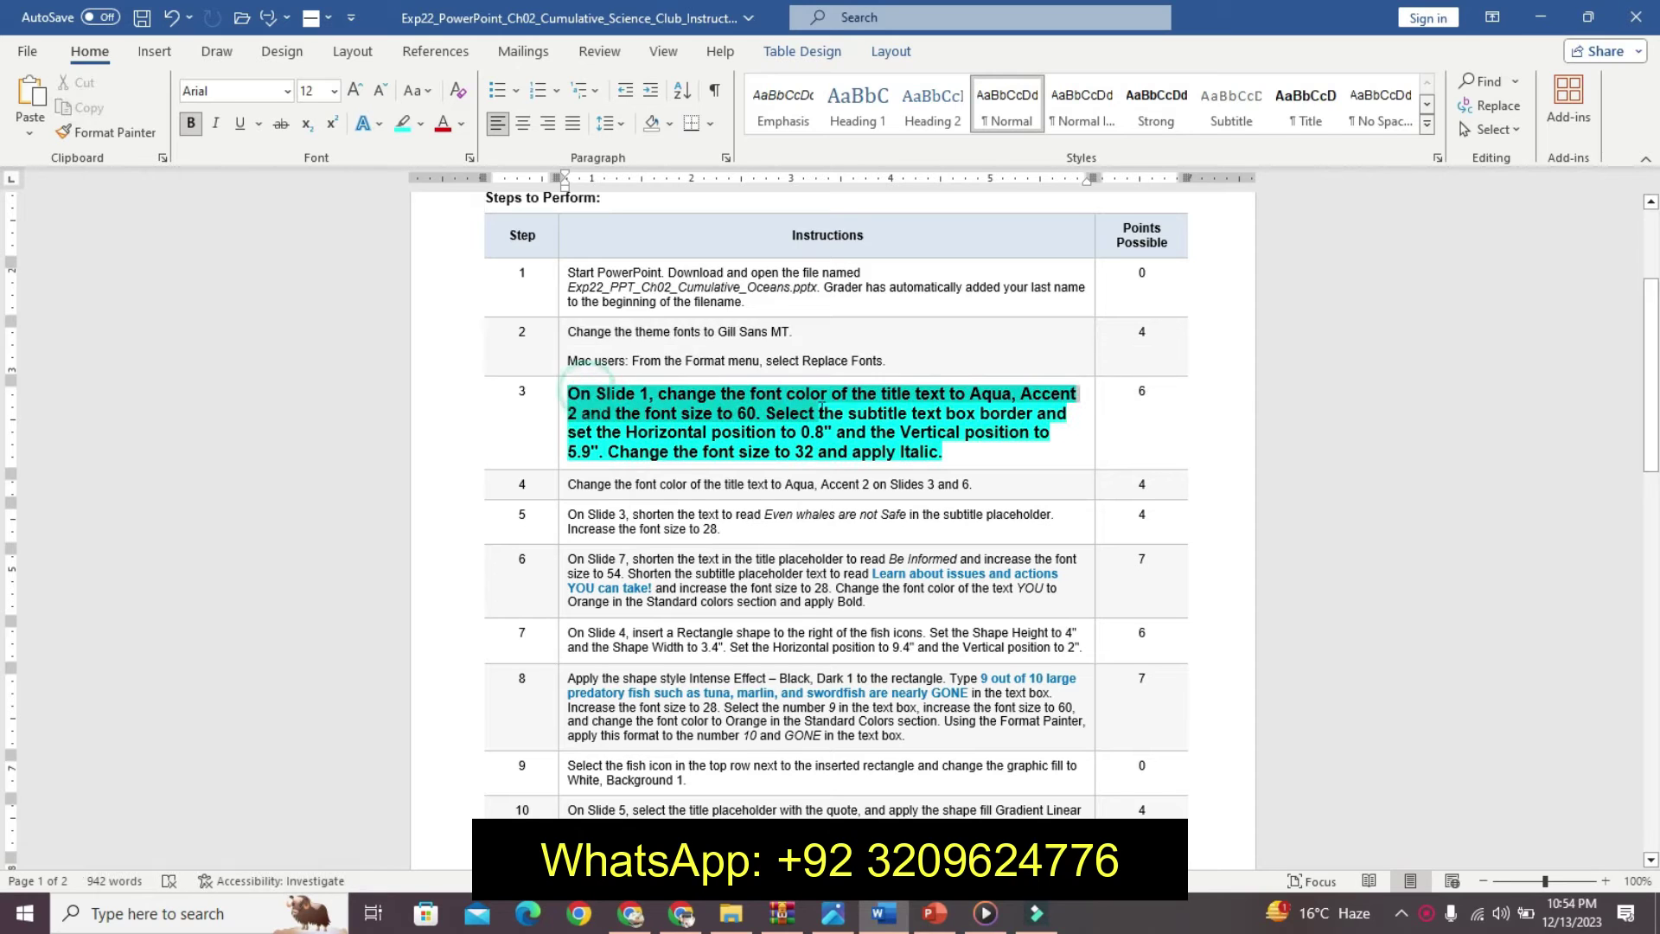
{"action": "left_click_drag", "start_coordinate": [1020, 432], "coordinate": [746, 463]}
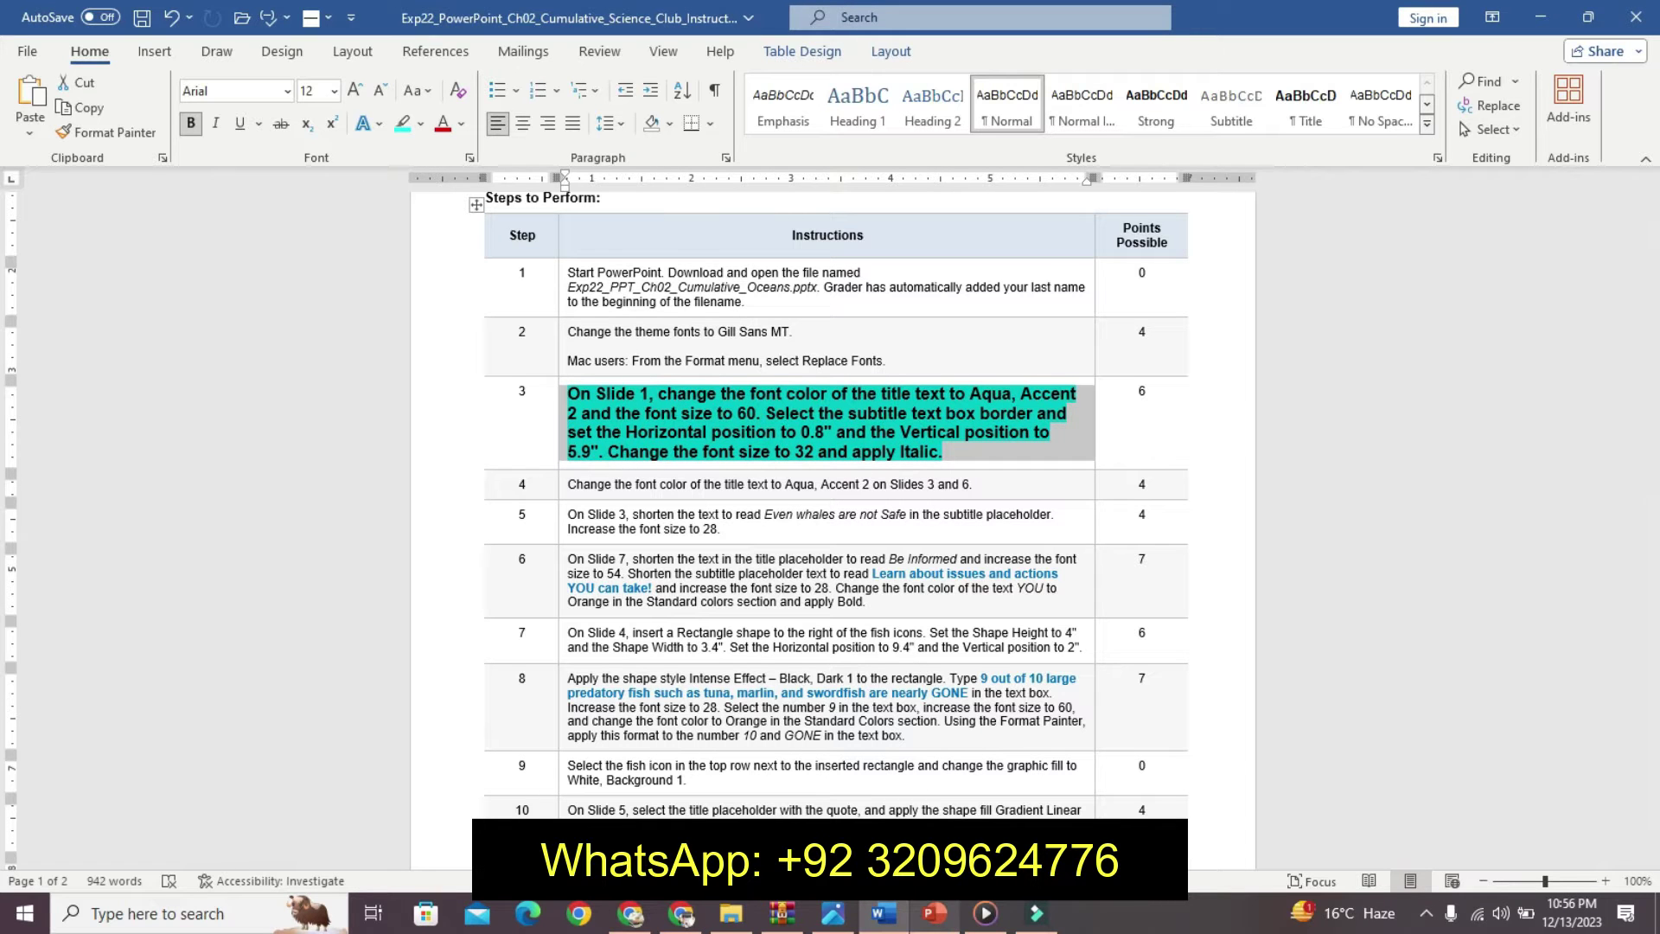
Color the slide 1 title 'Our Fragile Oceans' teal and set it to 60 pt.
{"action": "left_click", "coordinate": [934, 913]}
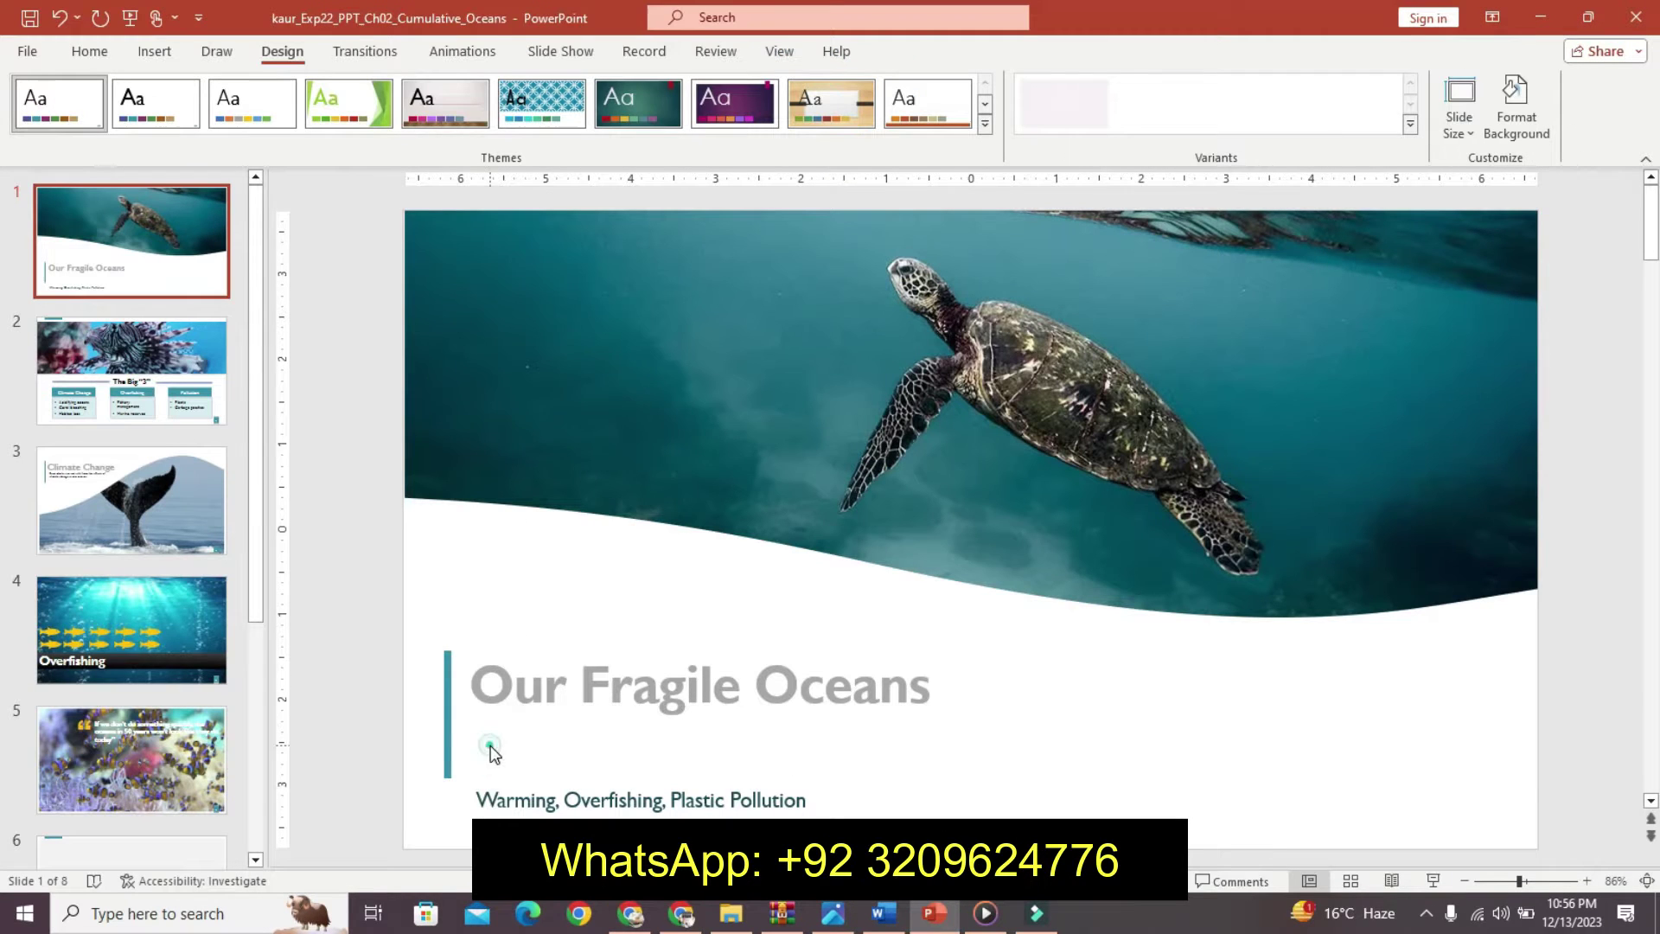
{"action": "left_click", "coordinate": [867, 913]}
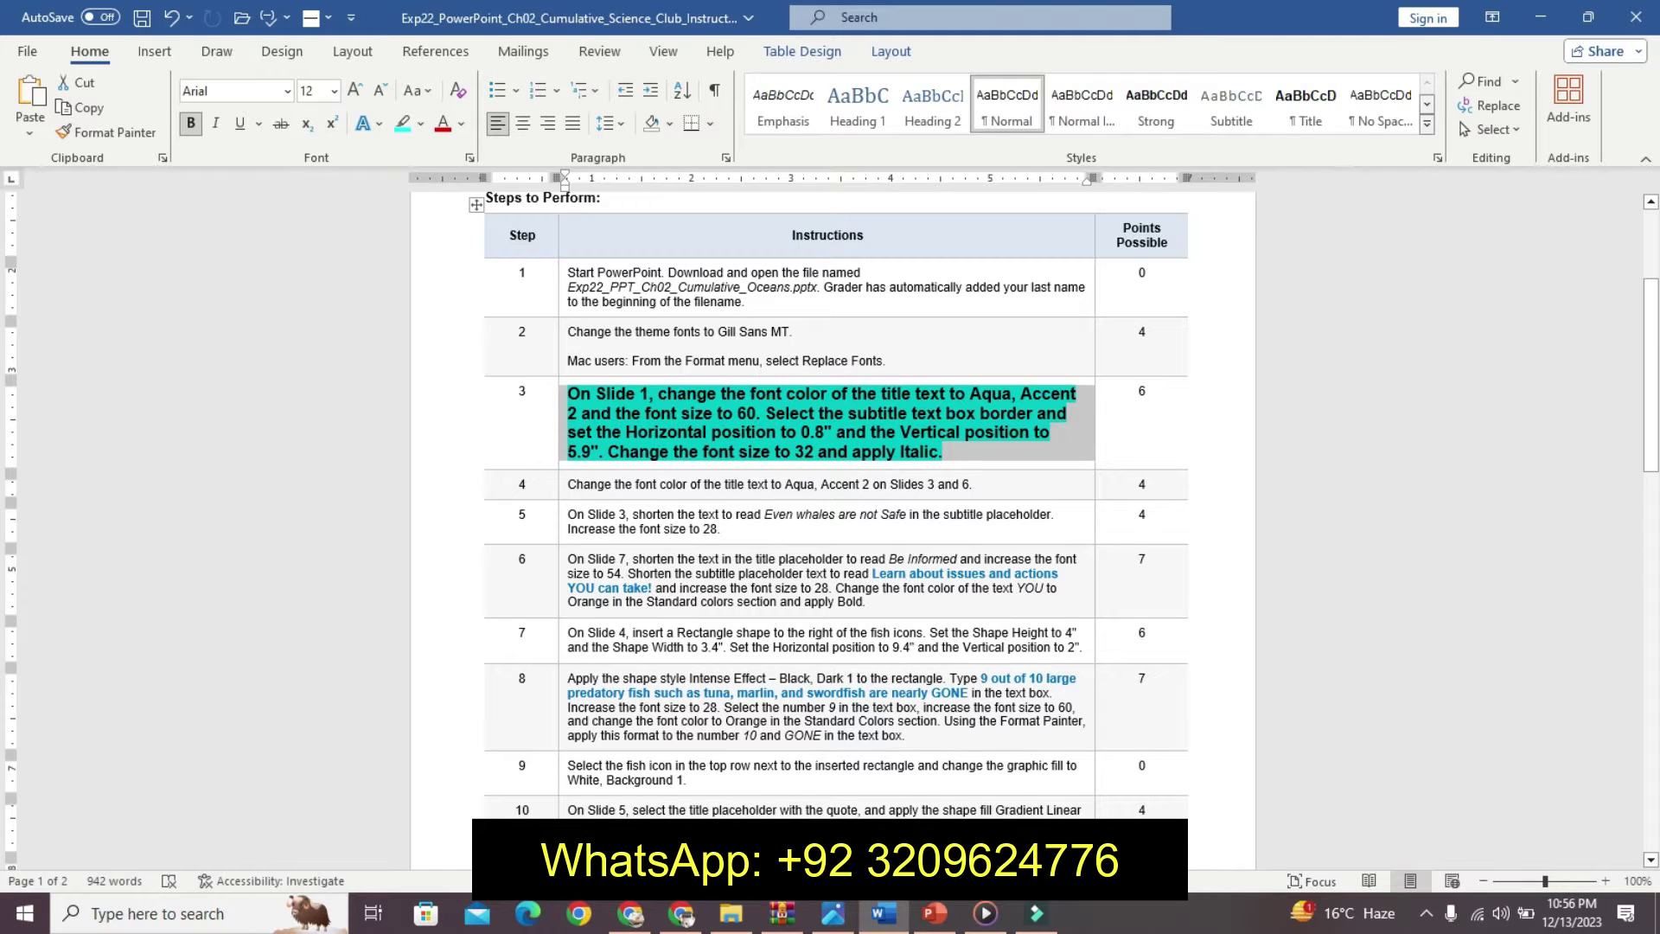
{"action": "key", "text": "alt+Tab"}
{"action": "left_click", "coordinate": [486, 679]}
{"action": "left_click_drag", "start_coordinate": [486, 679], "coordinate": [934, 685]}
{"action": "left_click", "coordinate": [951, 48]}
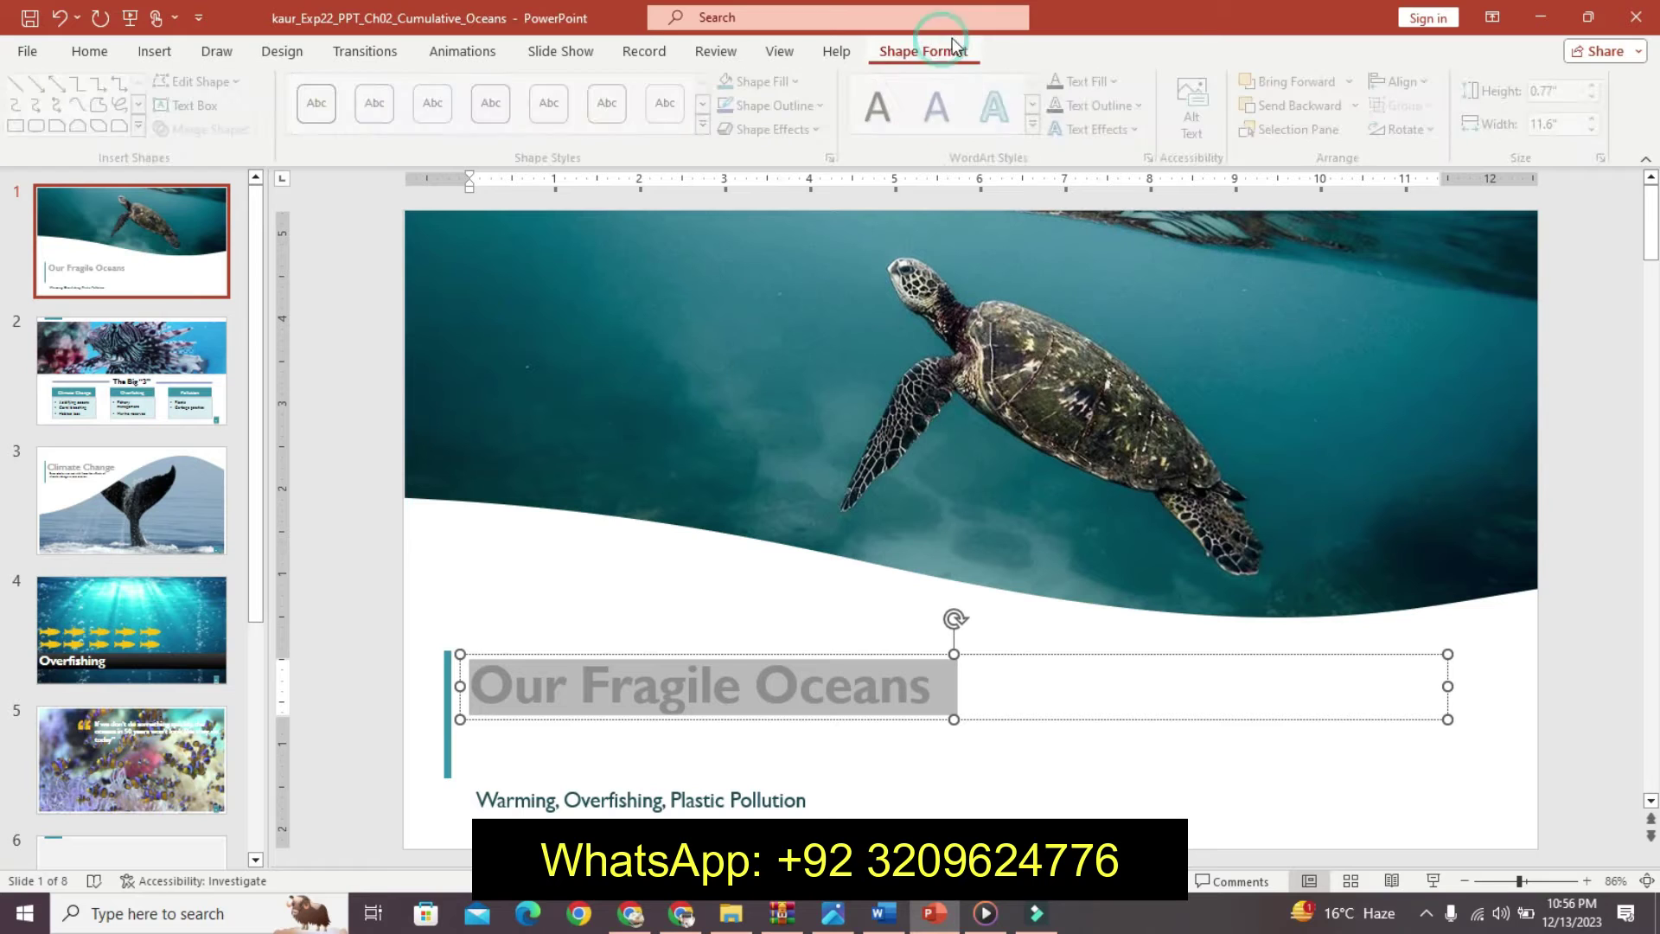
{"action": "left_click", "coordinate": [1092, 81]}
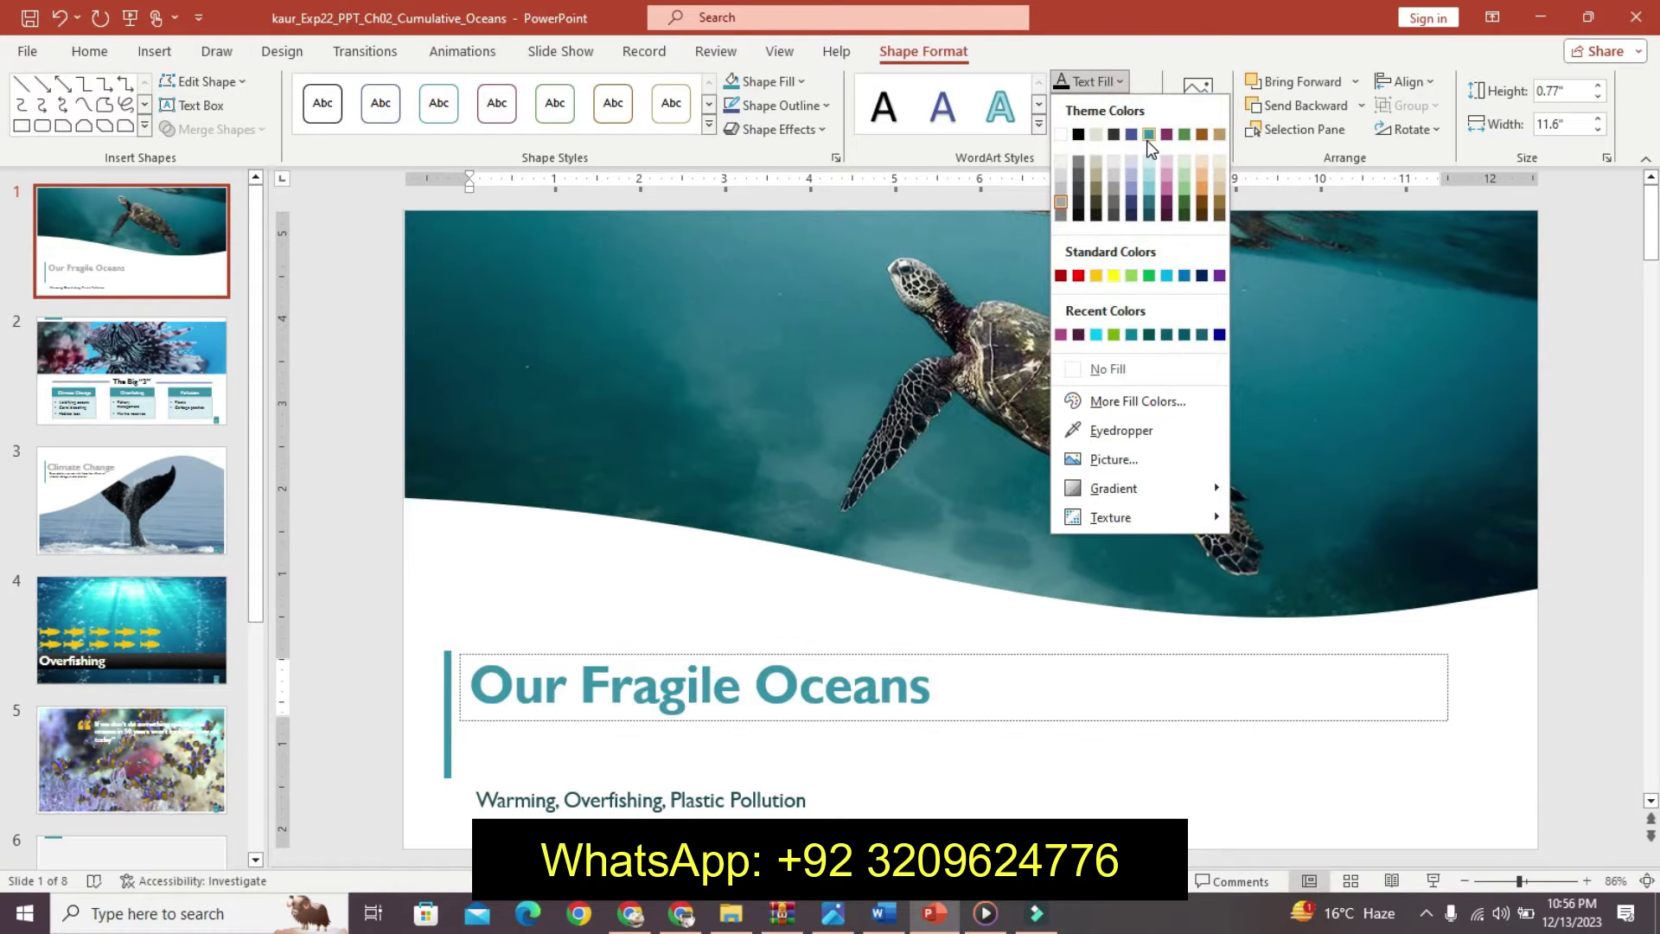
{"action": "left_click", "coordinate": [1148, 134]}
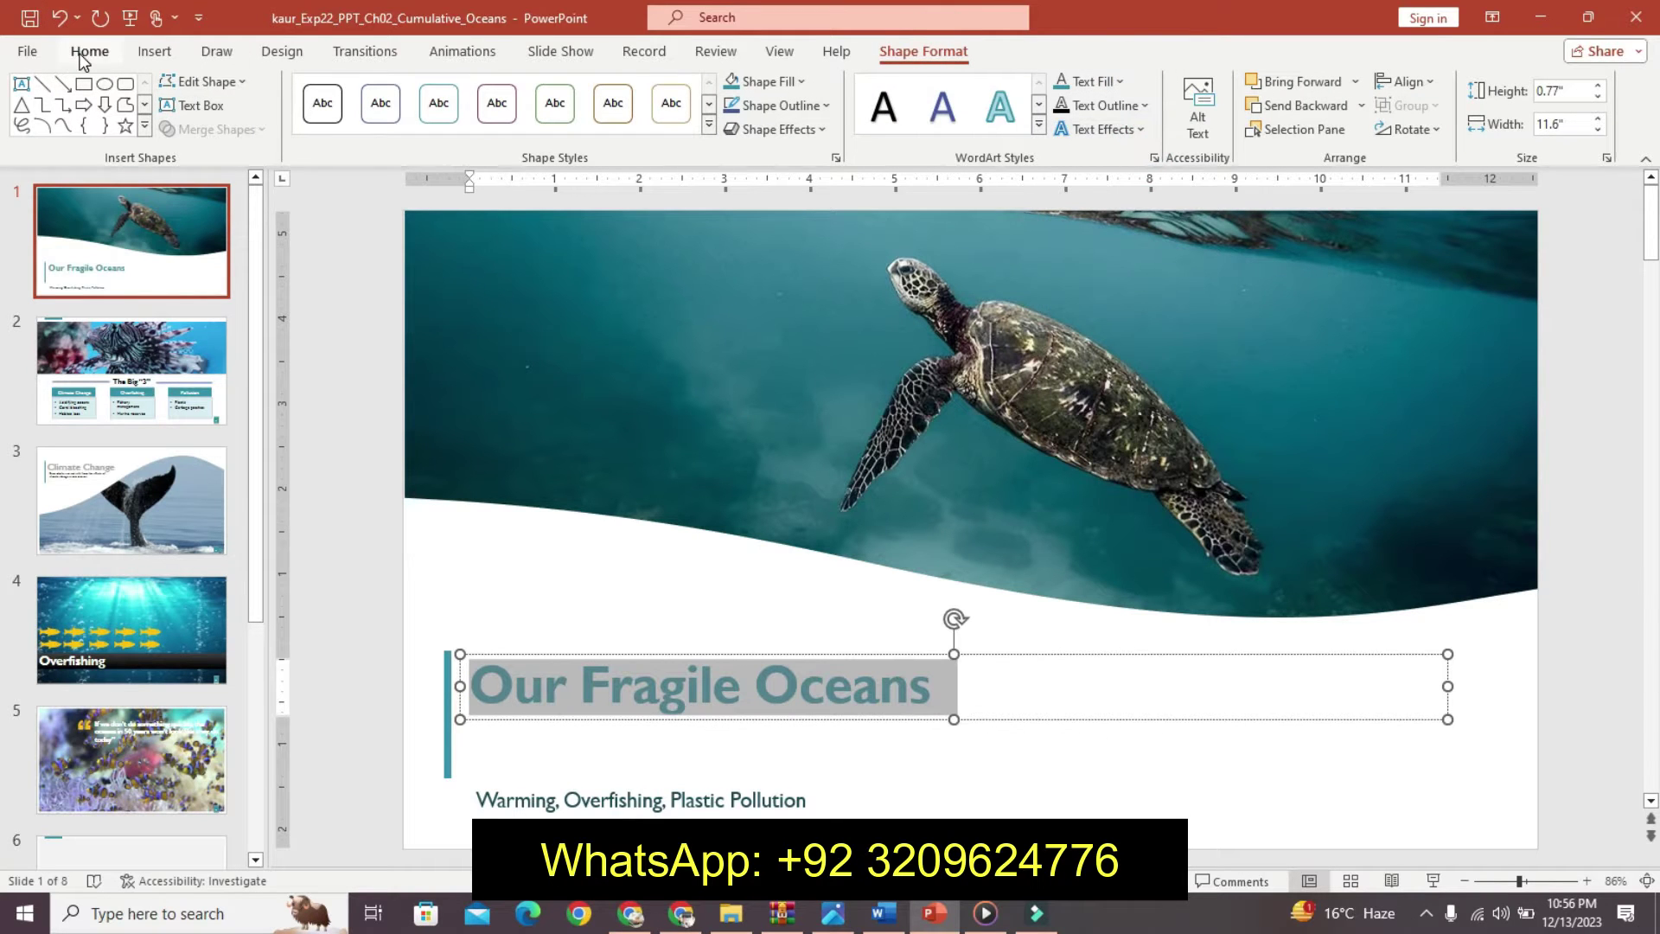
{"action": "left_click", "coordinate": [86, 52]}
{"action": "left_click", "coordinate": [521, 91]}
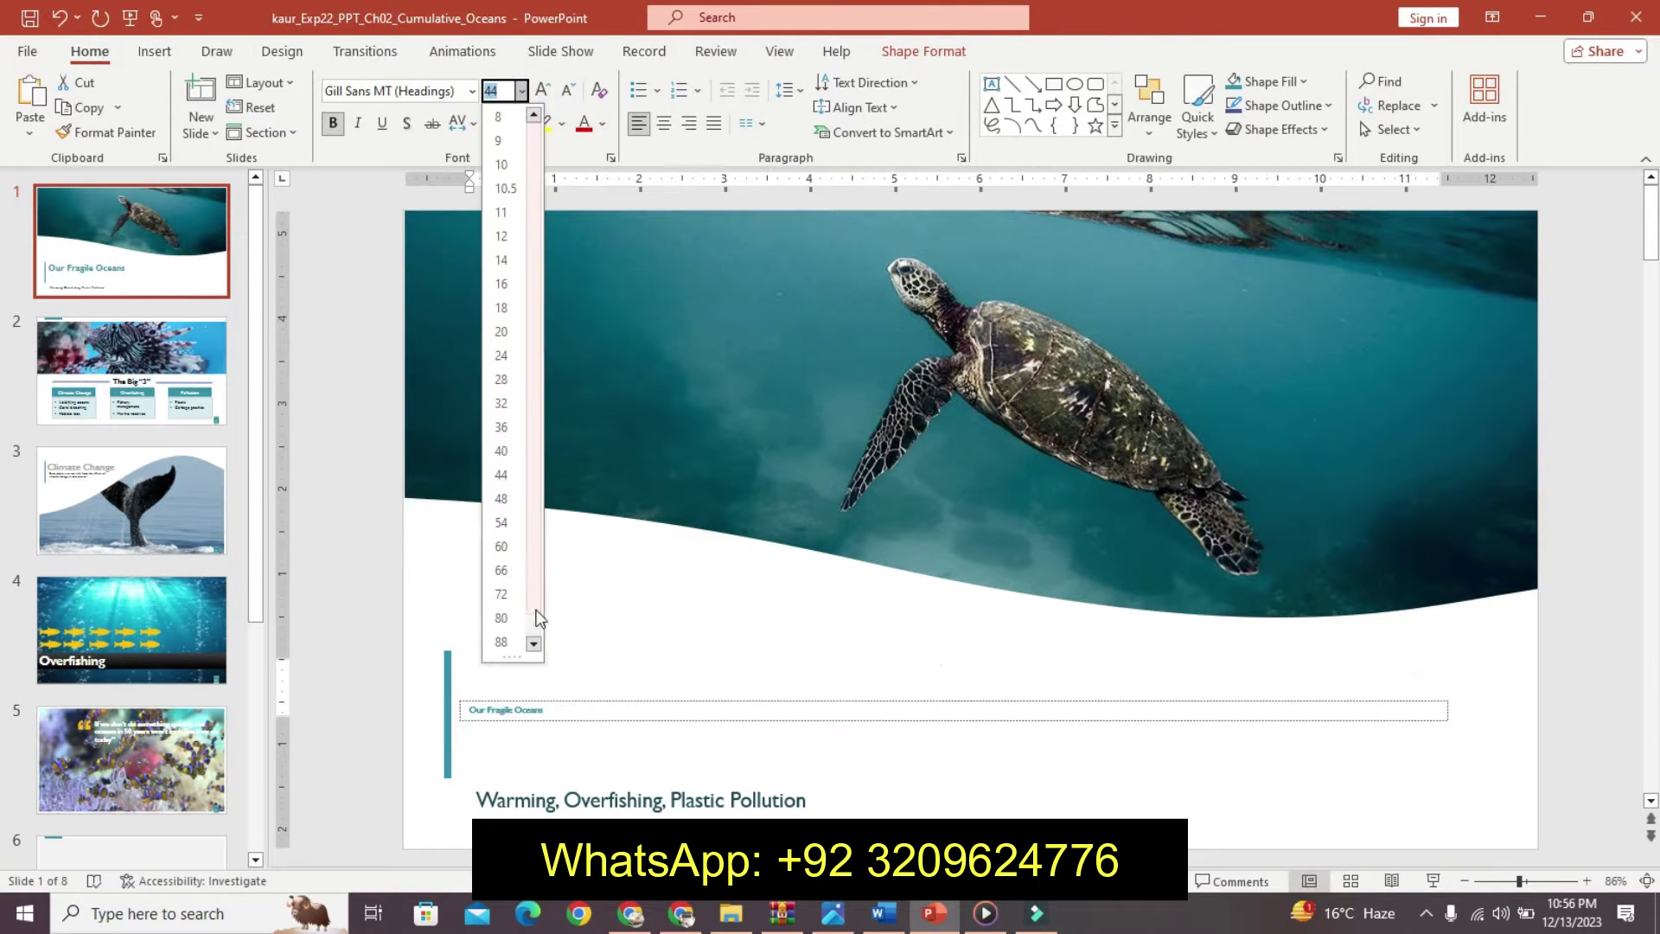
{"action": "left_click", "coordinate": [504, 548]}
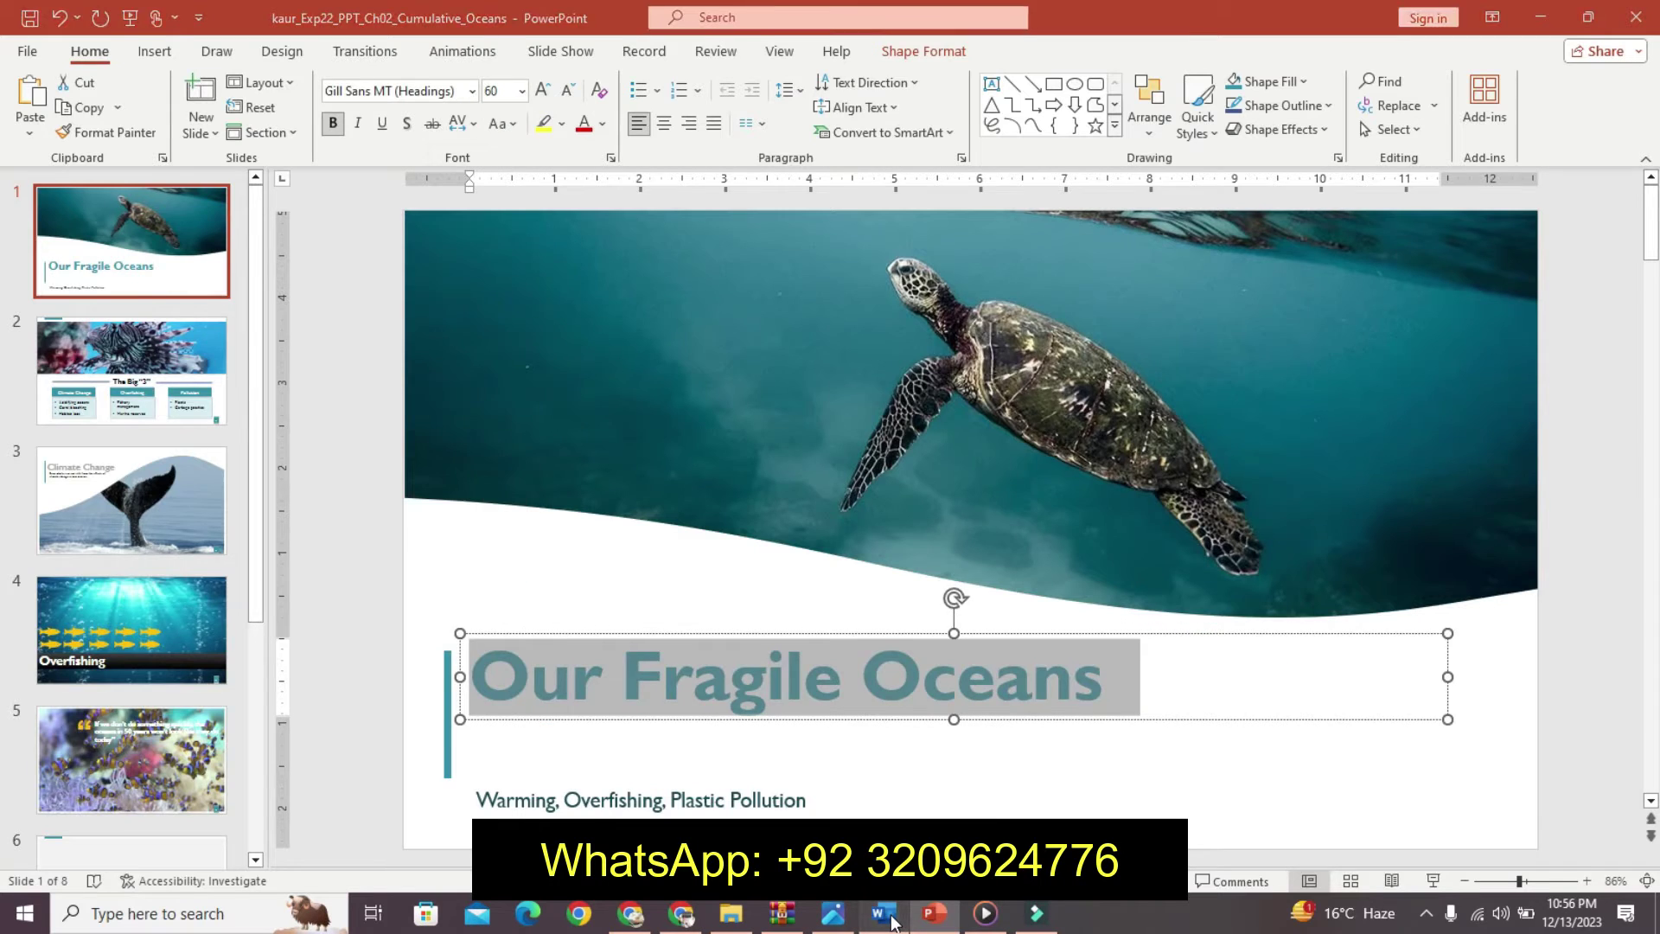
{"action": "left_click", "coordinate": [891, 920]}
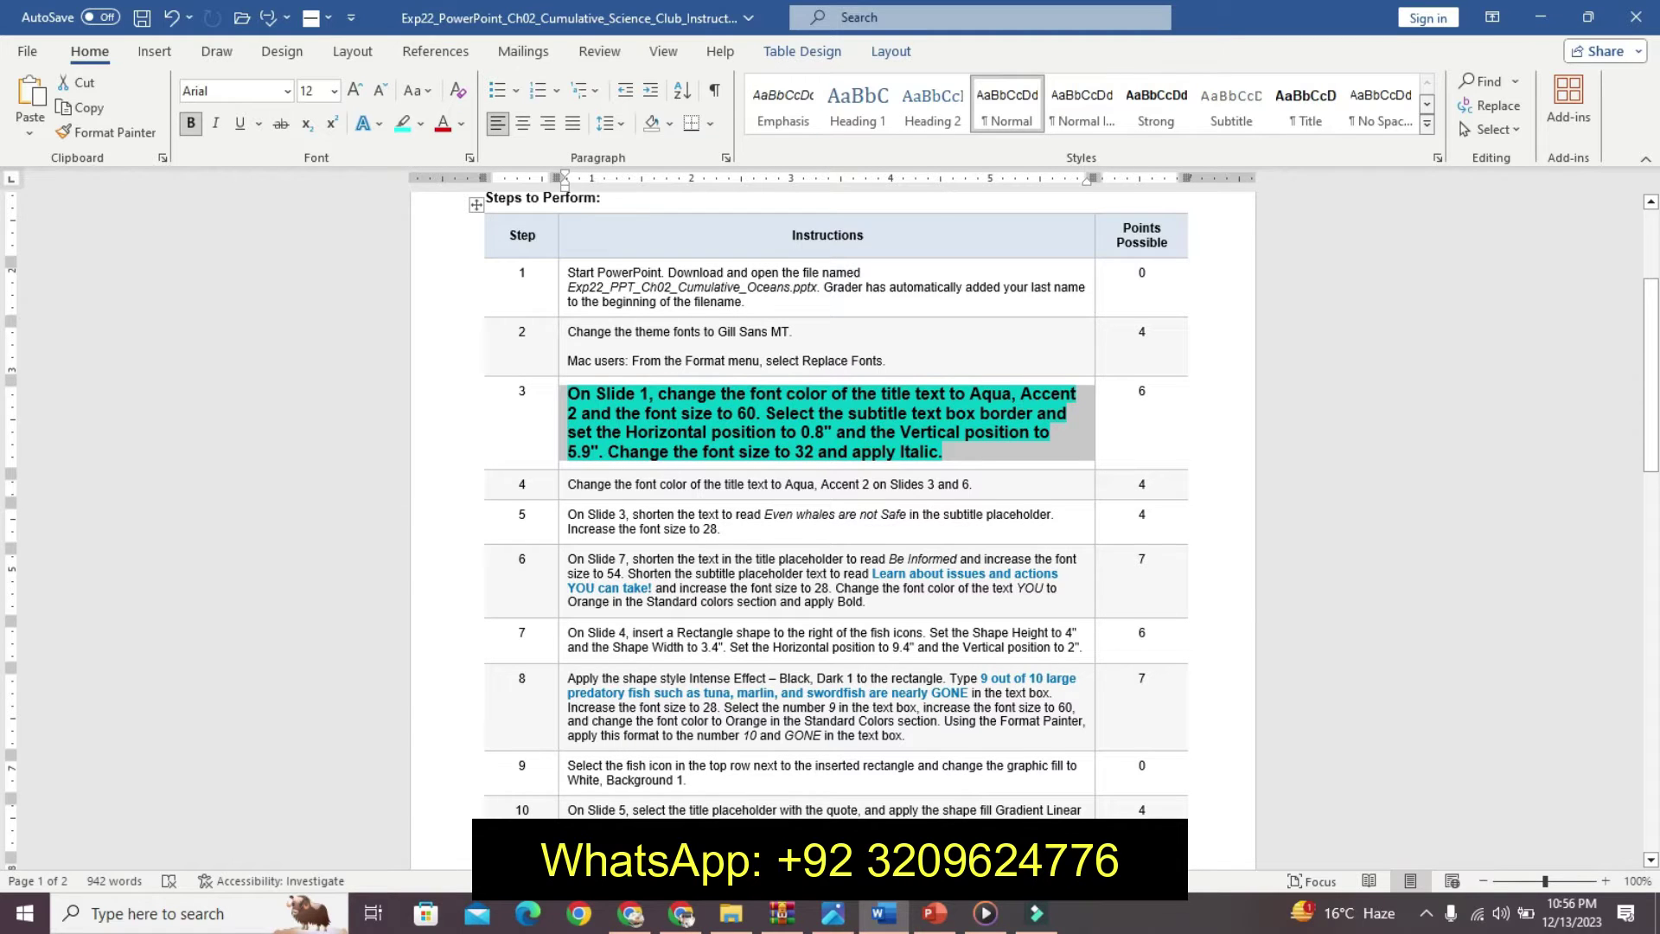
Select the slide 1 subtitle and bring up its Format Shape position settings.
{"action": "left_click", "coordinate": [934, 913]}
{"action": "left_click", "coordinate": [614, 800]}
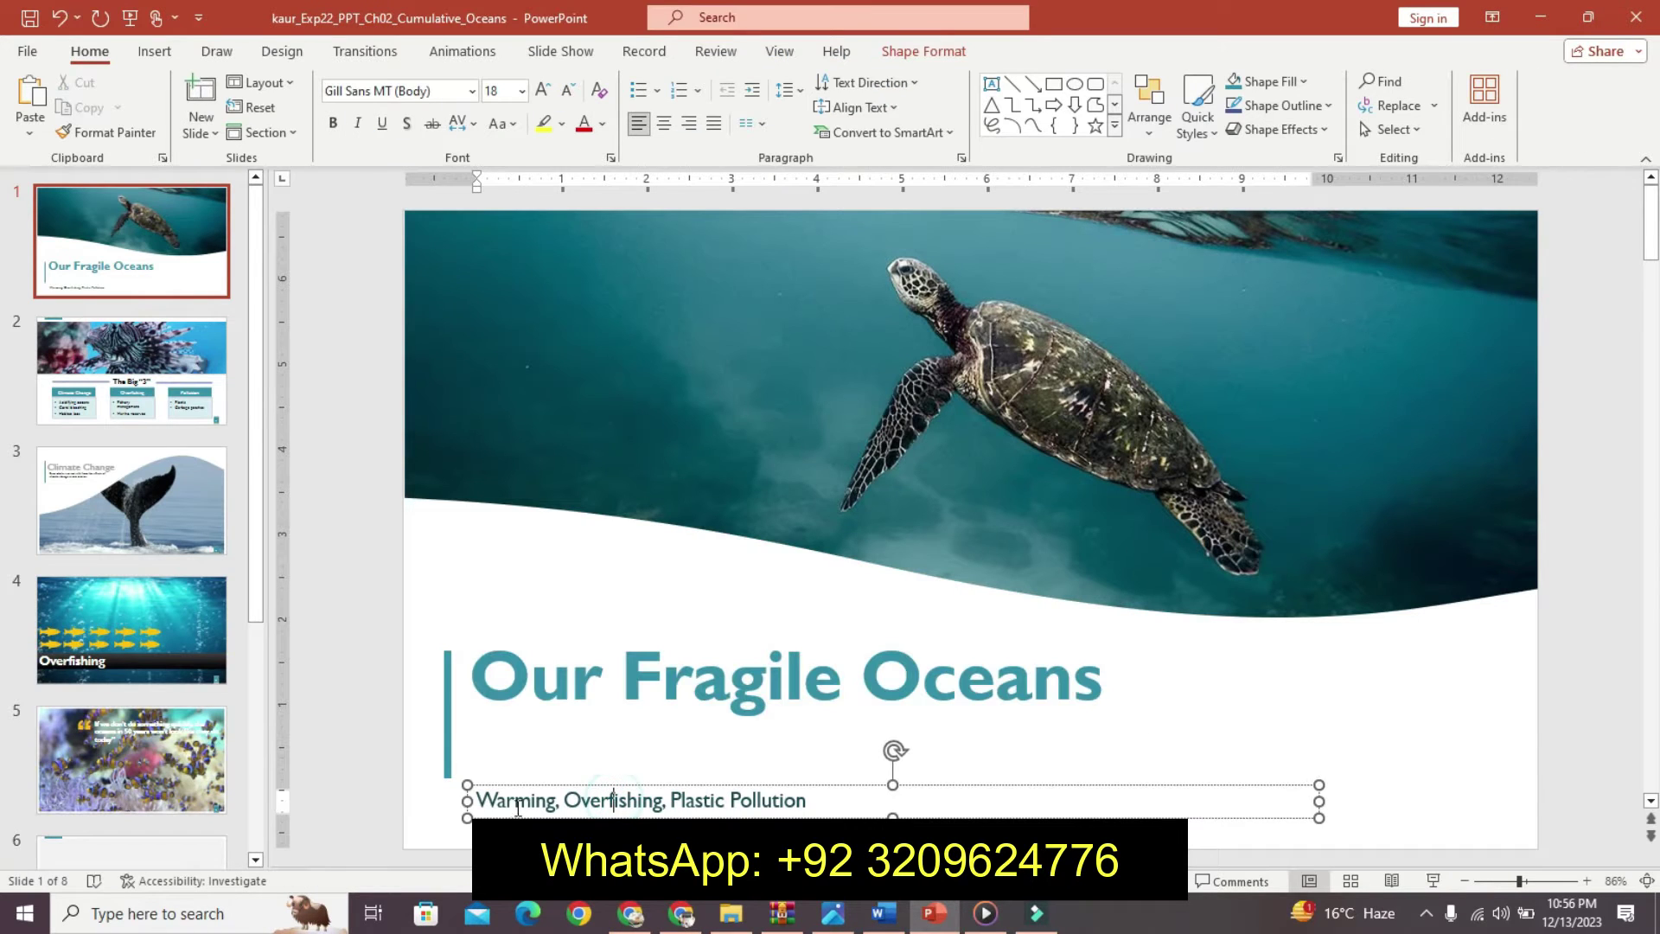
{"action": "left_click_drag", "start_coordinate": [485, 800], "coordinate": [813, 800]}
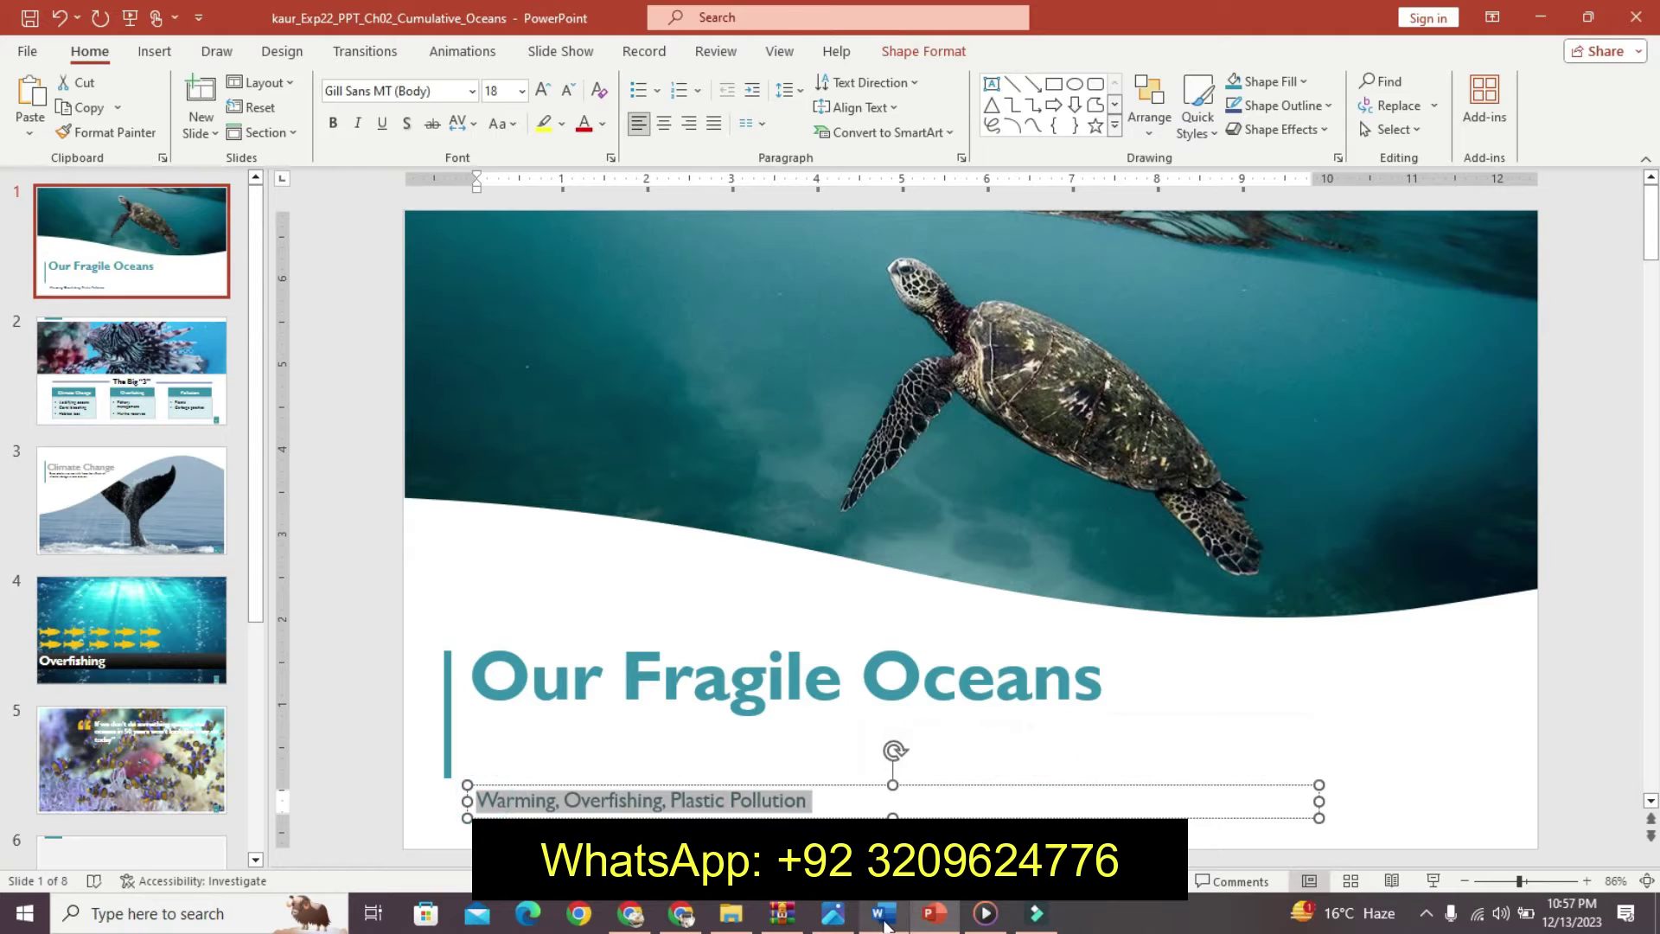
{"action": "left_click", "coordinate": [882, 913]}
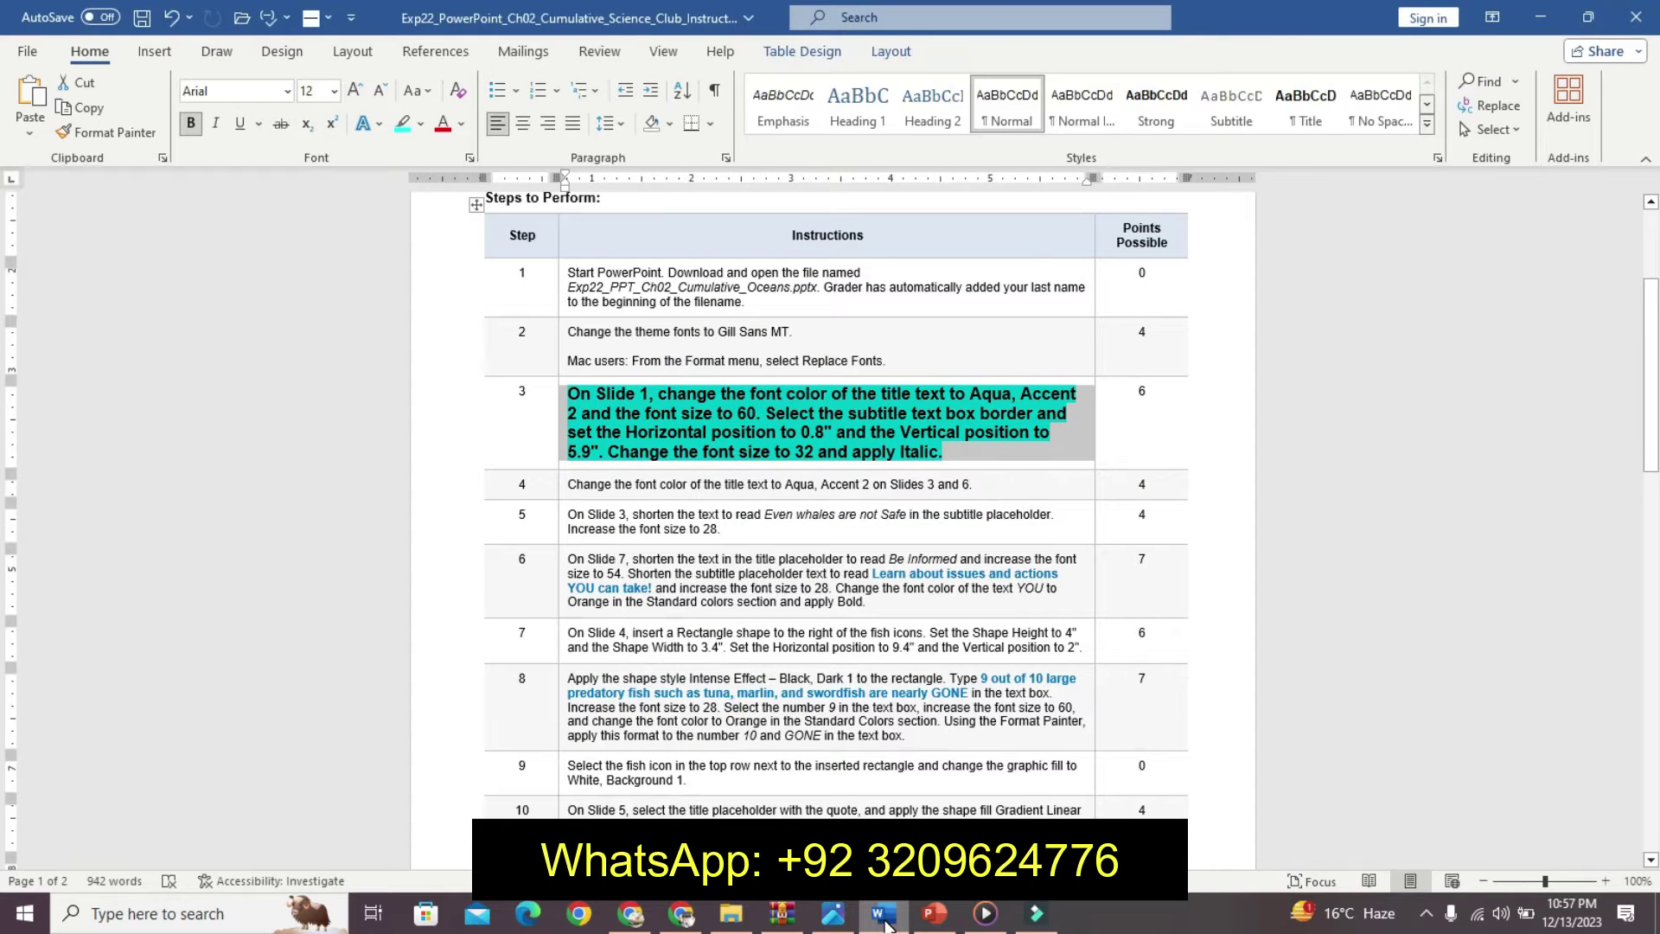
{"action": "left_click", "coordinate": [943, 920]}
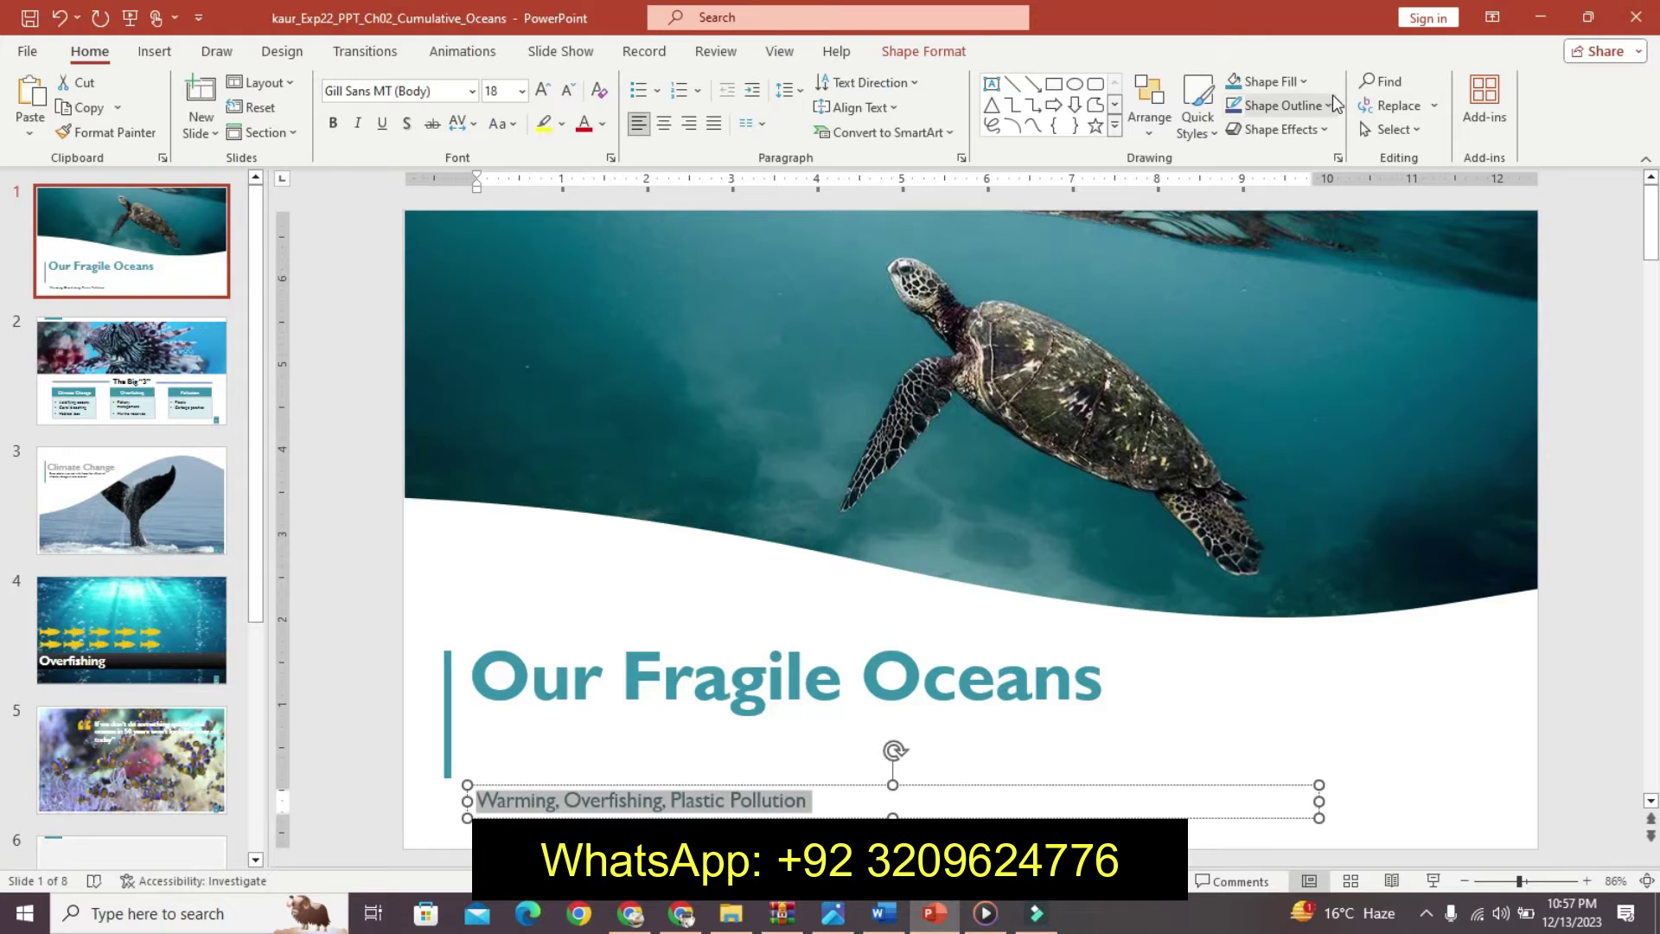
{"action": "left_click", "coordinate": [930, 51]}
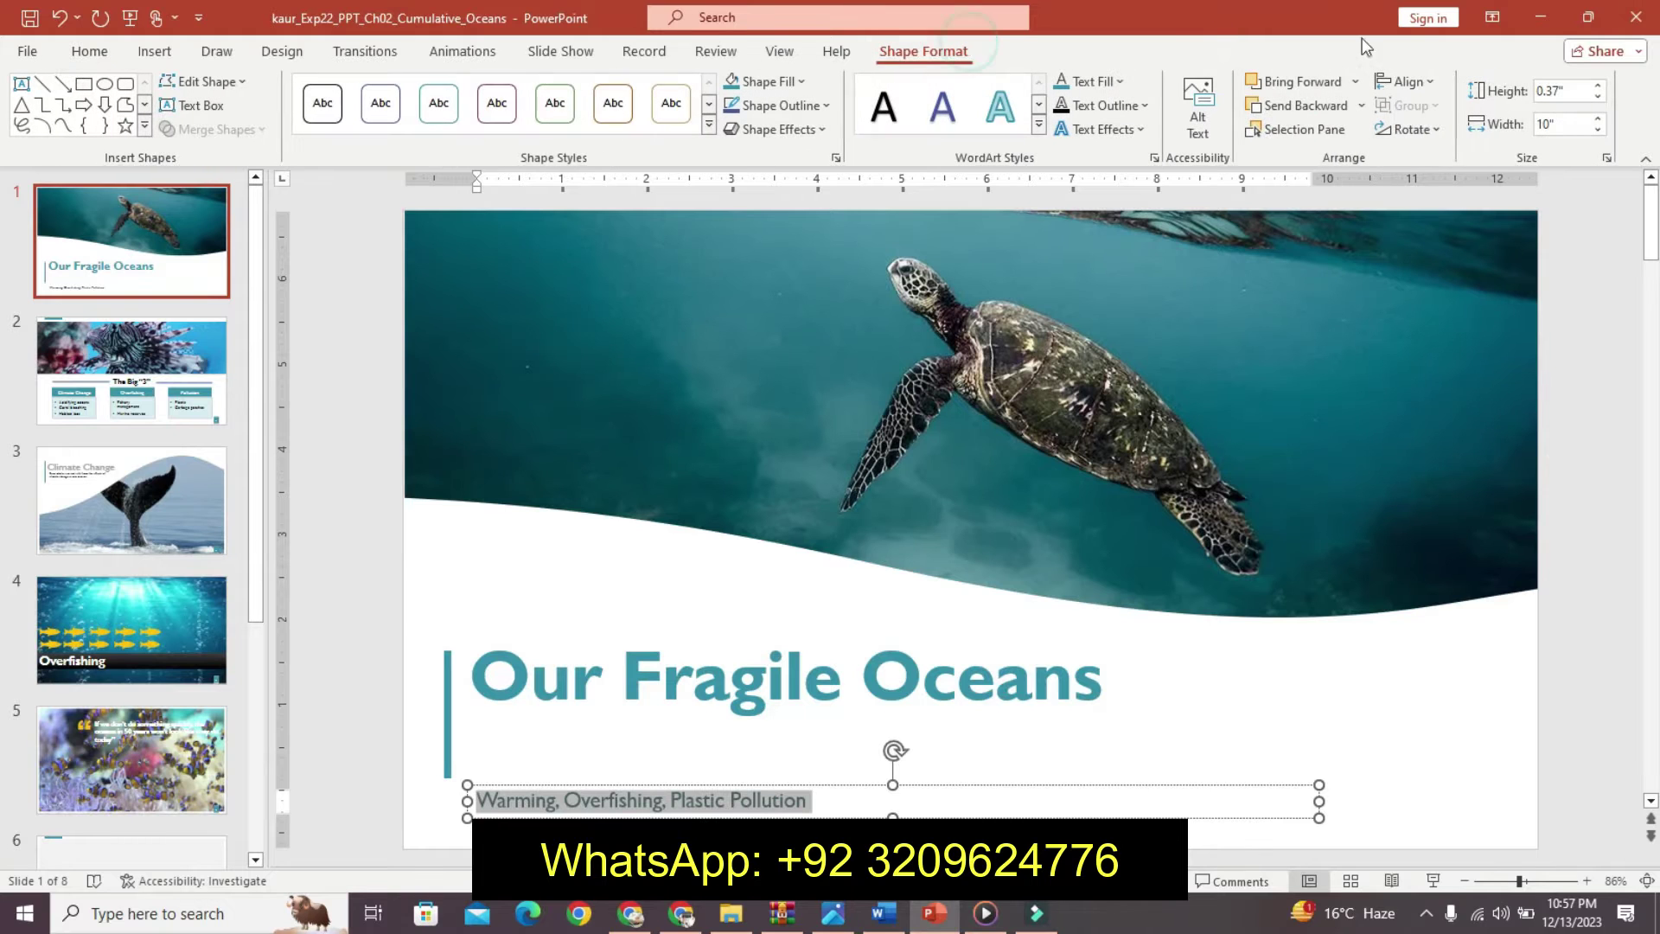
{"action": "left_click", "coordinate": [1607, 159]}
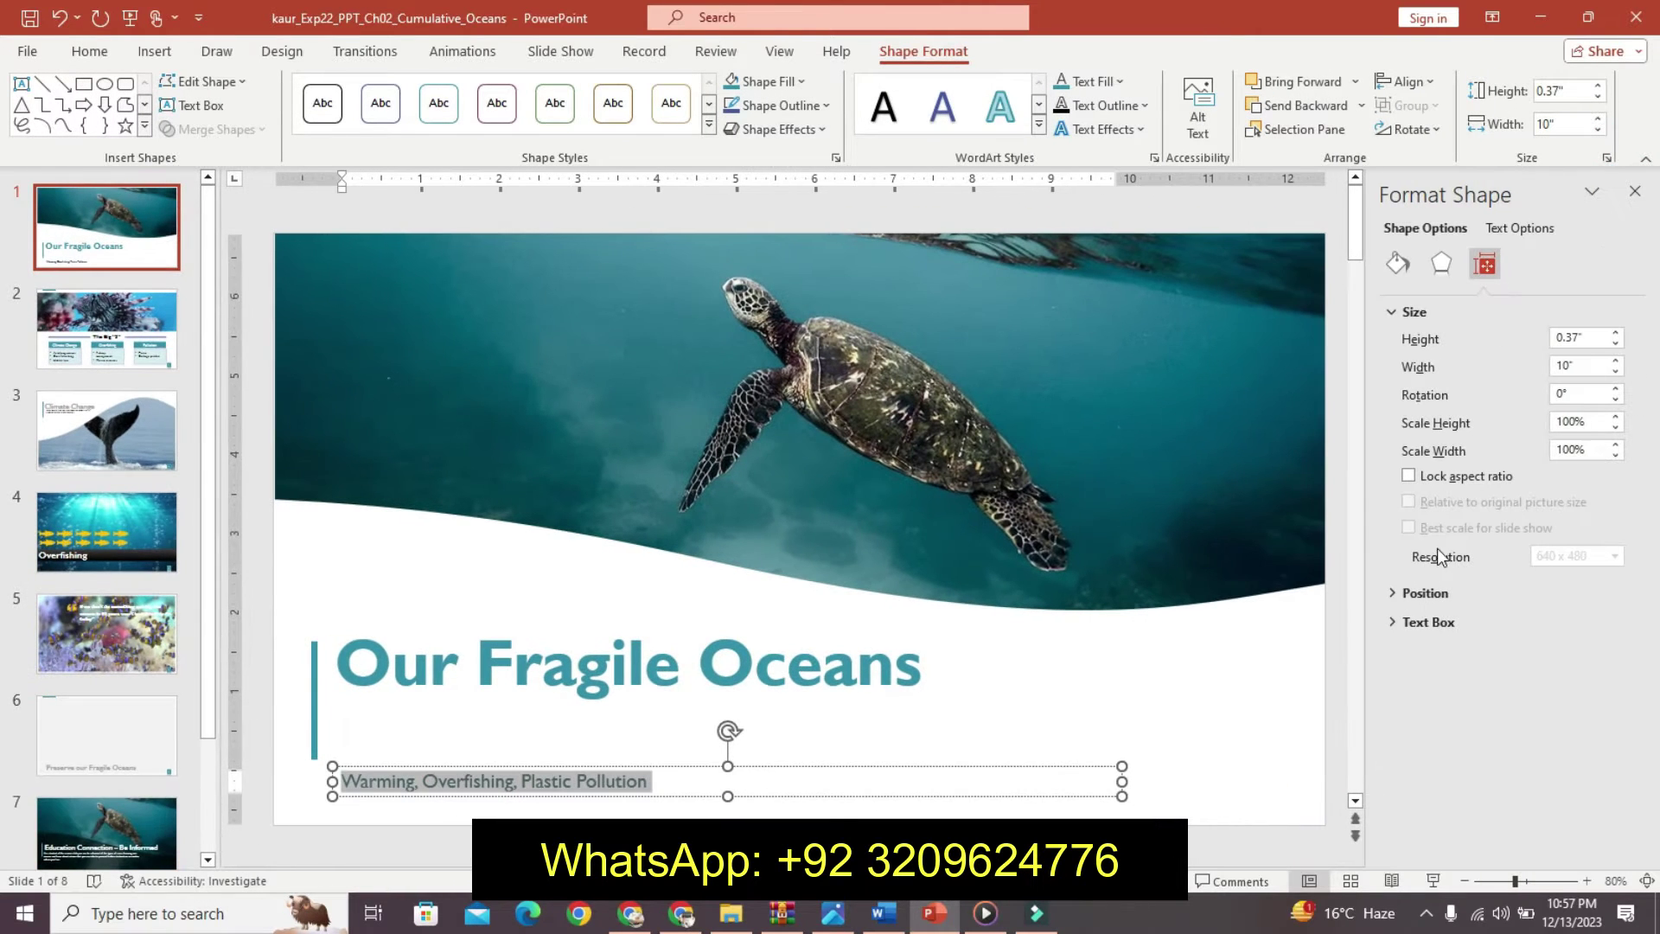
{"action": "left_click", "coordinate": [1425, 592]}
{"action": "left_click", "coordinate": [1425, 311]}
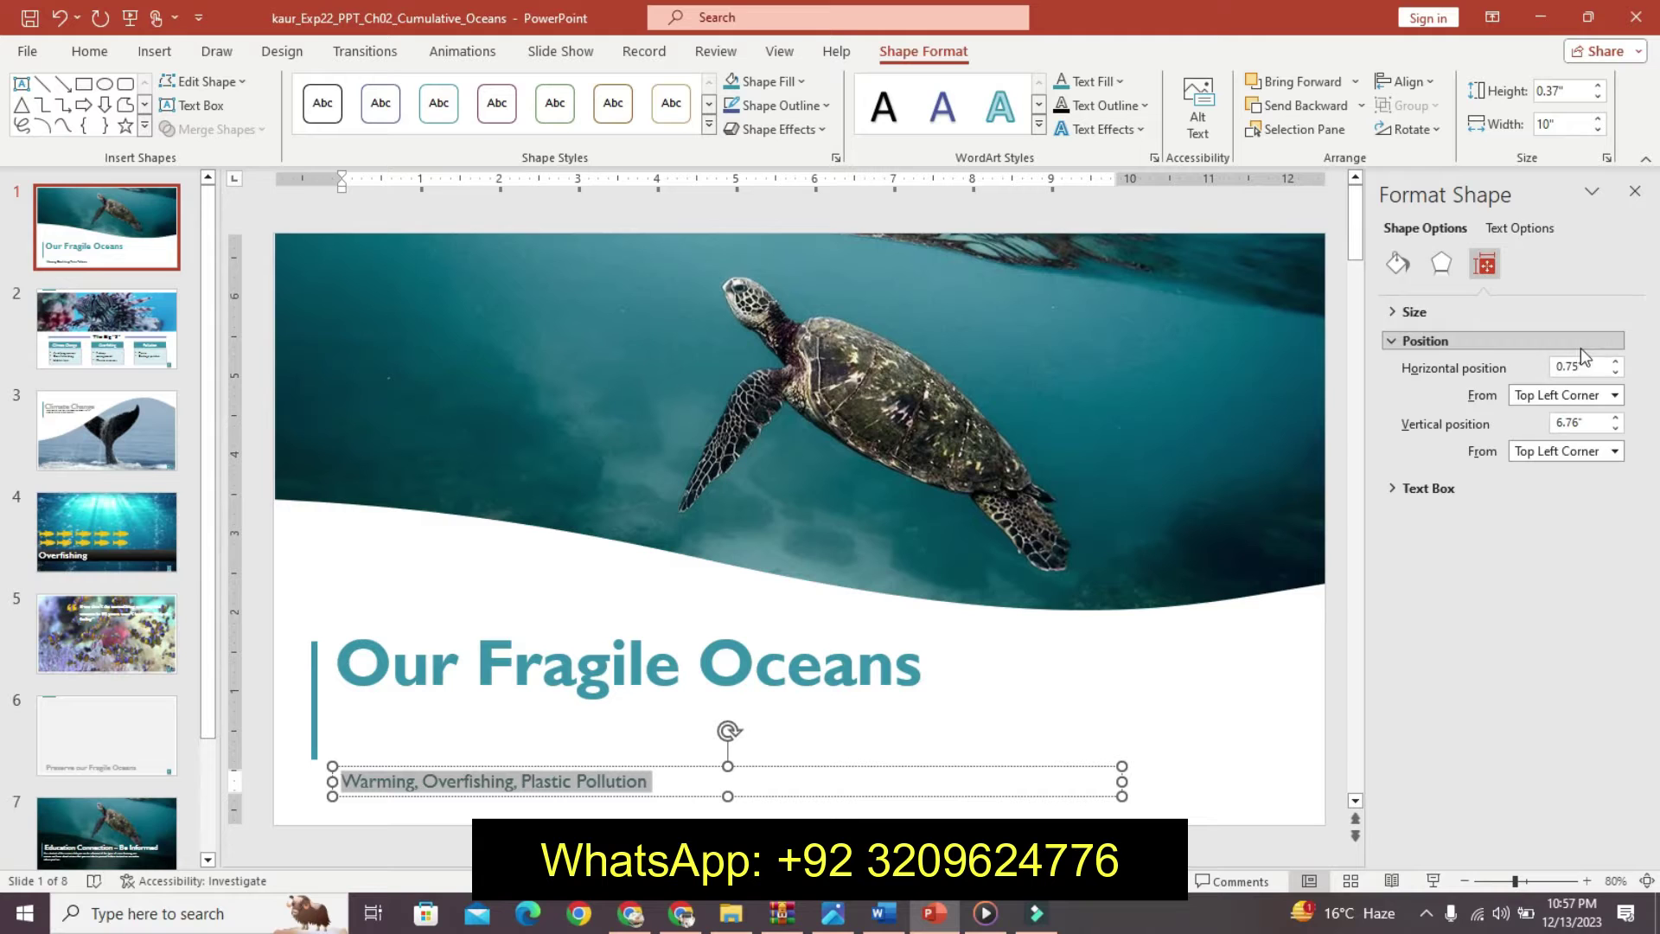
Set the subtitle's horizontal position to 0.8" and vertical position to 5.9".
{"action": "left_click", "coordinate": [1617, 361]}
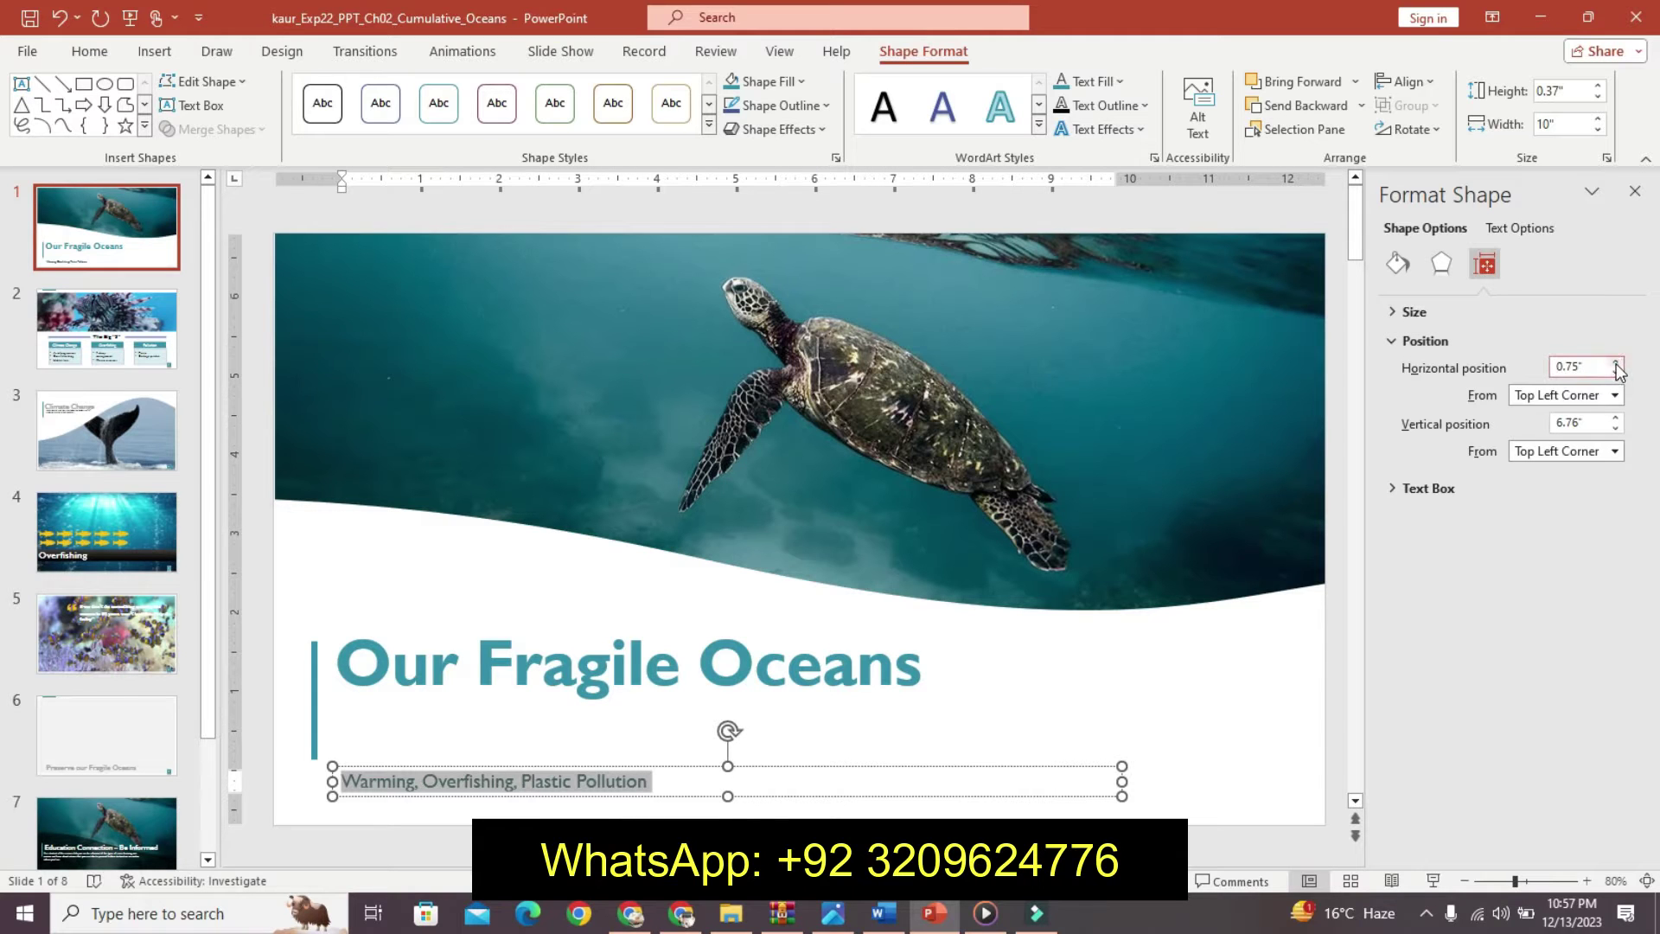
{"action": "left_click", "coordinate": [883, 913]}
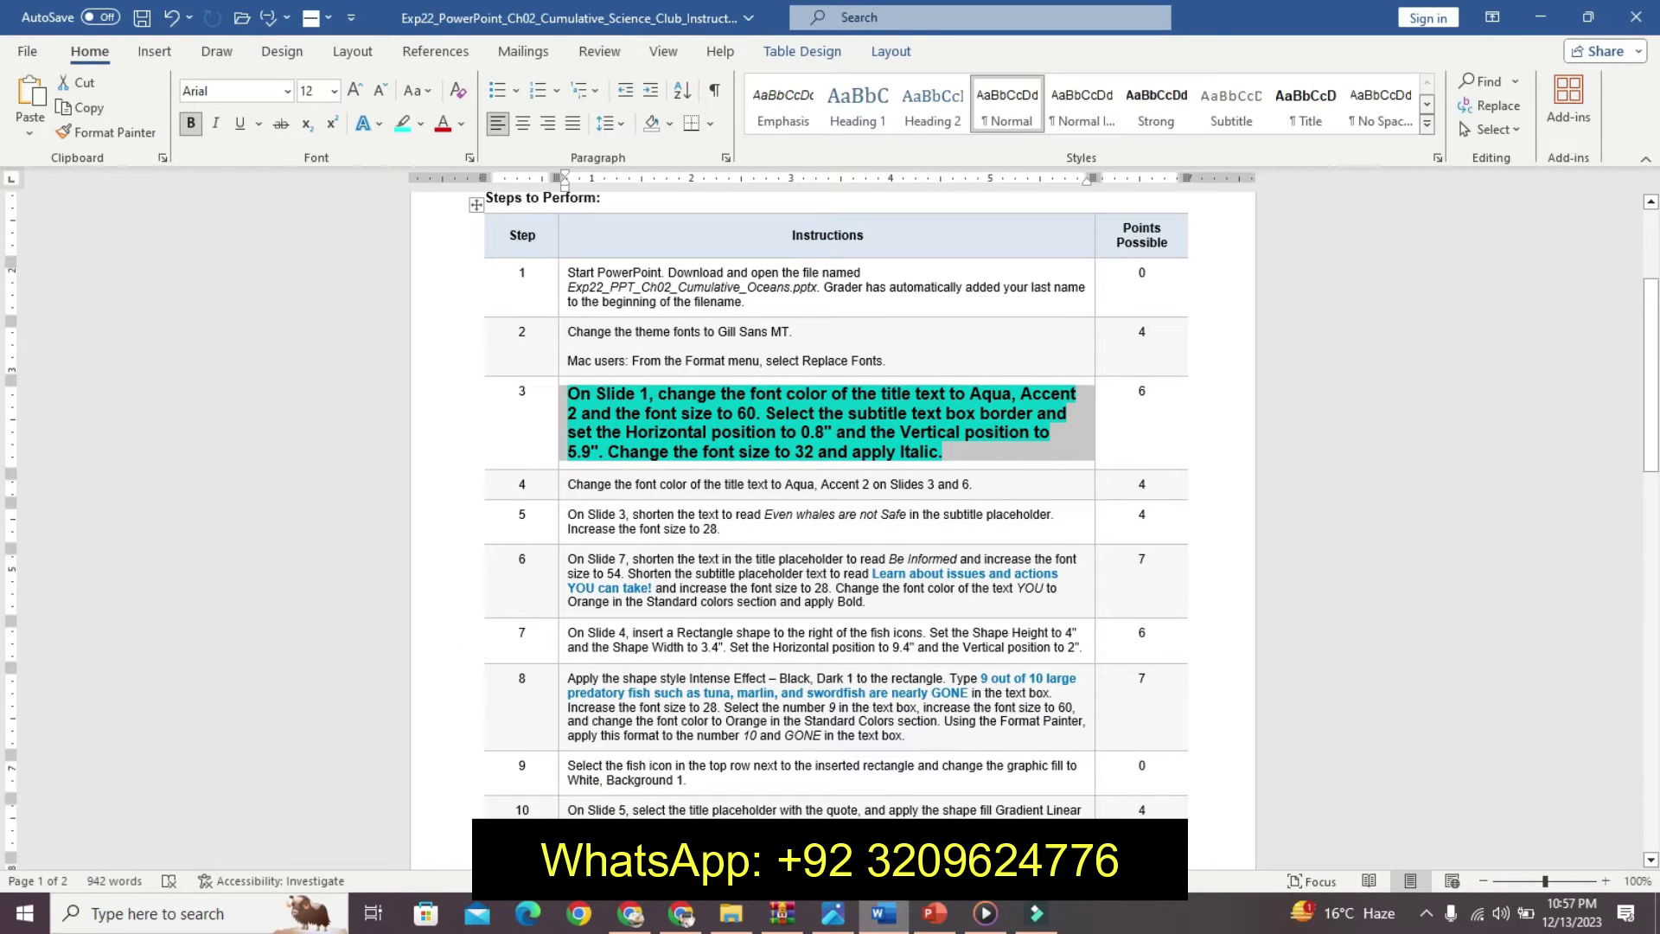
{"action": "left_click", "coordinate": [934, 913]}
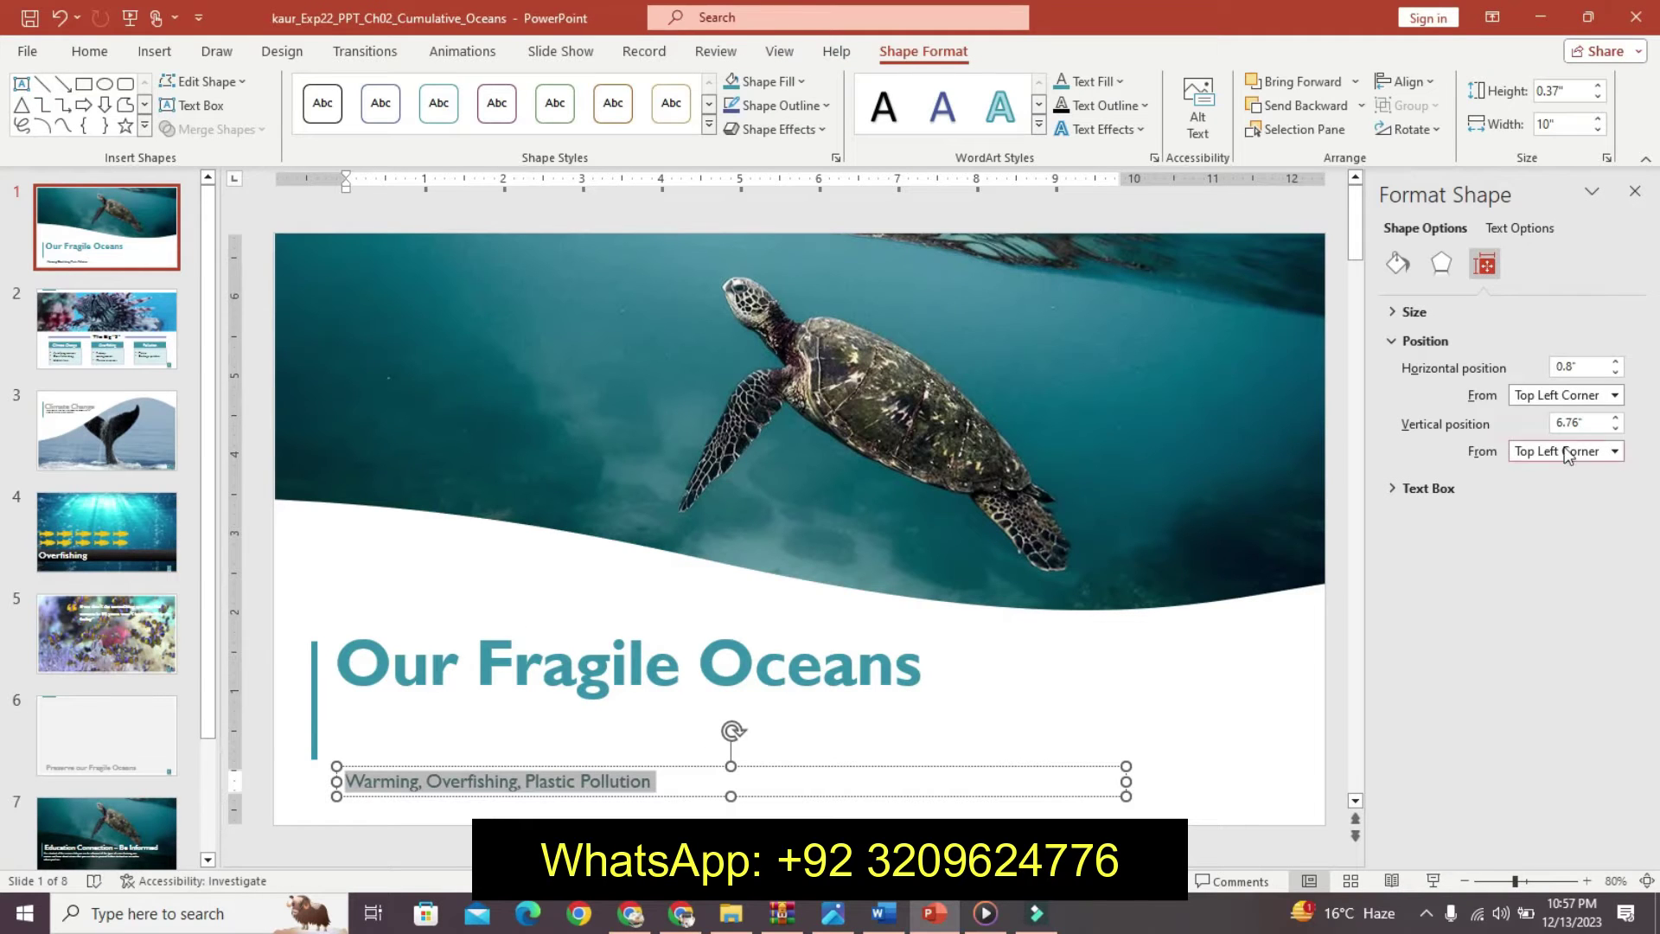
{"action": "left_click", "coordinate": [1616, 429]}
{"action": "left_click", "coordinate": [1617, 429]}
{"action": "left_click", "coordinate": [1616, 429]}
{"action": "left_click", "coordinate": [1617, 429]}
{"action": "left_click", "coordinate": [1616, 429]}
{"action": "left_click", "coordinate": [1616, 429]}
{"action": "left_click", "coordinate": [1616, 428]}
{"action": "left_click", "coordinate": [1616, 429]}
{"action": "left_click", "coordinate": [1616, 429]}
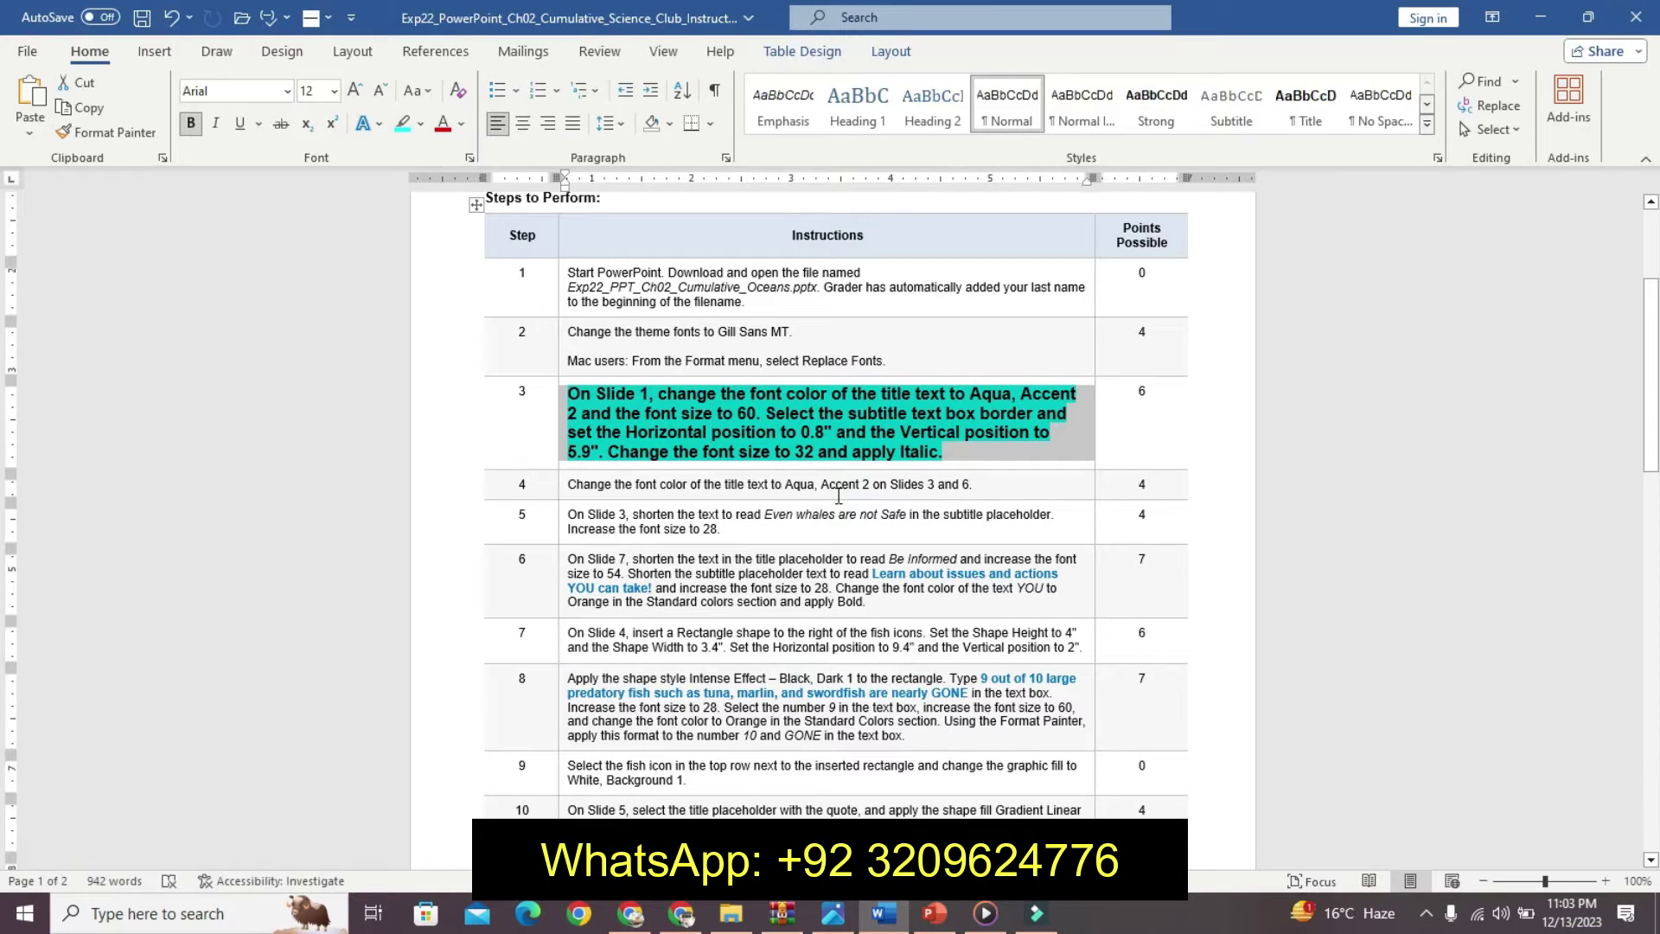
Make the slide 1 subtitle 32 pt italic, then undo step 3's emphasis in Word.
{"action": "left_click", "coordinate": [934, 913]}
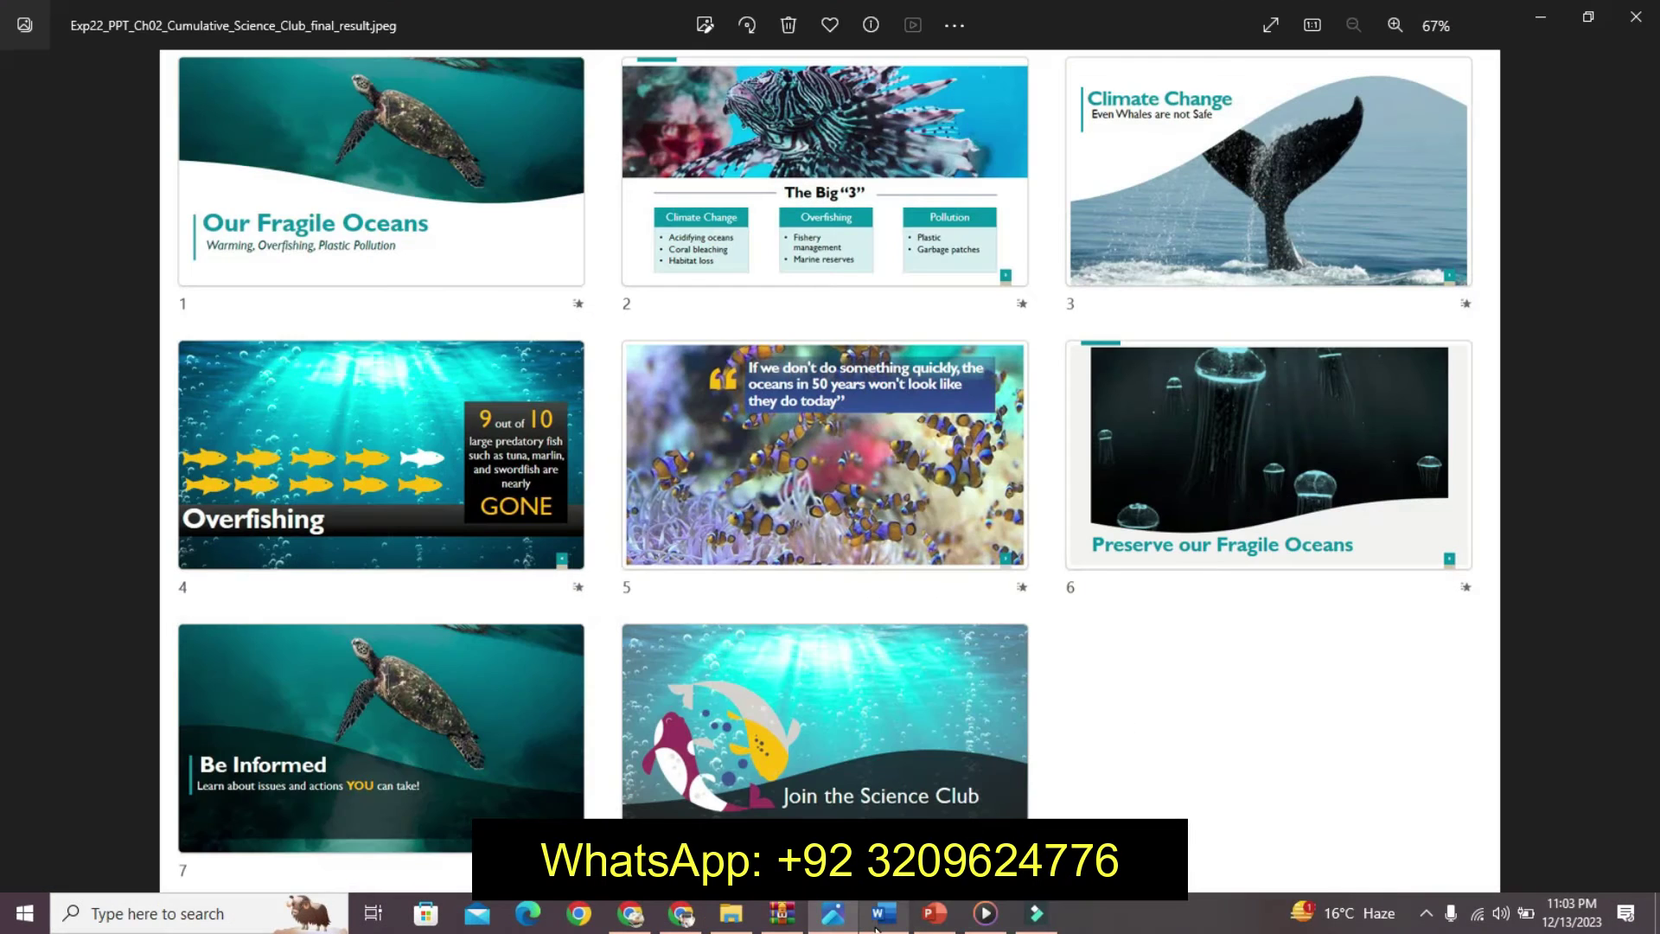
{"action": "left_click", "coordinate": [883, 919]}
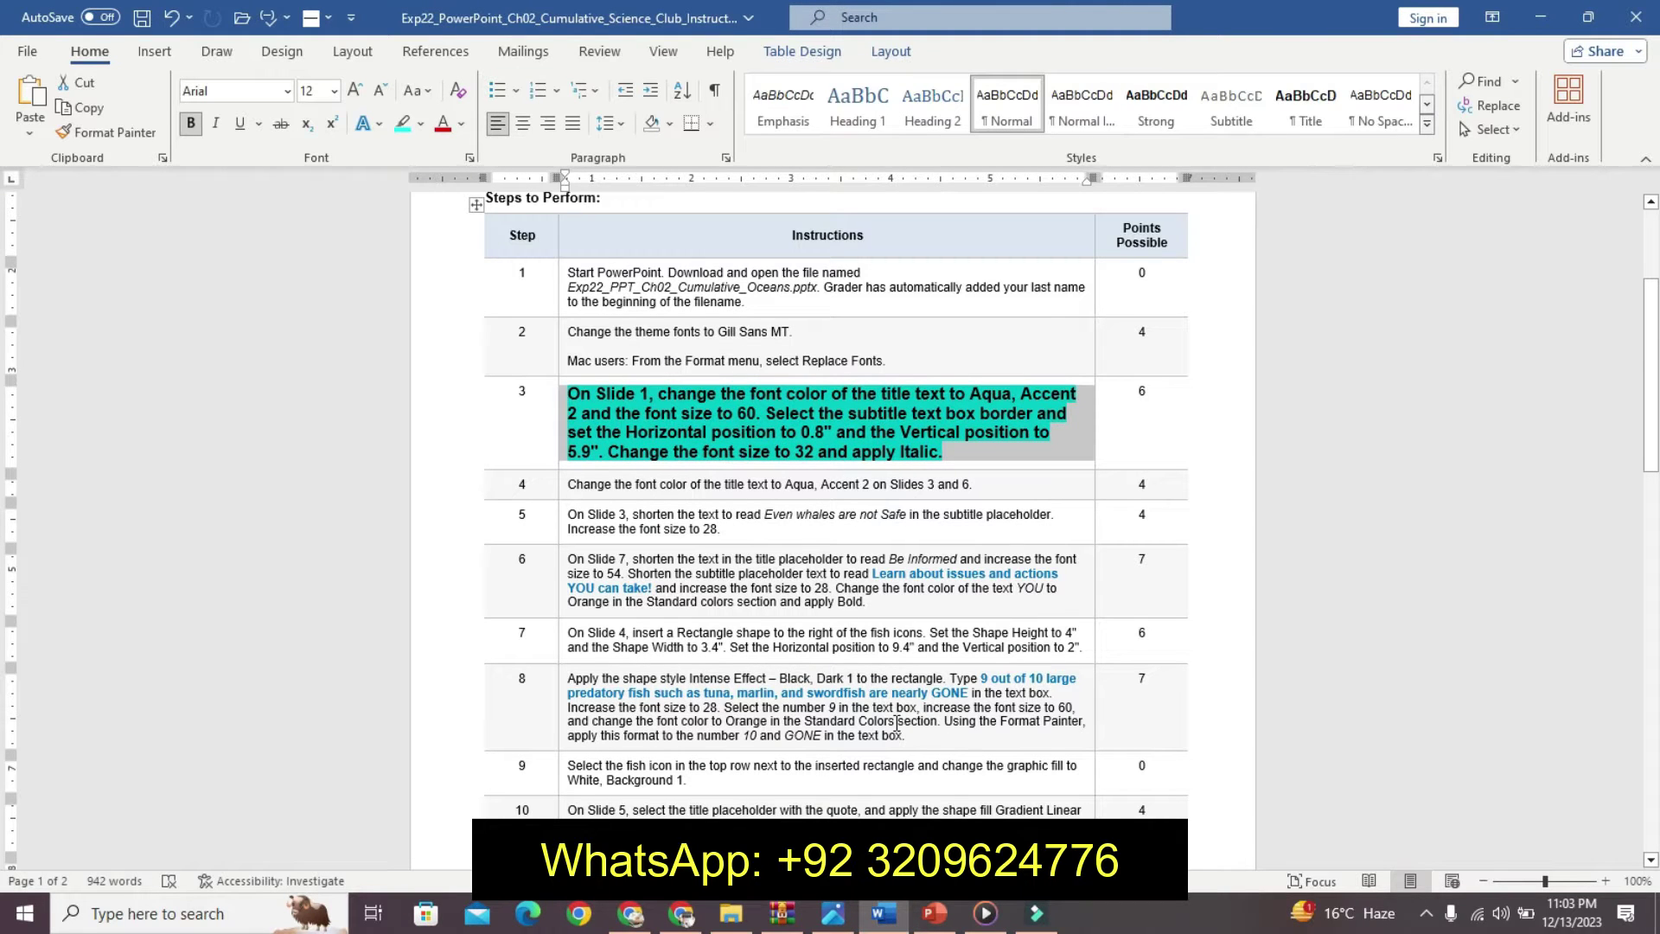
{"action": "left_click", "coordinate": [934, 913]}
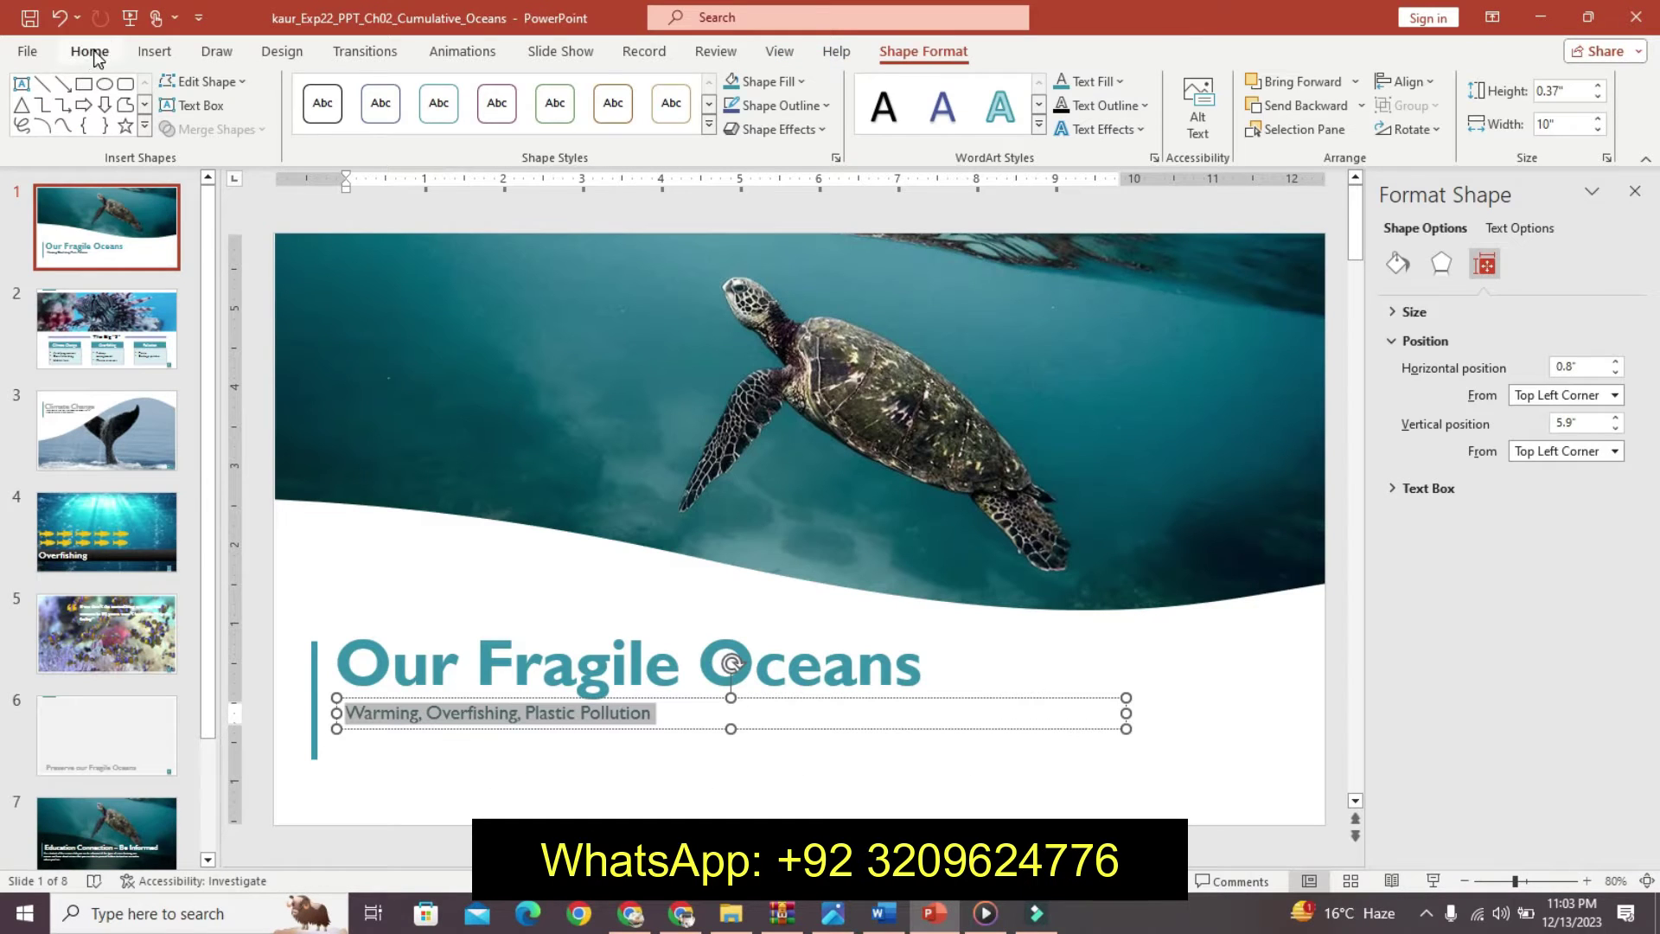
{"action": "left_click", "coordinate": [90, 54]}
{"action": "left_click", "coordinate": [523, 90]}
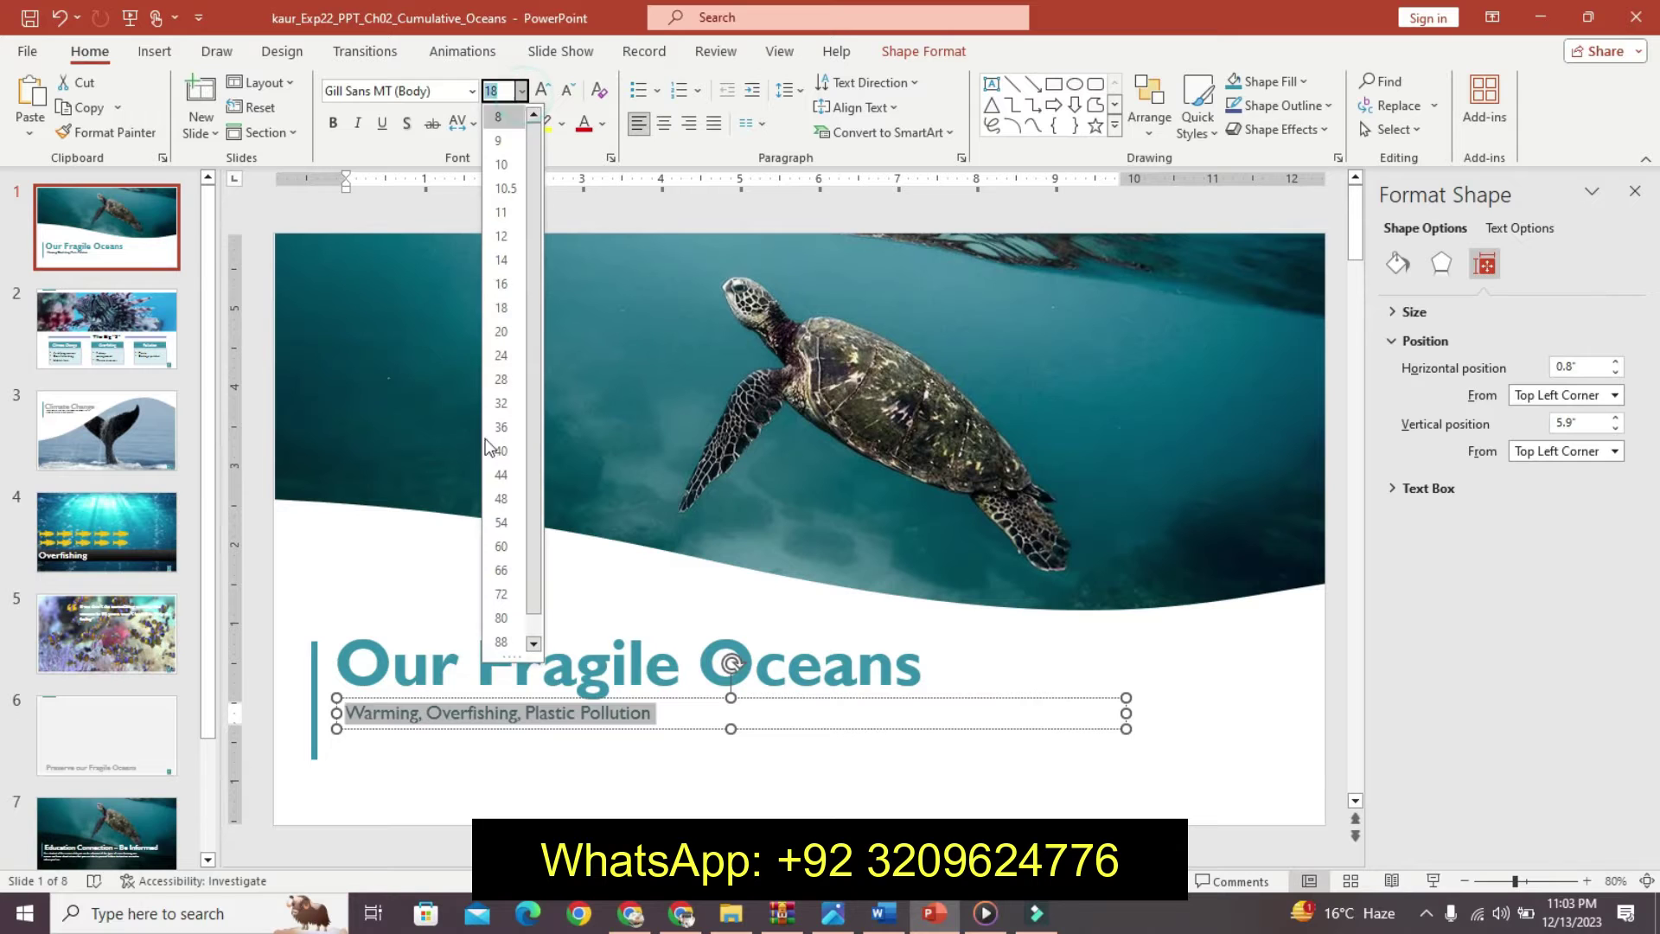
{"action": "left_click", "coordinate": [504, 411]}
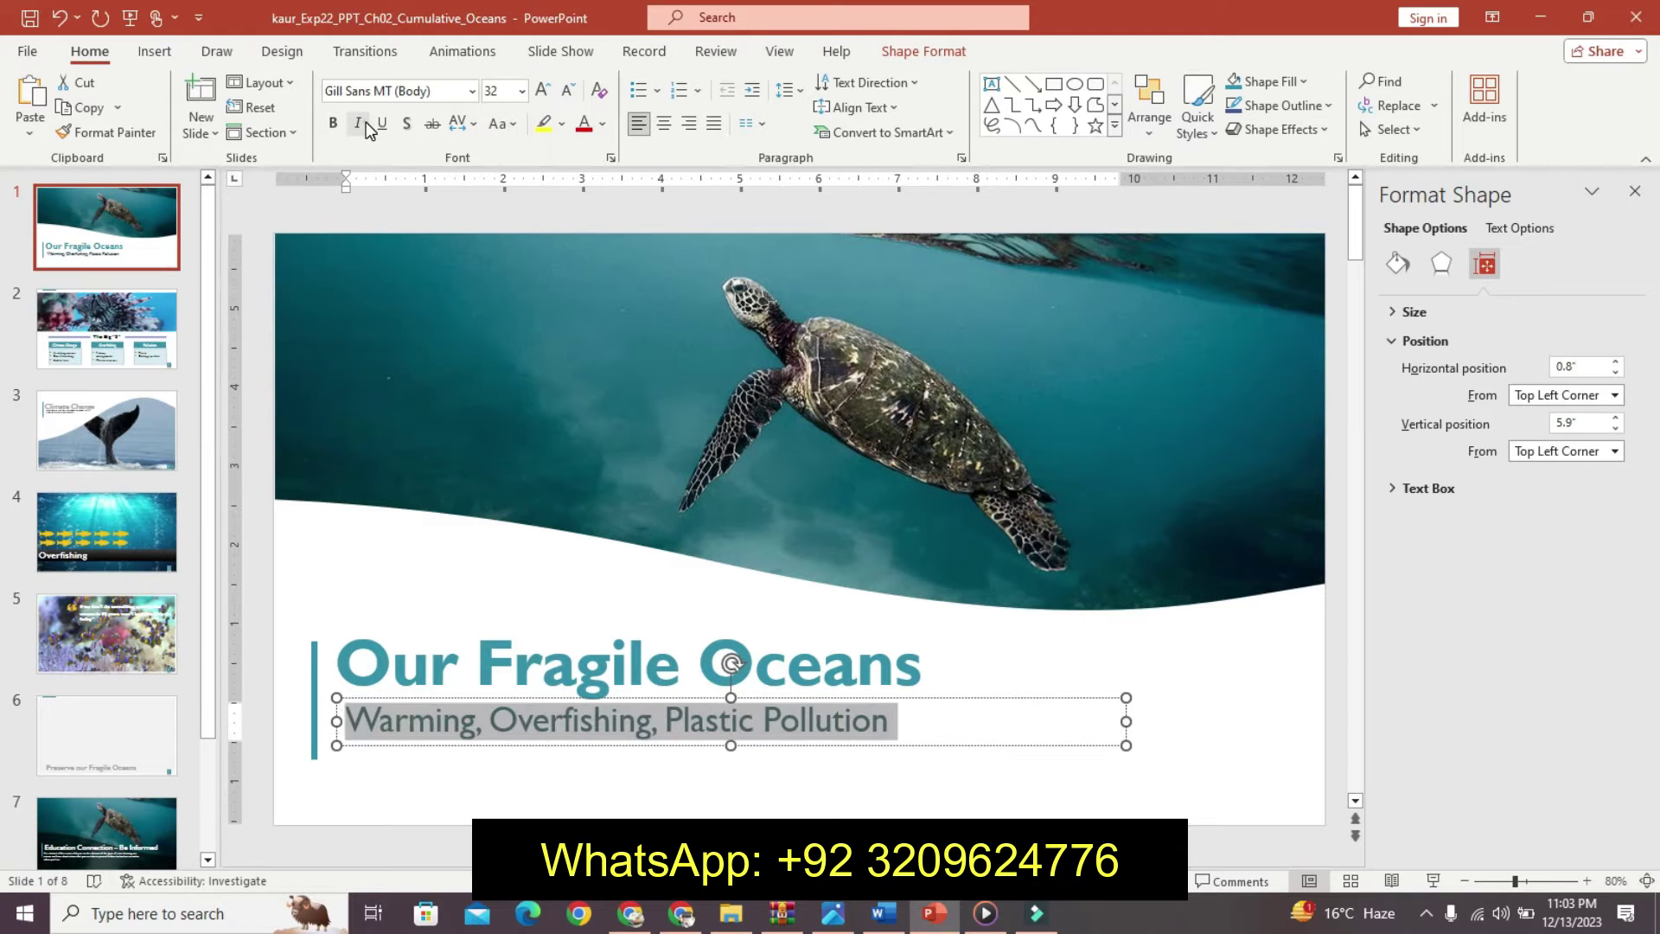
{"action": "left_click", "coordinate": [360, 123]}
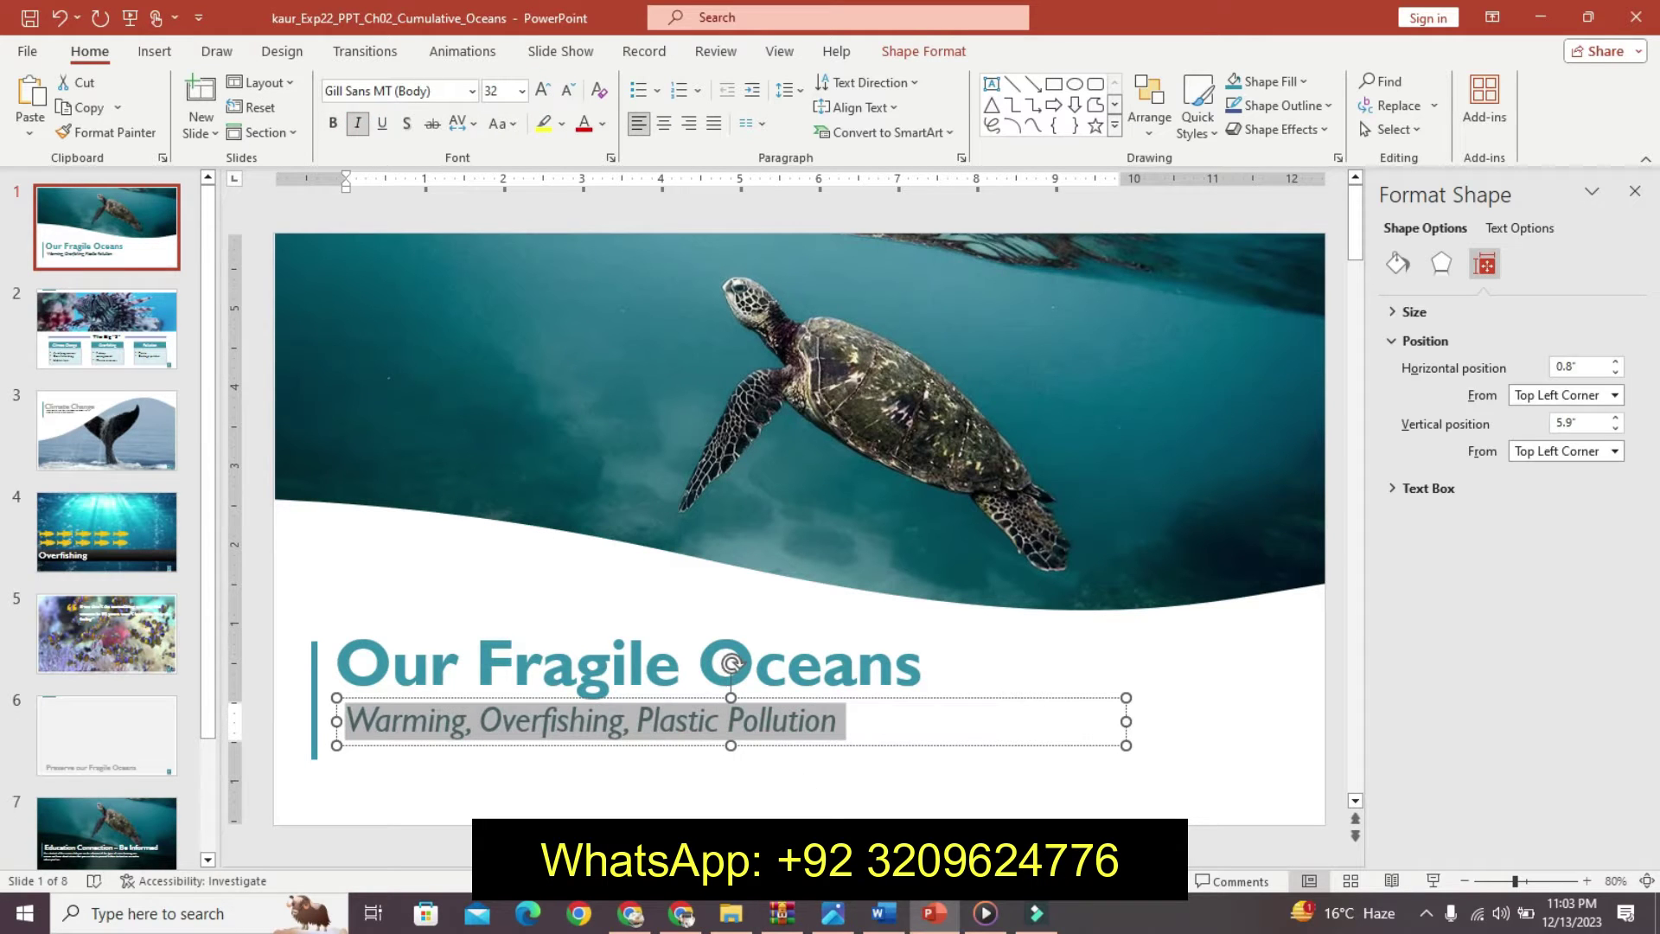
{"action": "left_click", "coordinate": [877, 923]}
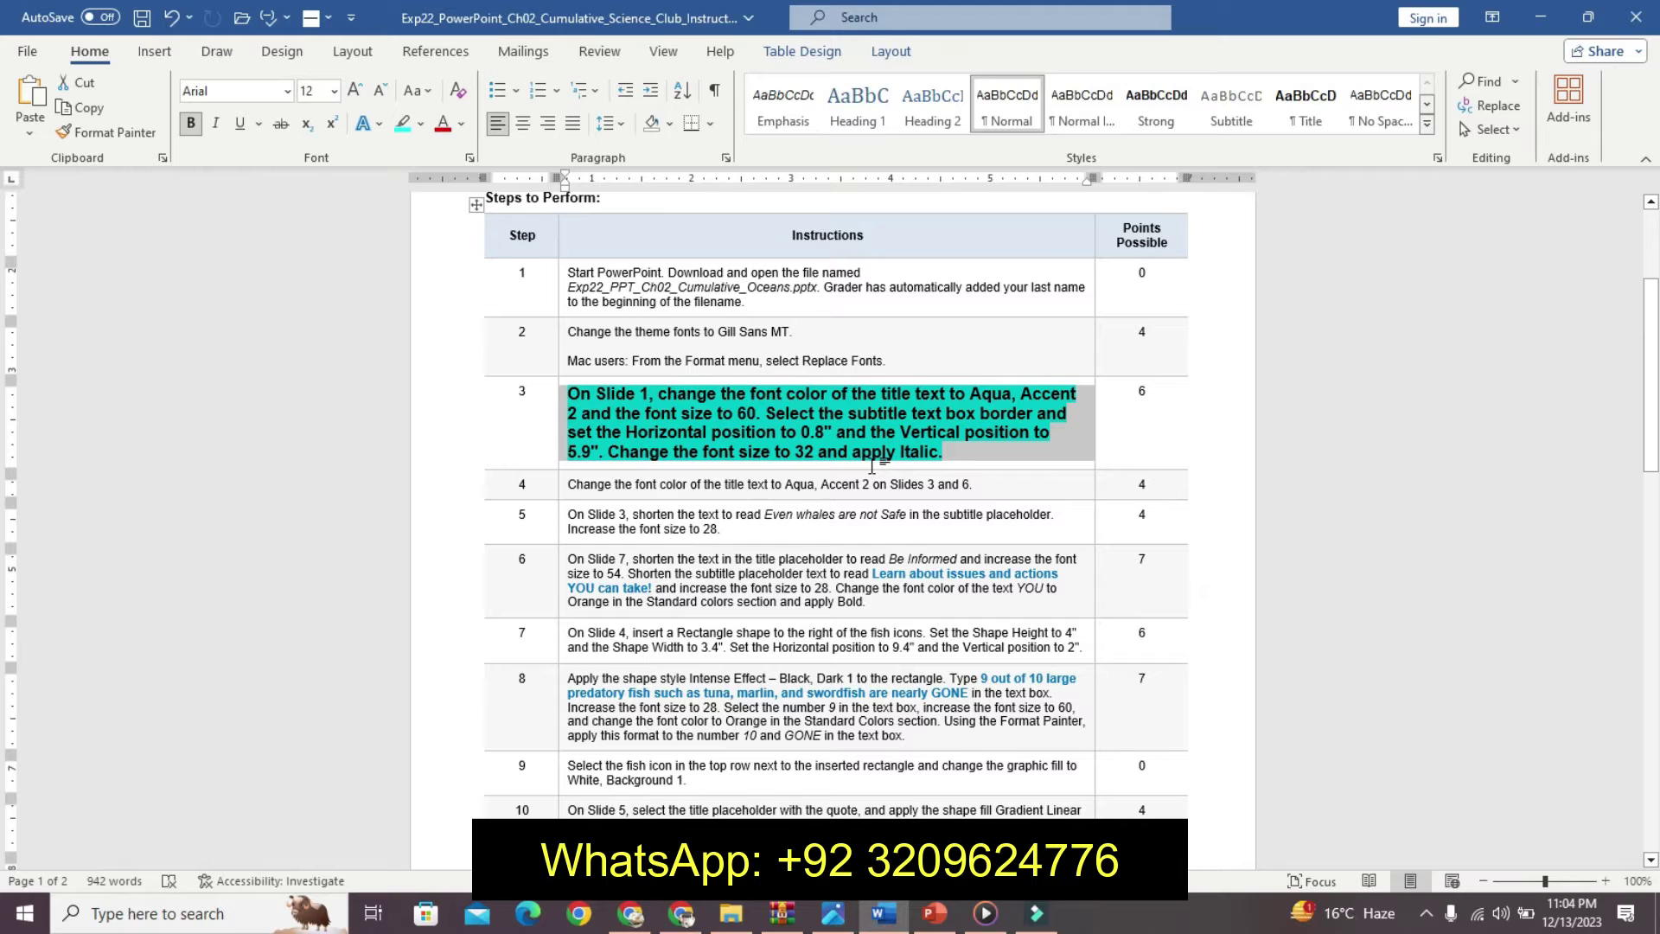
{"action": "key", "text": "ctrl+z"}
Clear step 3's emphasis and make step 4 larger, bold and aqua-highlighted in Word.
{"action": "key", "text": "ctrl+z"}
{"action": "key", "text": "ctrl+z"}
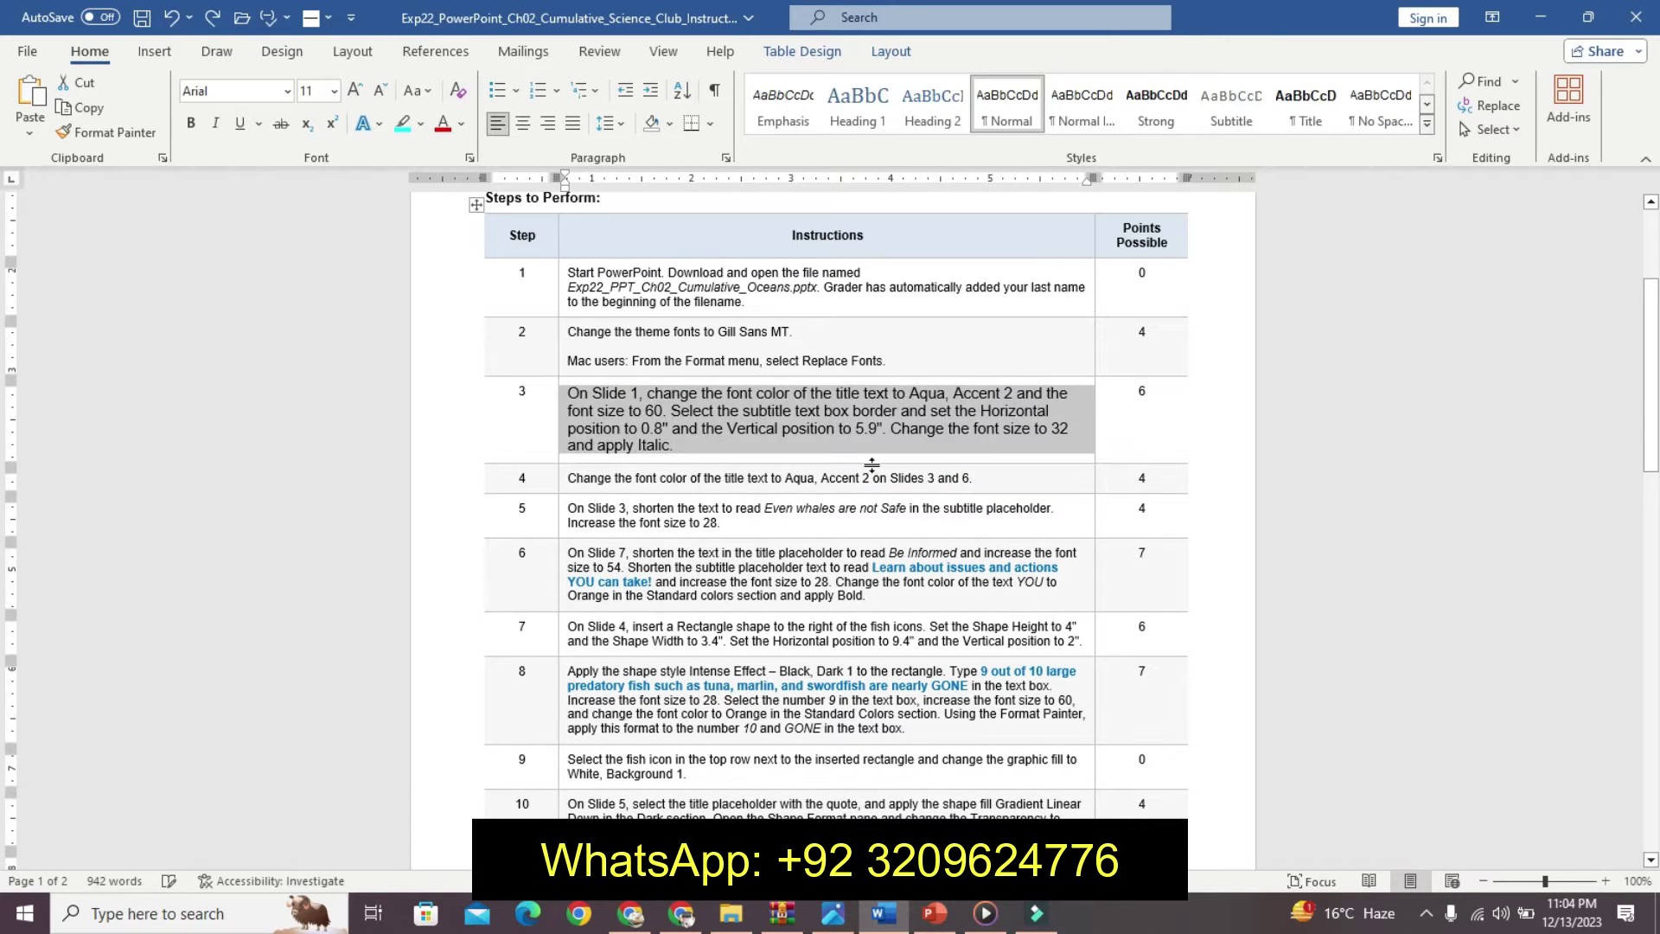
{"action": "key", "text": "ctrl+z"}
{"action": "left_click", "coordinate": [874, 465]}
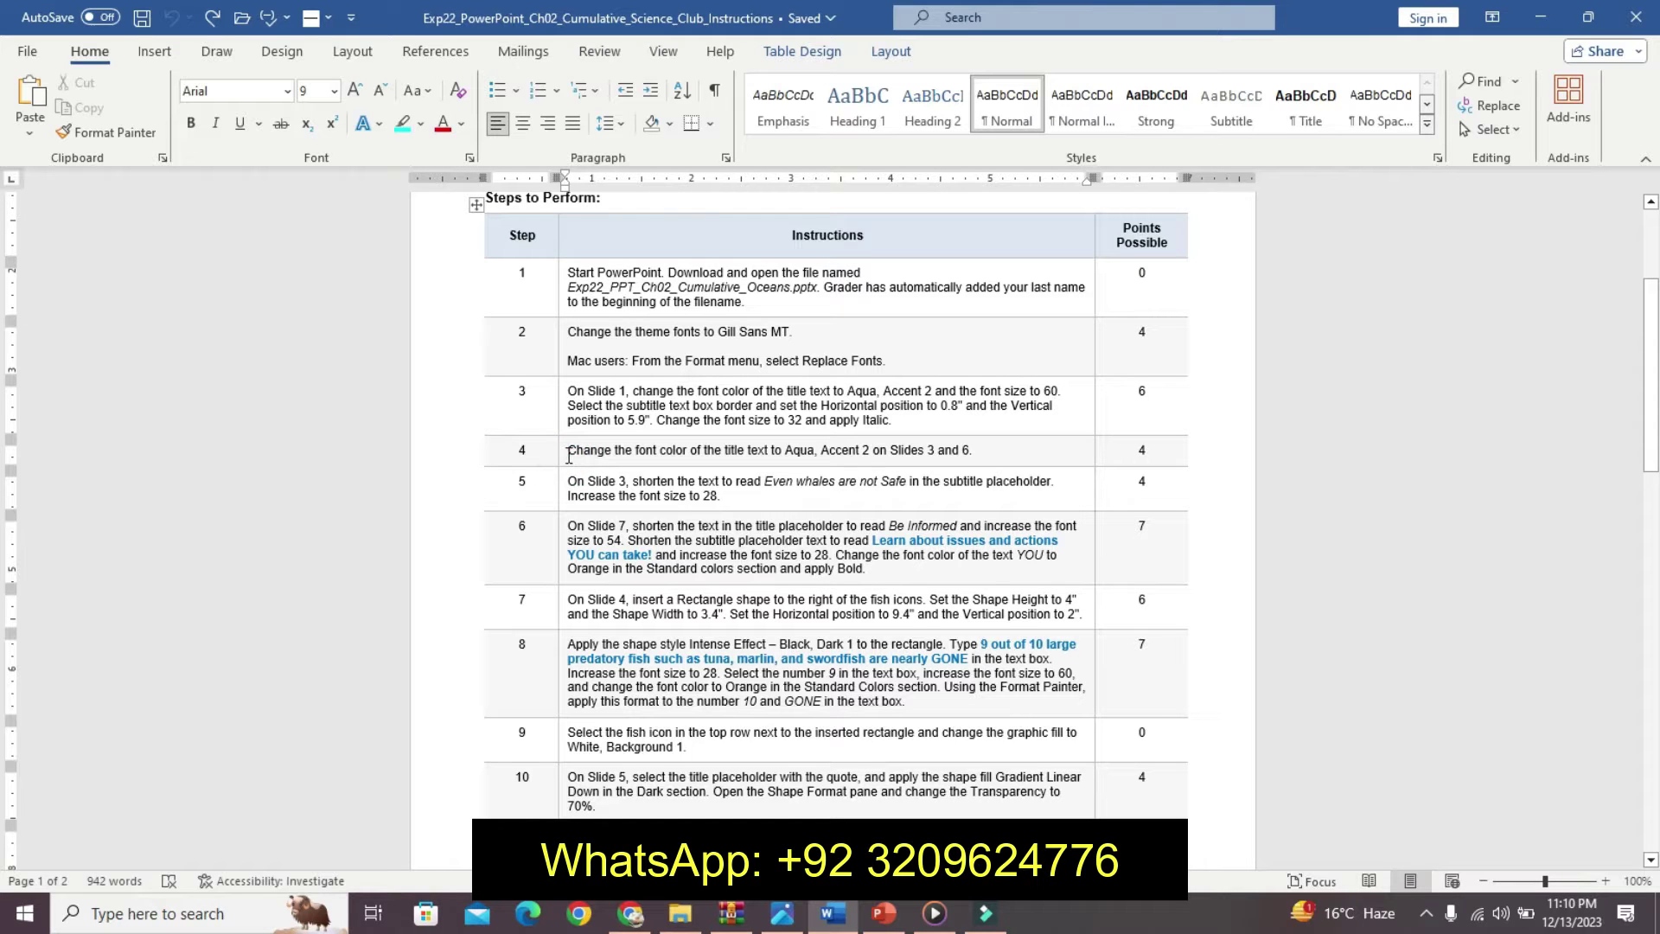
{"action": "left_click", "coordinate": [558, 451]}
{"action": "left_click", "coordinate": [708, 389]}
{"action": "left_click", "coordinate": [707, 390]}
{"action": "left_click", "coordinate": [707, 390]}
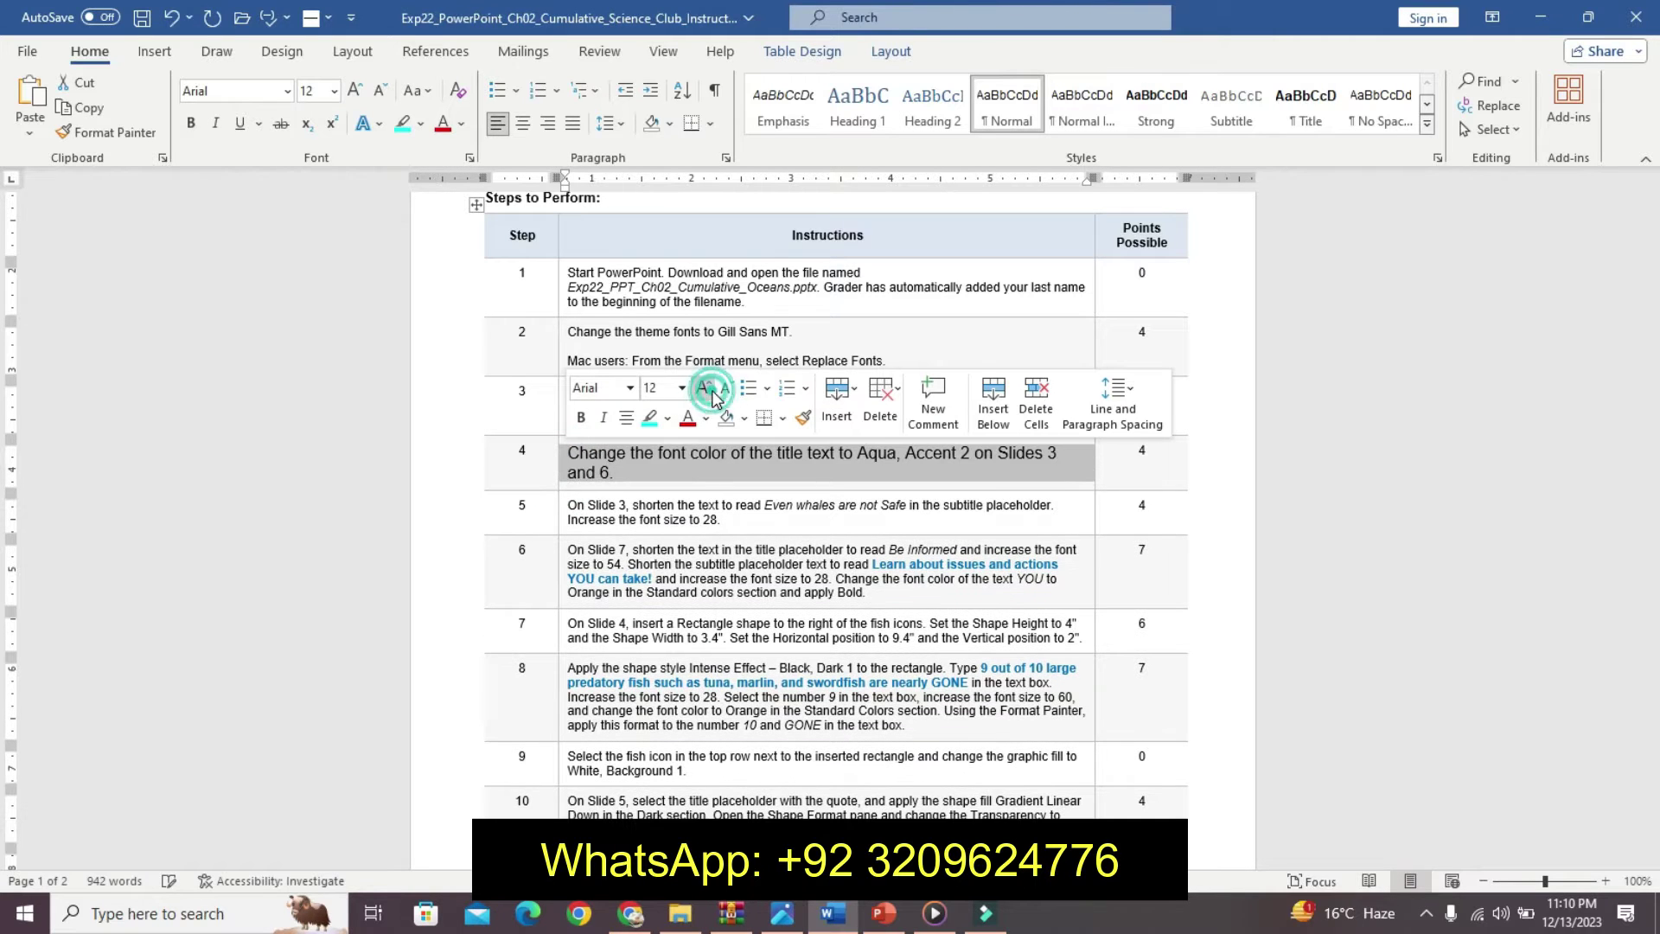
{"action": "left_click", "coordinate": [581, 418]}
{"action": "left_click", "coordinate": [650, 417]}
{"action": "left_click", "coordinate": [607, 442]}
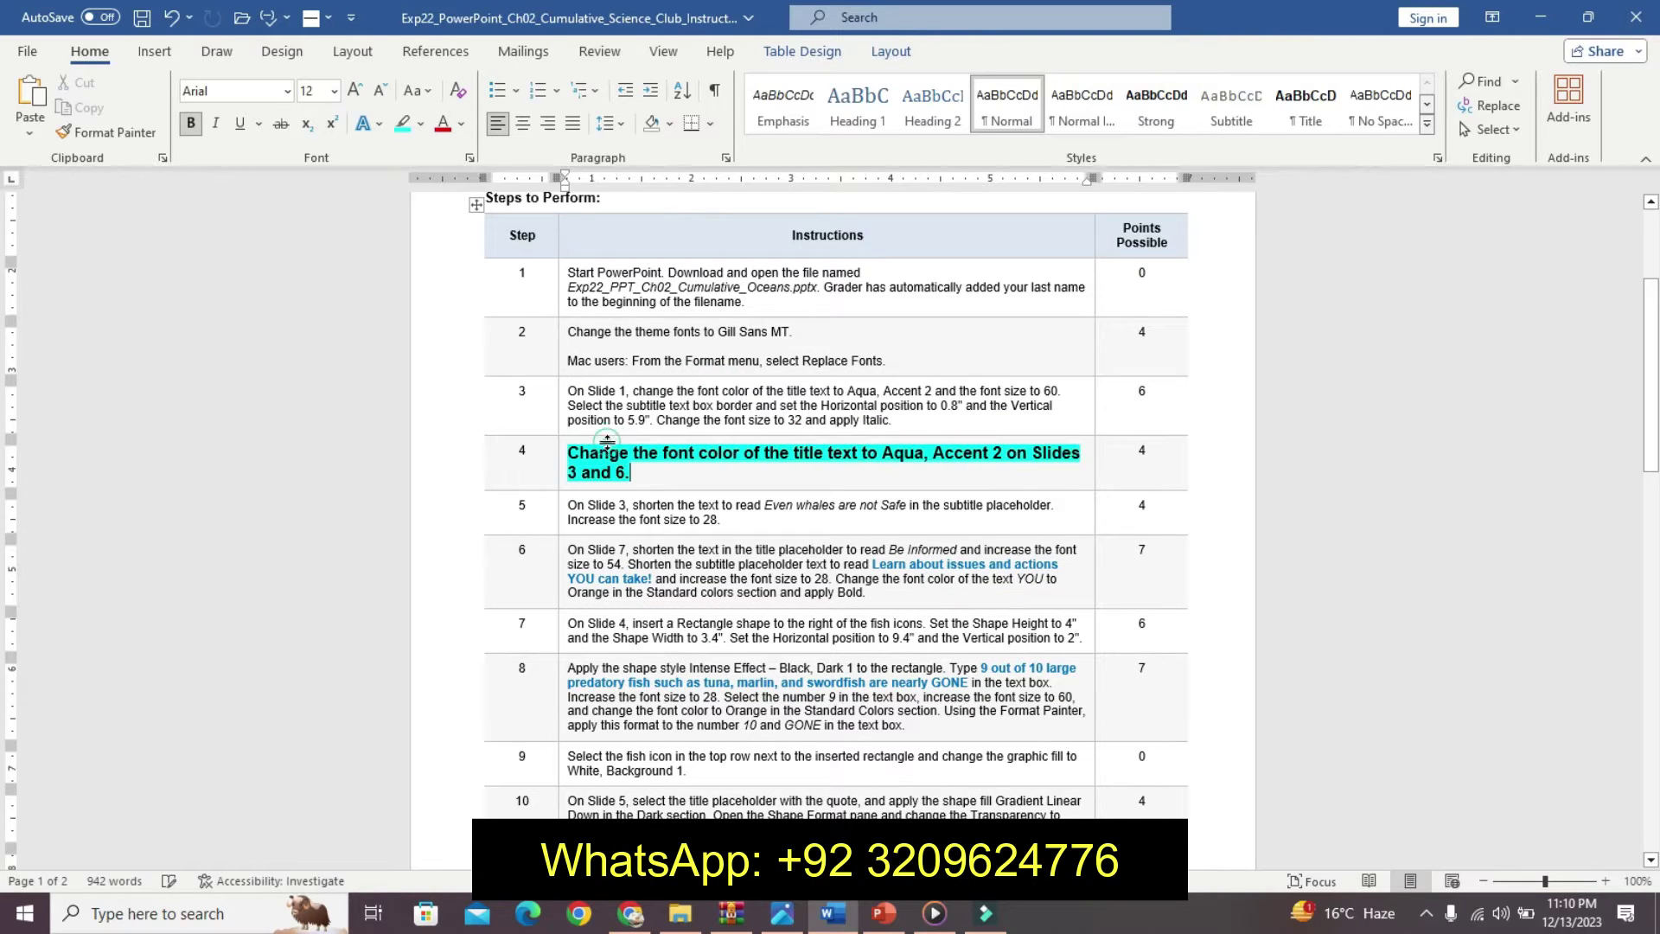
{"action": "triple_click", "coordinate": [588, 452]}
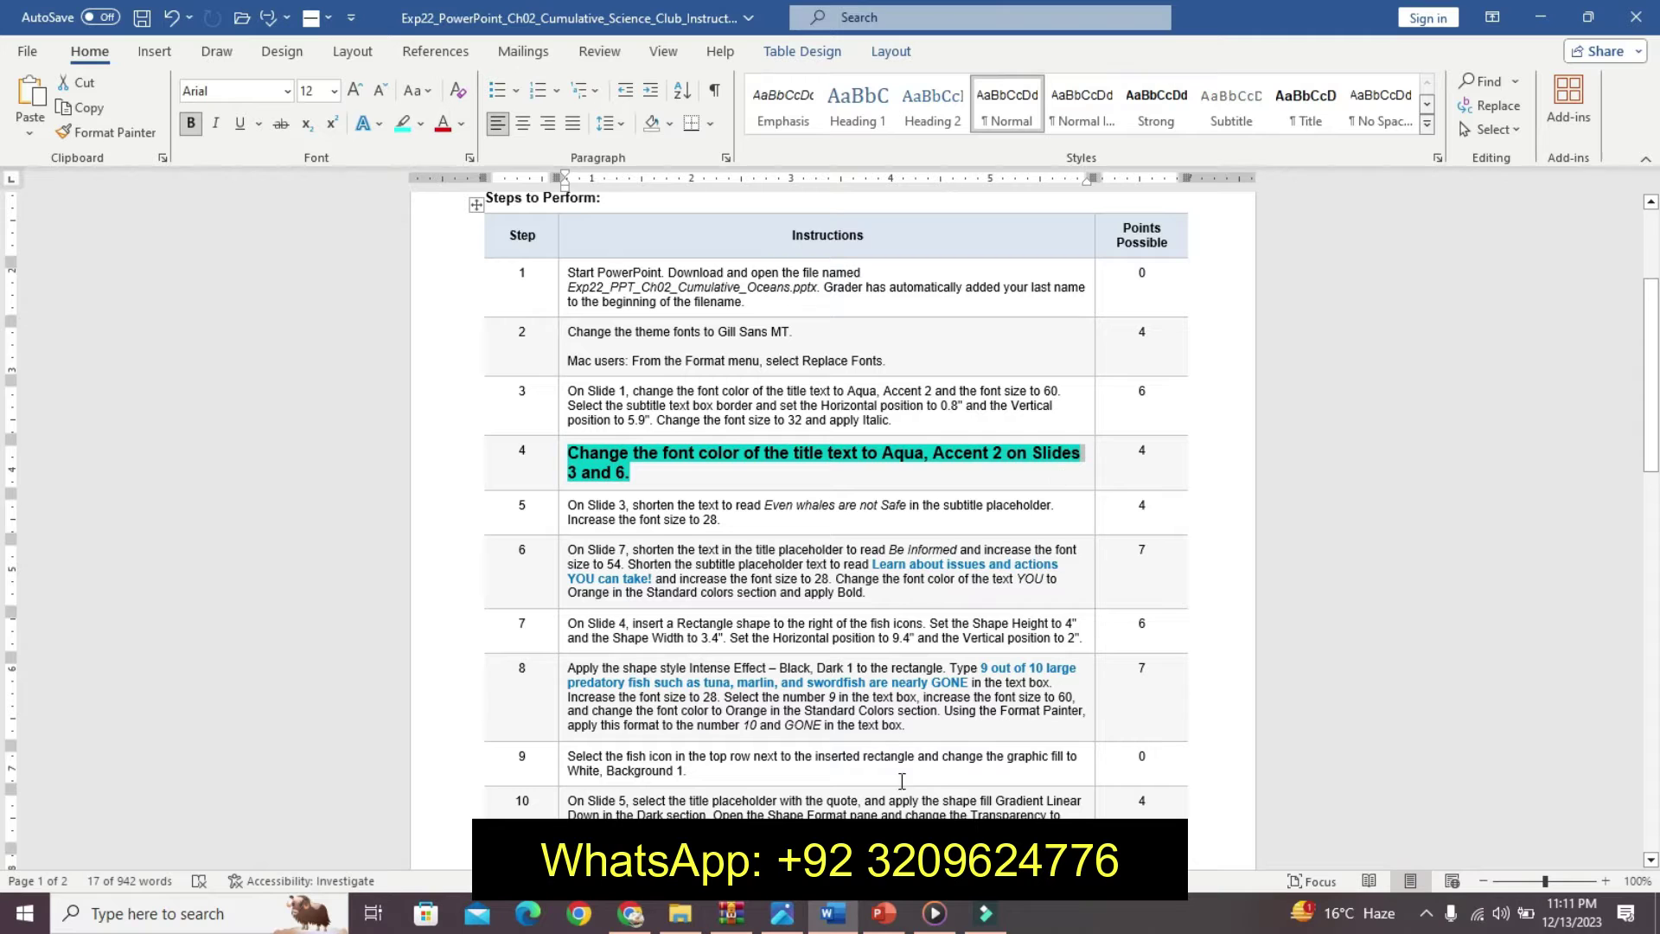
{"action": "left_click", "coordinate": [891, 918]}
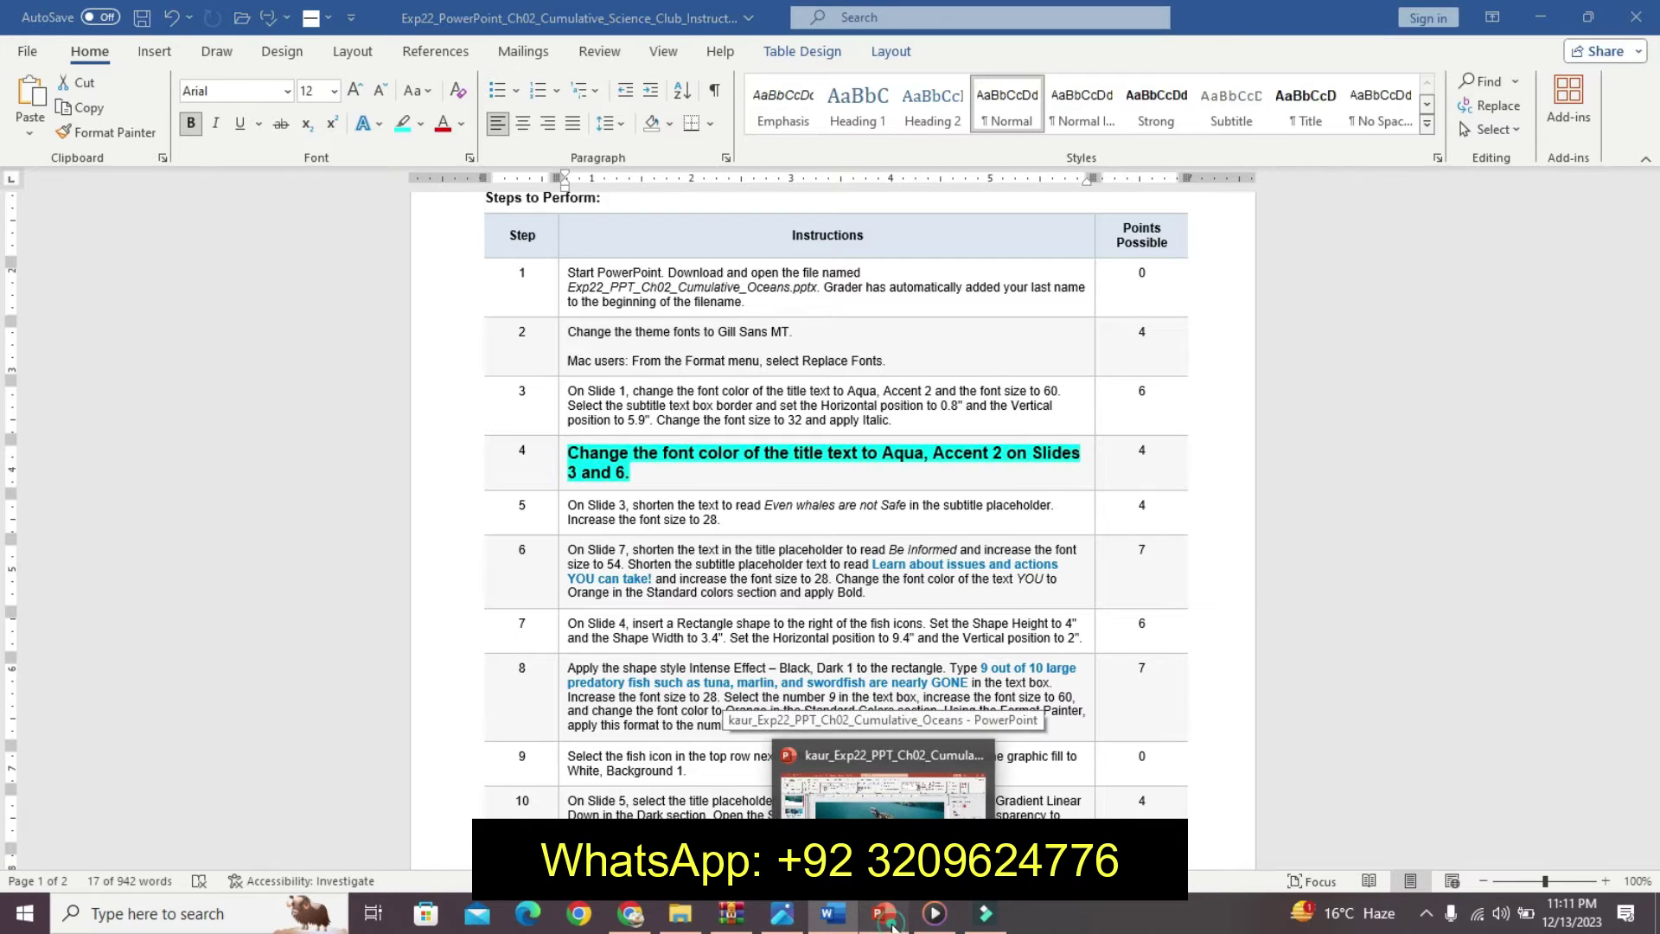
Color the slide 3 'Climate Change' title Aqua, Accent 2.
{"action": "left_click", "coordinate": [104, 329]}
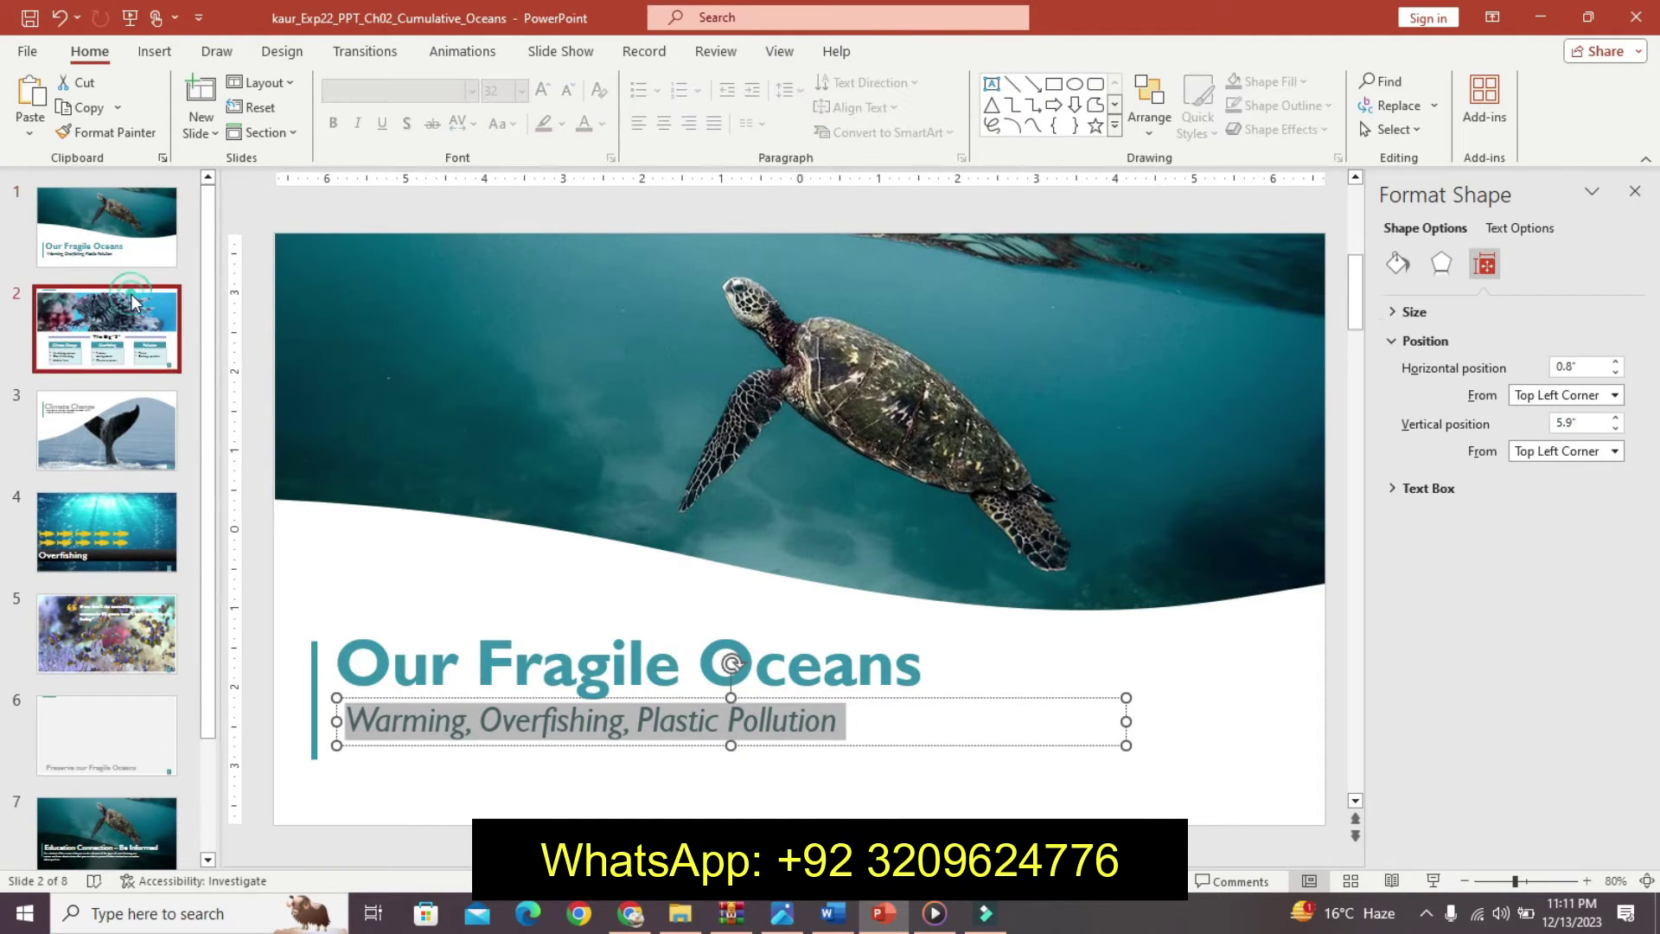
{"action": "left_click", "coordinate": [836, 918]}
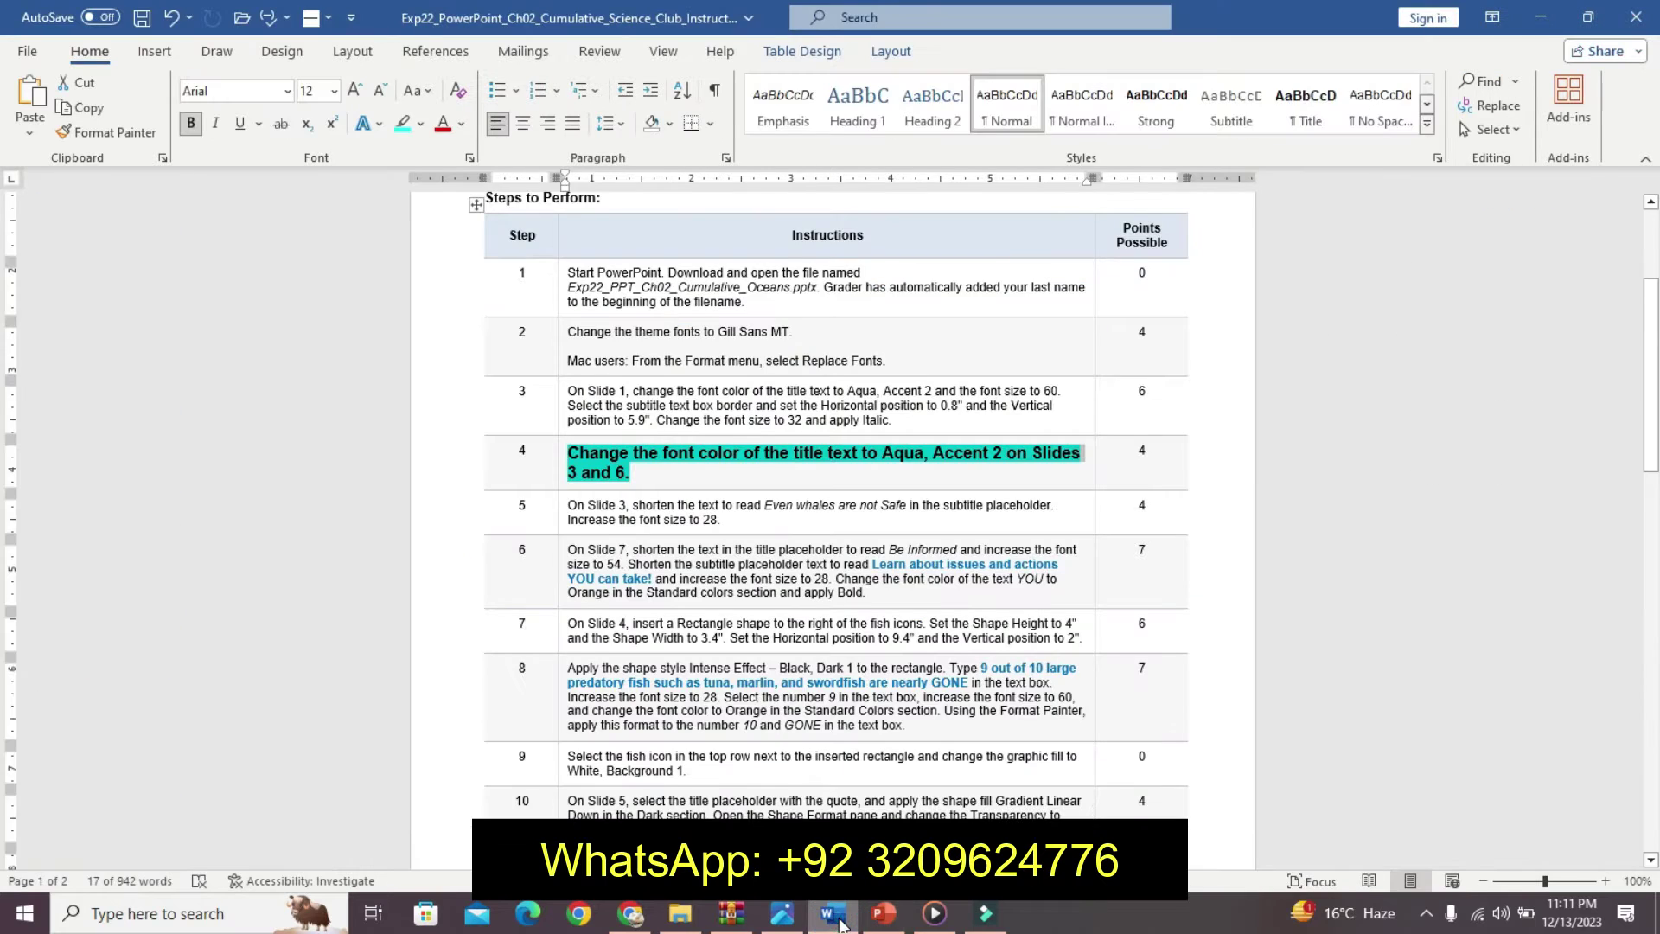
{"action": "left_click", "coordinate": [879, 918]}
{"action": "left_click", "coordinate": [122, 394]}
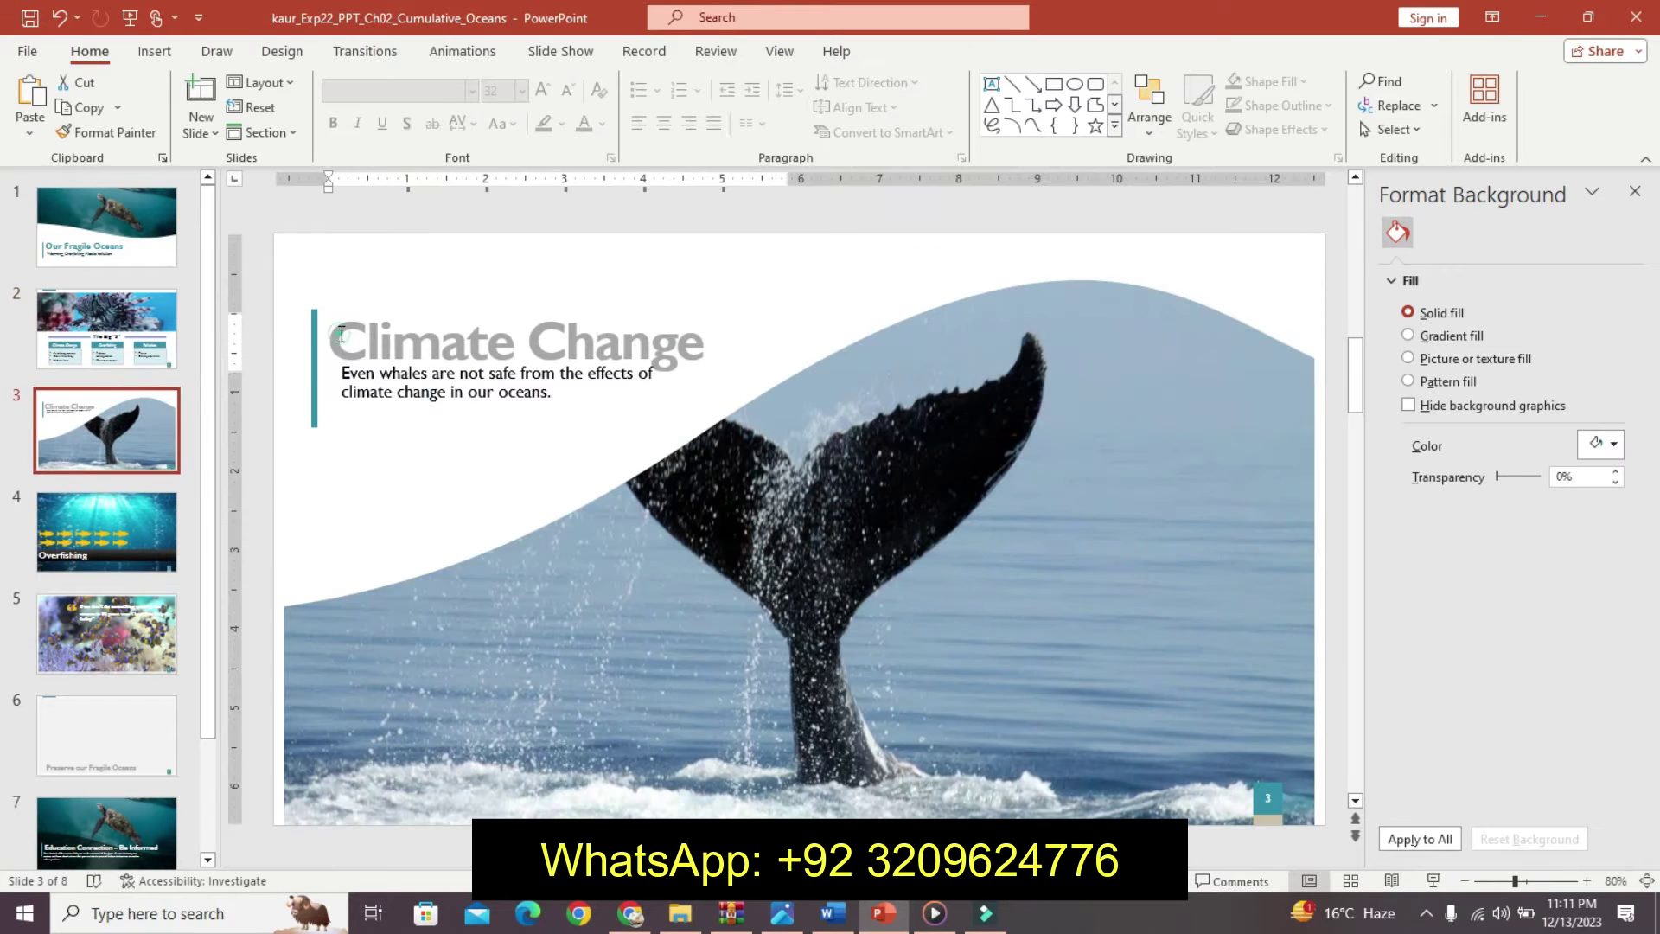
{"action": "left_click_drag", "start_coordinate": [341, 334], "coordinate": [683, 326]}
{"action": "left_click", "coordinate": [941, 53]}
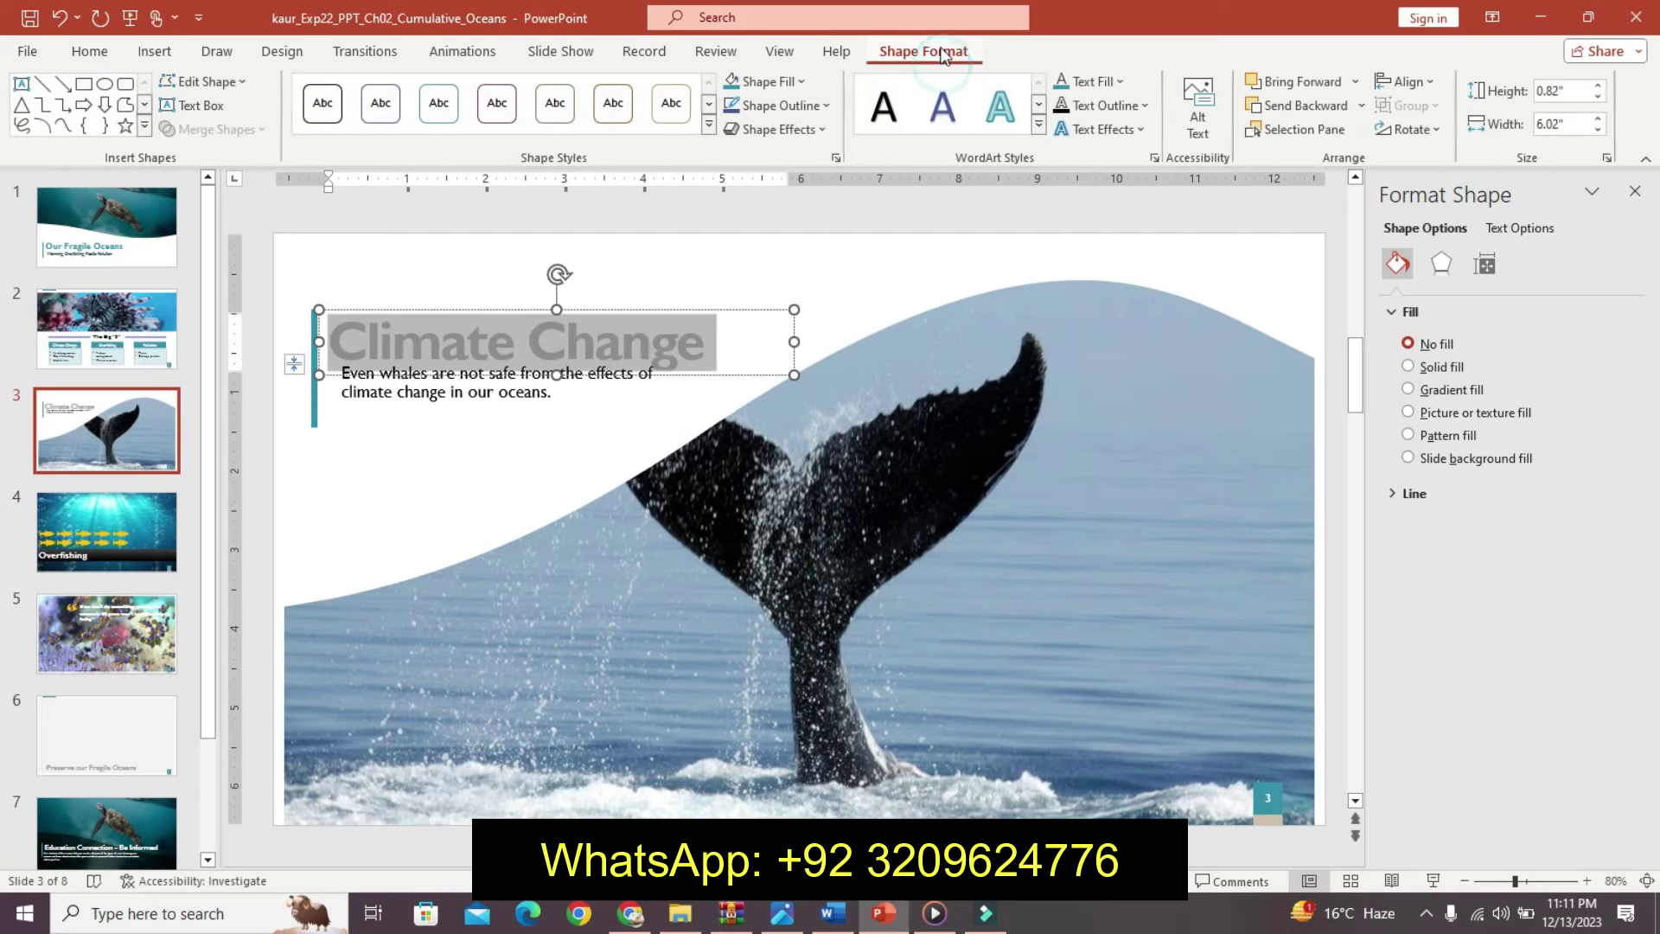
{"action": "left_click", "coordinate": [1122, 81]}
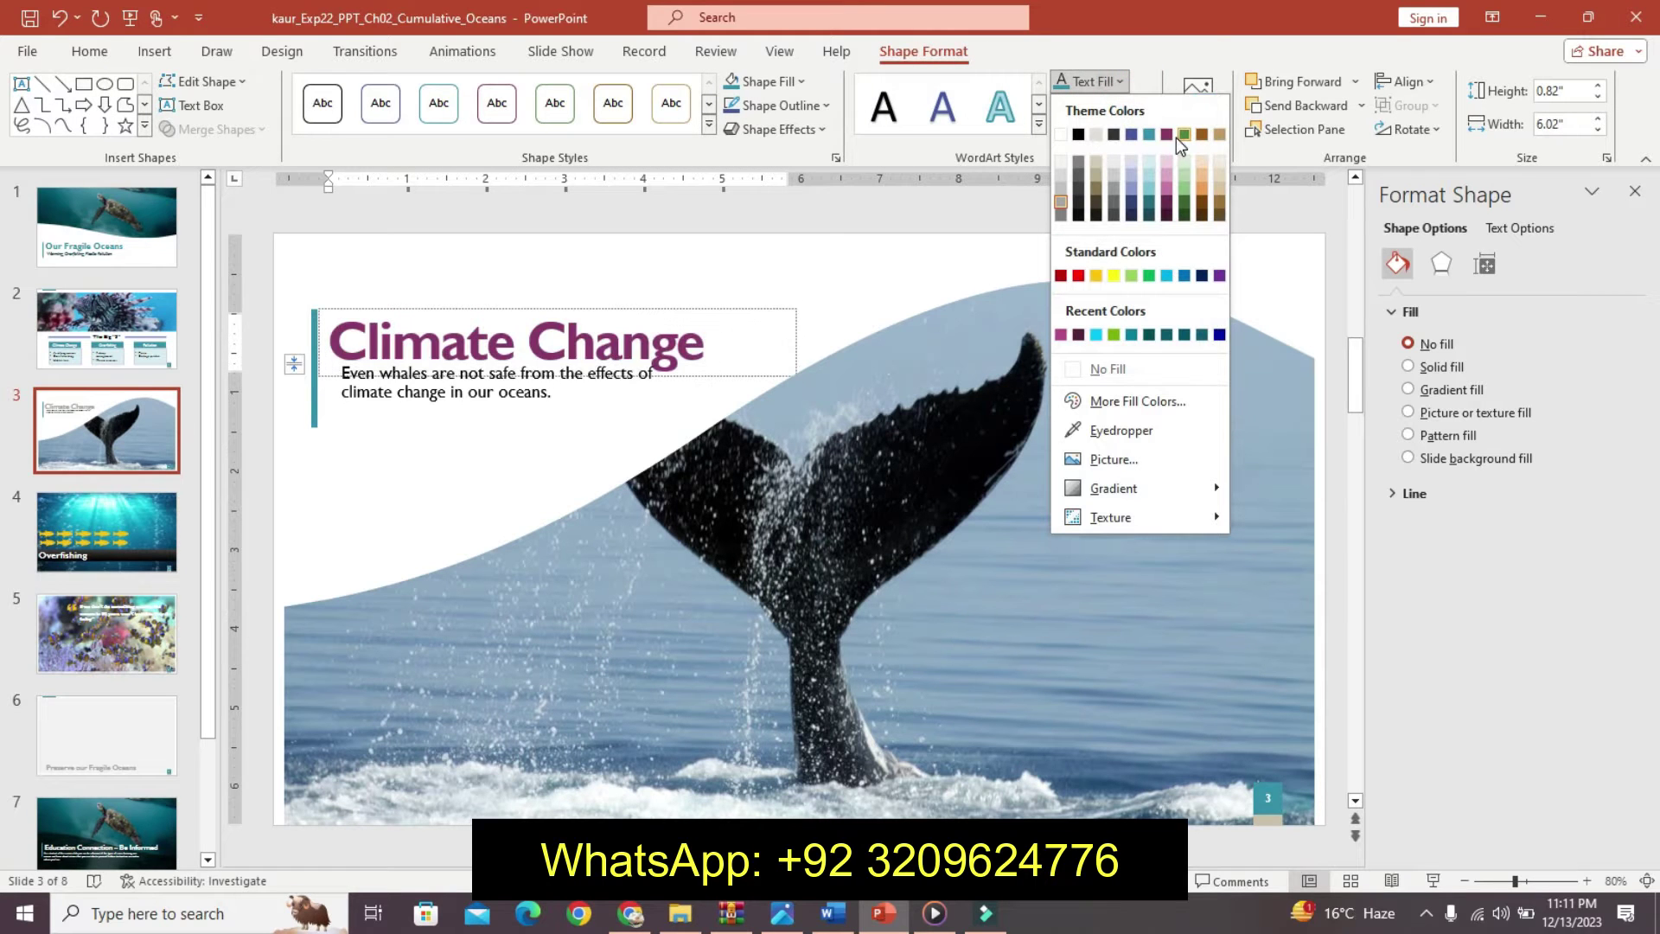
{"action": "left_click", "coordinate": [1151, 133]}
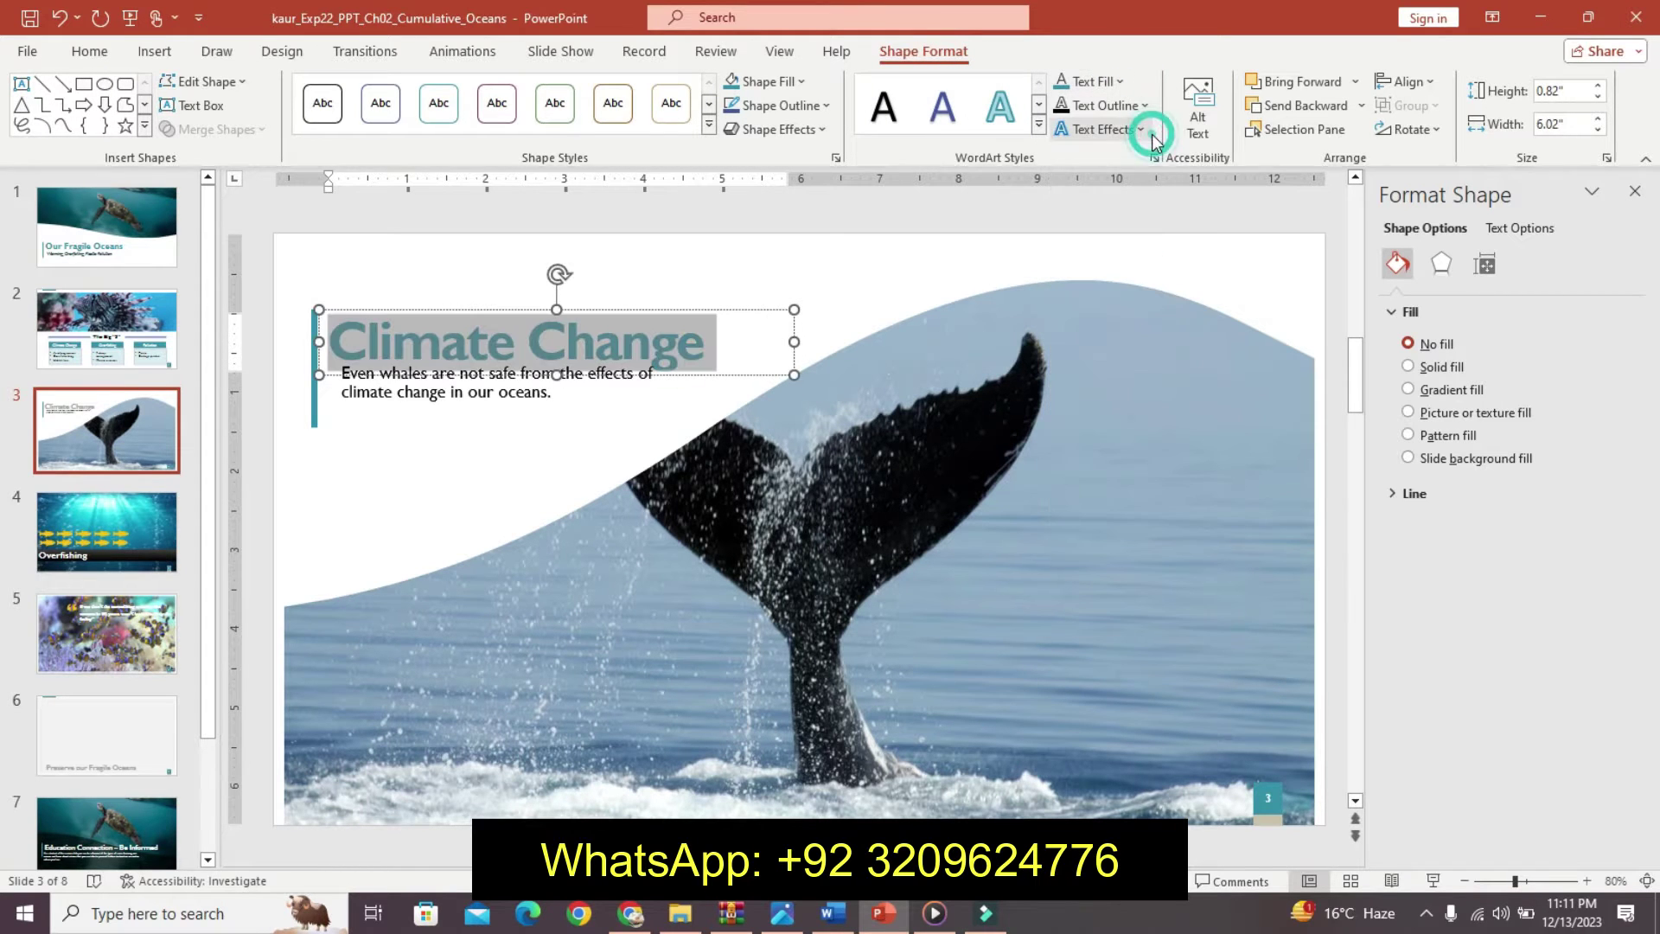
Color the slide 6 title 'Preserve our Fragile Oceans' Aqua, Accent 2.
{"action": "left_click", "coordinate": [97, 765]}
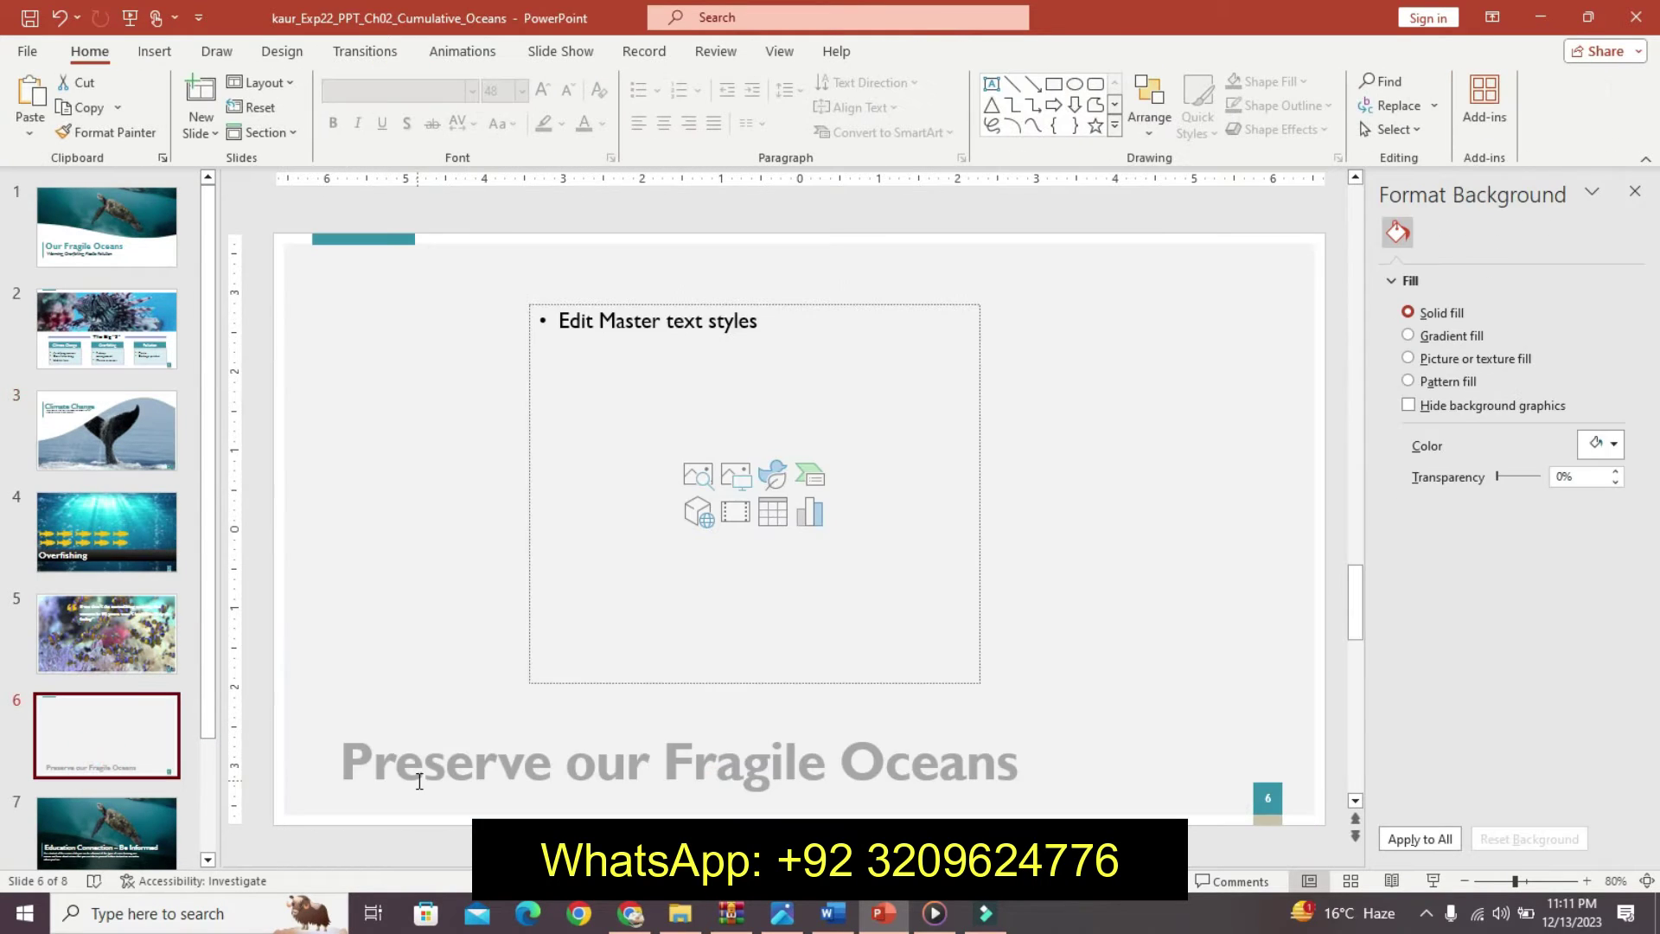
{"action": "left_click_drag", "start_coordinate": [372, 764], "coordinate": [1031, 765]}
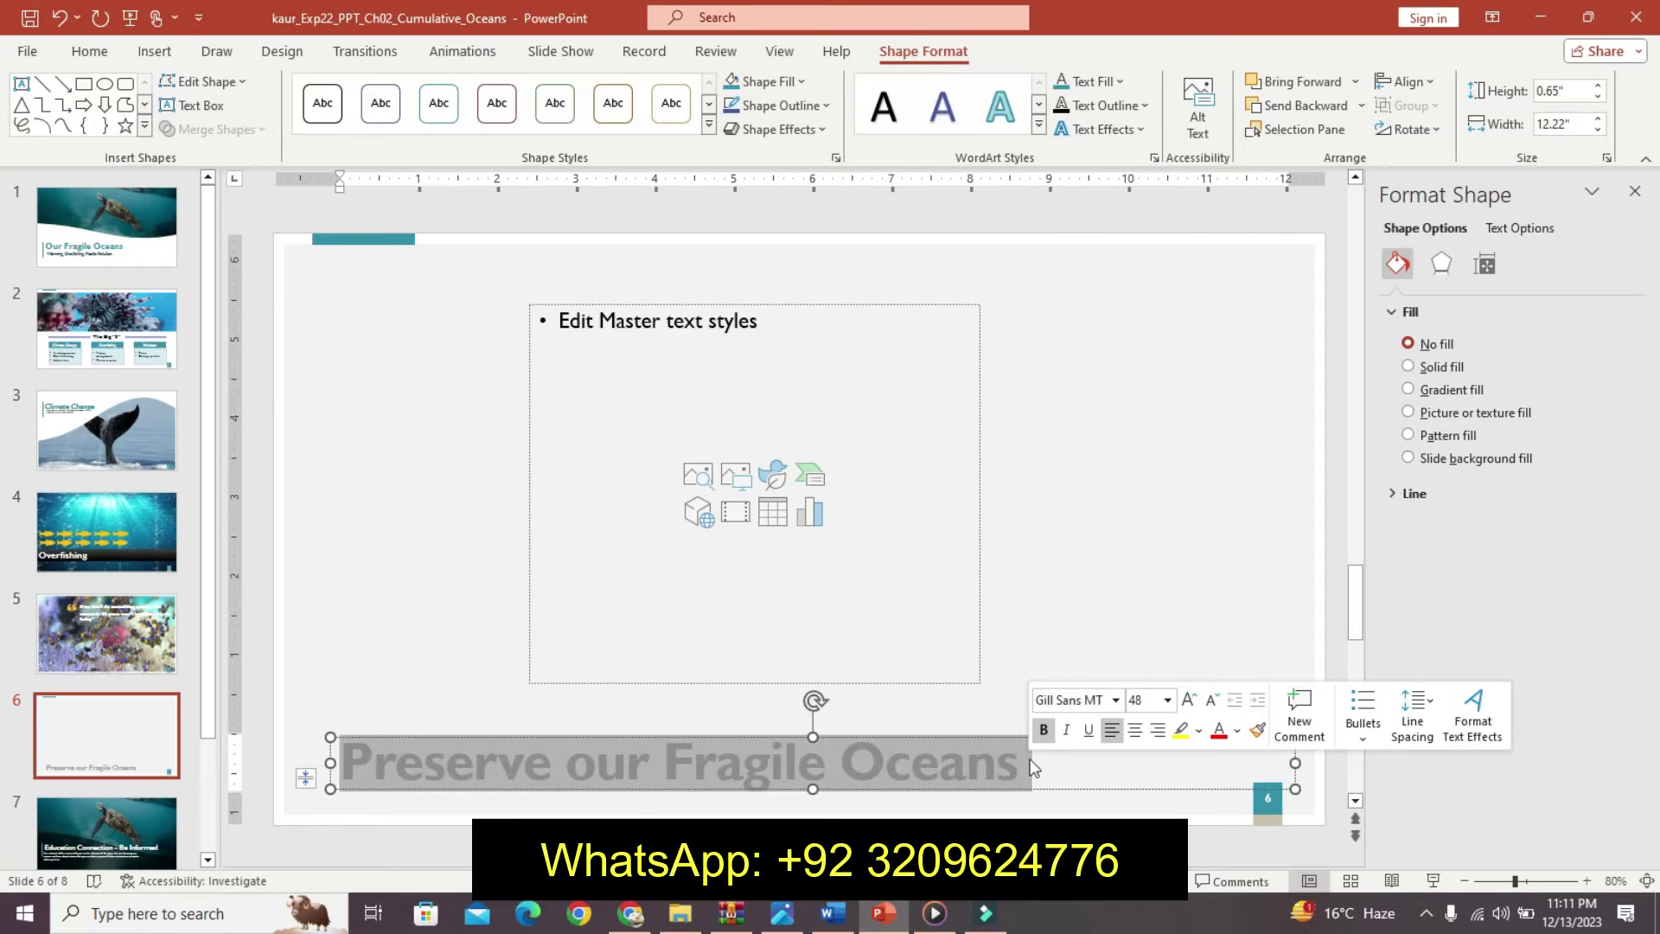
{"action": "left_click", "coordinate": [1119, 79]}
{"action": "left_click", "coordinate": [1151, 134]}
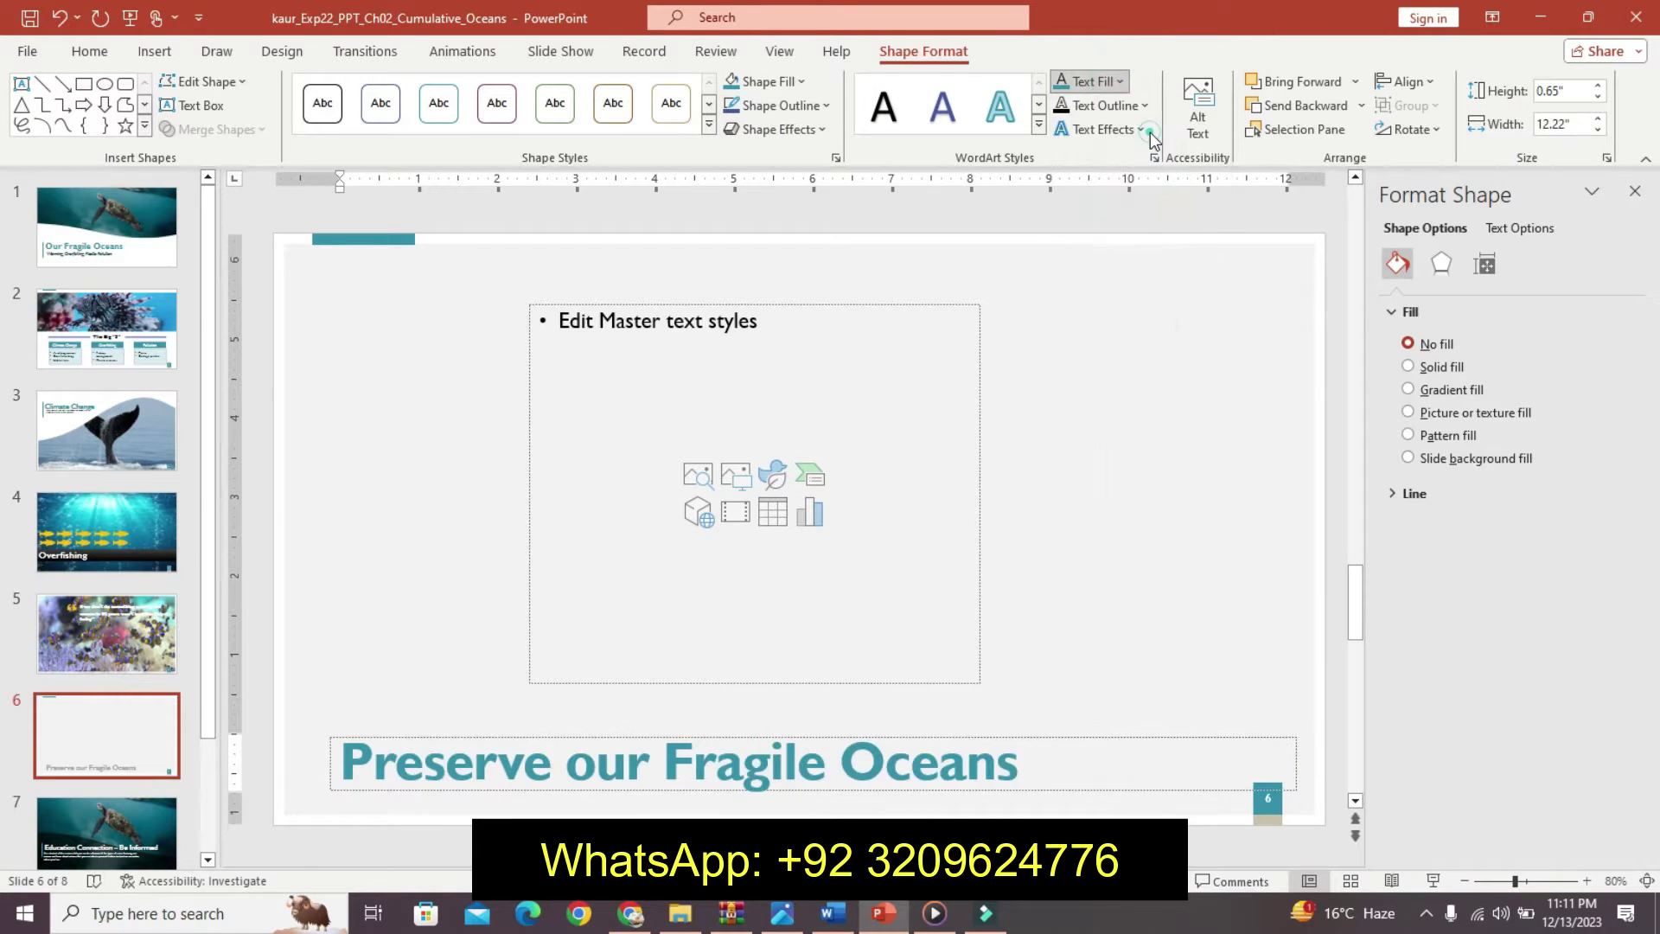
{"action": "left_click", "coordinate": [833, 913]}
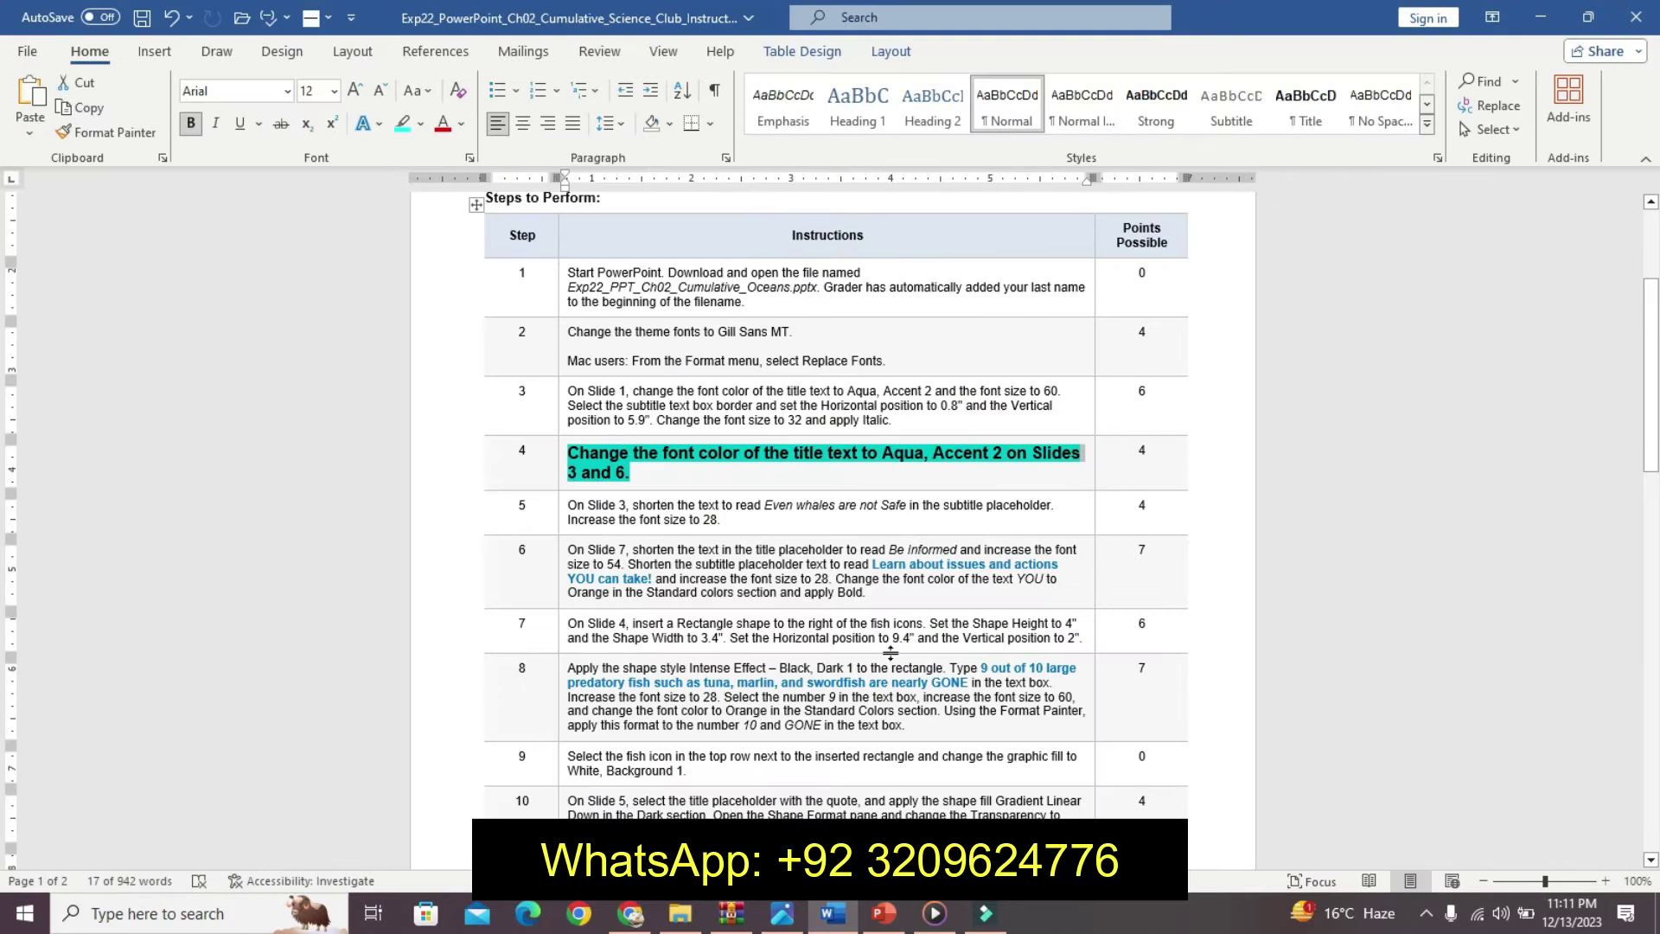
{"action": "left_click", "coordinate": [883, 913]}
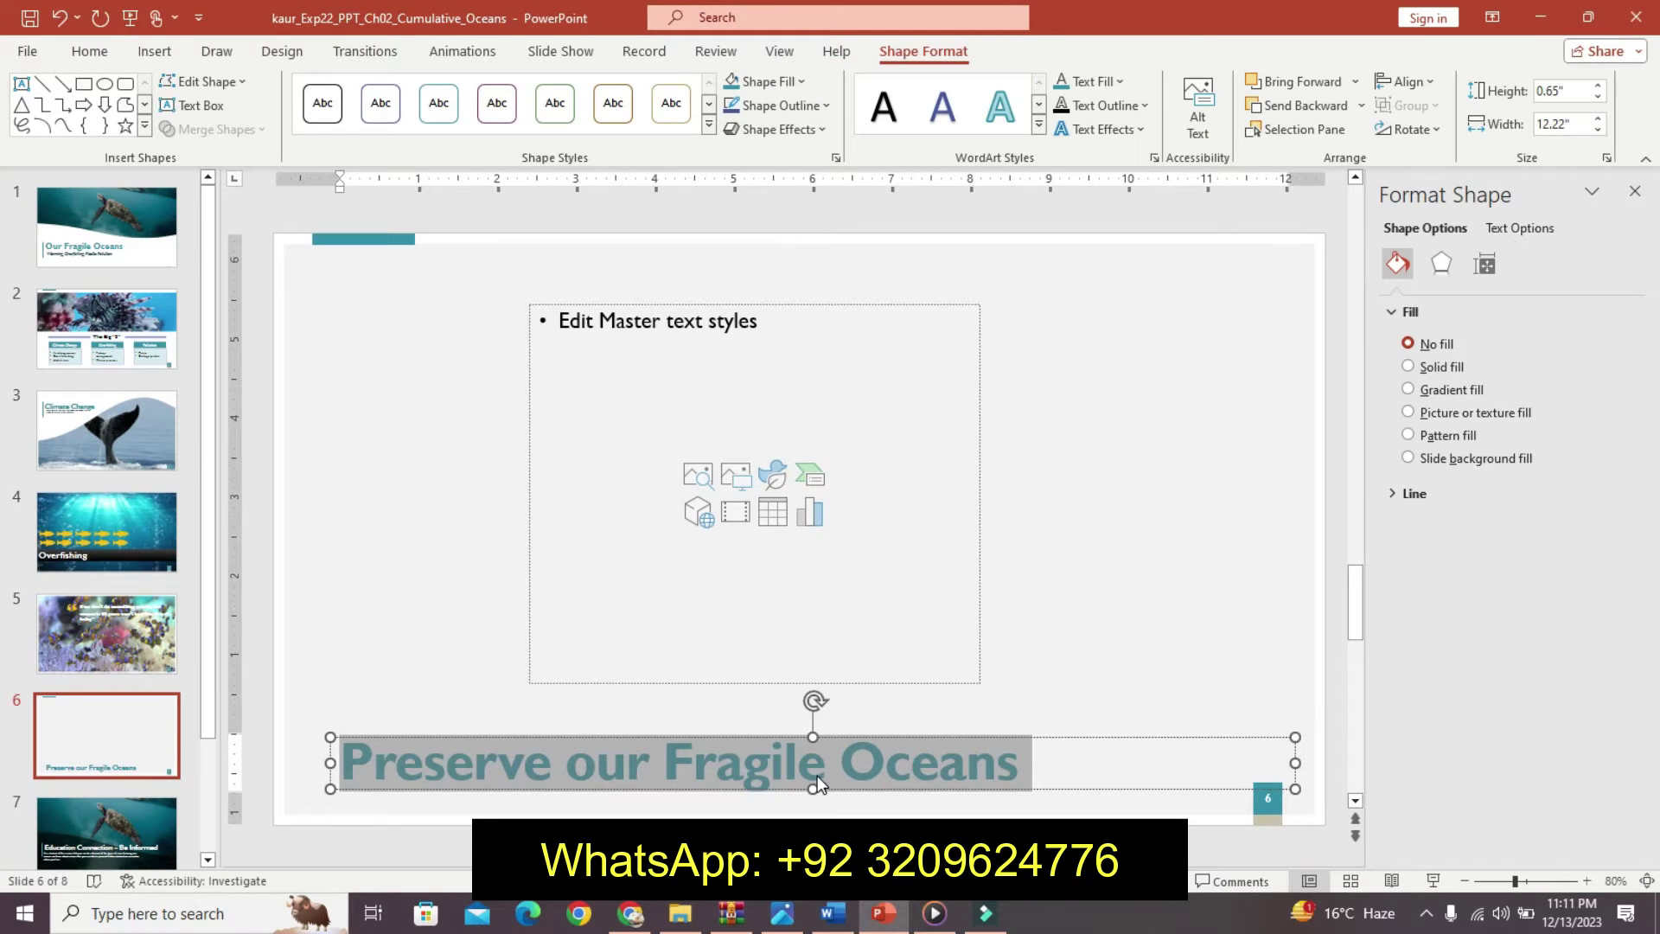
{"action": "left_click", "coordinate": [833, 913]}
Clear step 4's emphasis and make step 5 larger, bold and aqua-highlighted in Word.
{"action": "key", "text": "ctrl+z"}
{"action": "key", "text": "ctrl+z"}
{"action": "key", "text": "ctrl+z"}
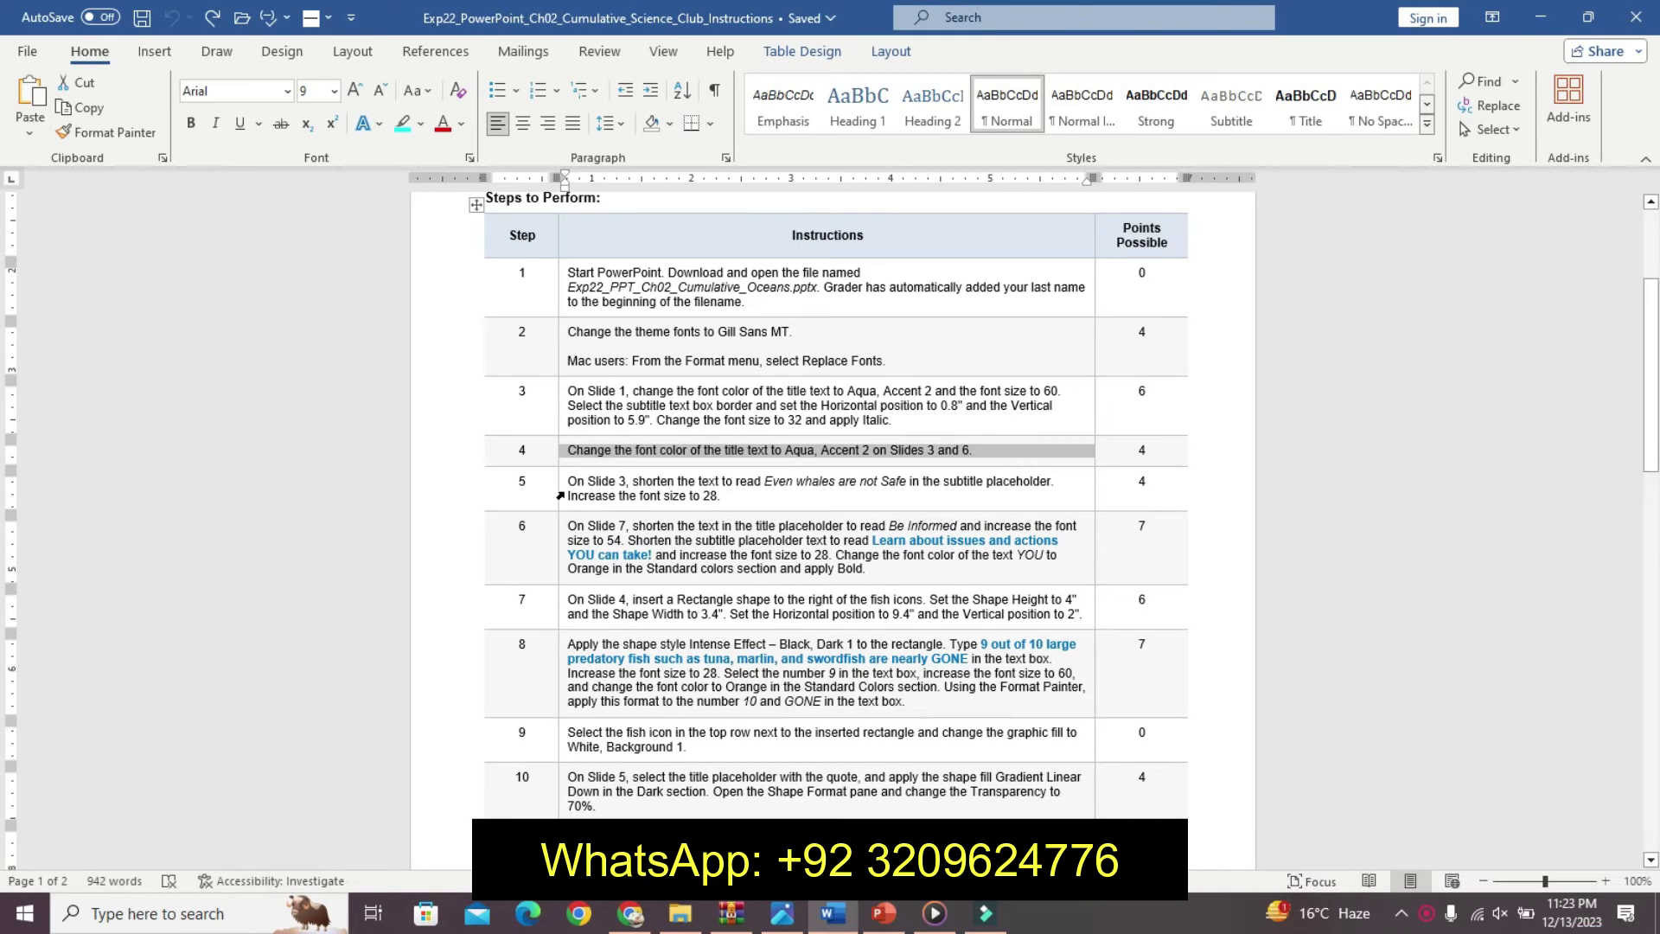
{"action": "left_click", "coordinate": [561, 496]}
{"action": "left_click", "coordinate": [699, 424]}
{"action": "left_click", "coordinate": [699, 424]}
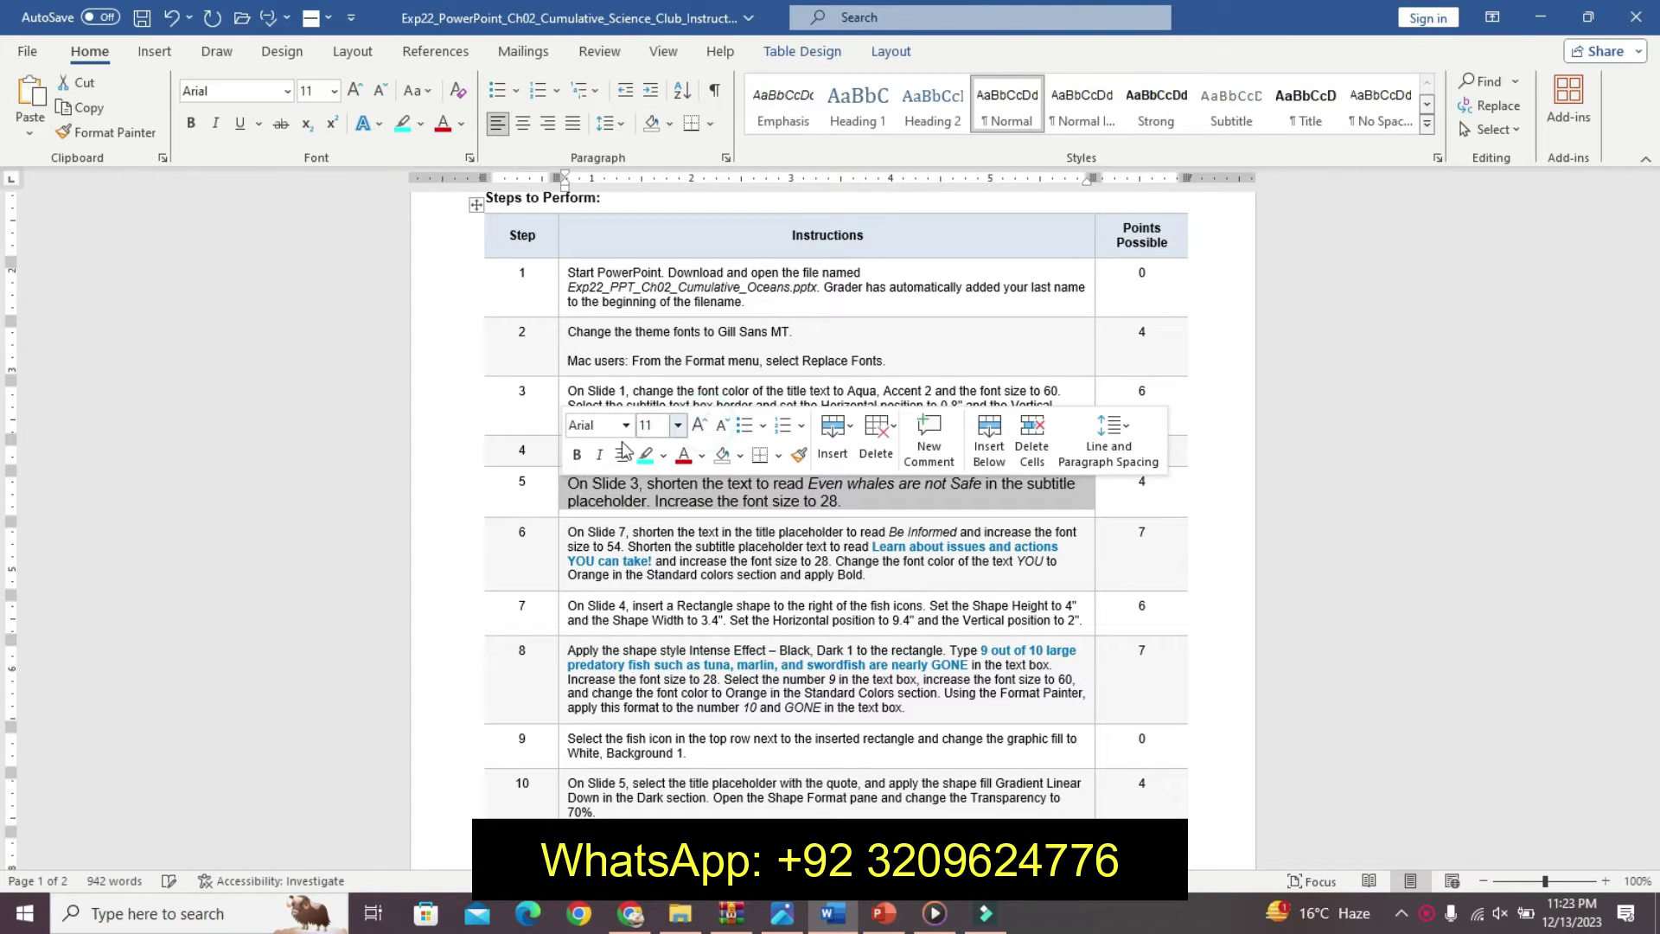
{"action": "left_click", "coordinate": [577, 454]}
{"action": "left_click", "coordinate": [645, 454]}
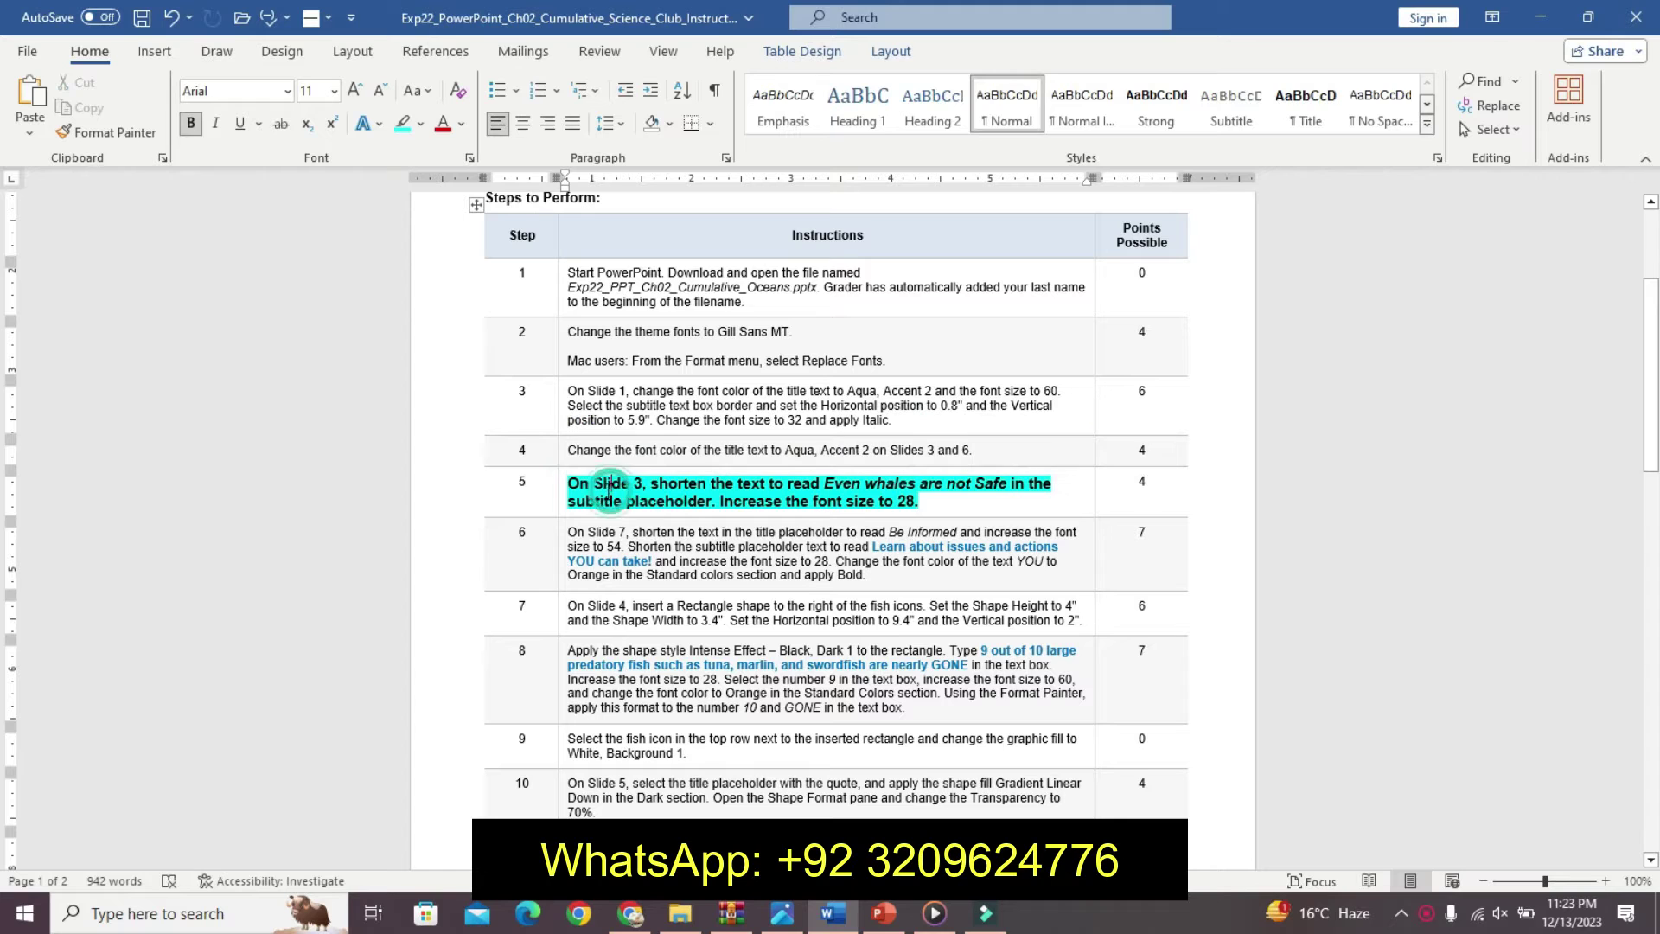
{"action": "left_click_drag", "start_coordinate": [608, 490], "coordinate": [1052, 484]}
{"action": "left_click", "coordinate": [749, 481]}
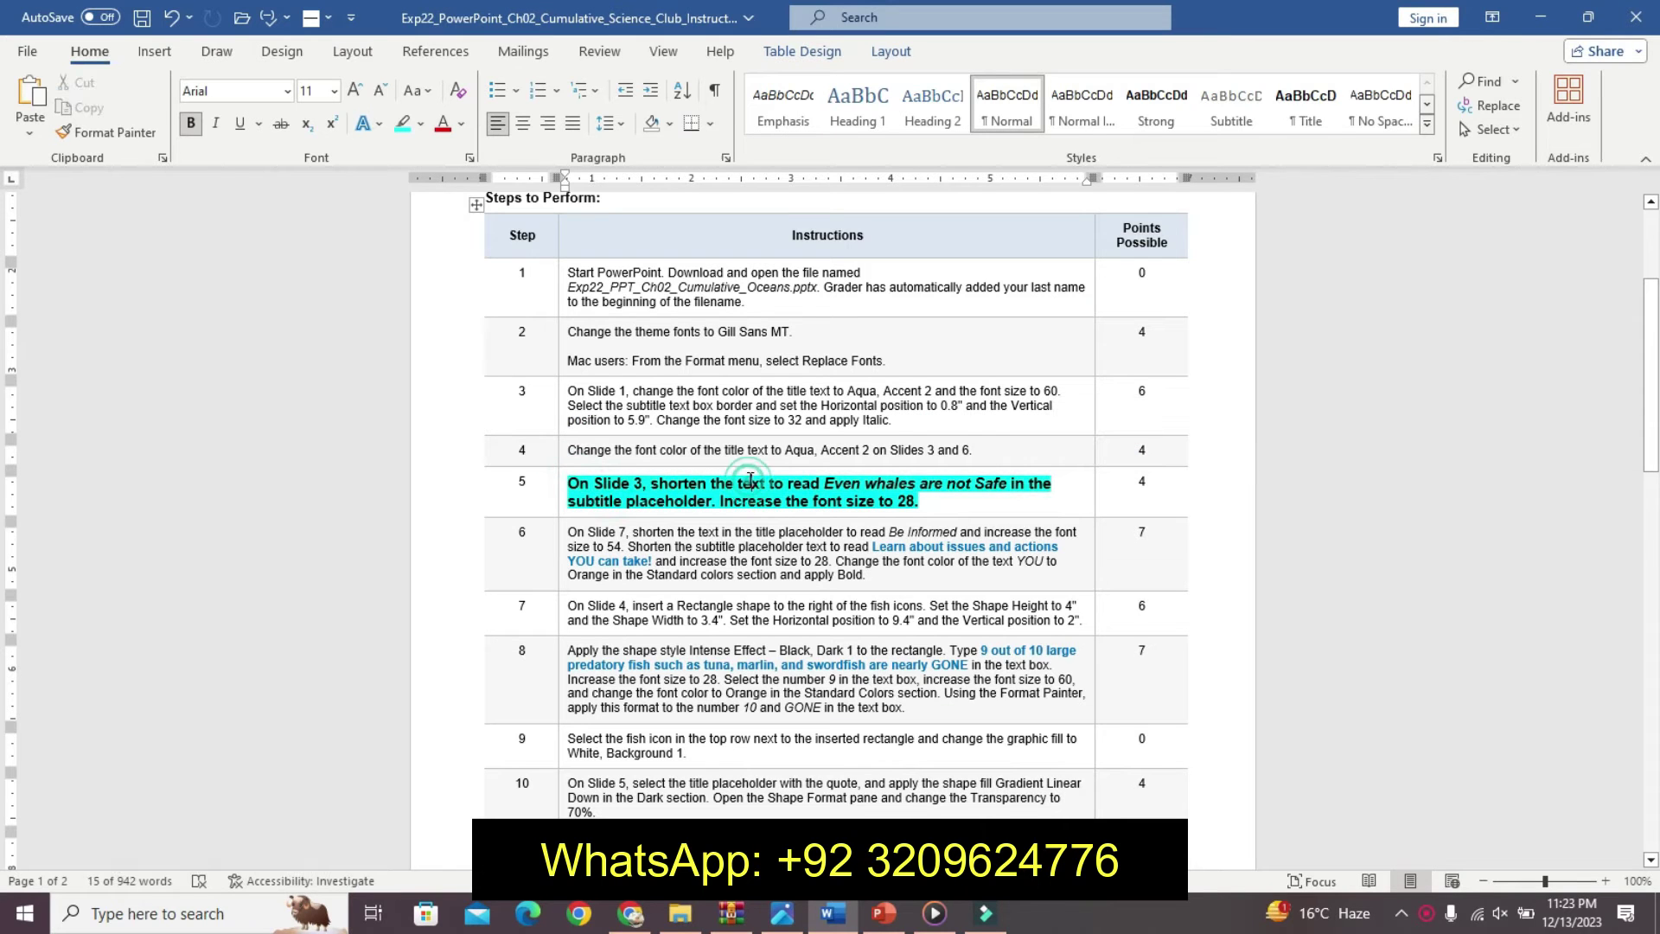
{"action": "triple_click", "coordinate": [749, 481]}
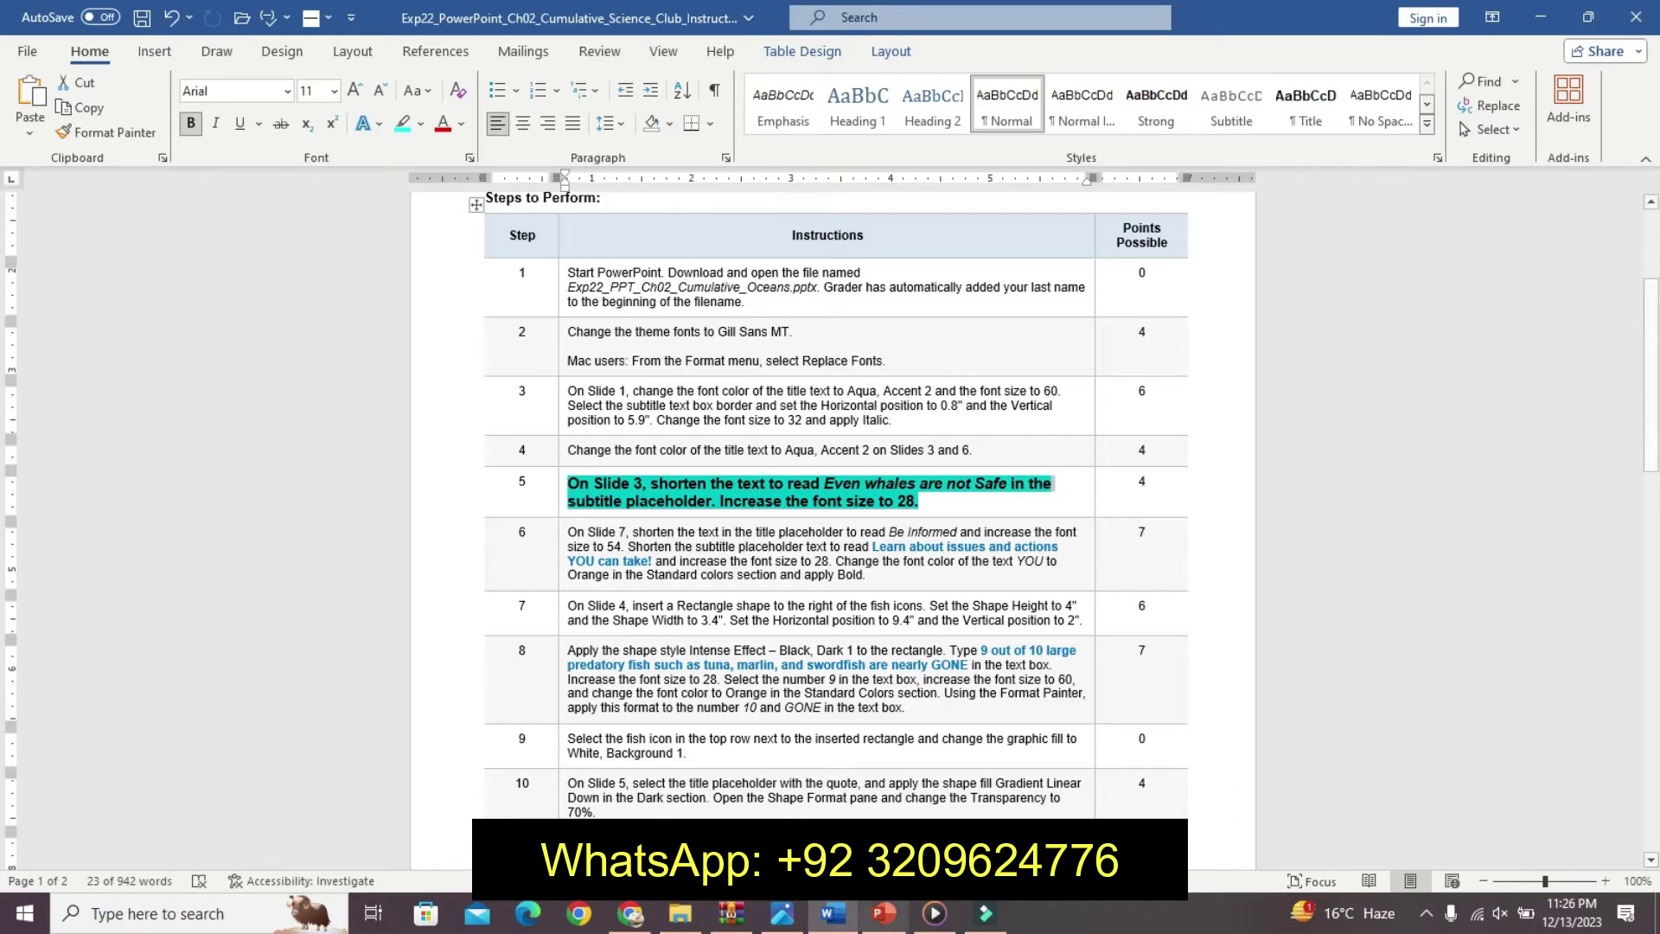
{"action": "left_click", "coordinate": [883, 913]}
Set 'Even whales are not safe' in the slide 3 subtitle to 28 pt.
{"action": "left_click", "coordinate": [384, 624]}
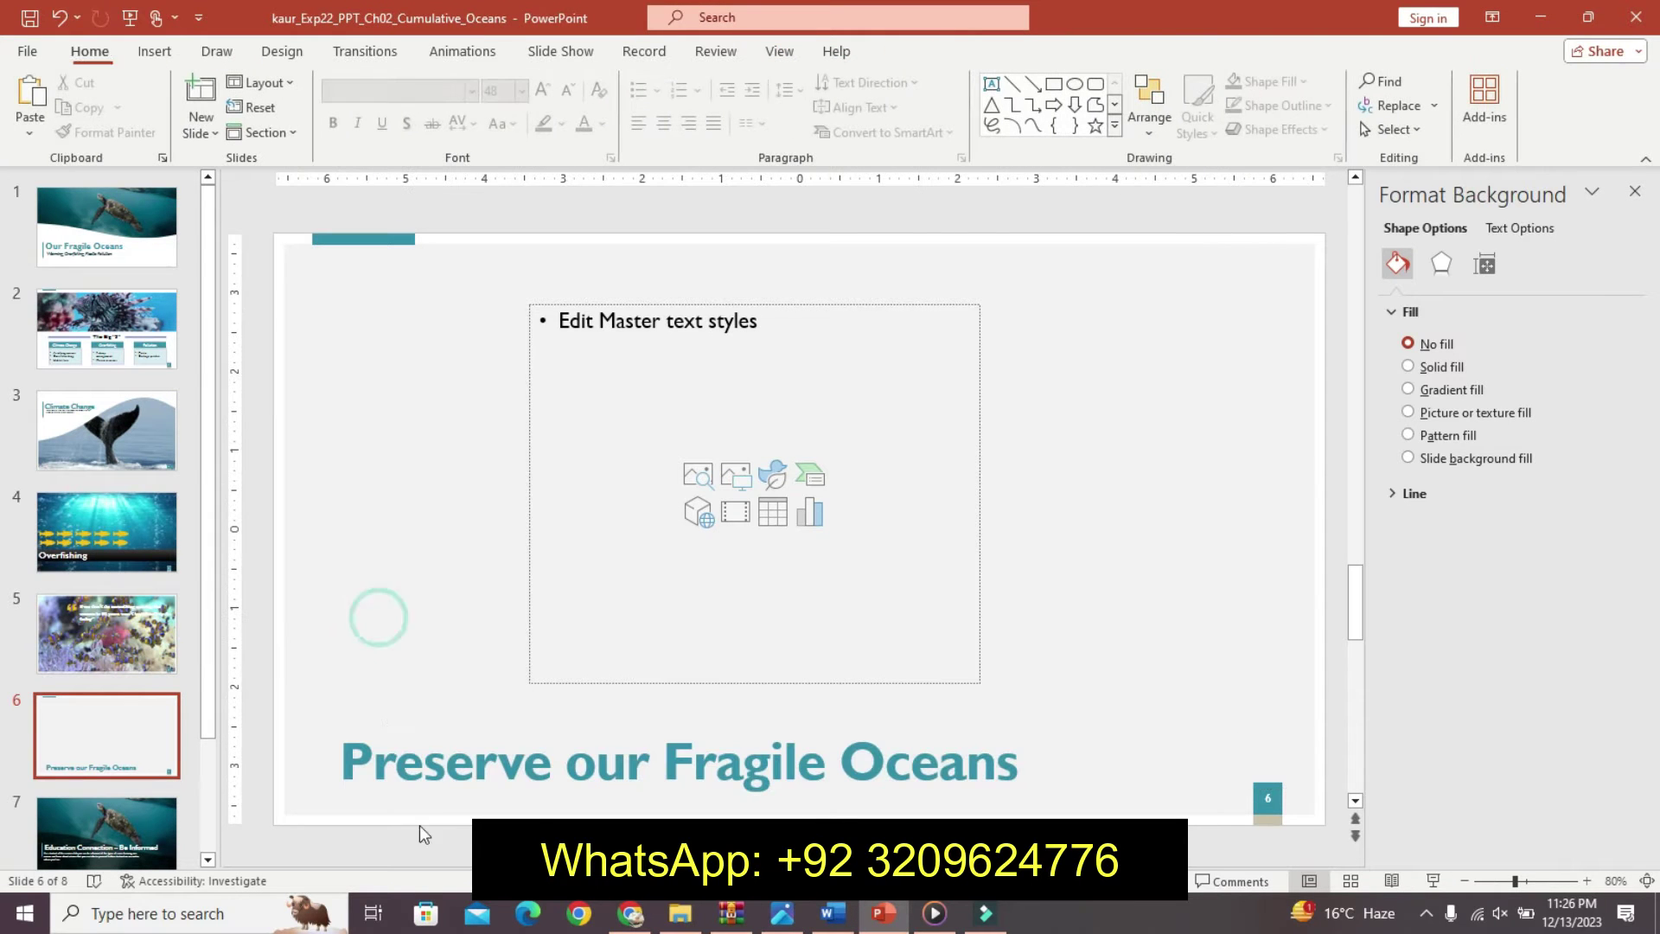
{"action": "left_click", "coordinate": [833, 913]}
{"action": "left_click", "coordinate": [883, 913]}
{"action": "left_click", "coordinate": [114, 414]}
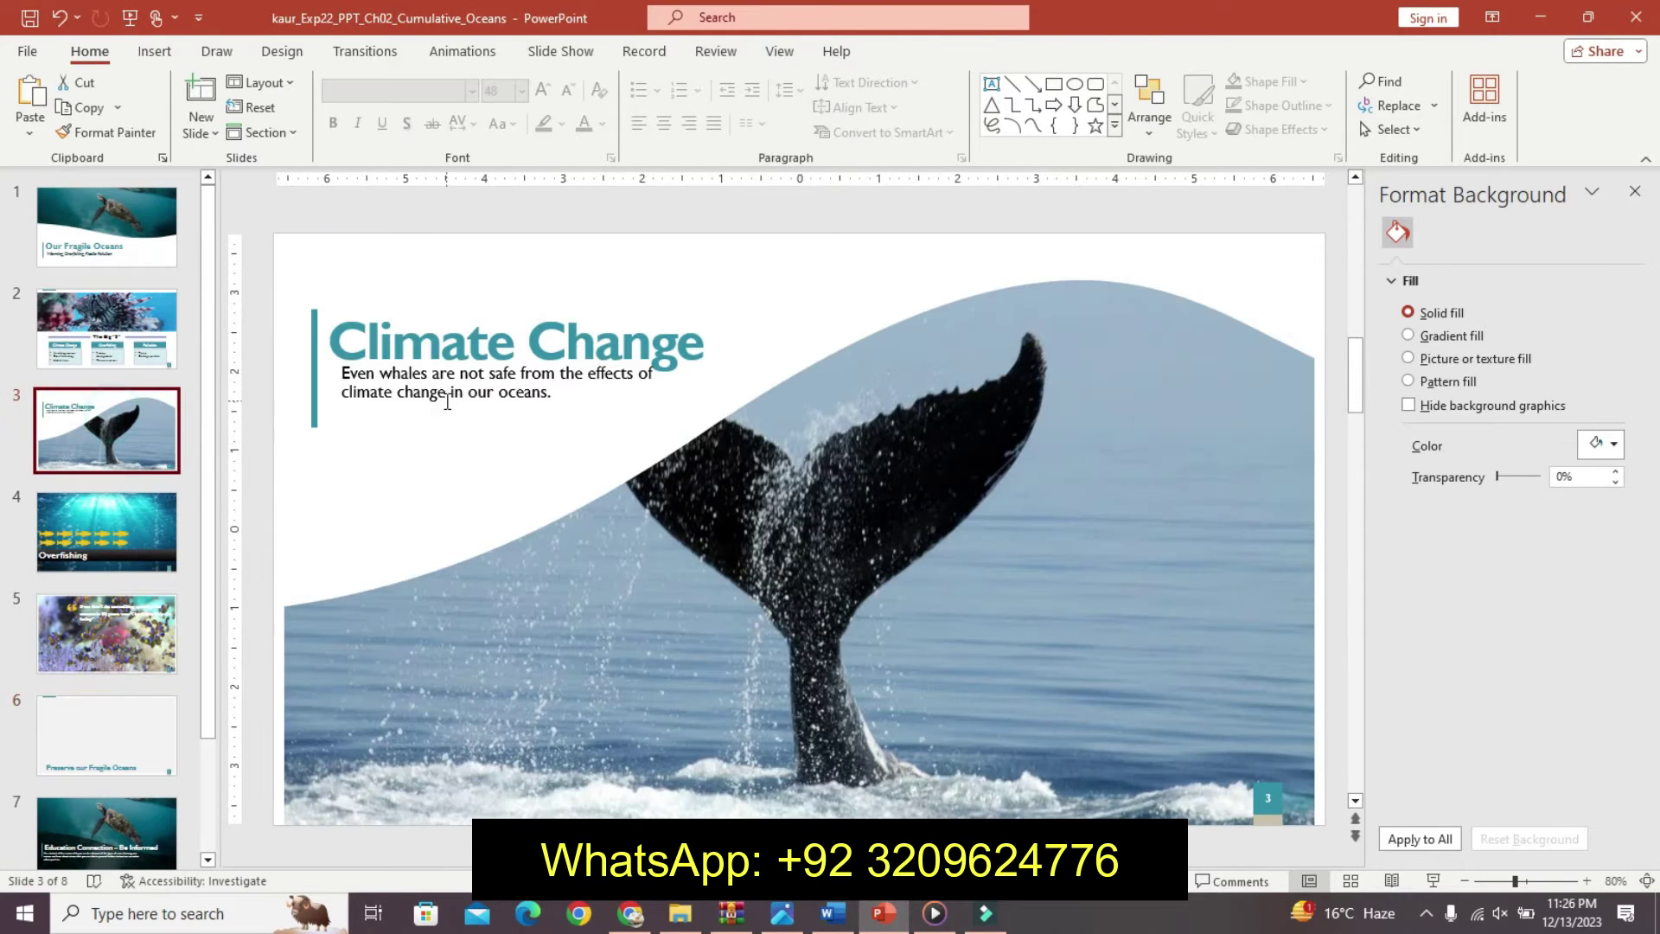
{"action": "left_click_drag", "start_coordinate": [345, 373], "coordinate": [522, 378]}
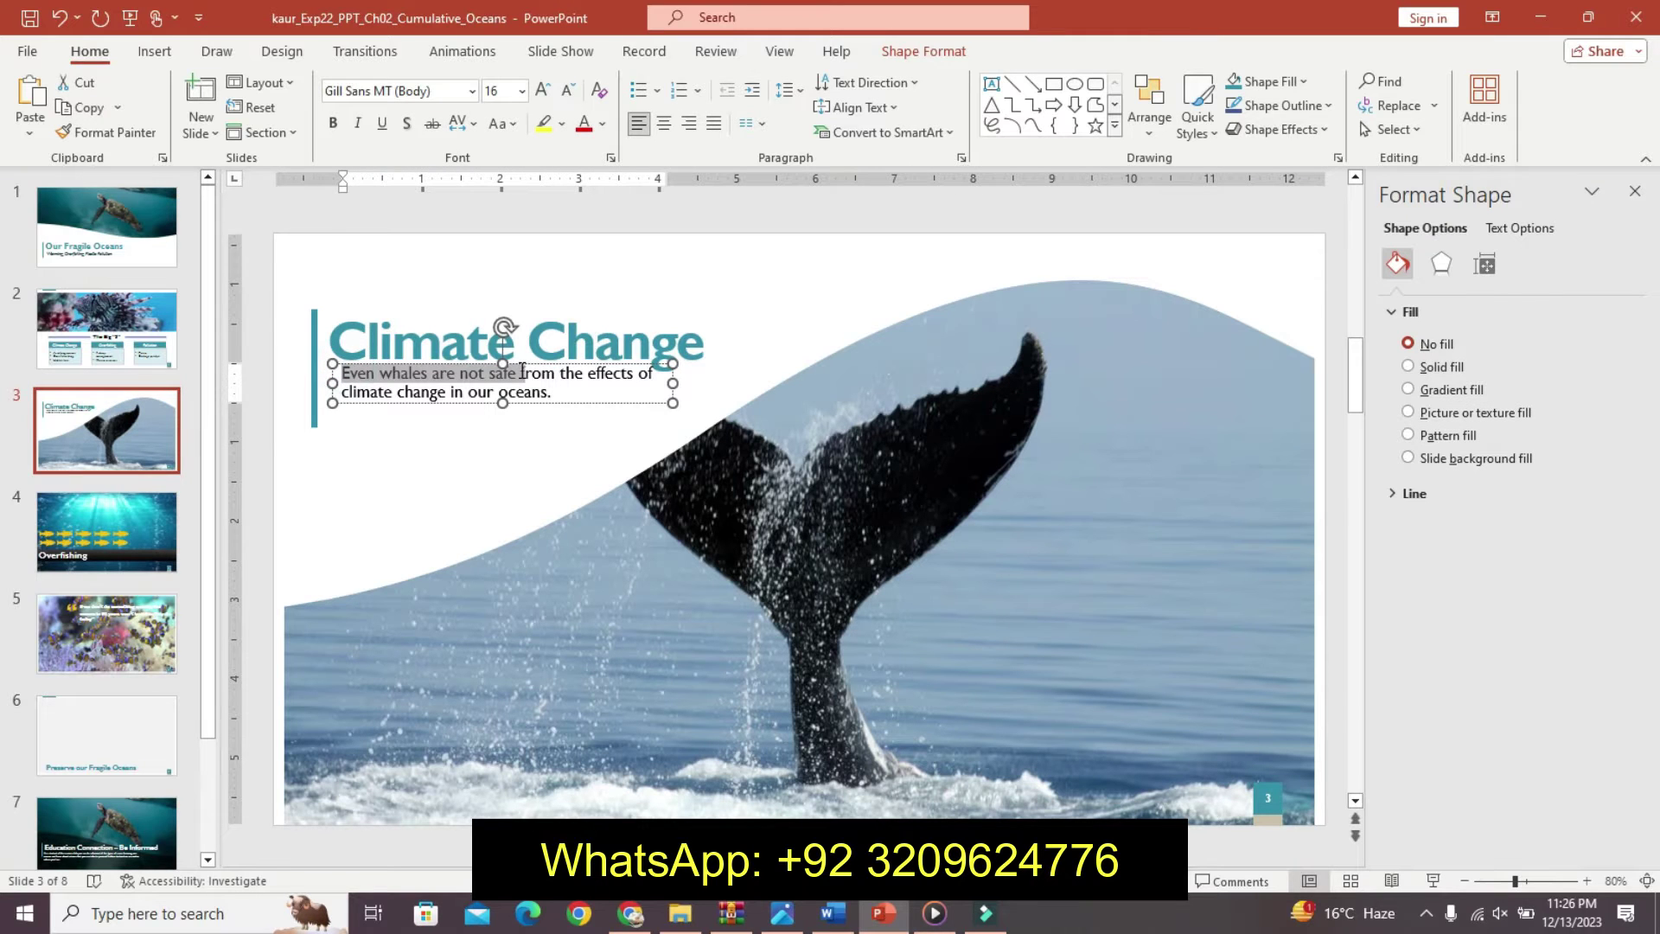
{"action": "left_click", "coordinate": [675, 475]}
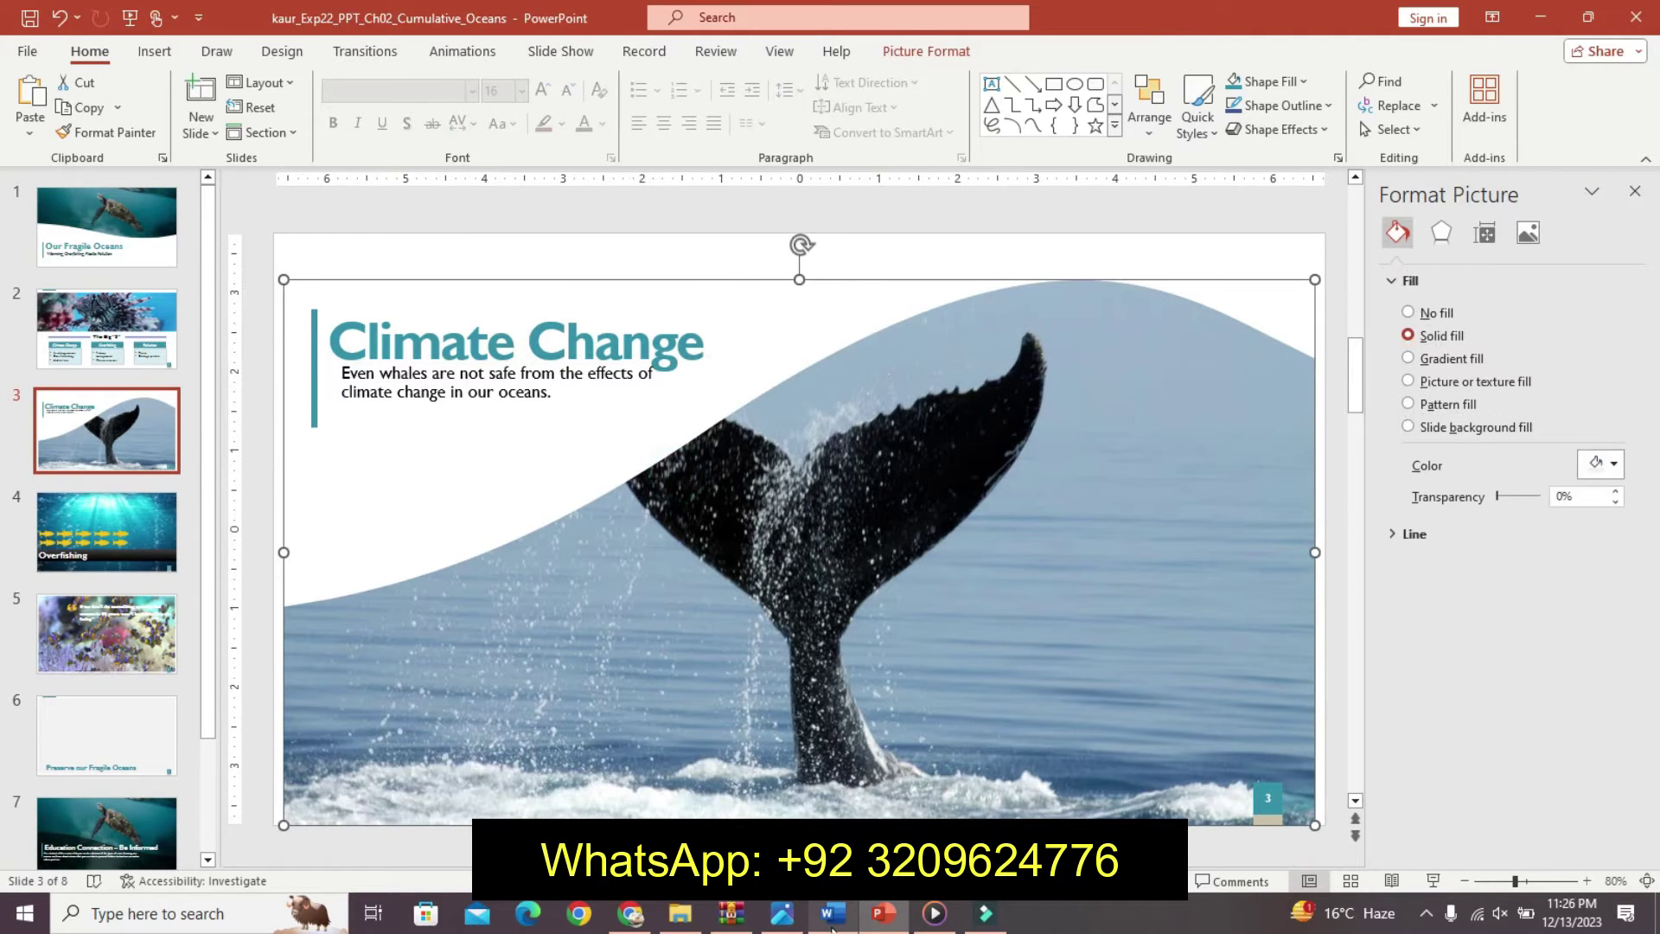
{"action": "left_click", "coordinate": [832, 915]}
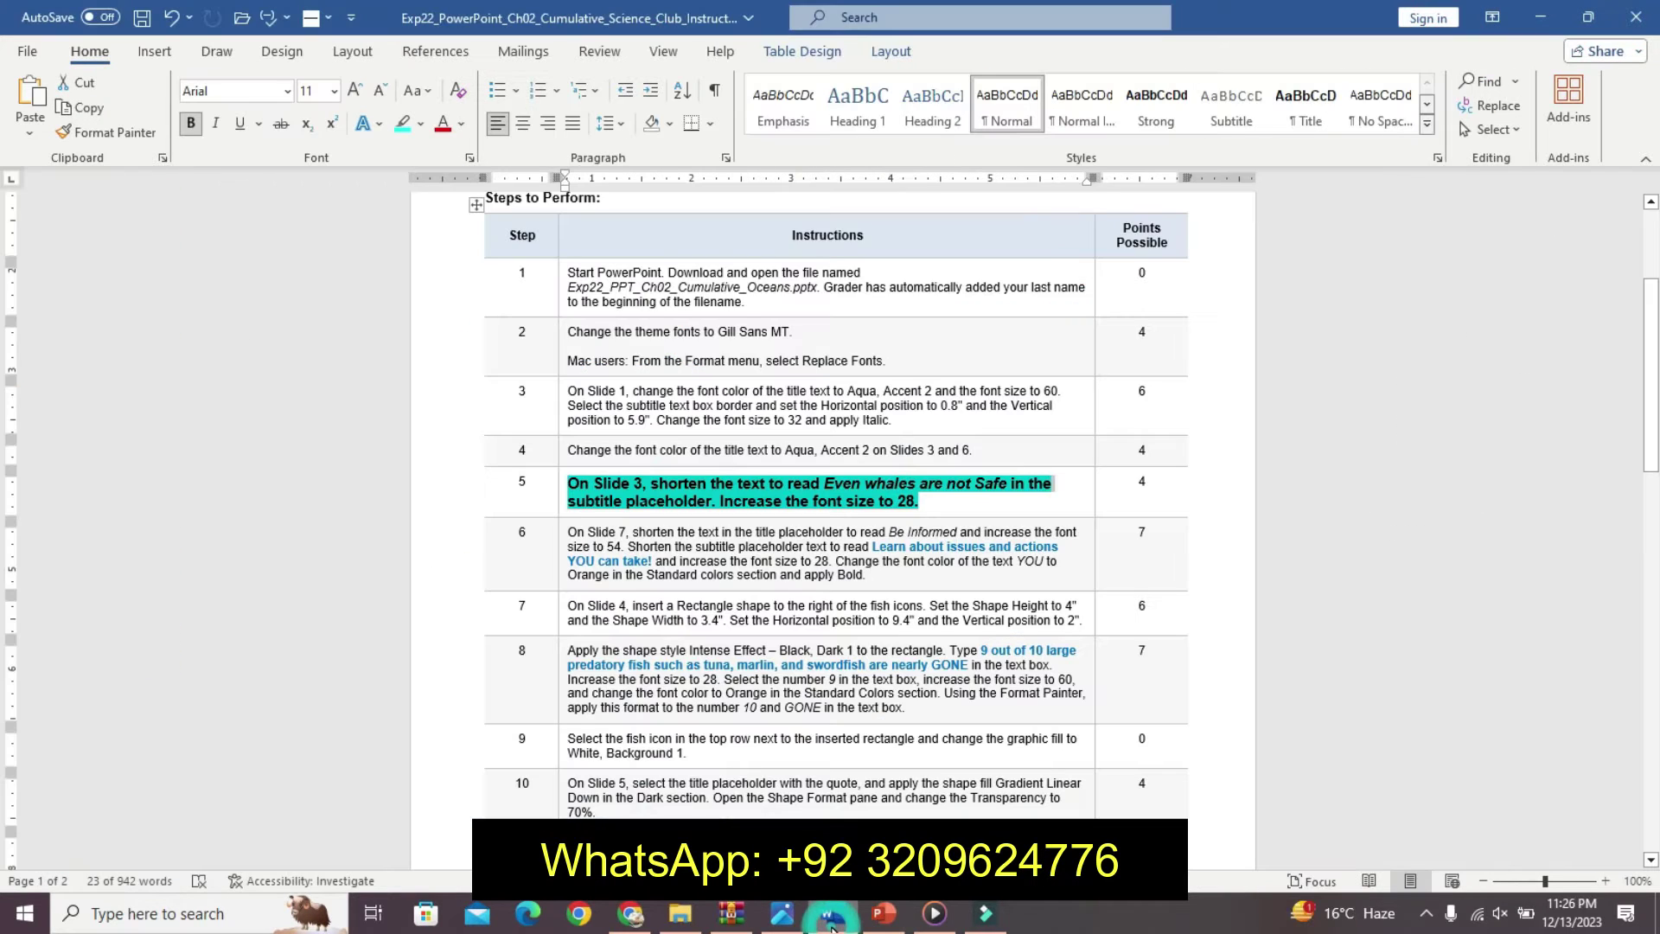
{"action": "left_click", "coordinate": [880, 919]}
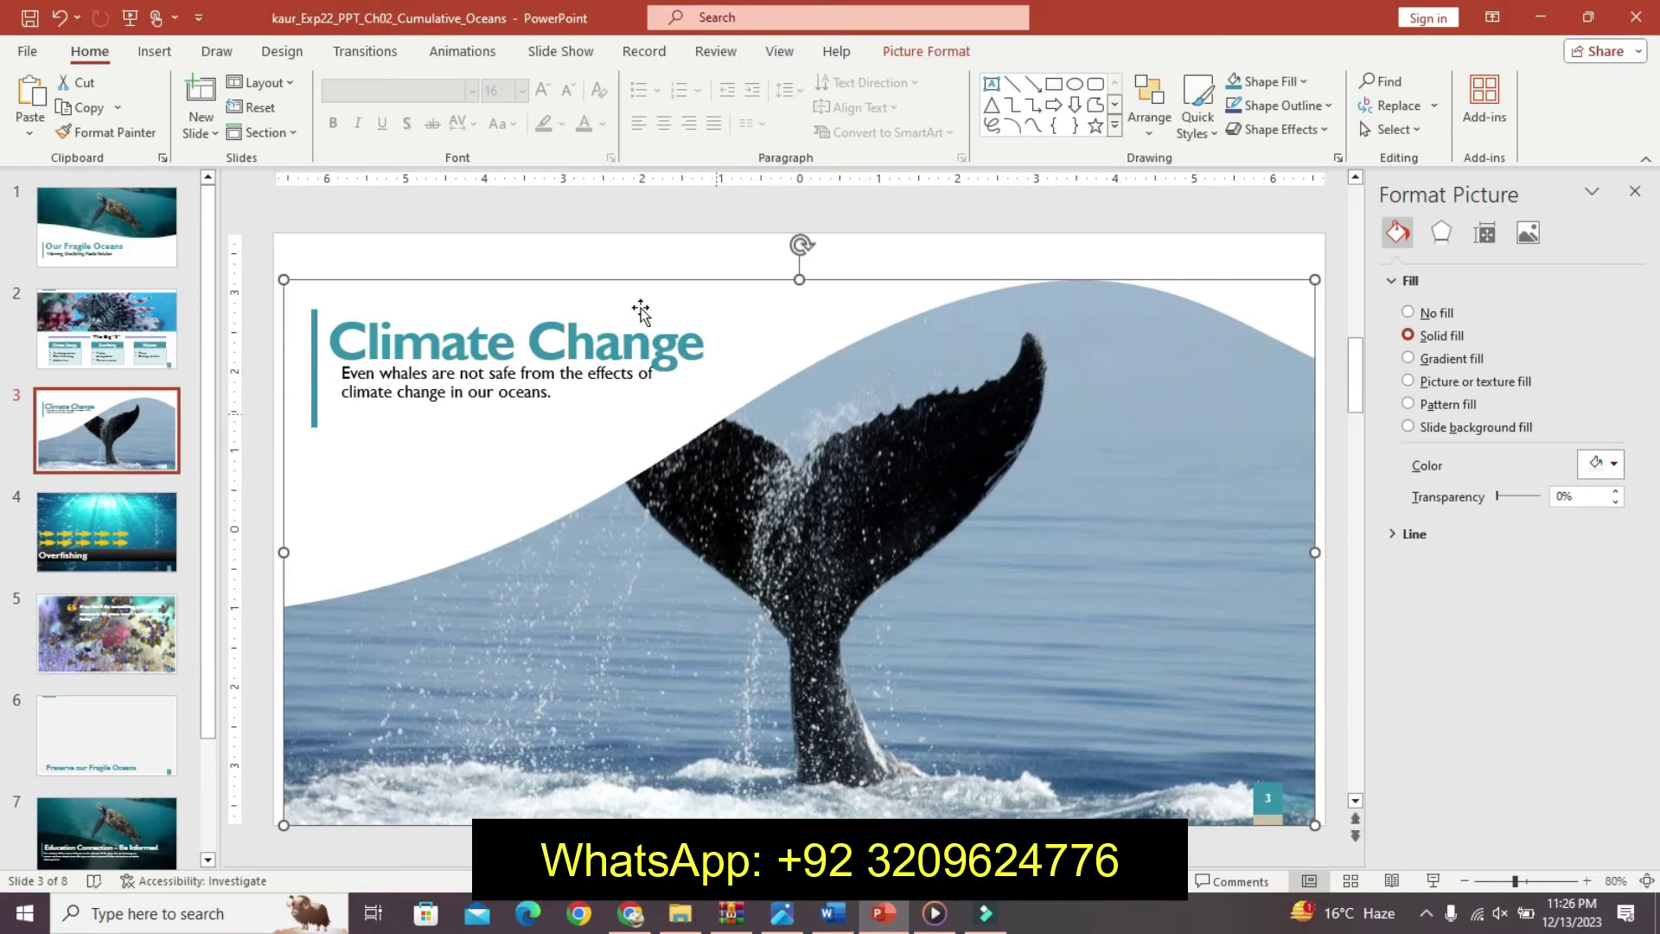
{"action": "left_click", "coordinate": [348, 367]}
{"action": "left_click_drag", "start_coordinate": [342, 372], "coordinate": [522, 373]}
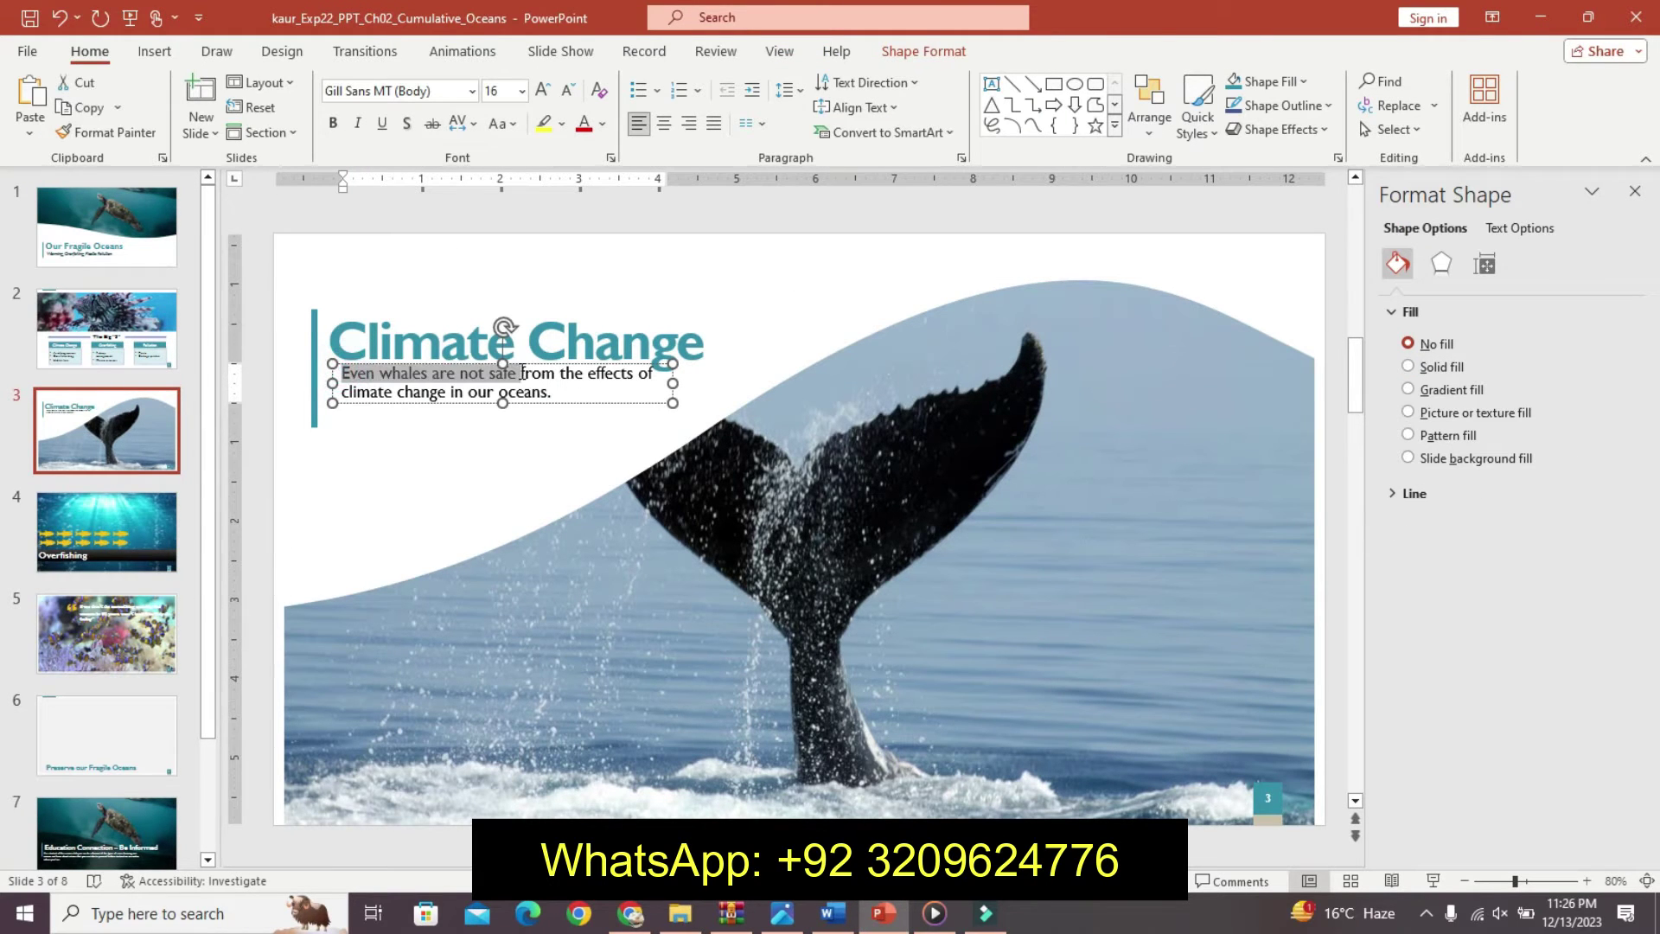
{"action": "left_click", "coordinate": [521, 91]}
{"action": "left_click", "coordinate": [510, 380]}
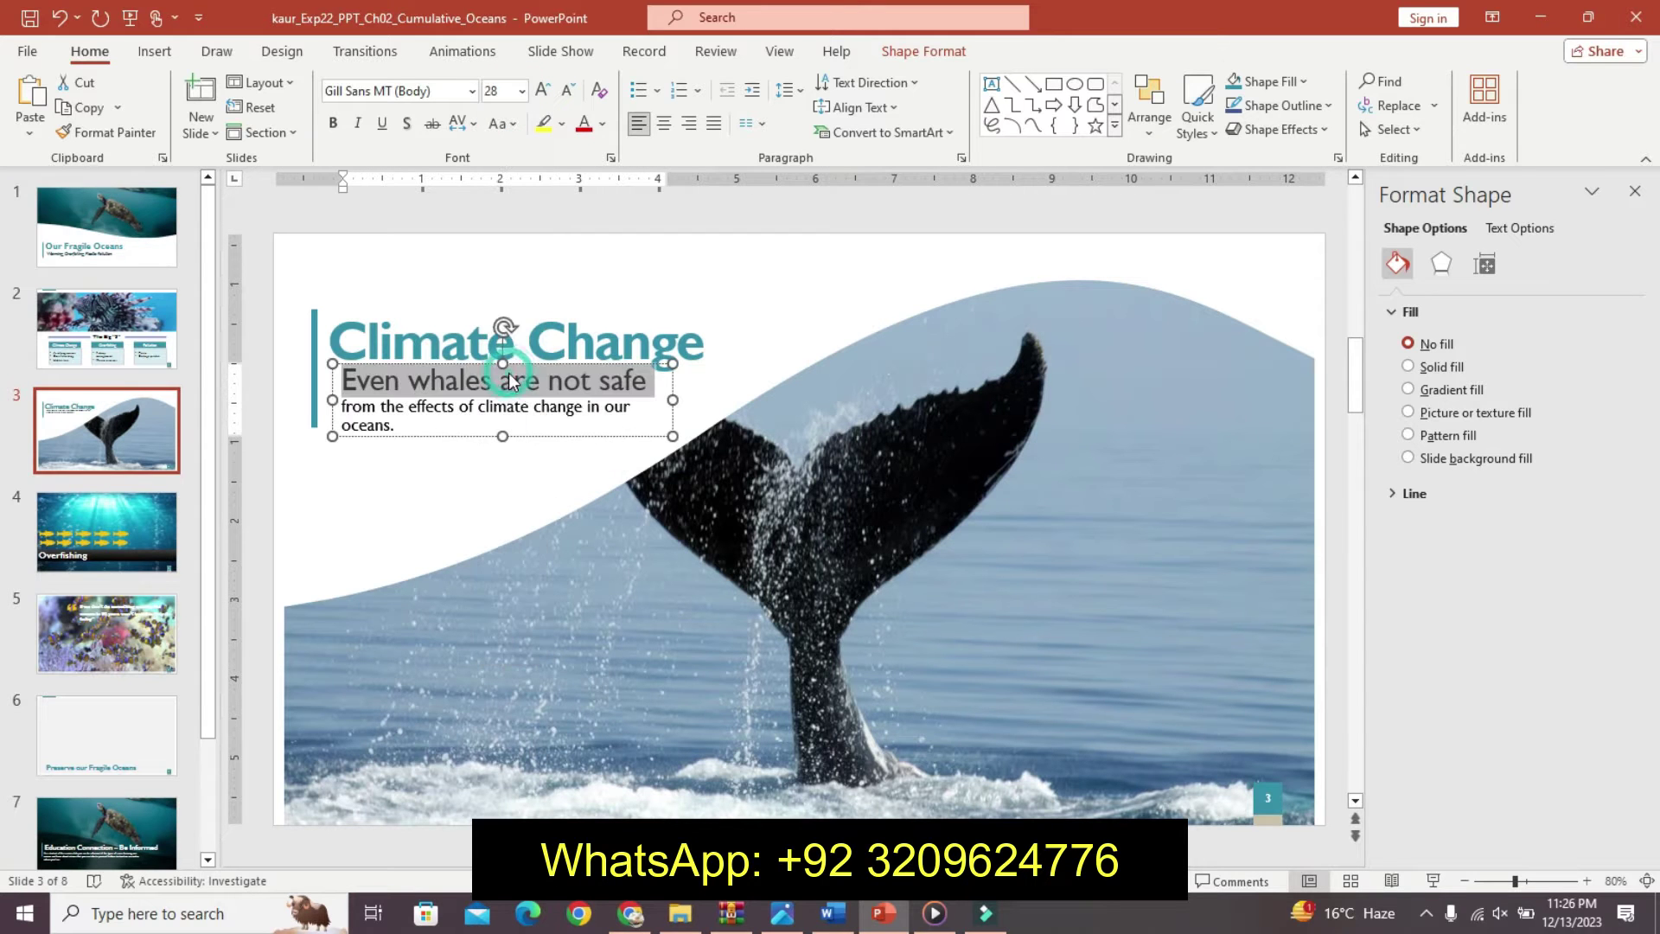
{"action": "left_click", "coordinate": [843, 921]}
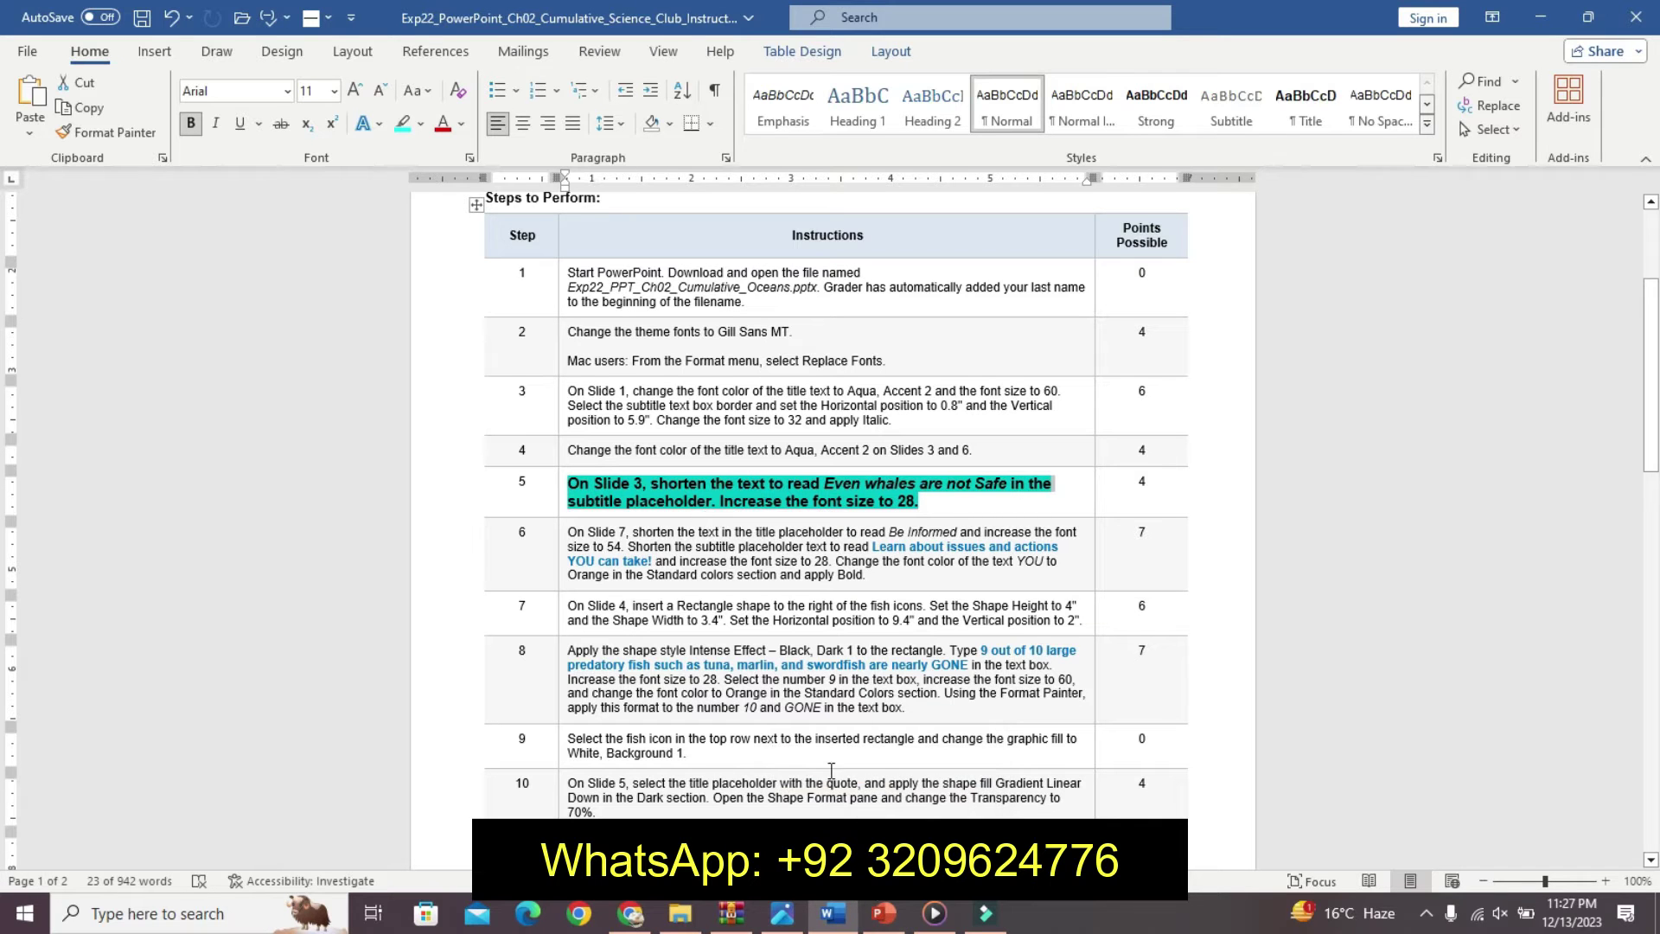
Undo step 5's formatting and make step 6 12 pt, bold and turquoise-highlighted in Word.
{"action": "key", "text": "alt+Tab"}
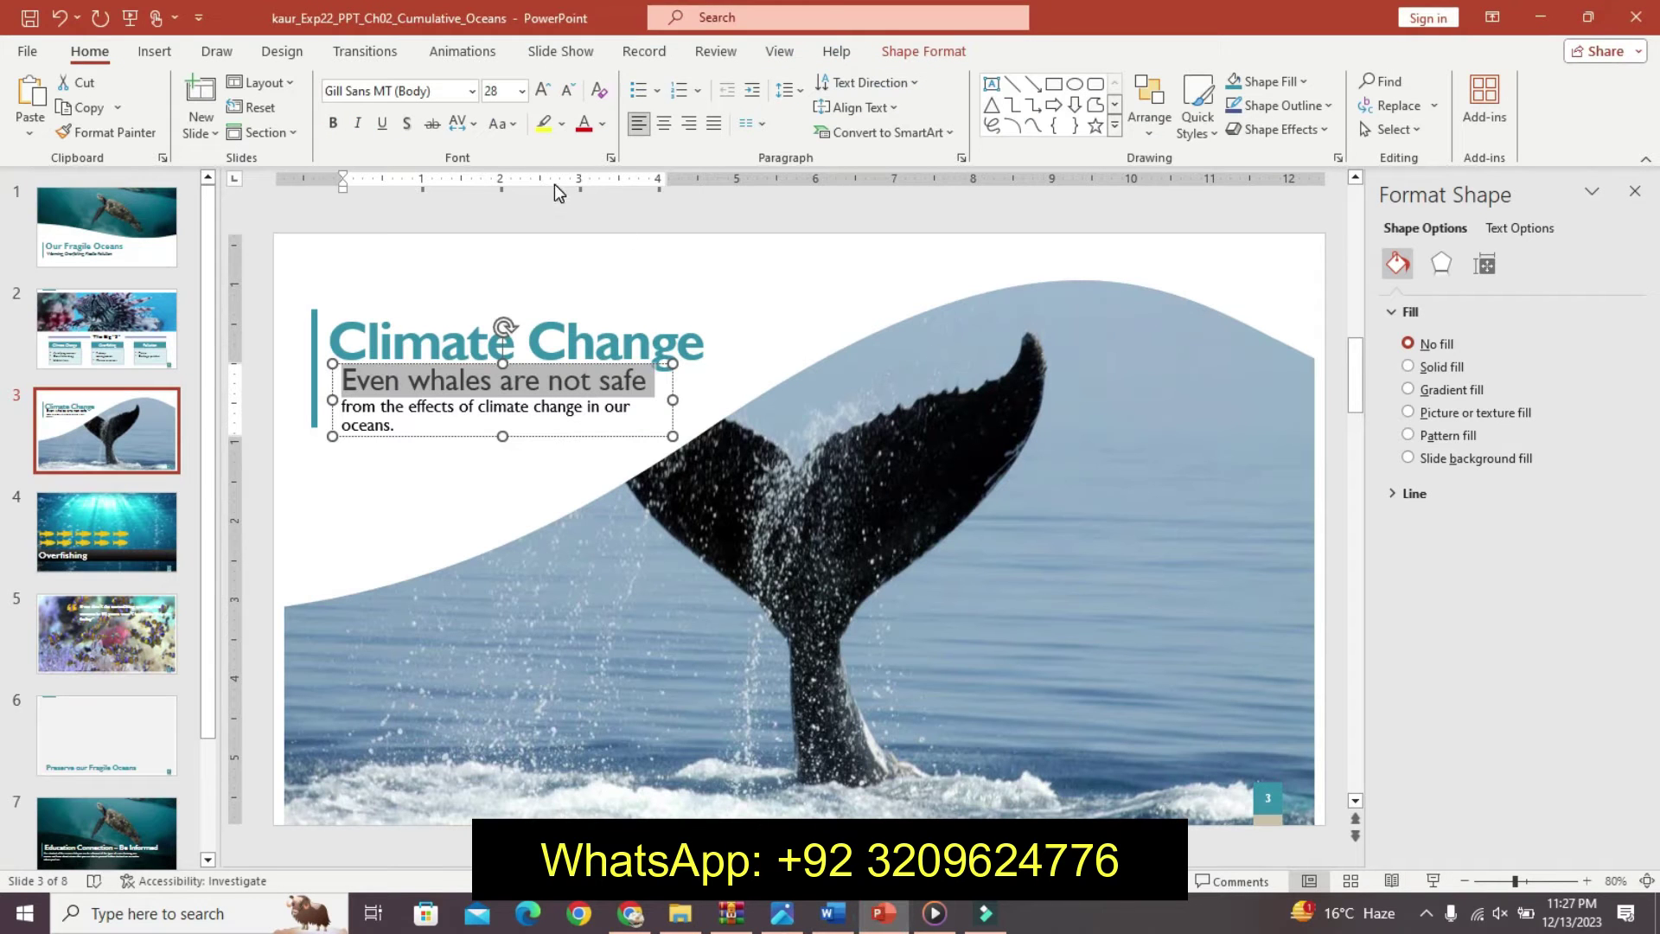
{"action": "key", "text": "alt+Tab"}
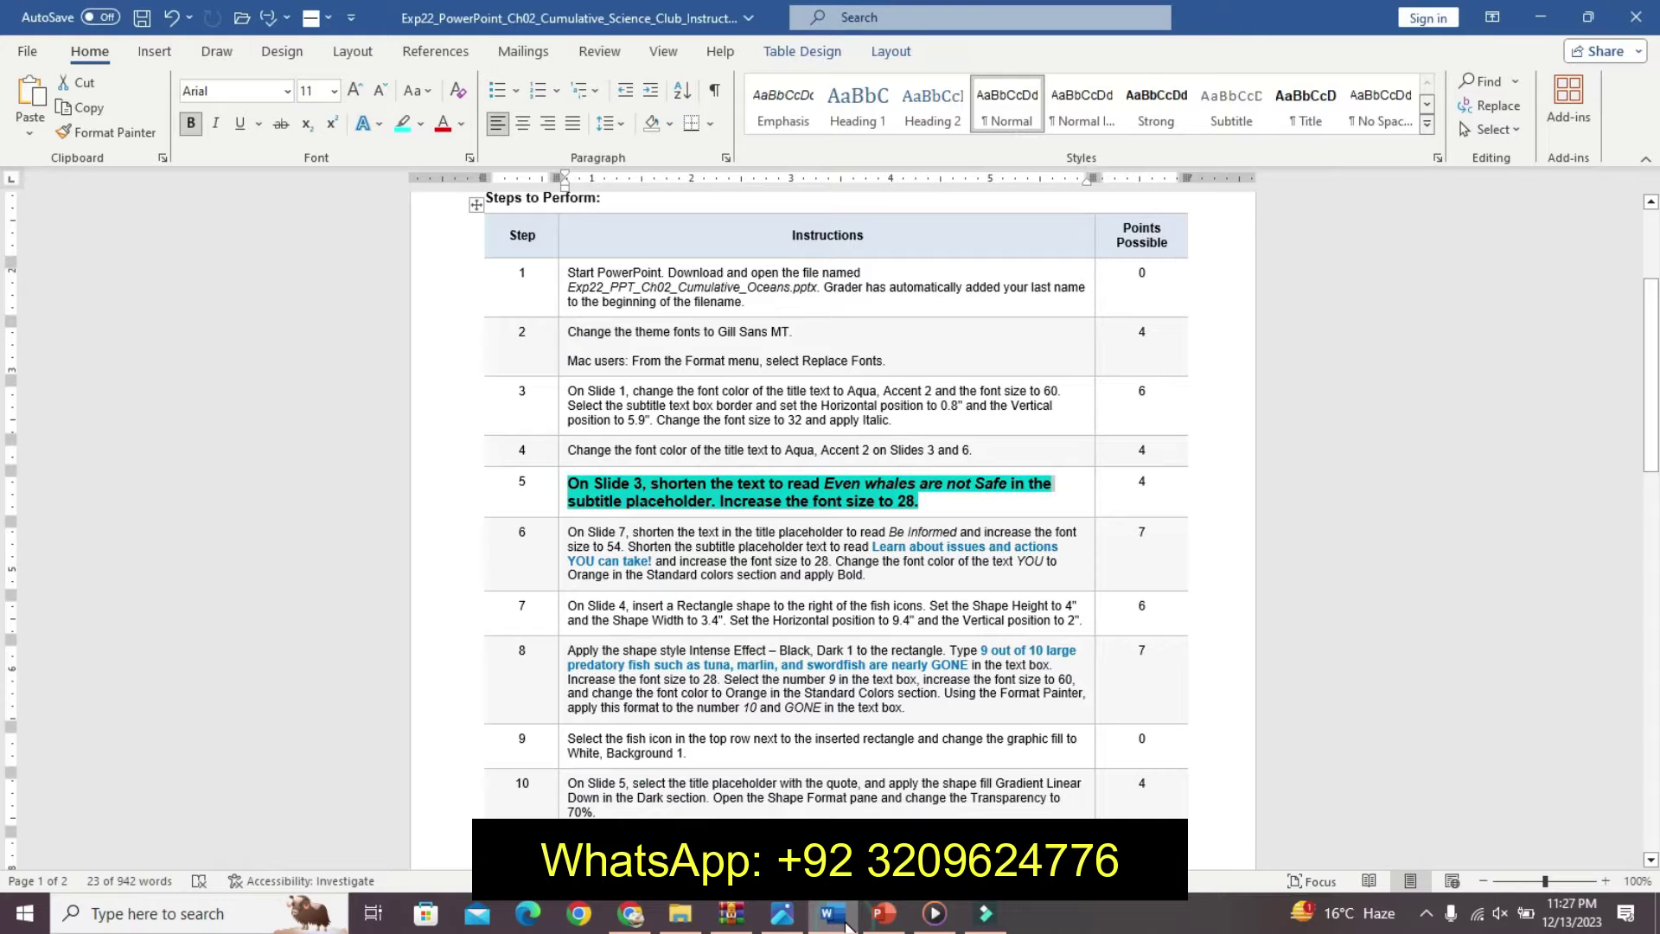
{"action": "key", "text": "ctrl+z"}
{"action": "key", "text": "ctrl+z"}
{"action": "key", "text": "ctrl+z"}
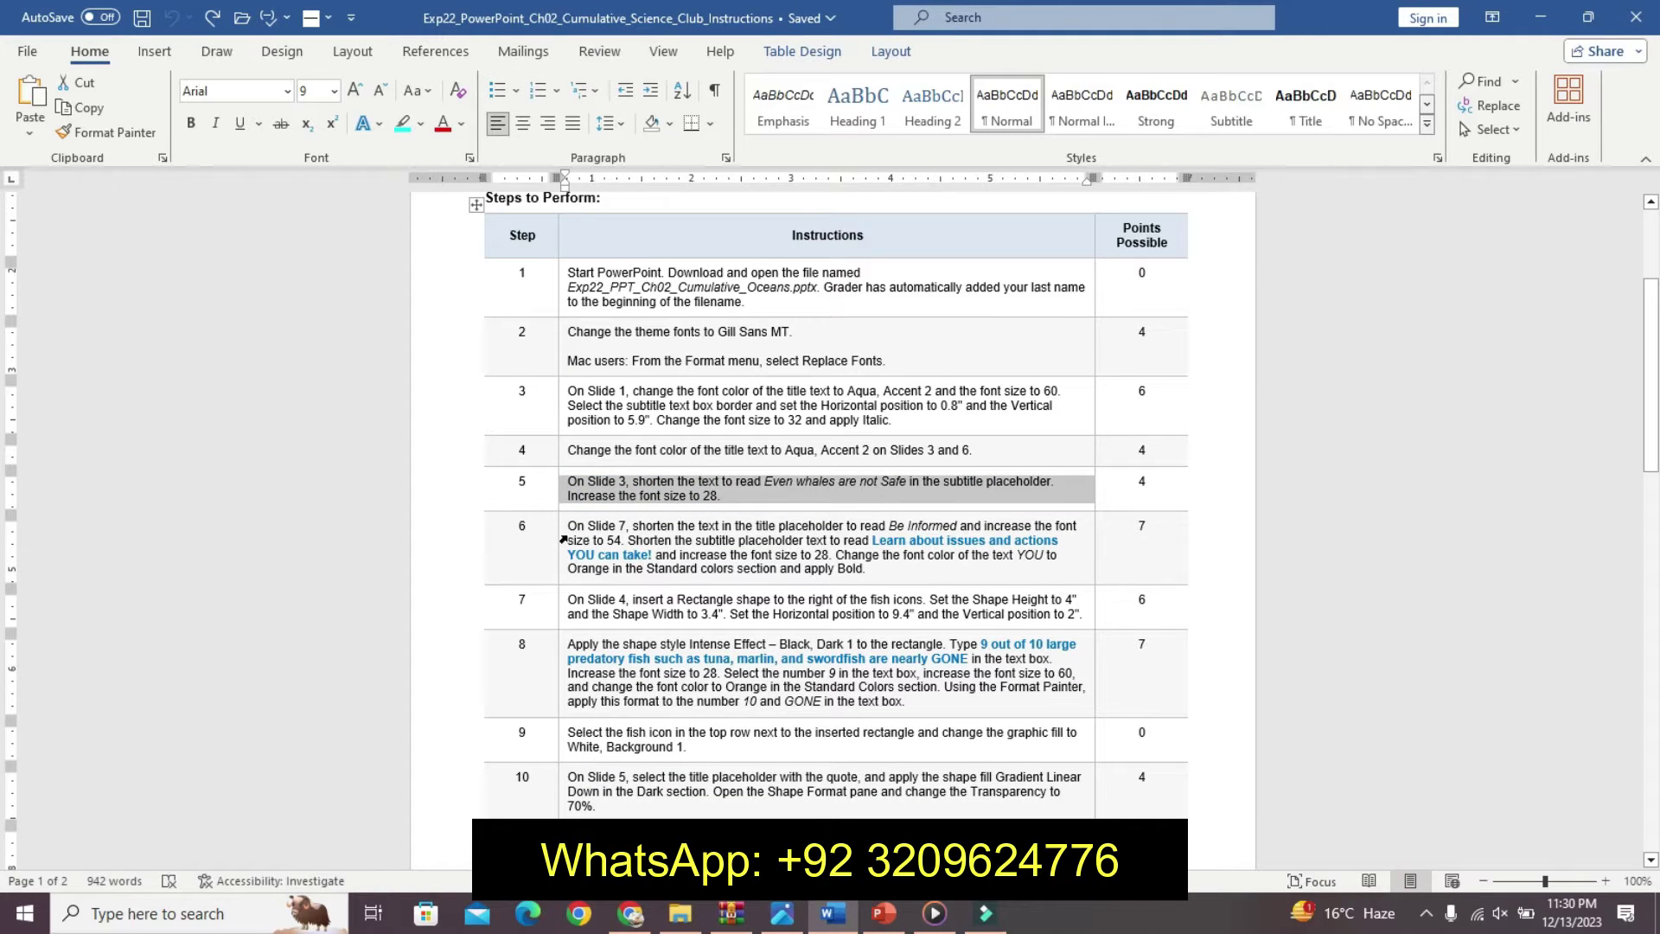
{"action": "left_click", "coordinate": [563, 539]}
{"action": "left_click", "coordinate": [703, 470]}
{"action": "left_click", "coordinate": [703, 469]}
{"action": "left_click", "coordinate": [703, 469]}
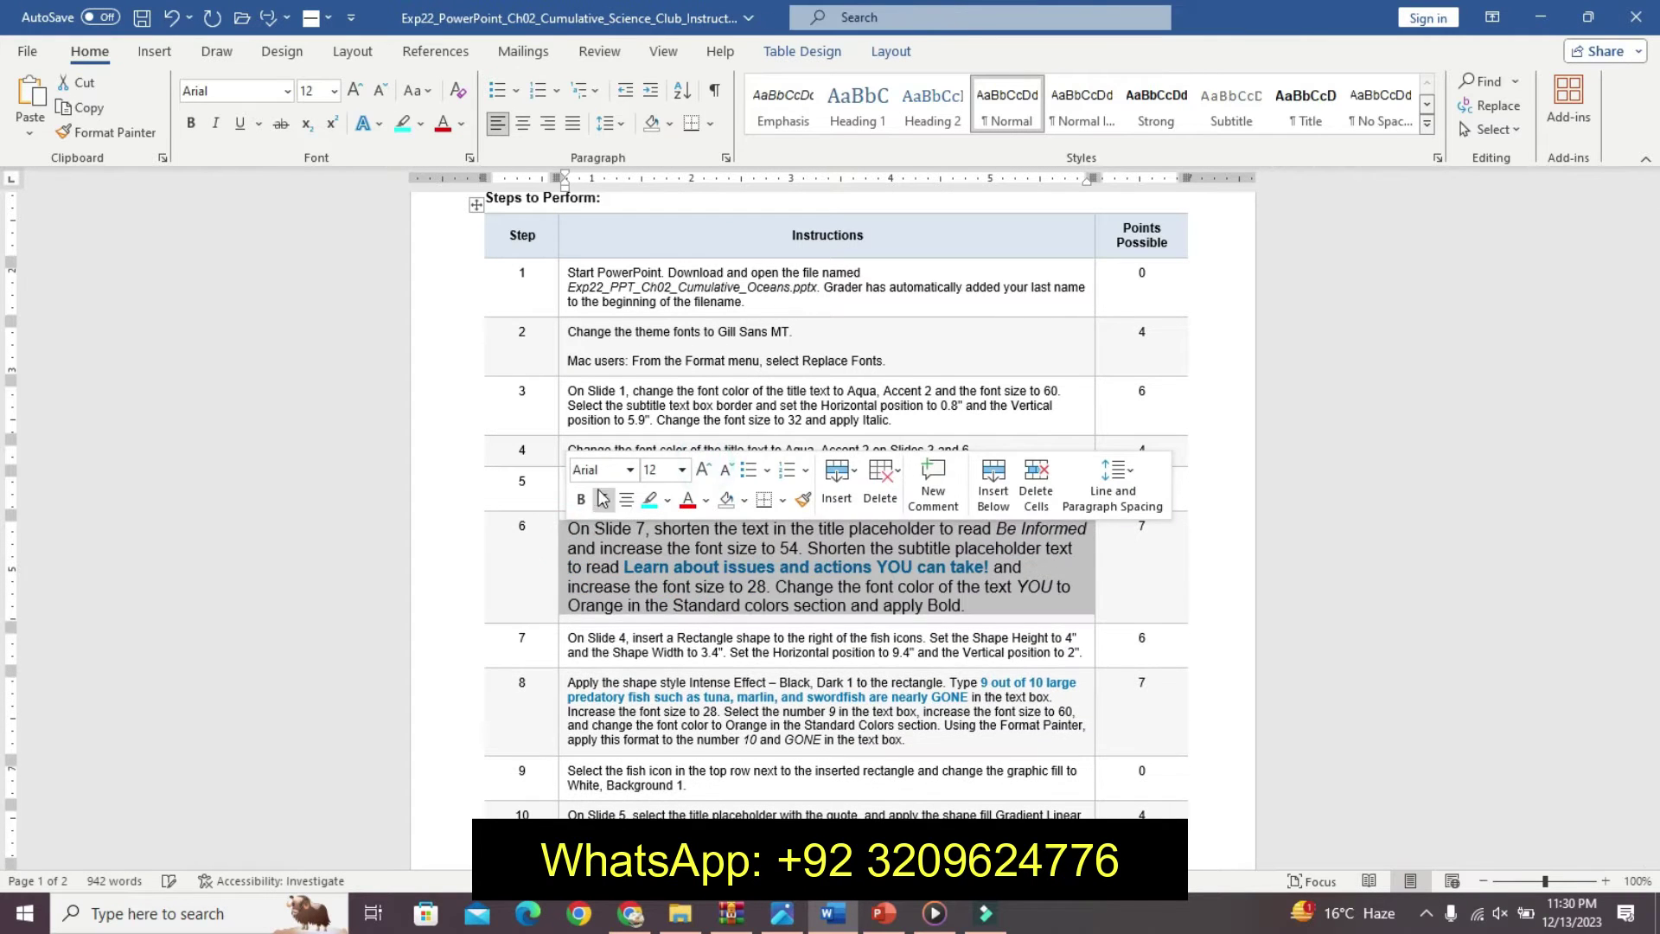
{"action": "left_click", "coordinate": [581, 499]}
{"action": "left_click", "coordinate": [668, 499]}
{"action": "left_click", "coordinate": [718, 531]}
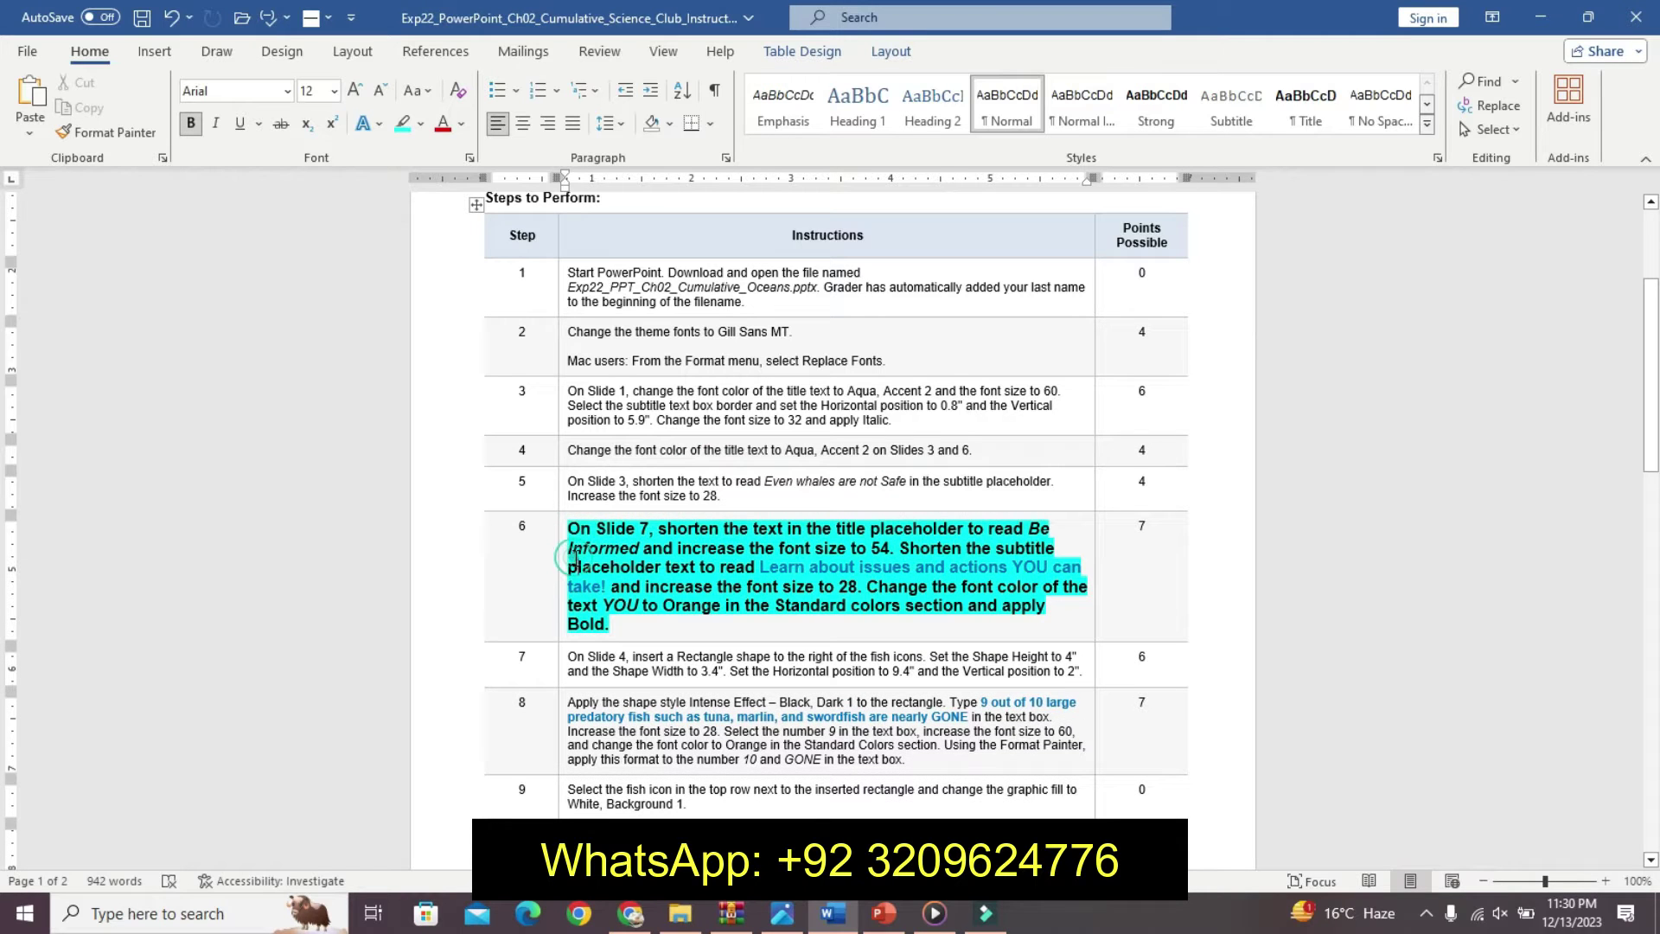
{"action": "left_click_drag", "start_coordinate": [568, 528], "coordinate": [844, 625]}
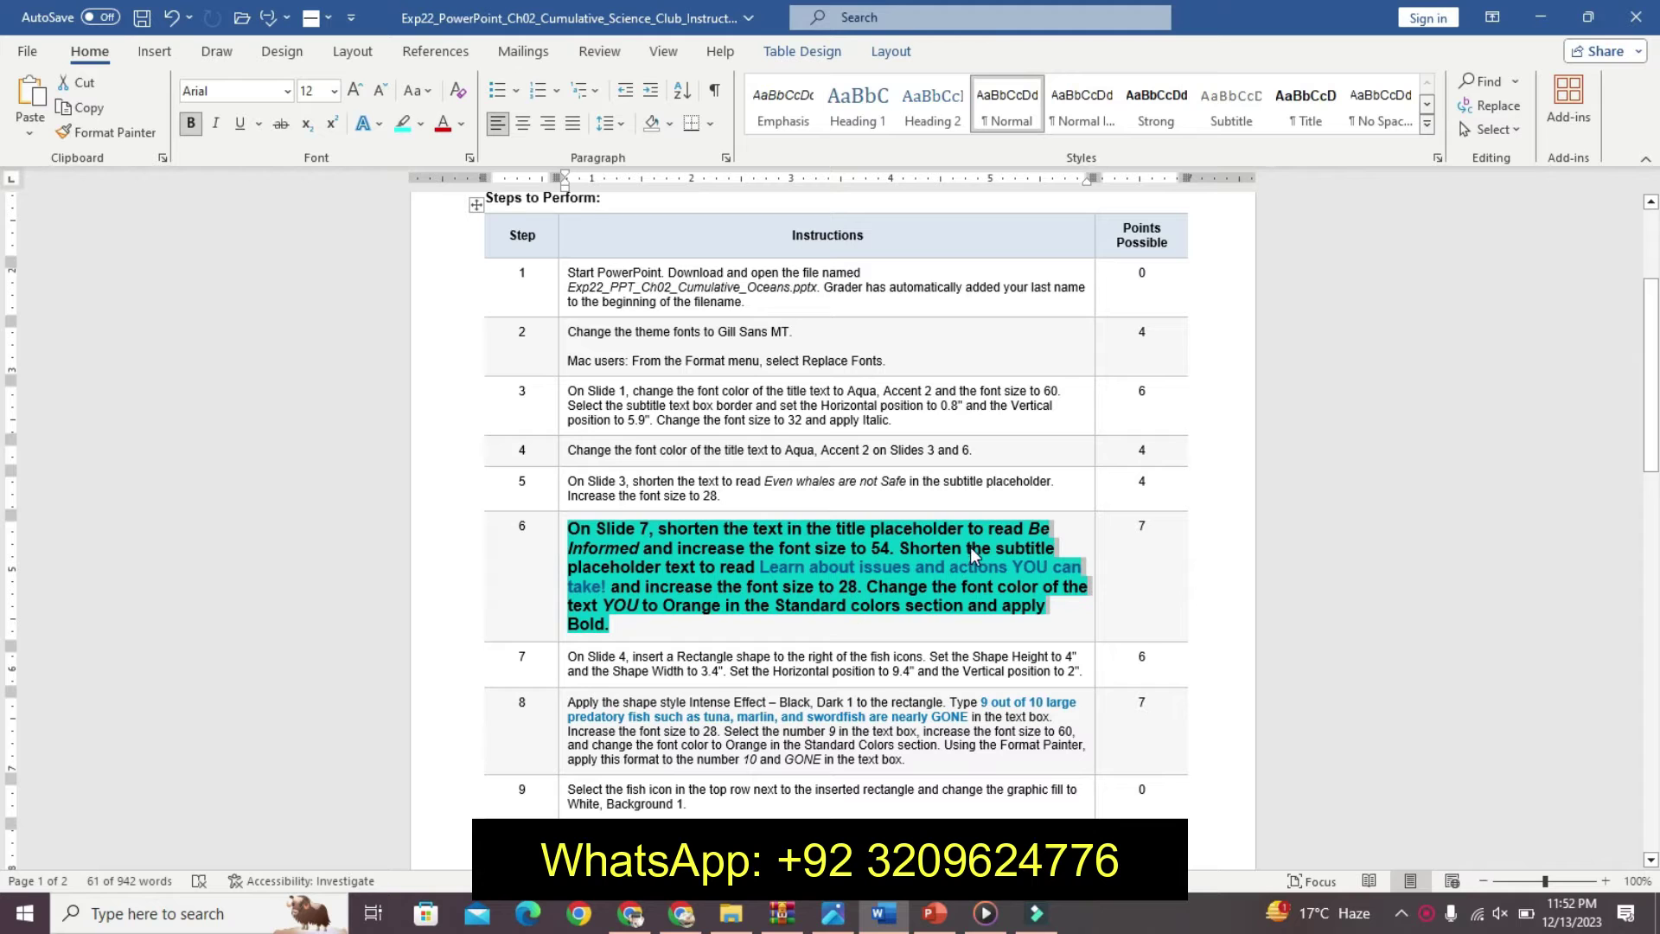
{"action": "left_click", "coordinate": [941, 916]}
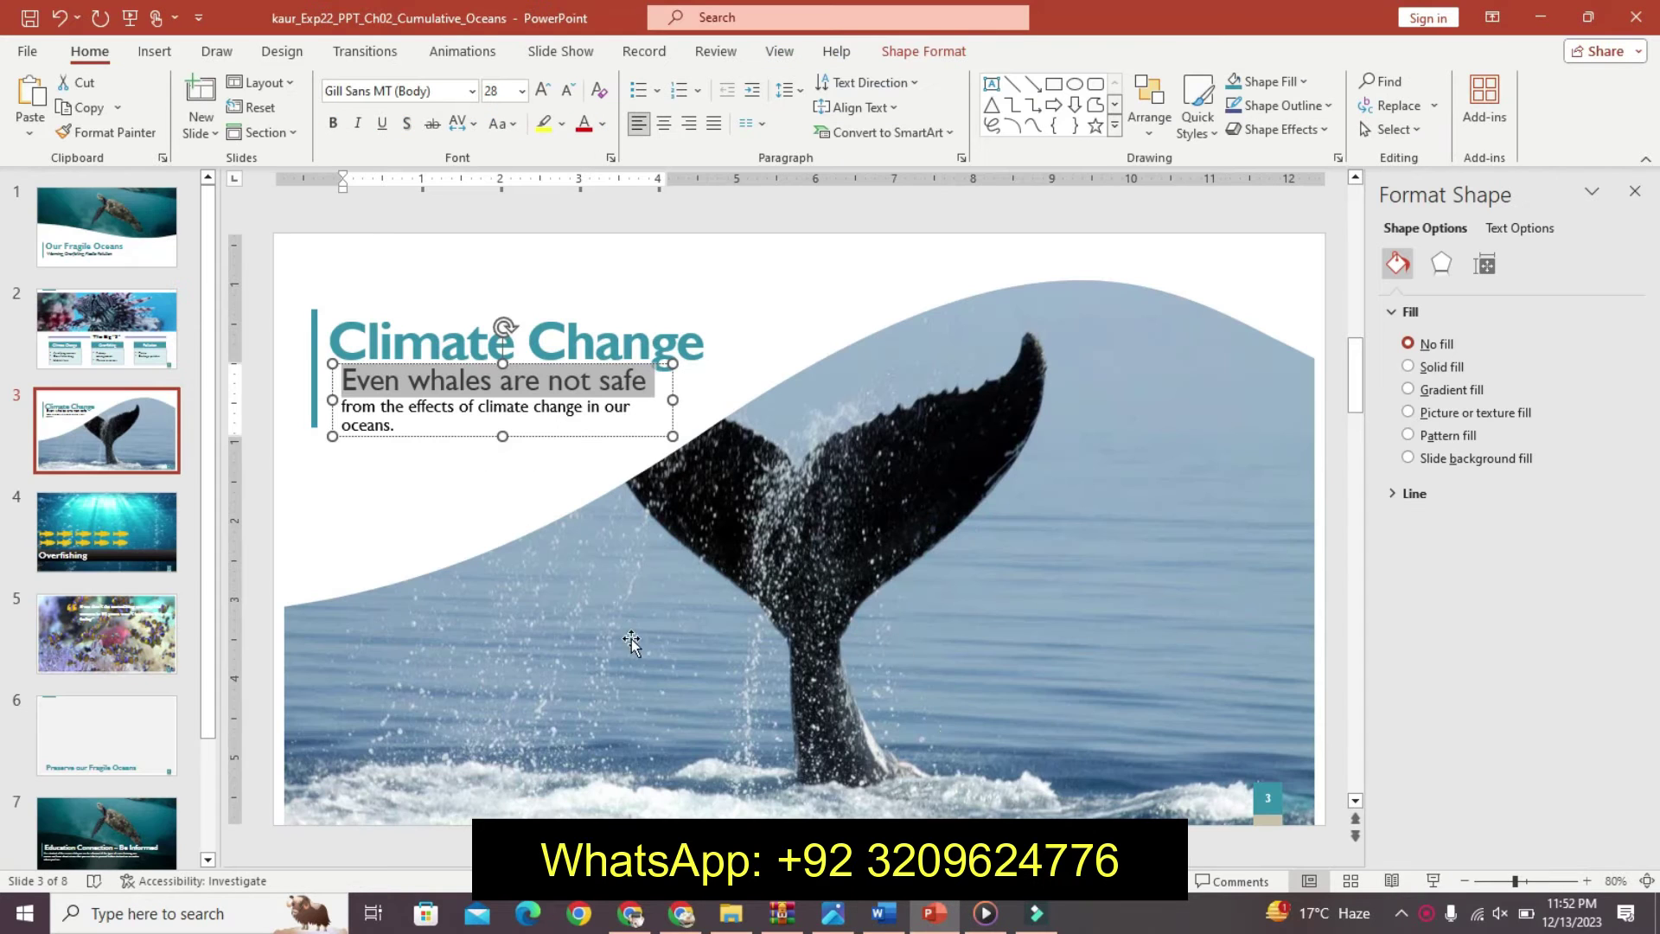
Set the slide 7 title words 'Be Informed' to 54 pt.
{"action": "left_click", "coordinate": [124, 813]}
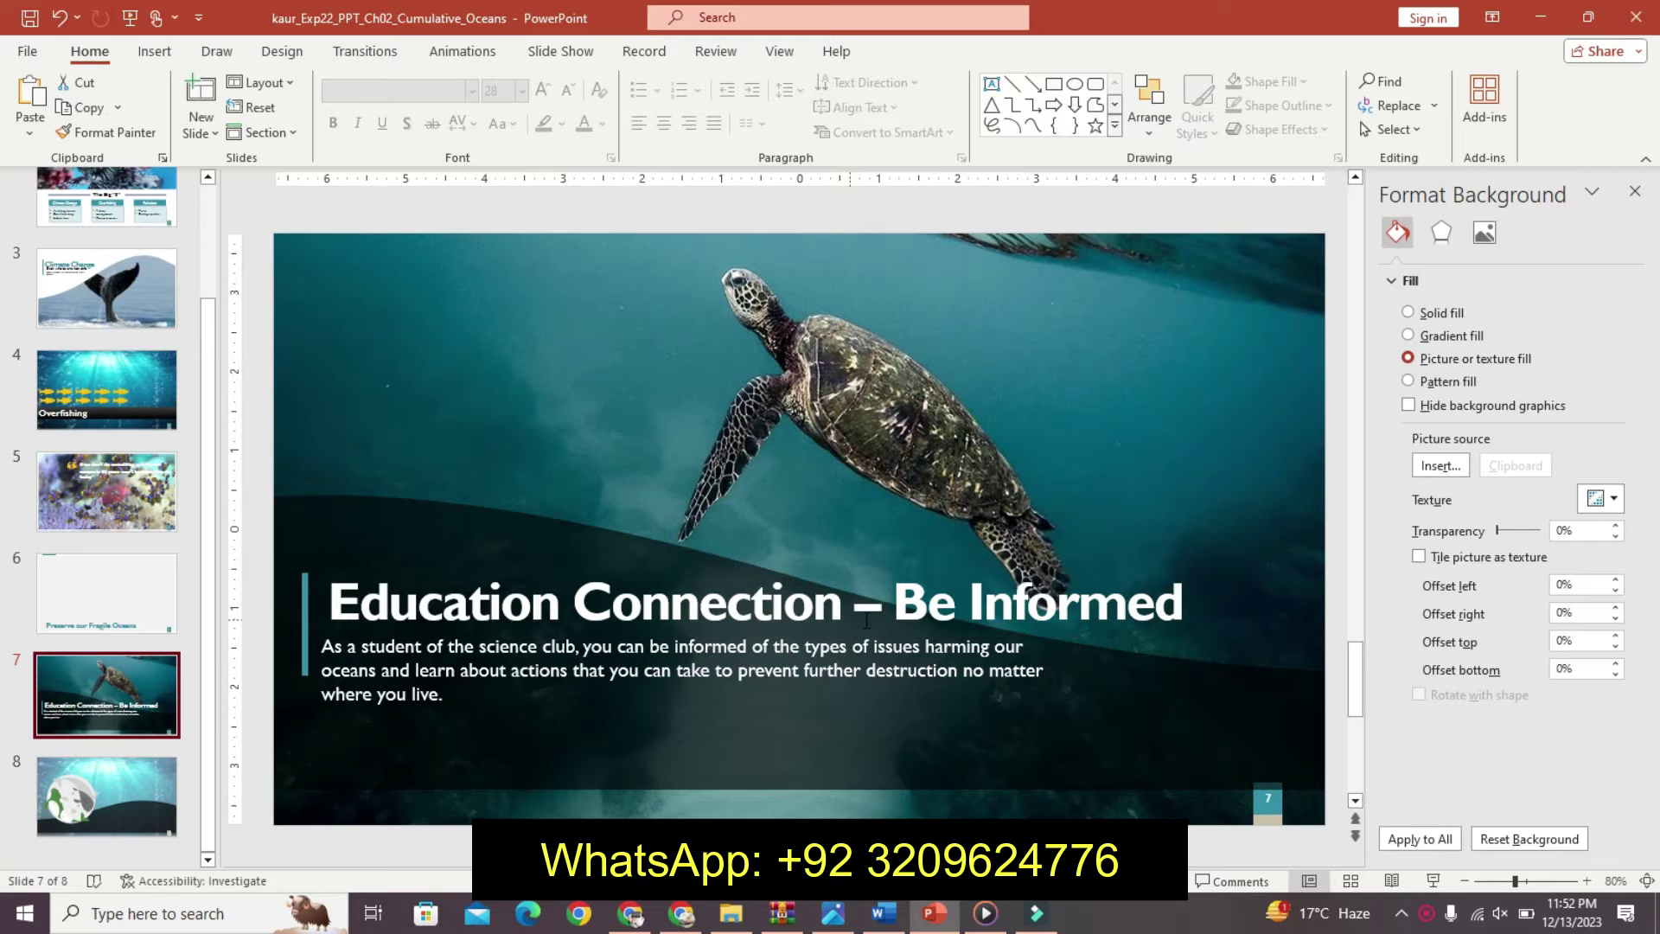
{"action": "left_click", "coordinate": [866, 619]}
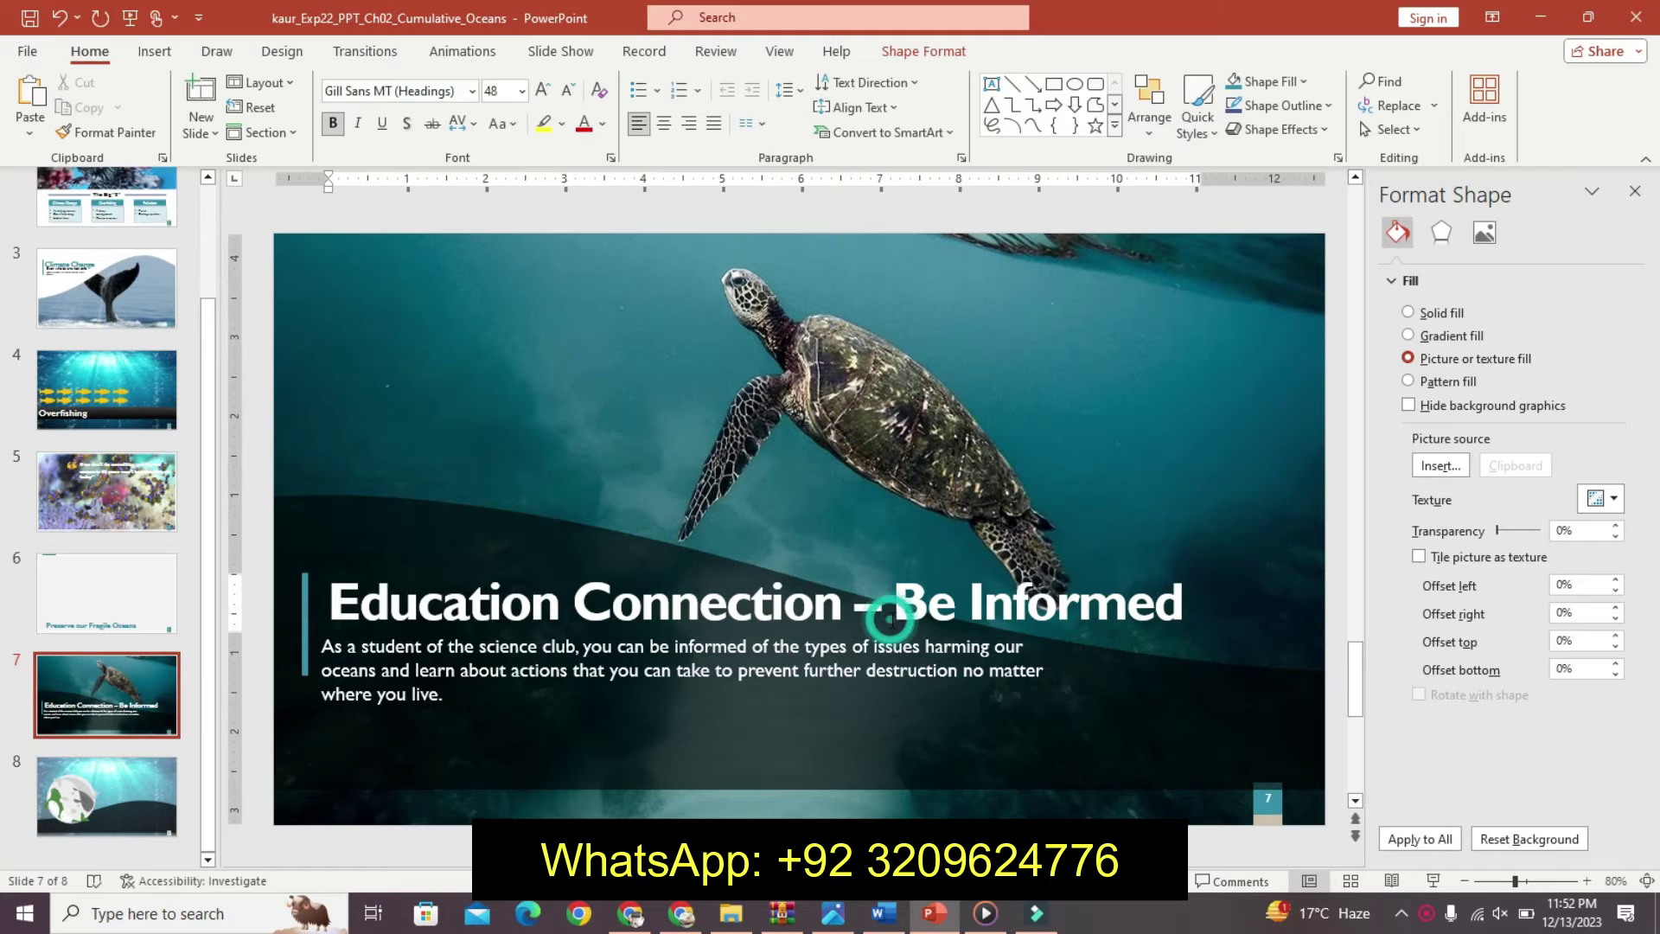
{"action": "left_click_drag", "start_coordinate": [892, 605], "coordinate": [1161, 617]}
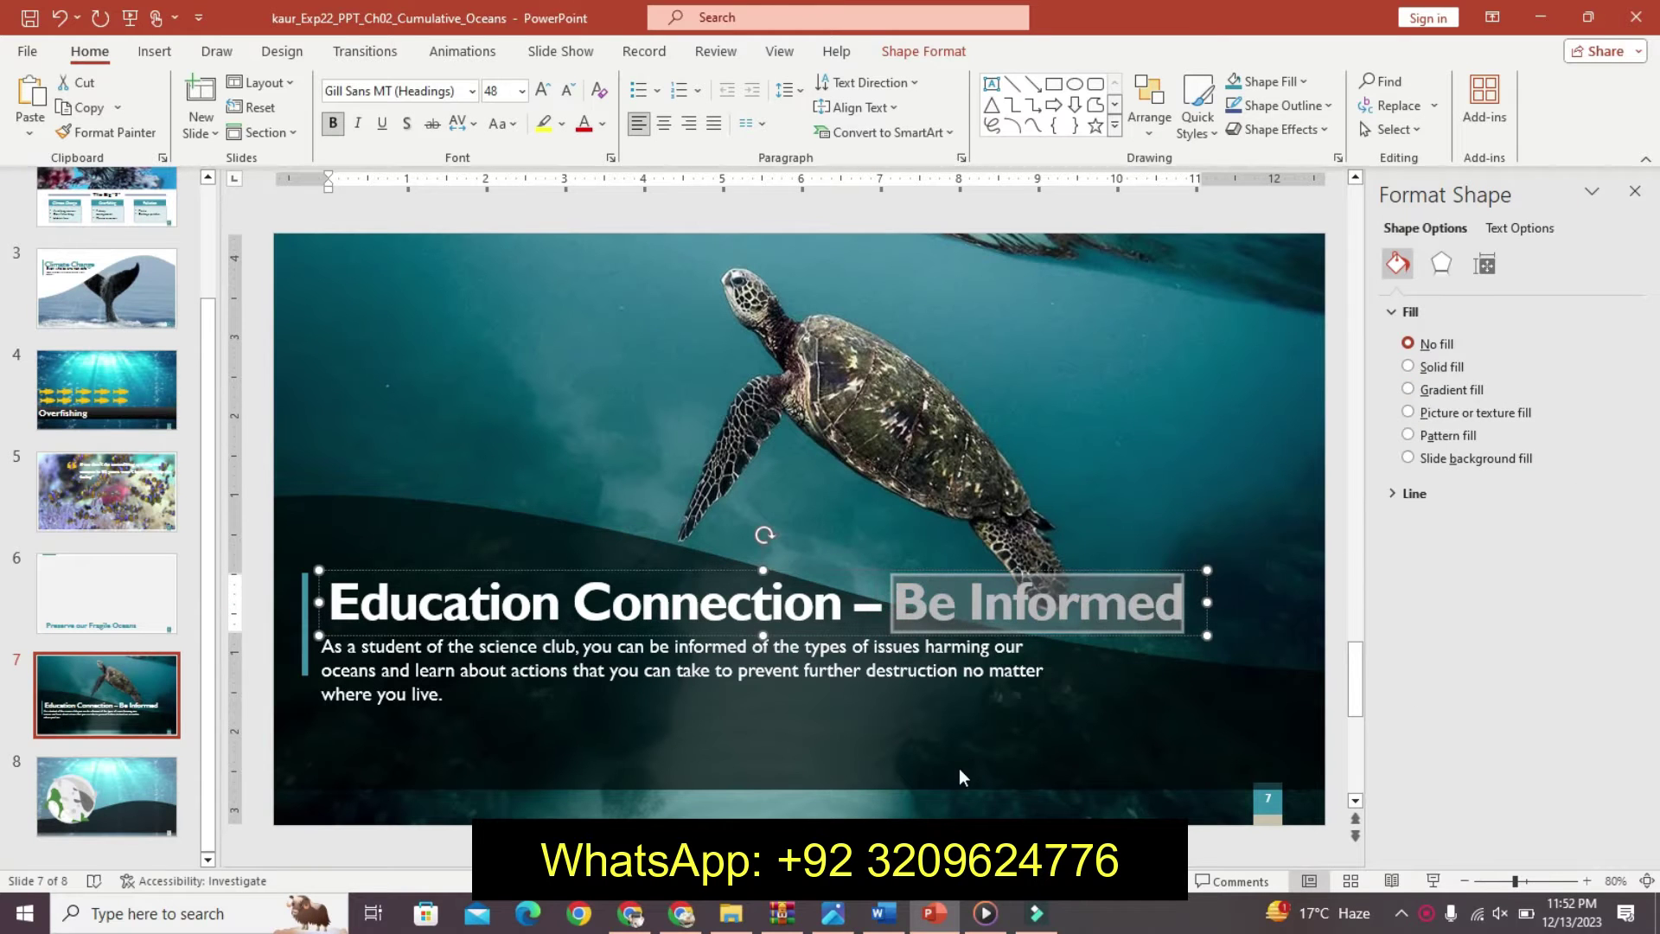
{"action": "left_click", "coordinate": [887, 915]}
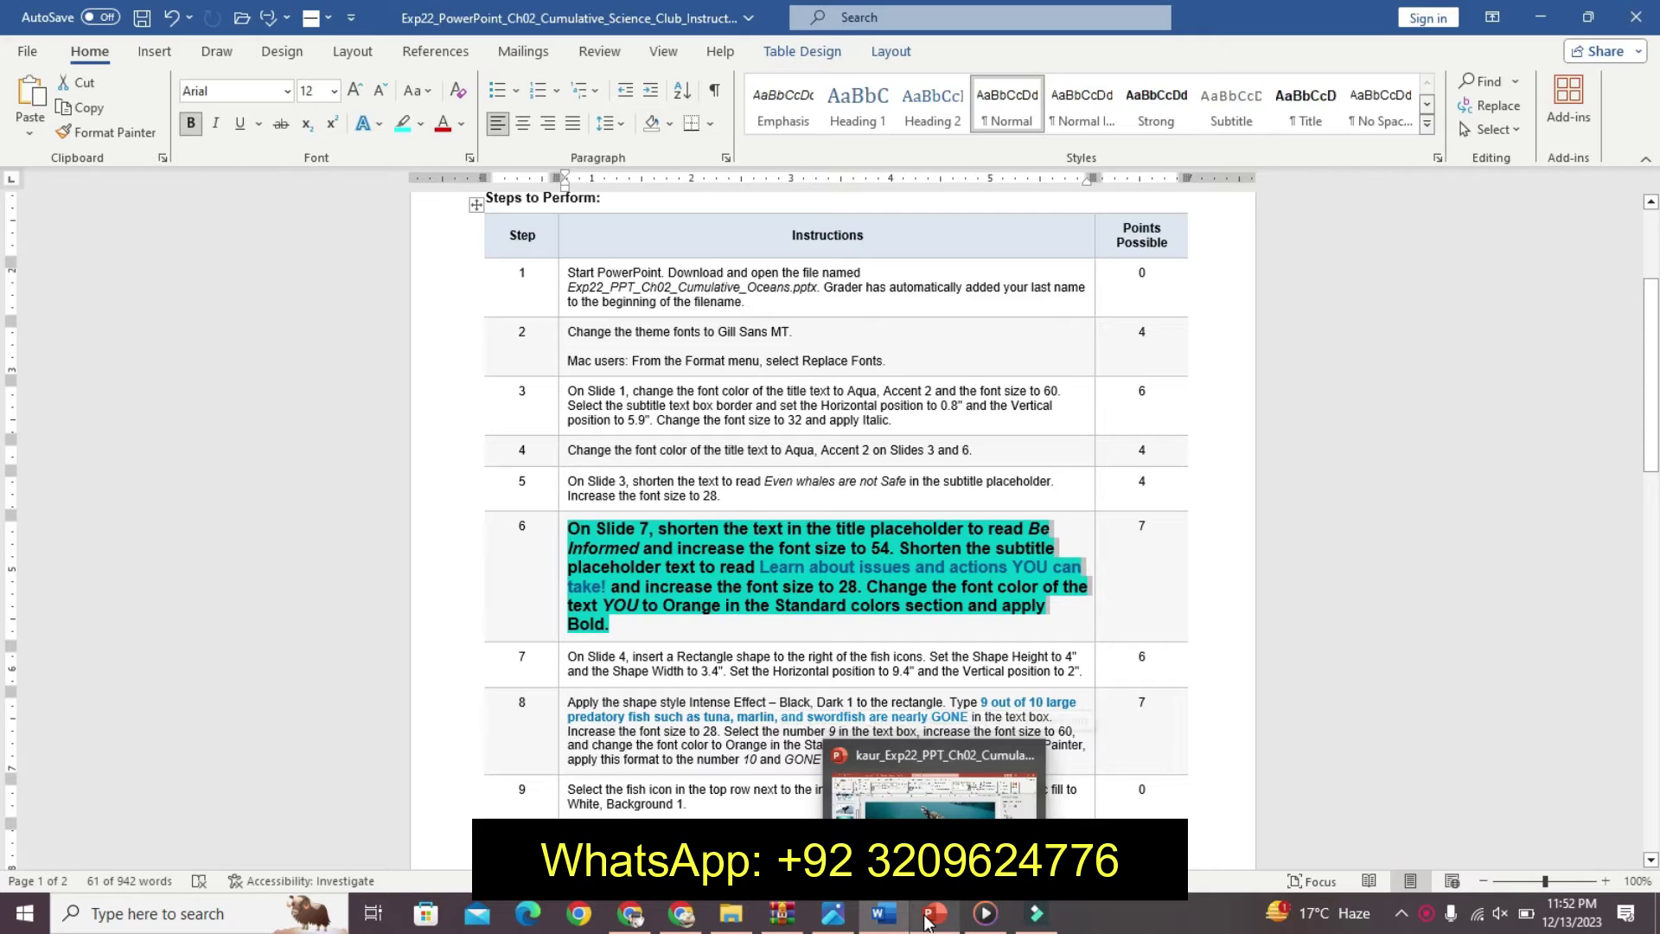
{"action": "left_click", "coordinate": [935, 913]}
{"action": "left_click", "coordinate": [522, 91]}
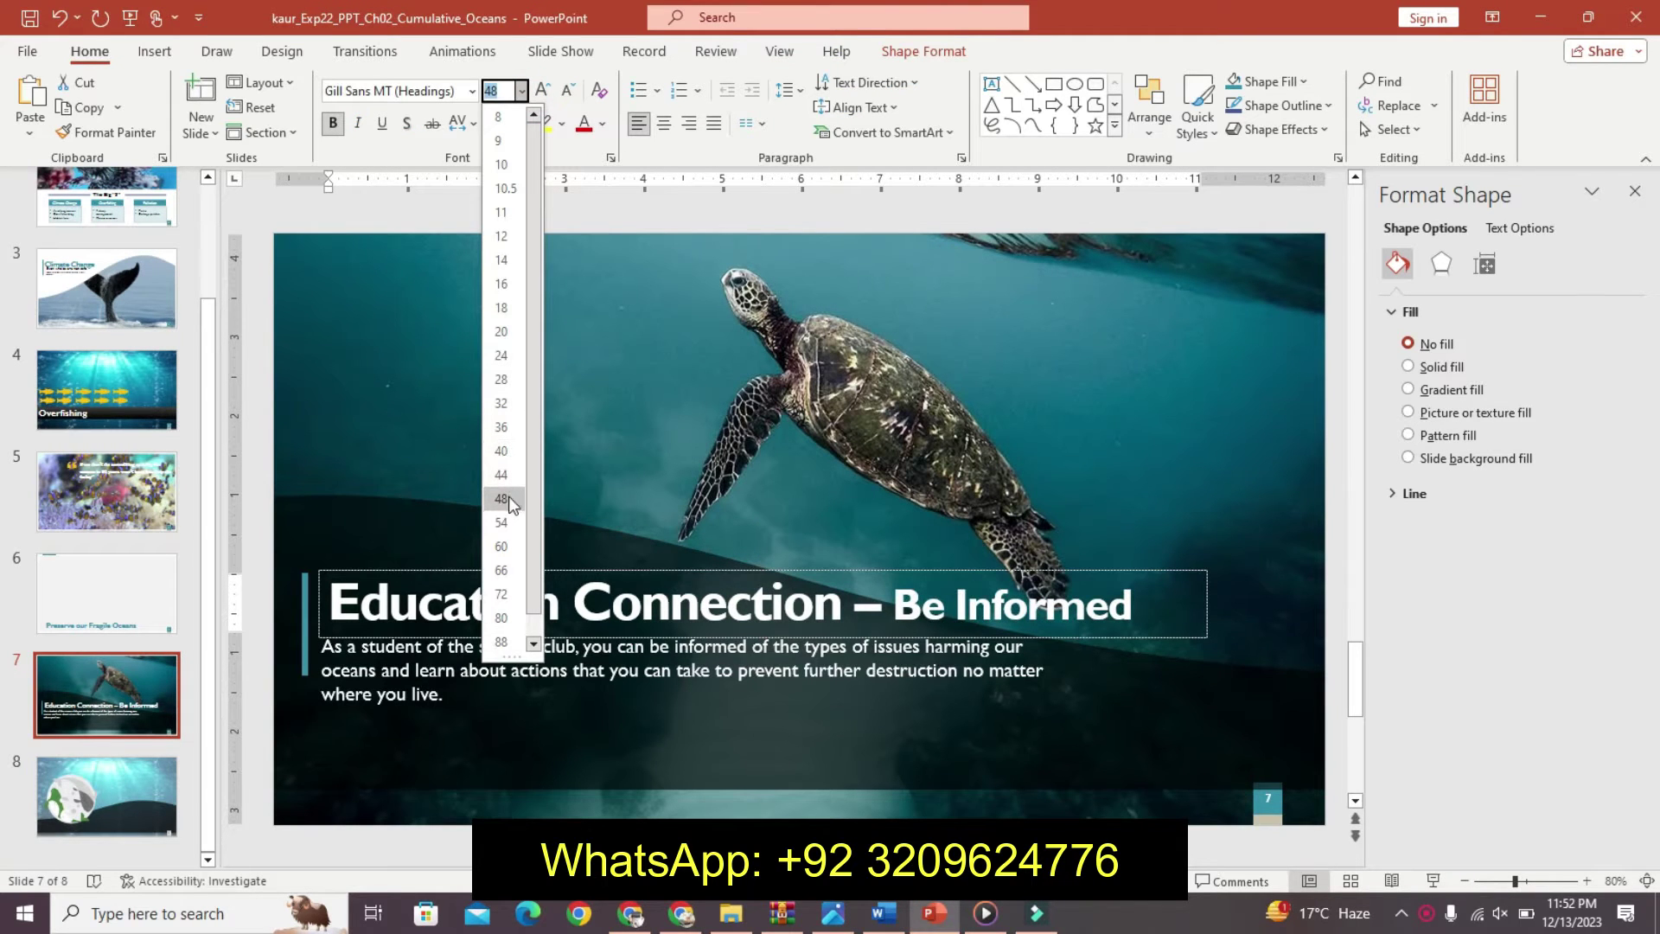
{"action": "left_click", "coordinate": [506, 522]}
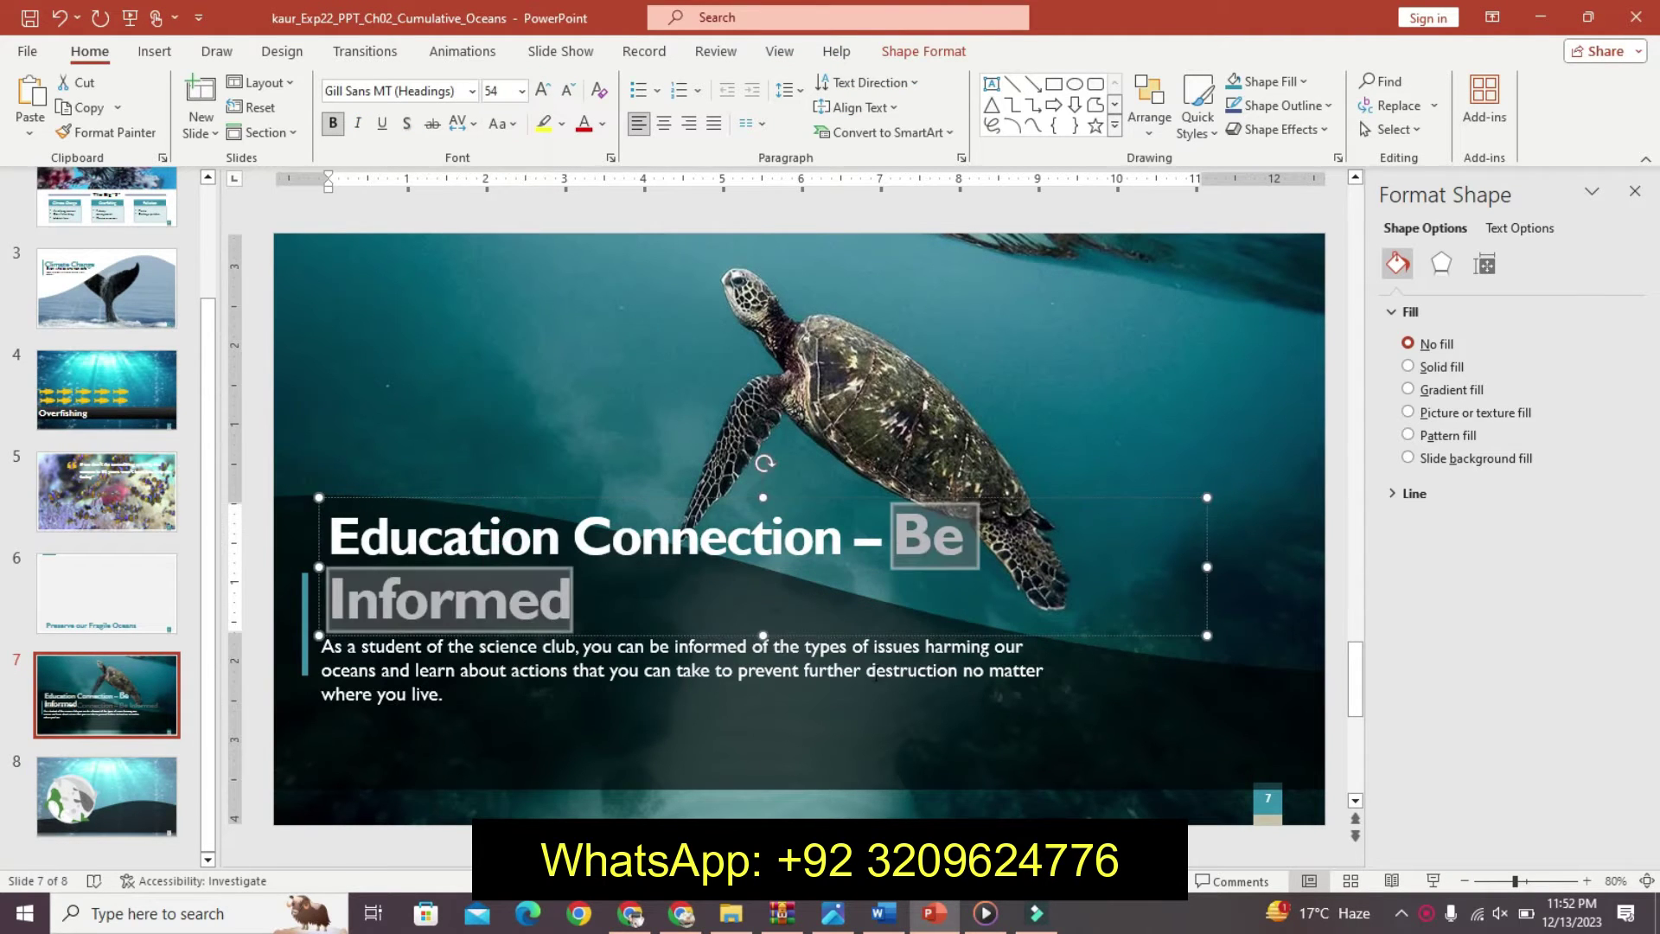
{"action": "left_click", "coordinate": [890, 921]}
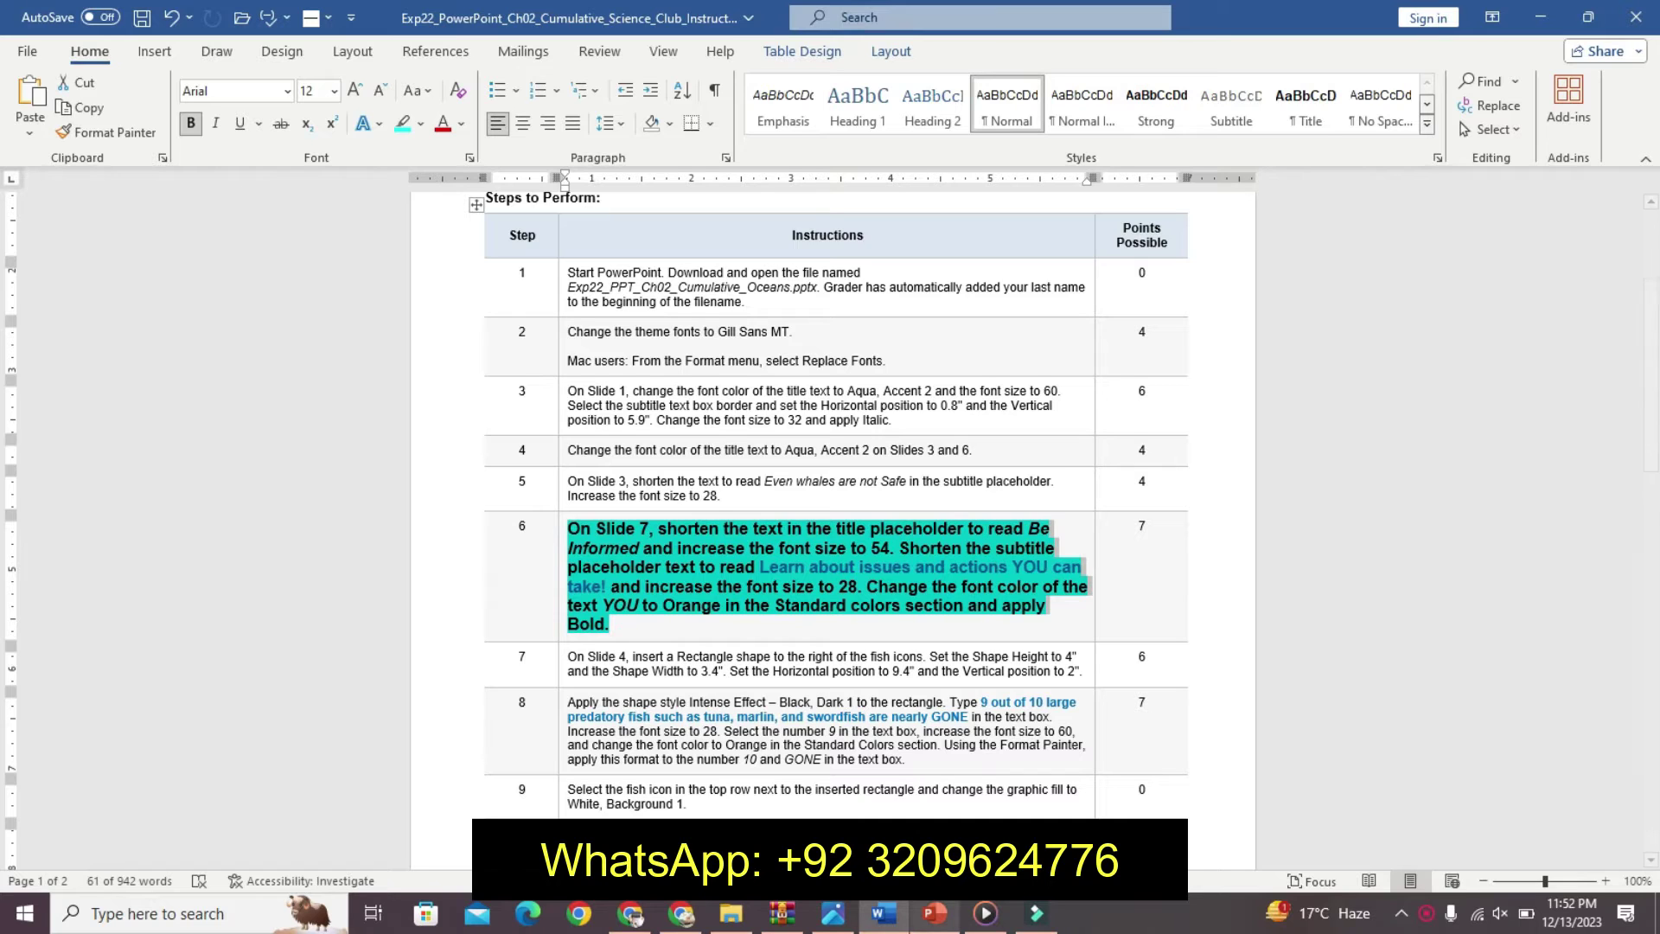
Select 'Learn about issues and actions YOU can take!' in Word's step 6, then return to slide 7.
{"action": "left_click", "coordinate": [810, 568]}
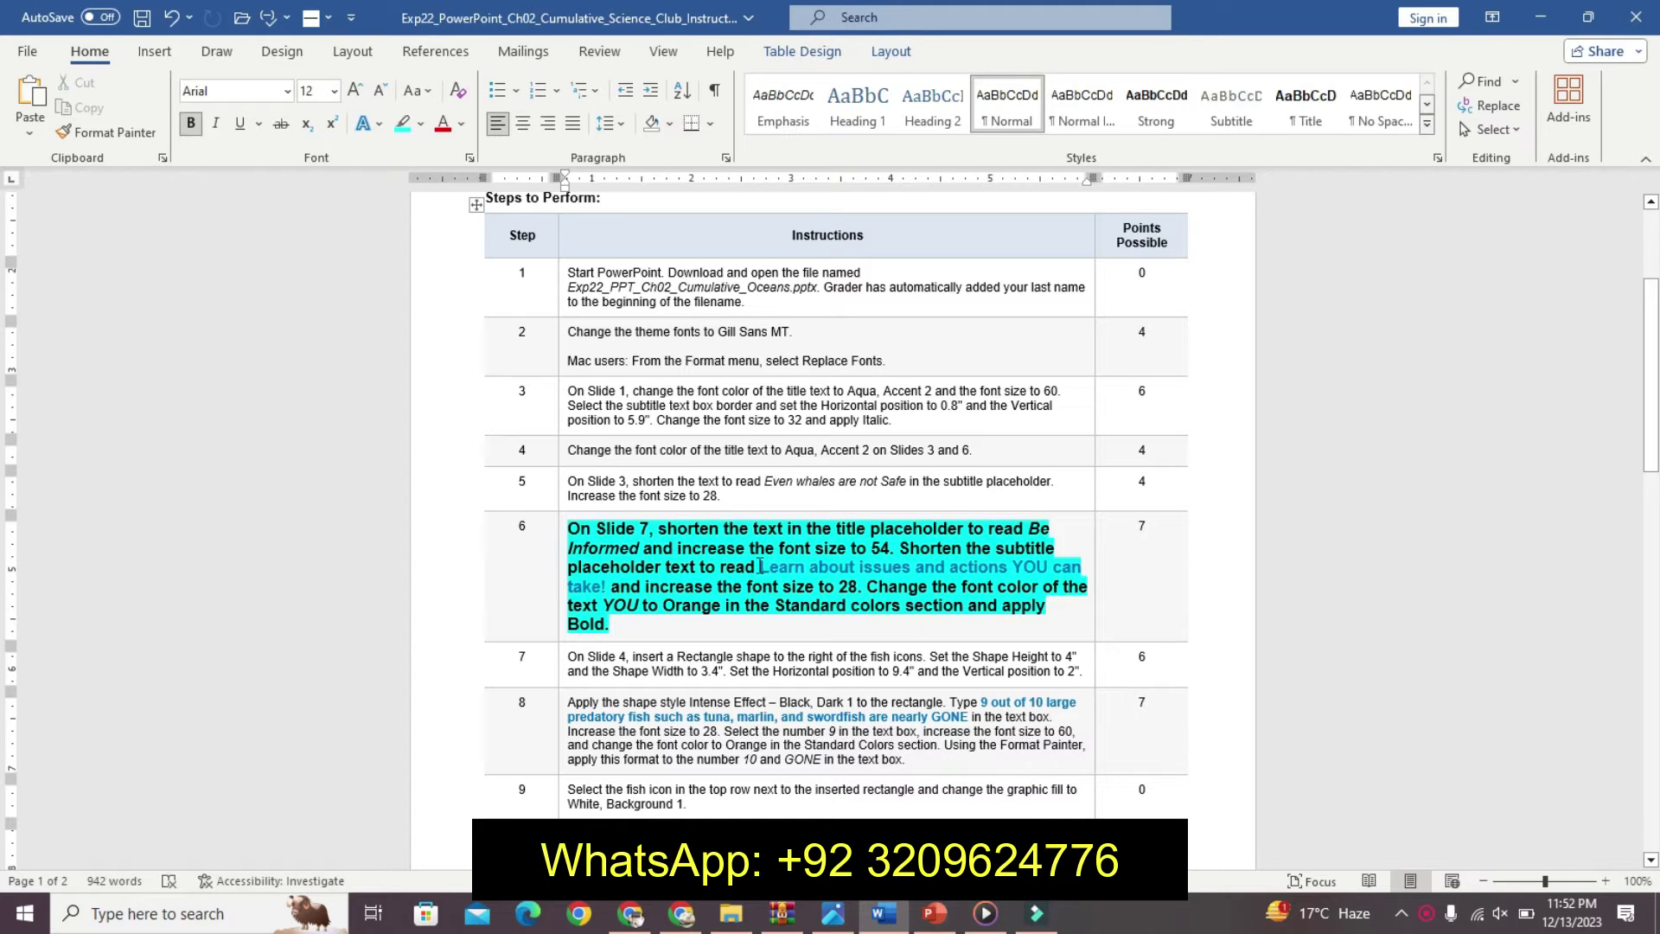
{"action": "left_click_drag", "start_coordinate": [761, 566], "coordinate": [623, 595]}
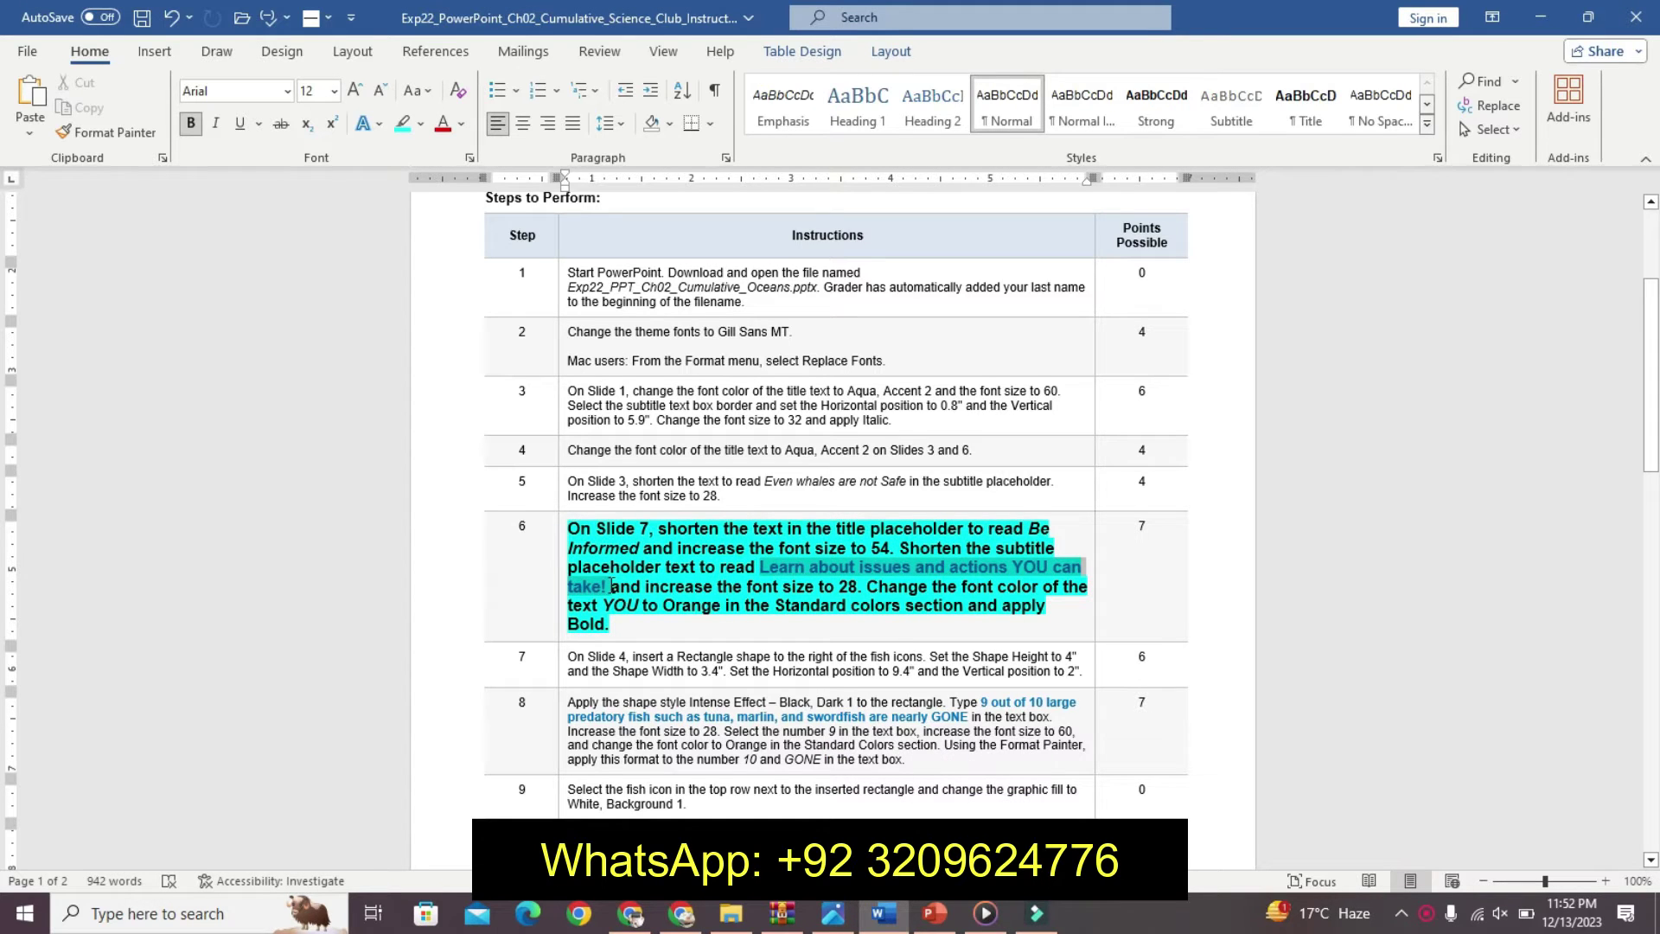
{"action": "left_click_drag", "start_coordinate": [611, 585], "coordinate": [611, 586]}
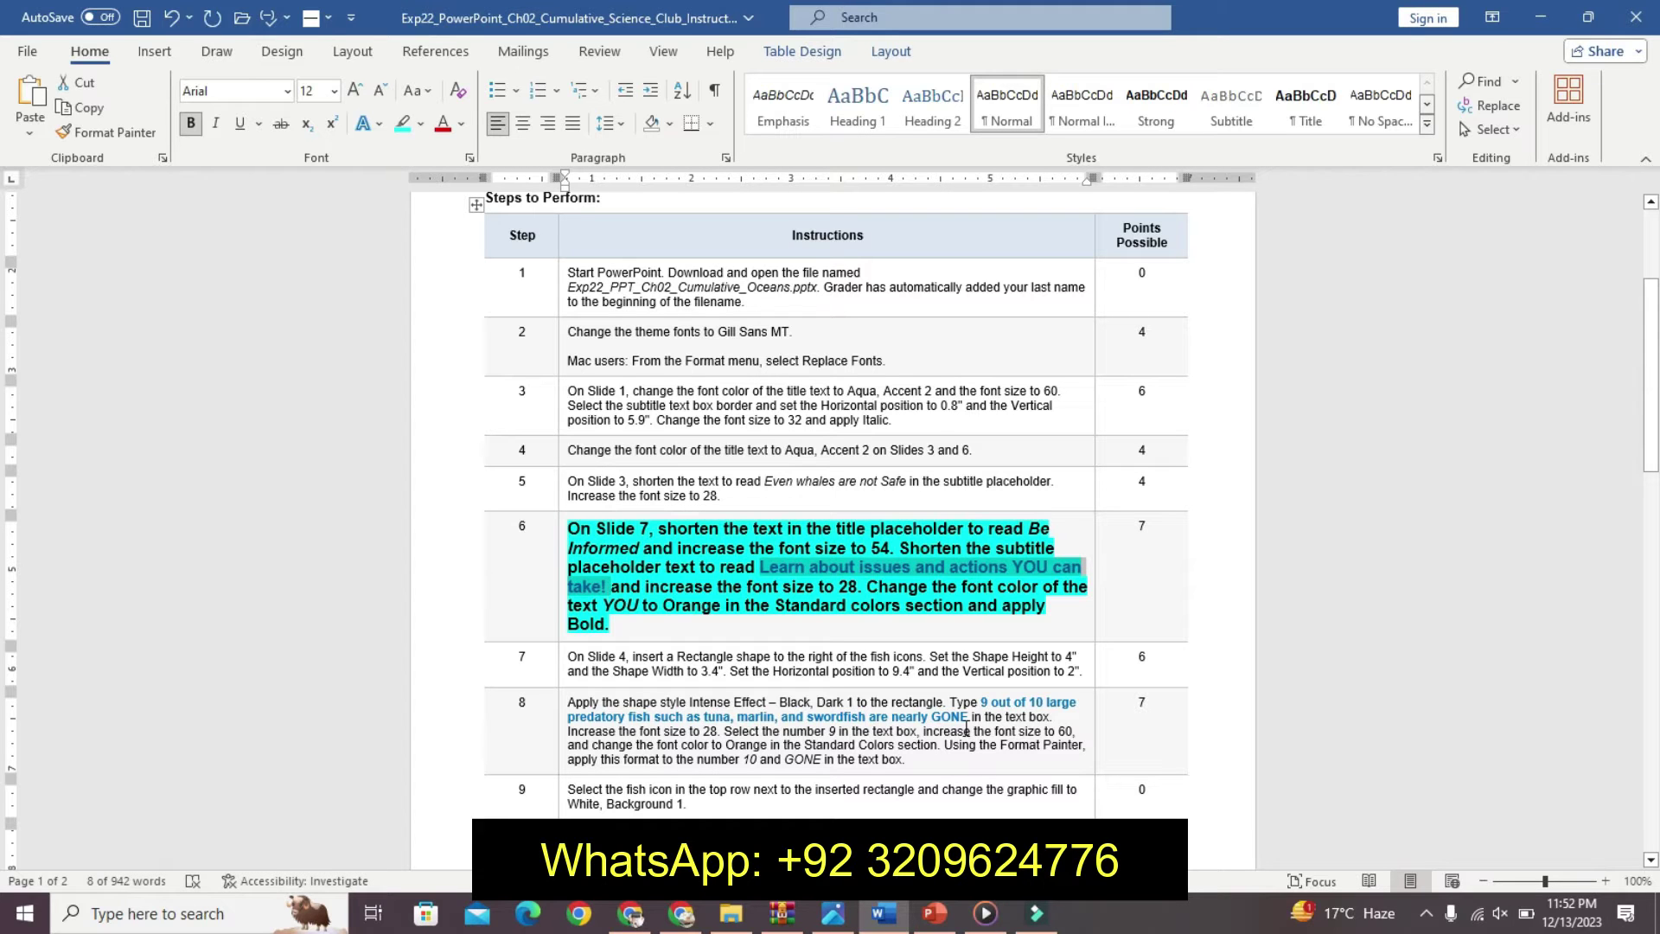
{"action": "left_click", "coordinate": [934, 914]}
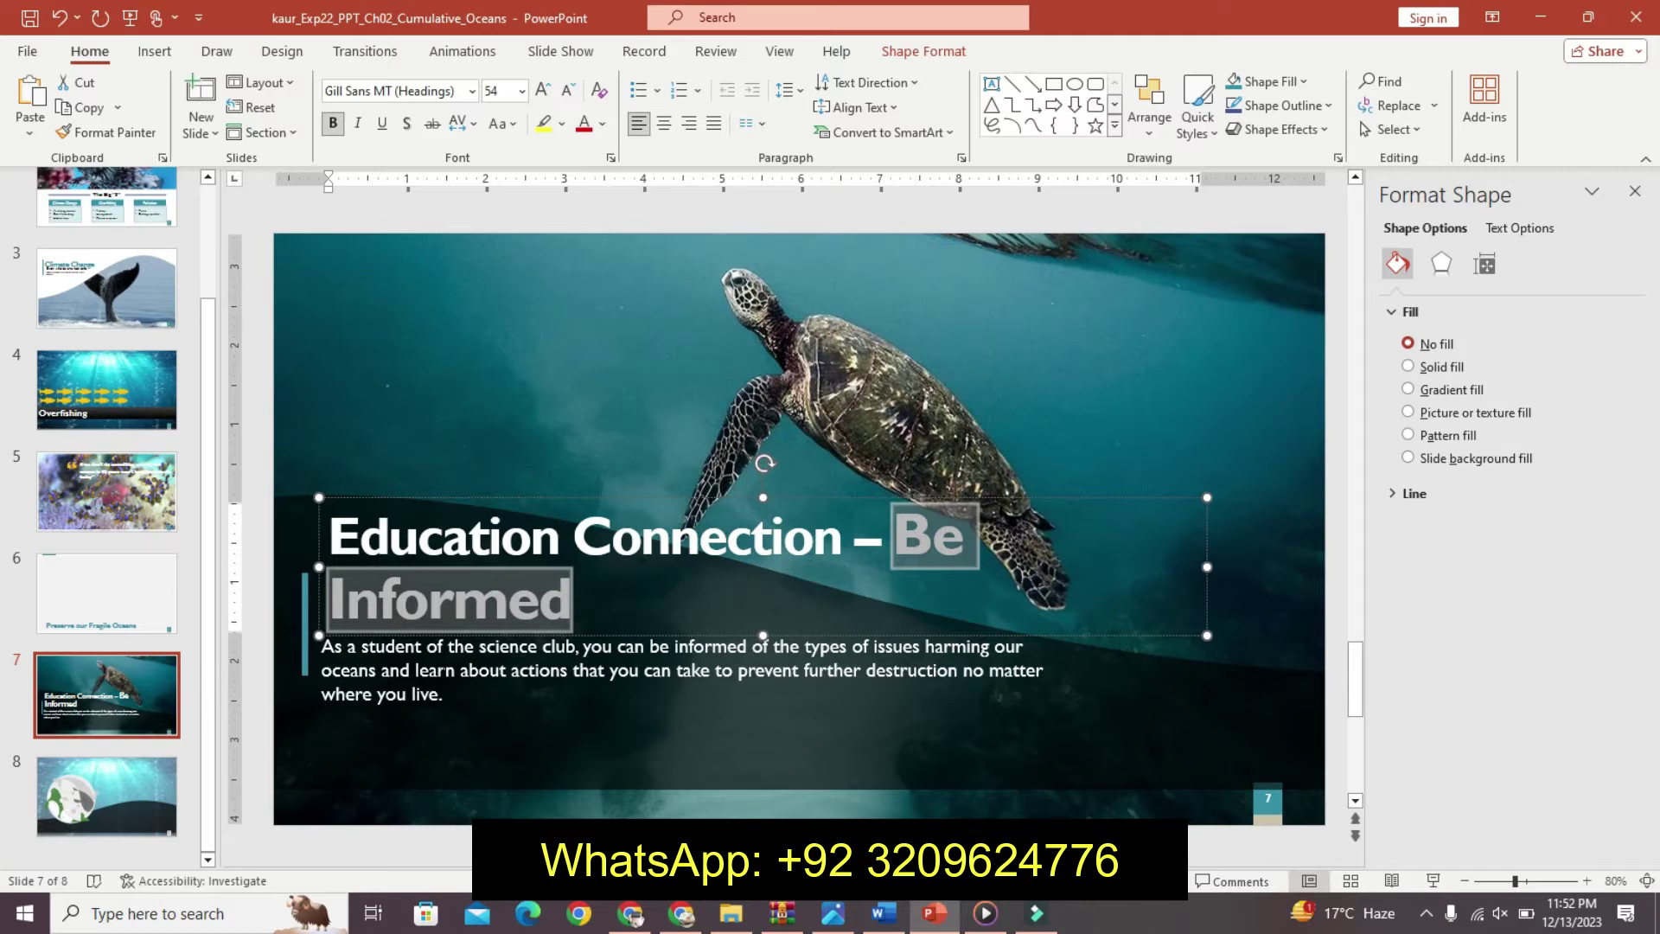
{"action": "left_click", "coordinate": [895, 924]}
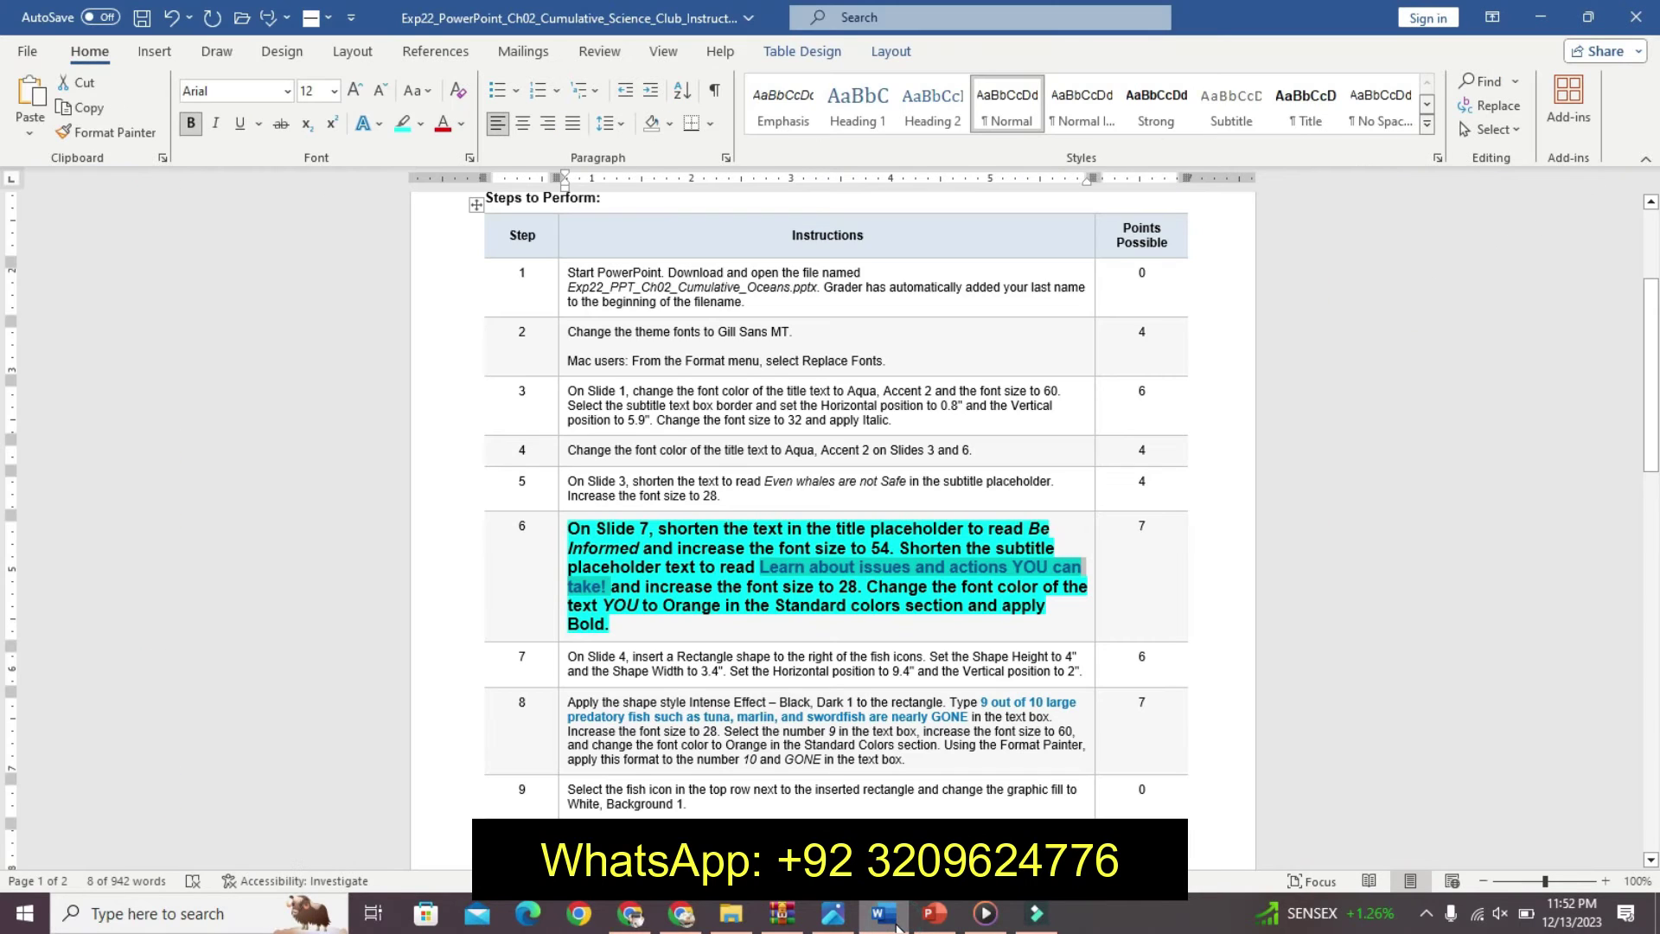
{"action": "mouse_move", "coordinate": [932, 913]}
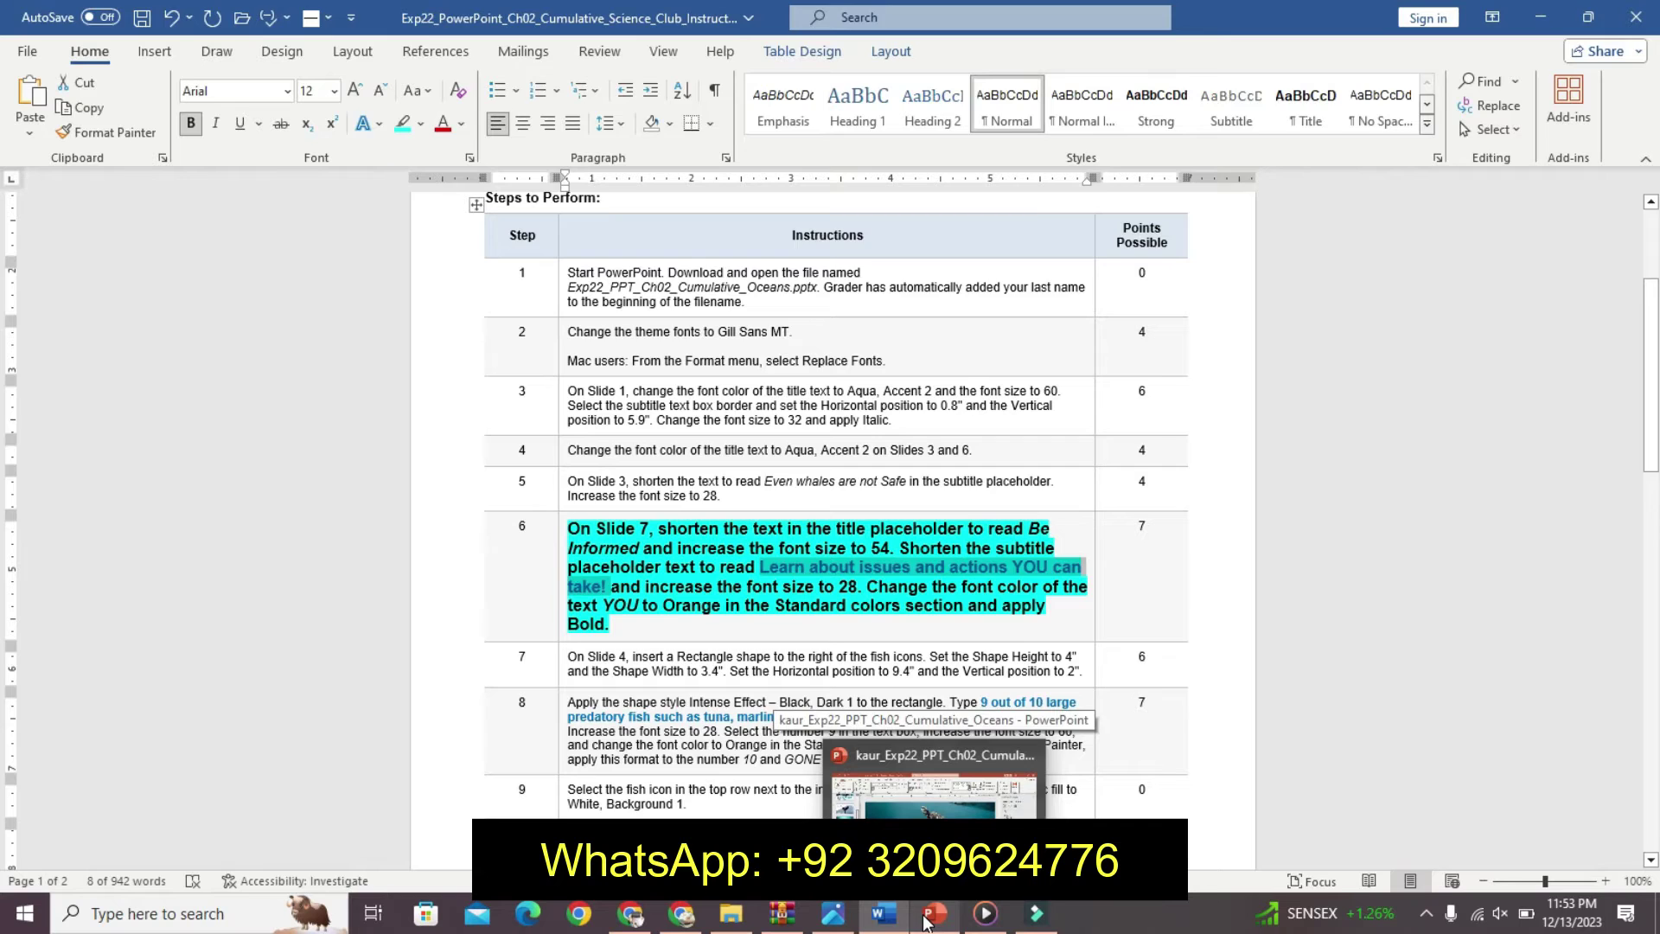
{"action": "left_click", "coordinate": [930, 917]}
Set the slide 7 subtitle phrase 'learn about actions that you can take' to 28 pt.
{"action": "left_click", "coordinate": [731, 672]}
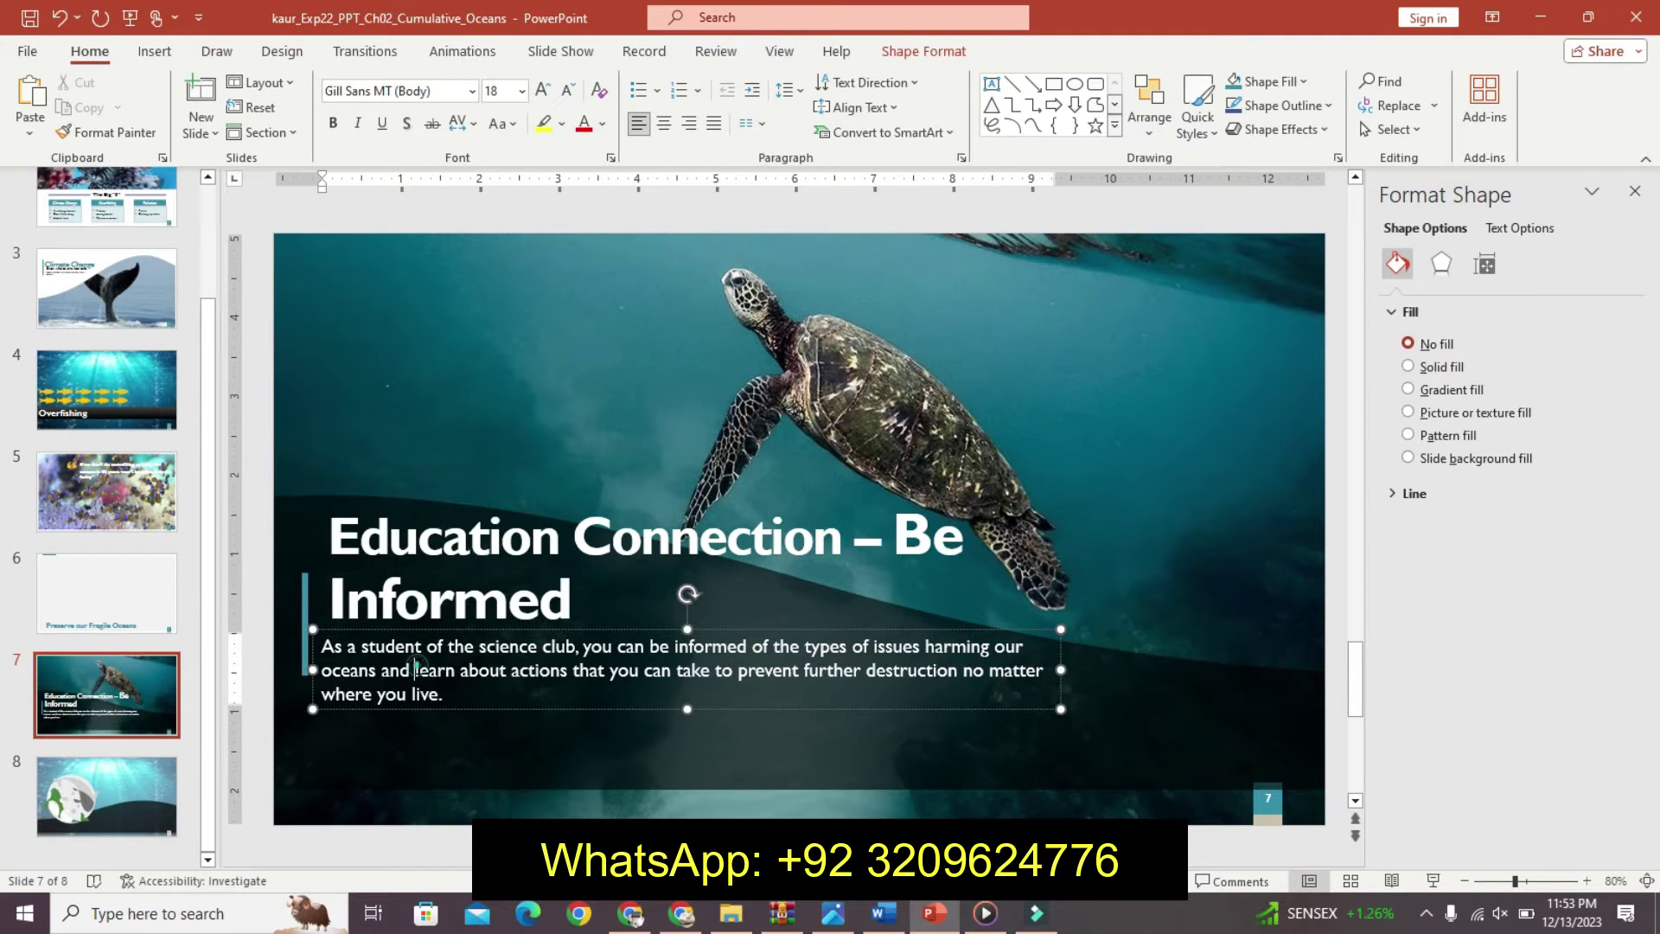
{"action": "left_click_drag", "start_coordinate": [416, 670], "coordinate": [714, 669]}
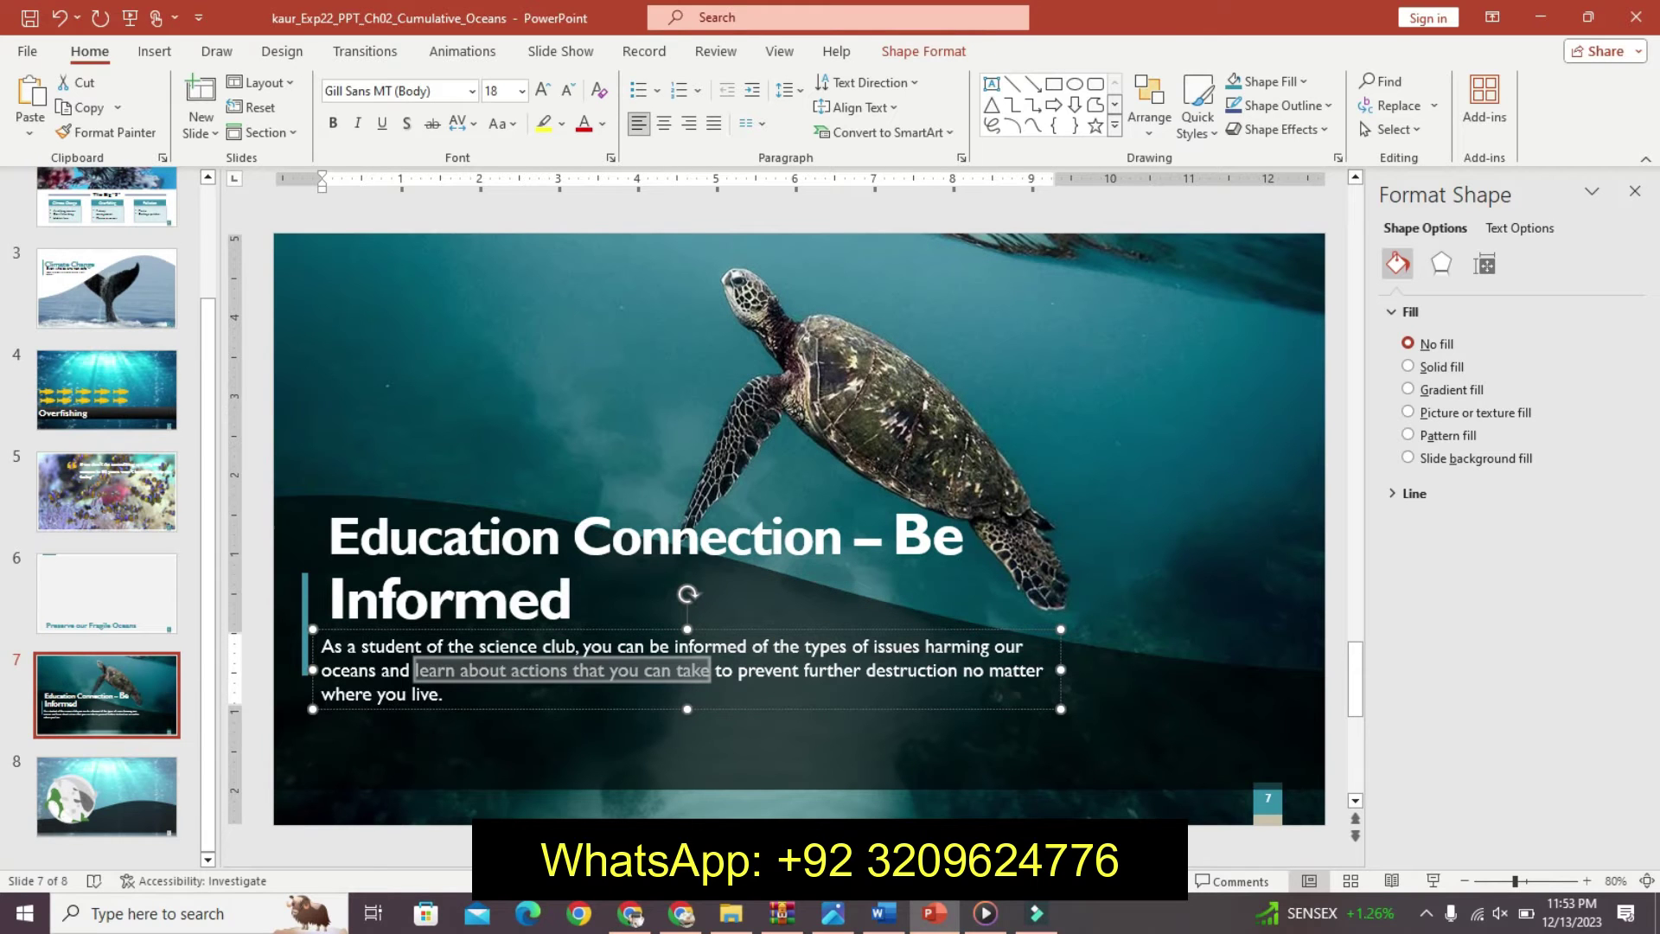
{"action": "left_click", "coordinate": [891, 917]}
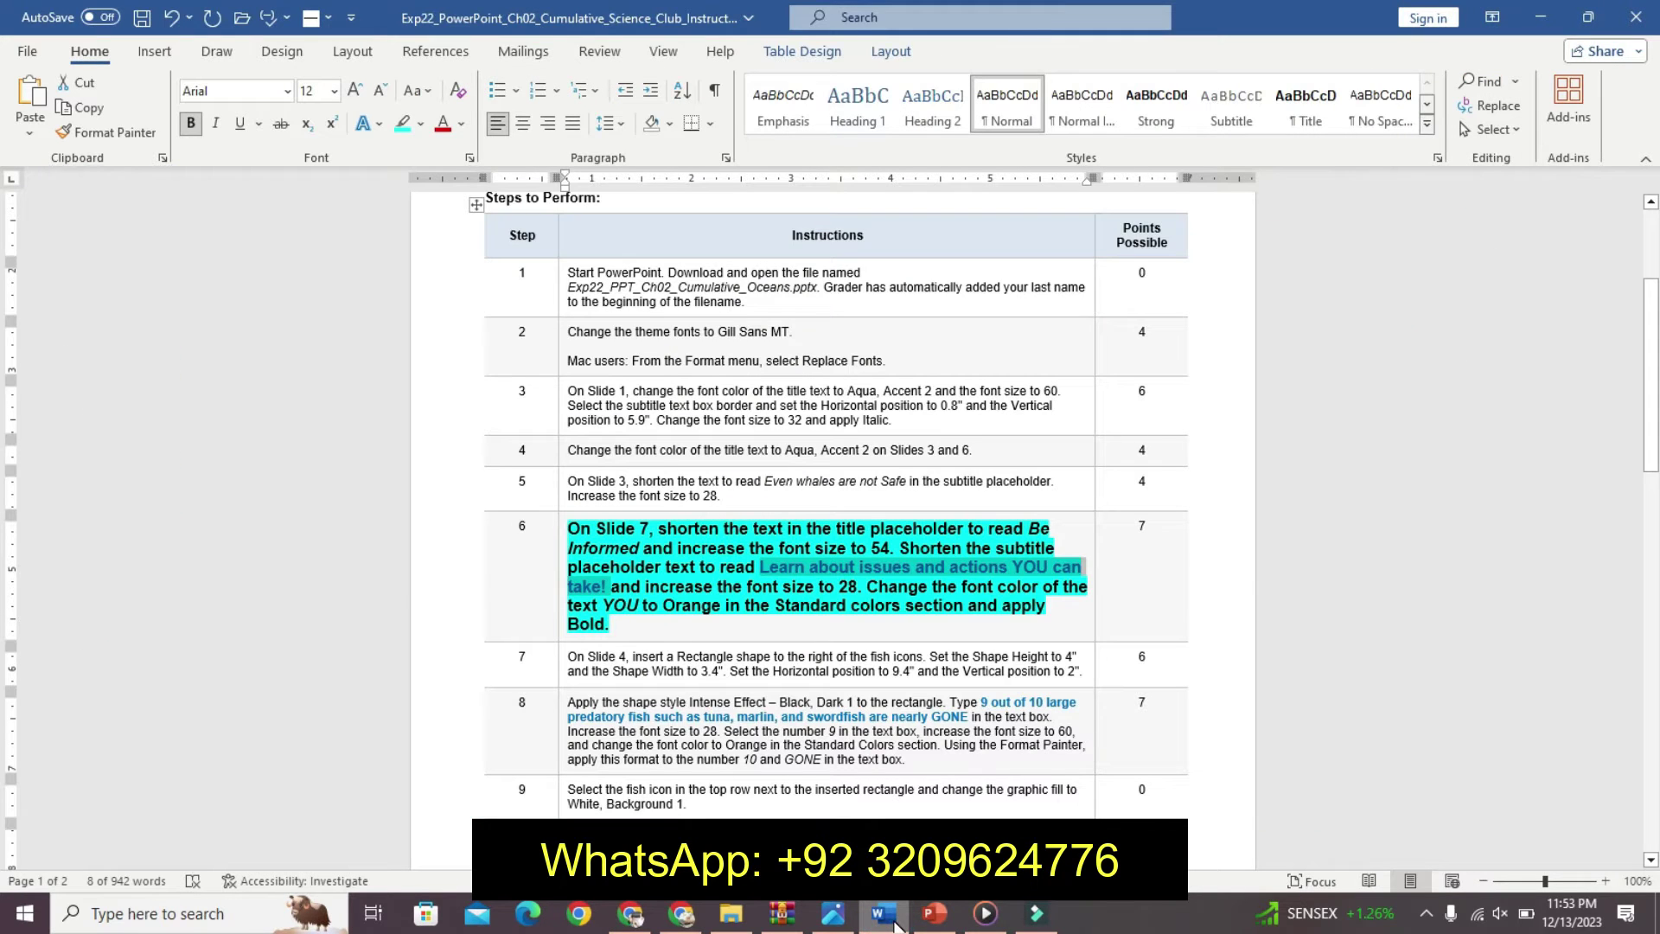
{"action": "left_click", "coordinate": [934, 913]}
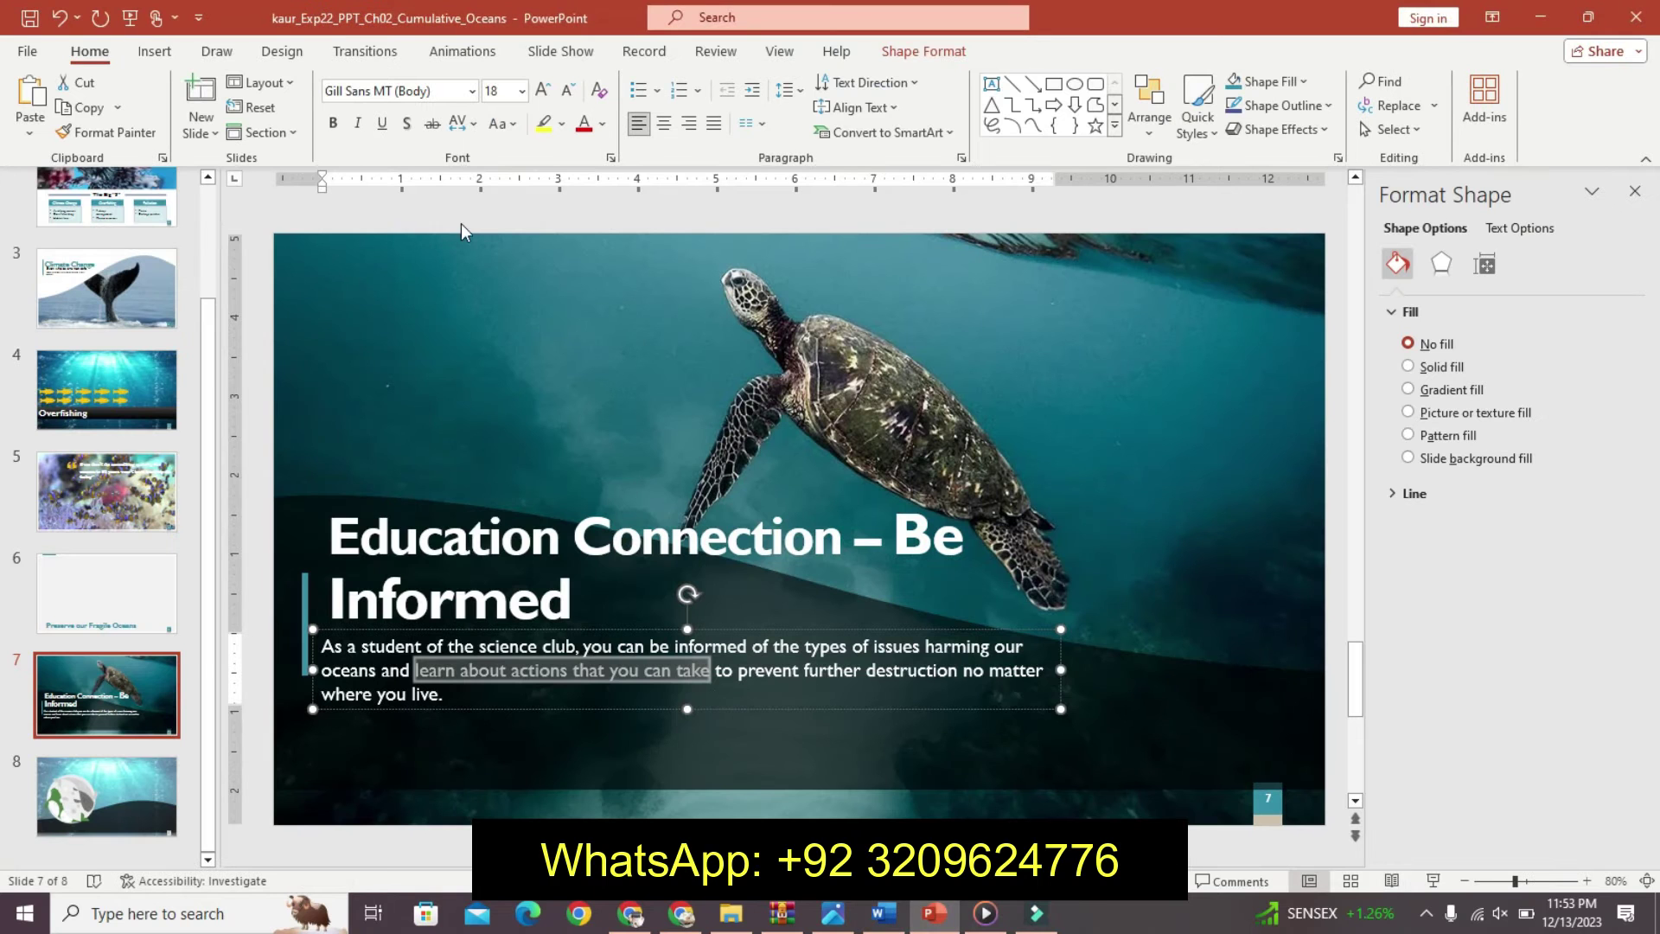
{"action": "left_click", "coordinate": [523, 91]}
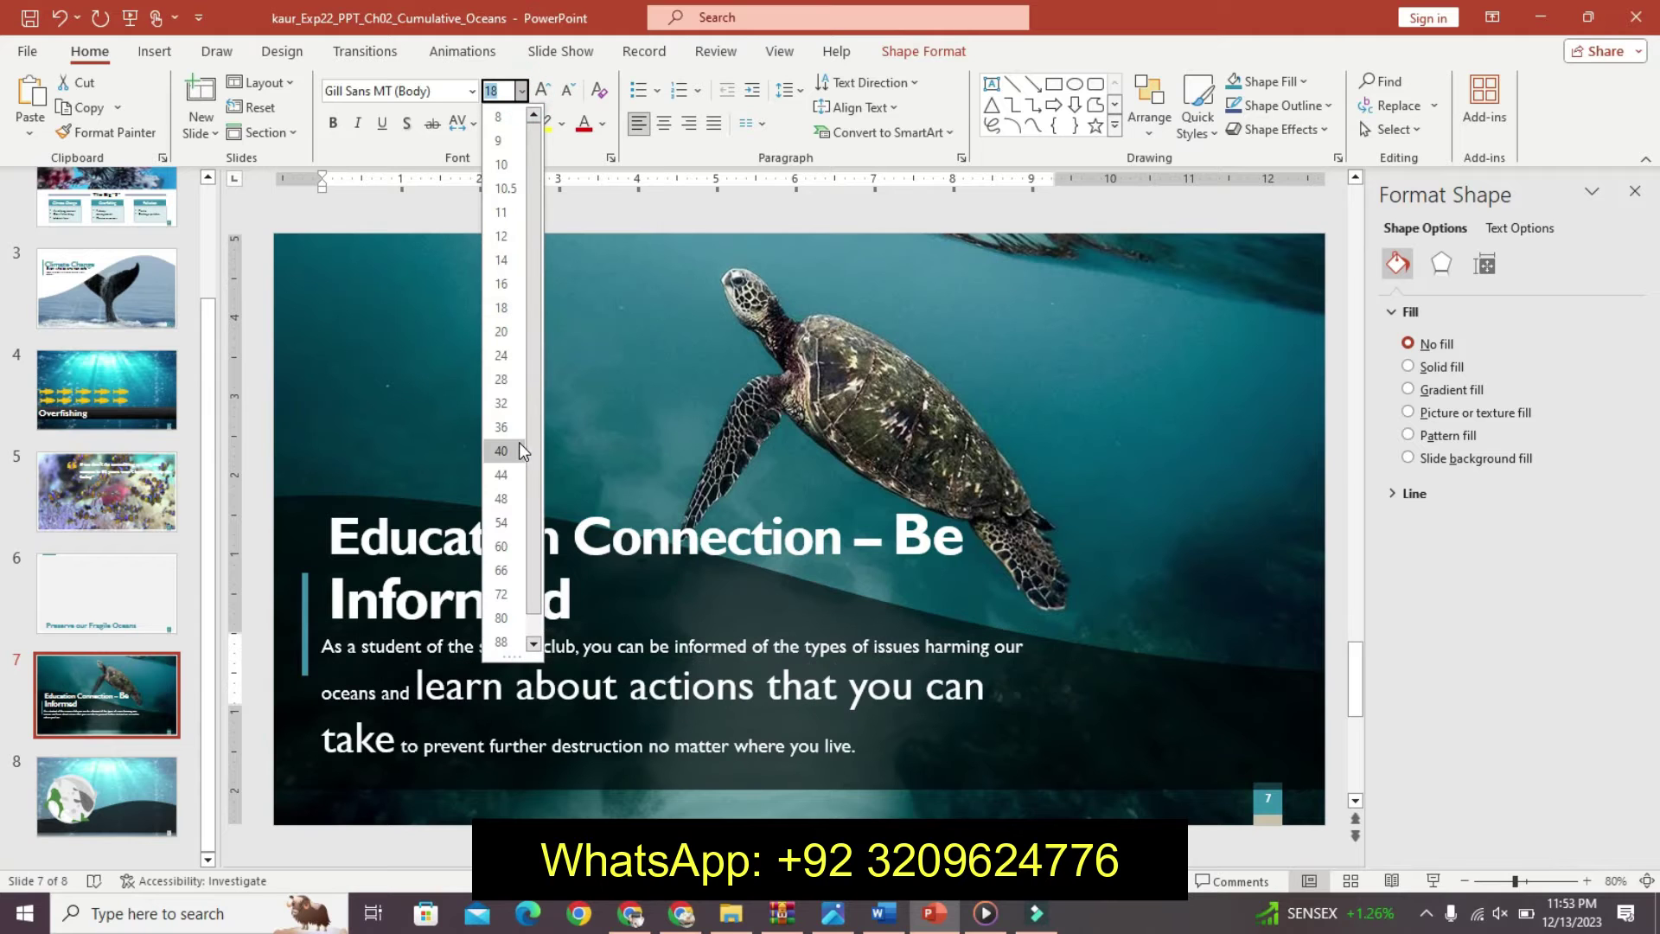
{"action": "left_click", "coordinate": [506, 381]}
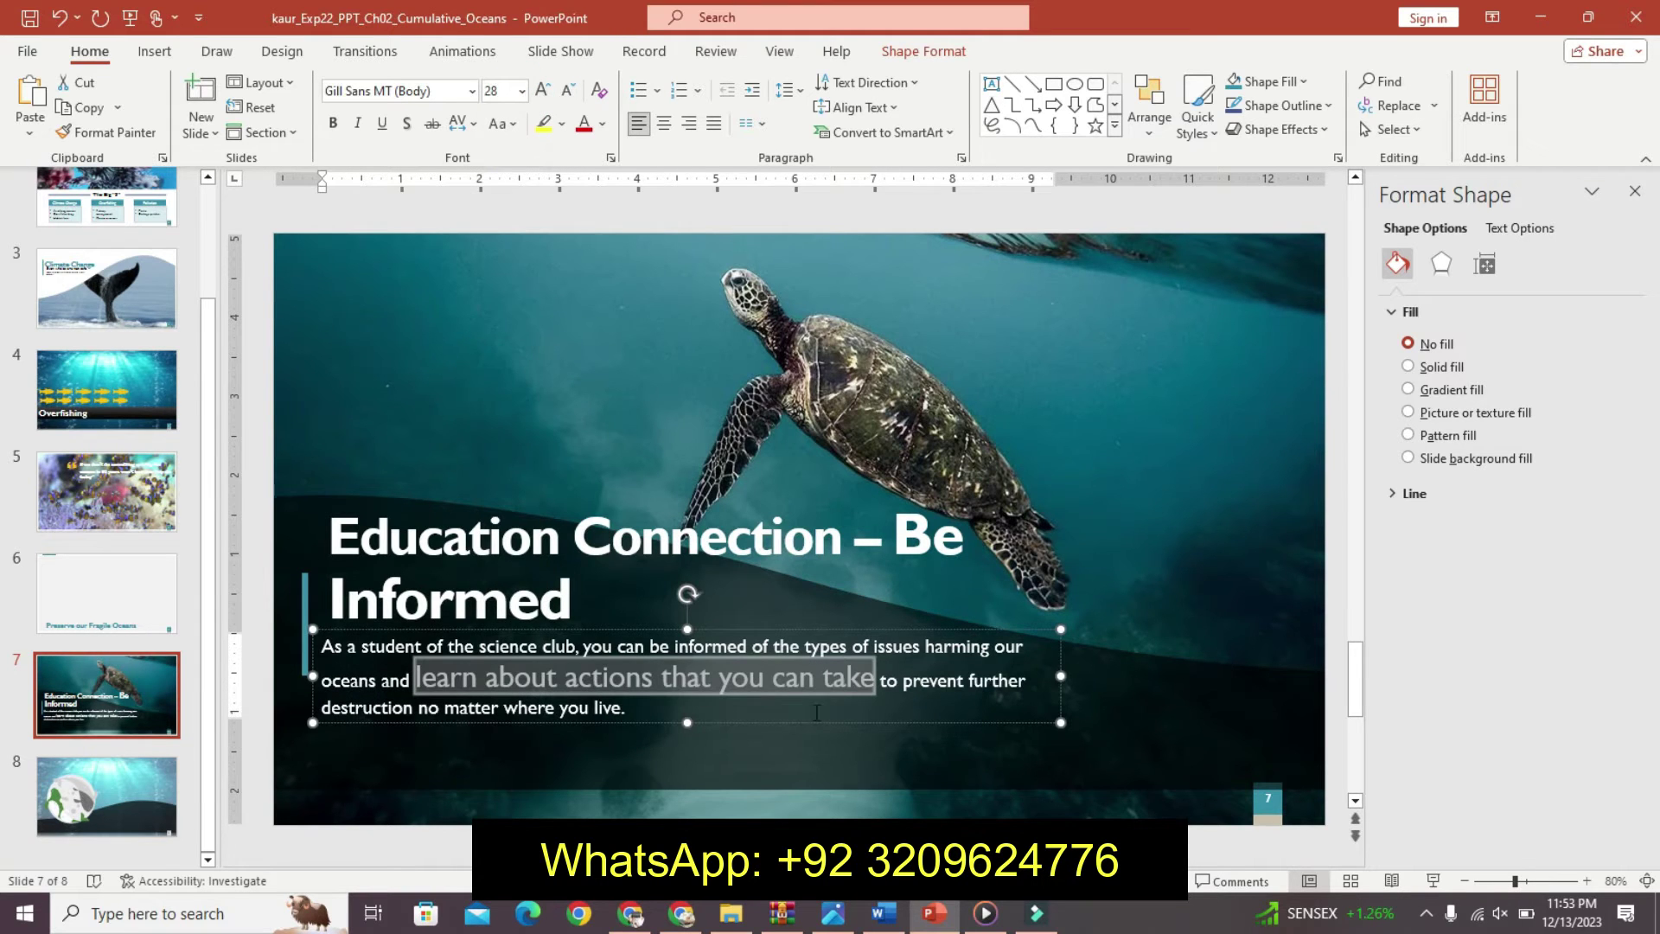
{"action": "left_click", "coordinate": [883, 913]}
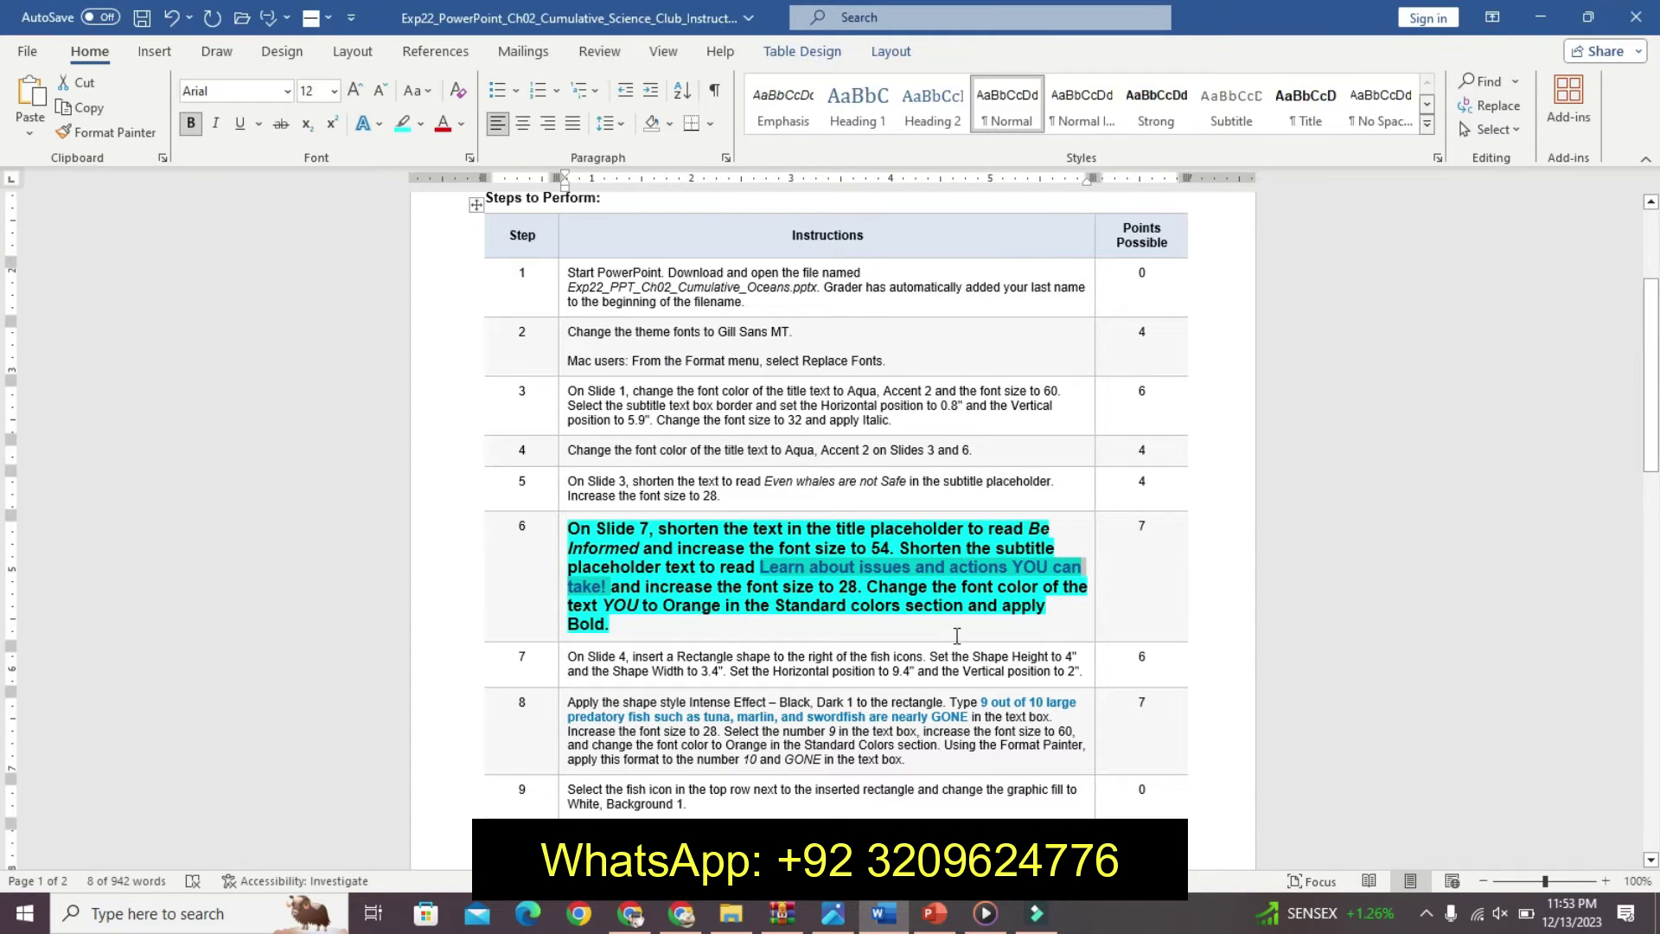
Select step 6's sentence about making YOU orange and bold, then return to slide 7.
{"action": "left_click", "coordinate": [1054, 595]}
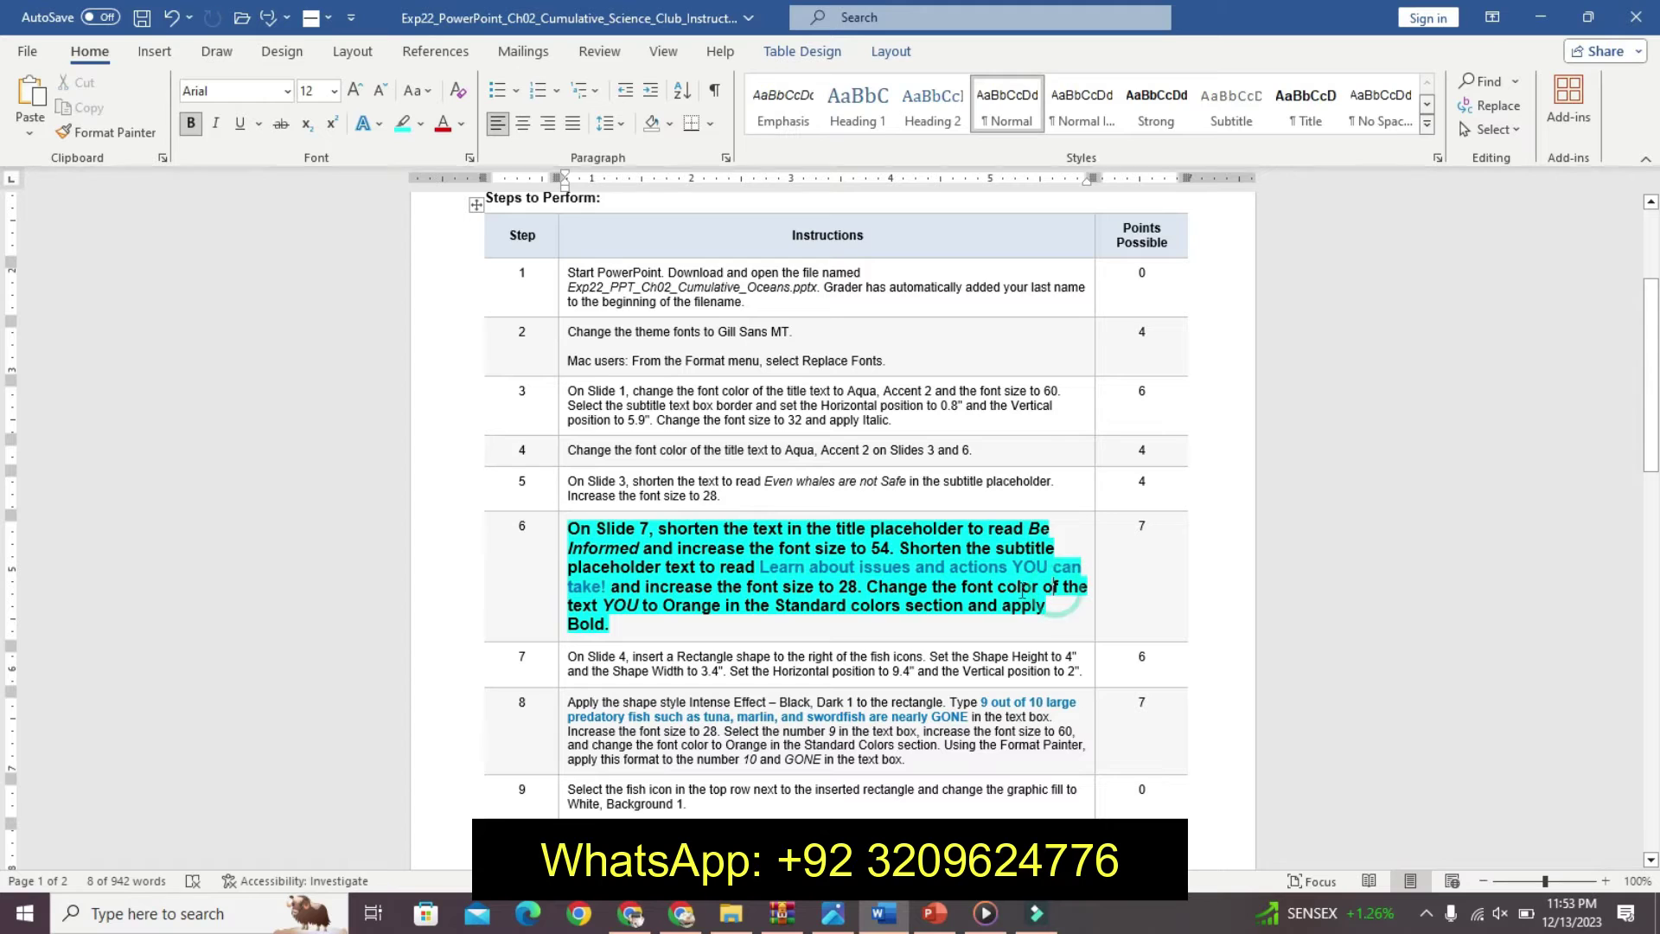
{"action": "mouse_move", "coordinate": [868, 587]}
{"action": "left_mouse_down"}
{"action": "mouse_move", "coordinate": [1027, 602]}
{"action": "mouse_move", "coordinate": [1032, 621]}
{"action": "left_mouse_up"}
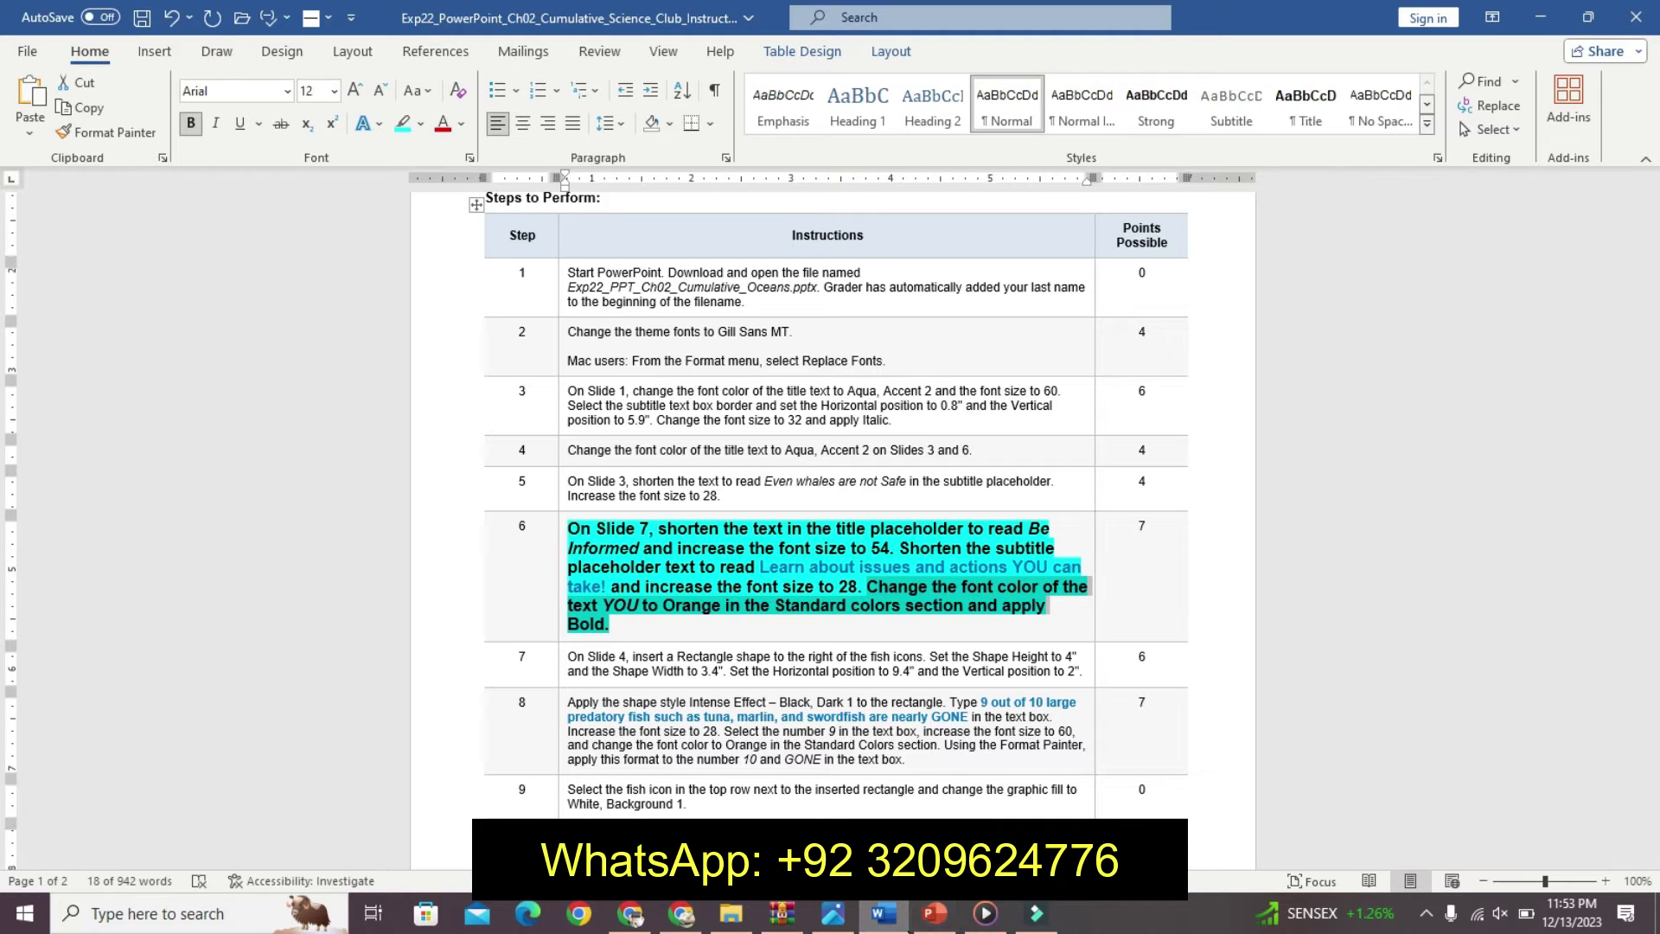
{"action": "mouse_move", "coordinate": [932, 913]}
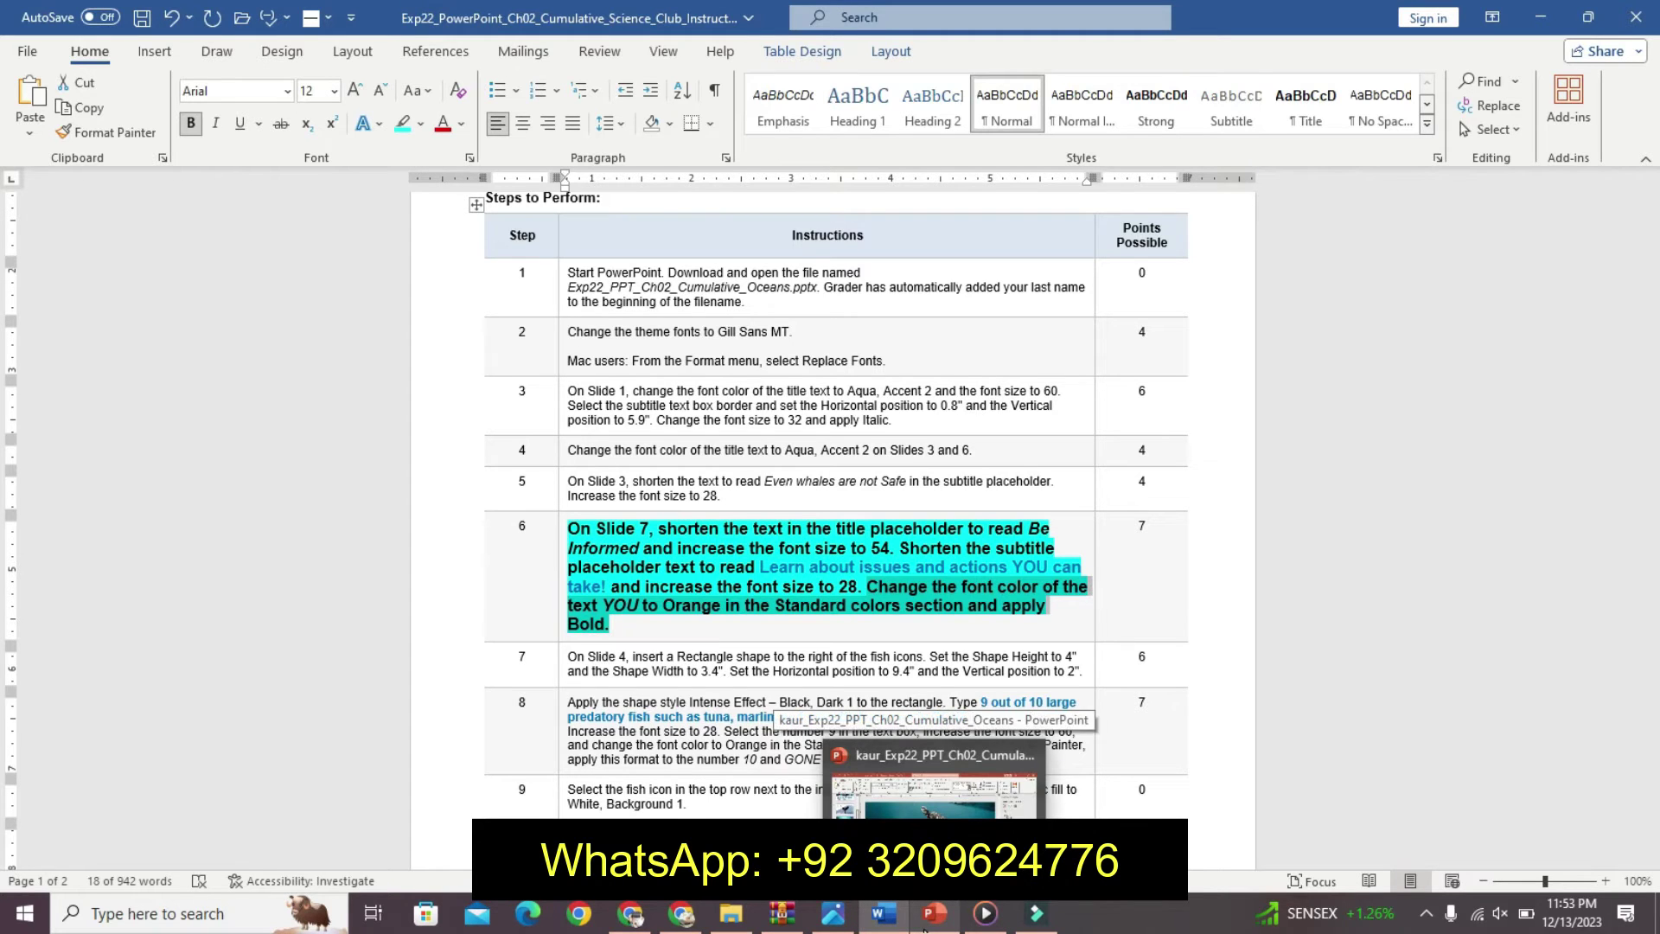
{"action": "left_click", "coordinate": [925, 924]}
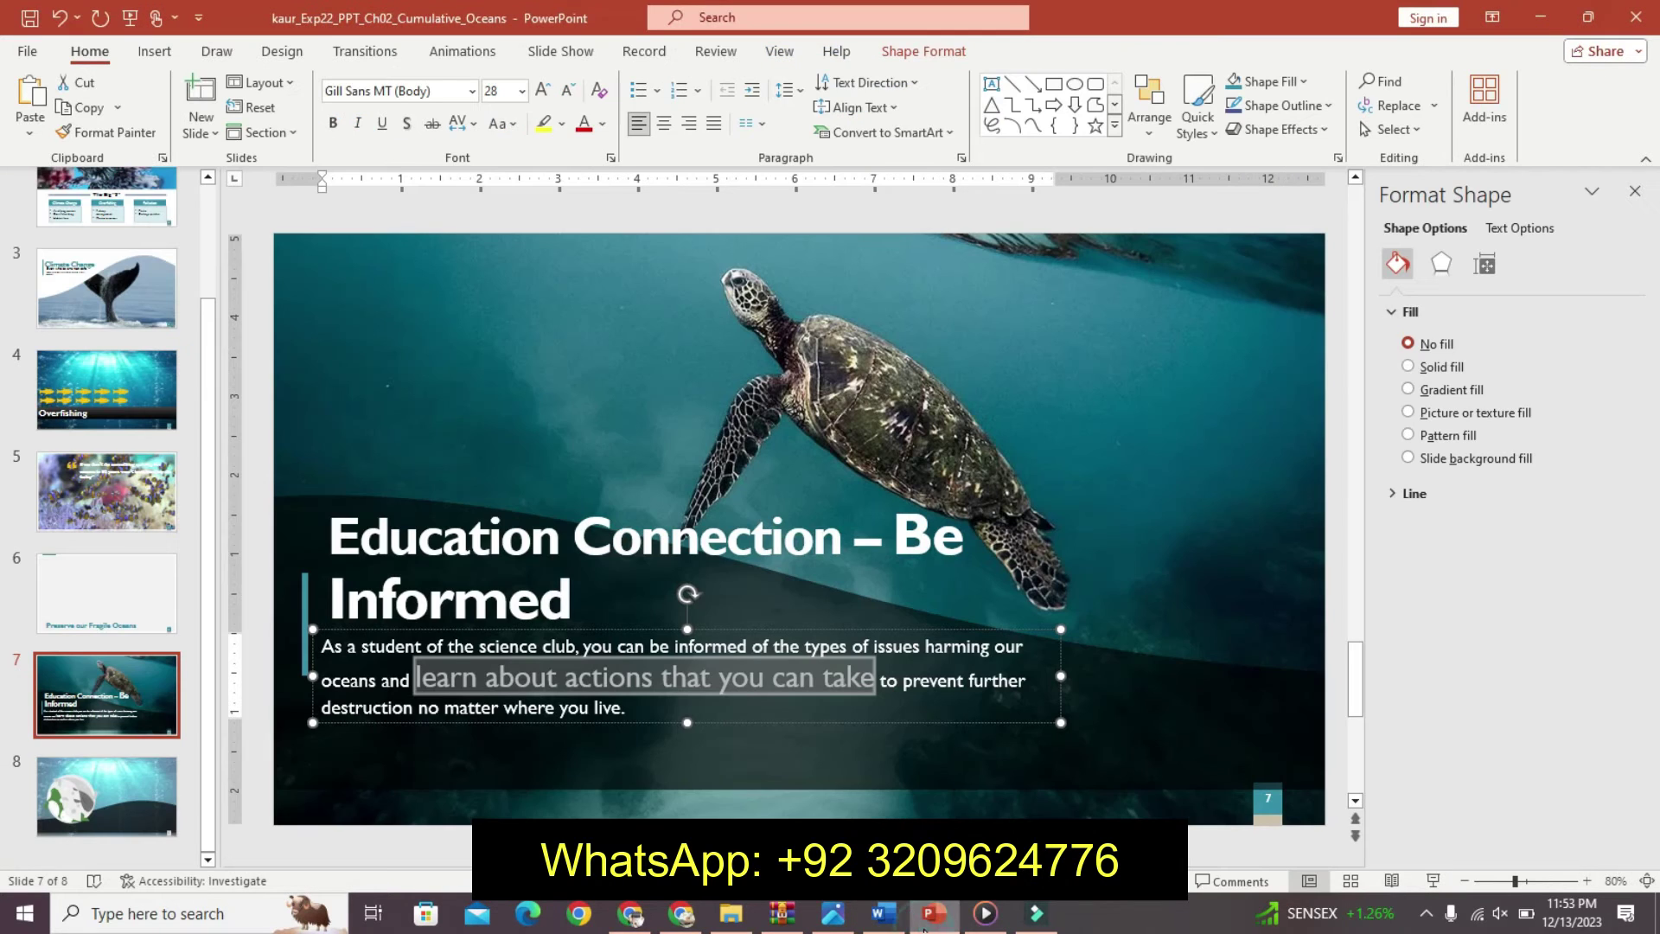
Make the word 'you' in the slide 7 subtitle gold and bold.
{"action": "left_click", "coordinate": [603, 124]}
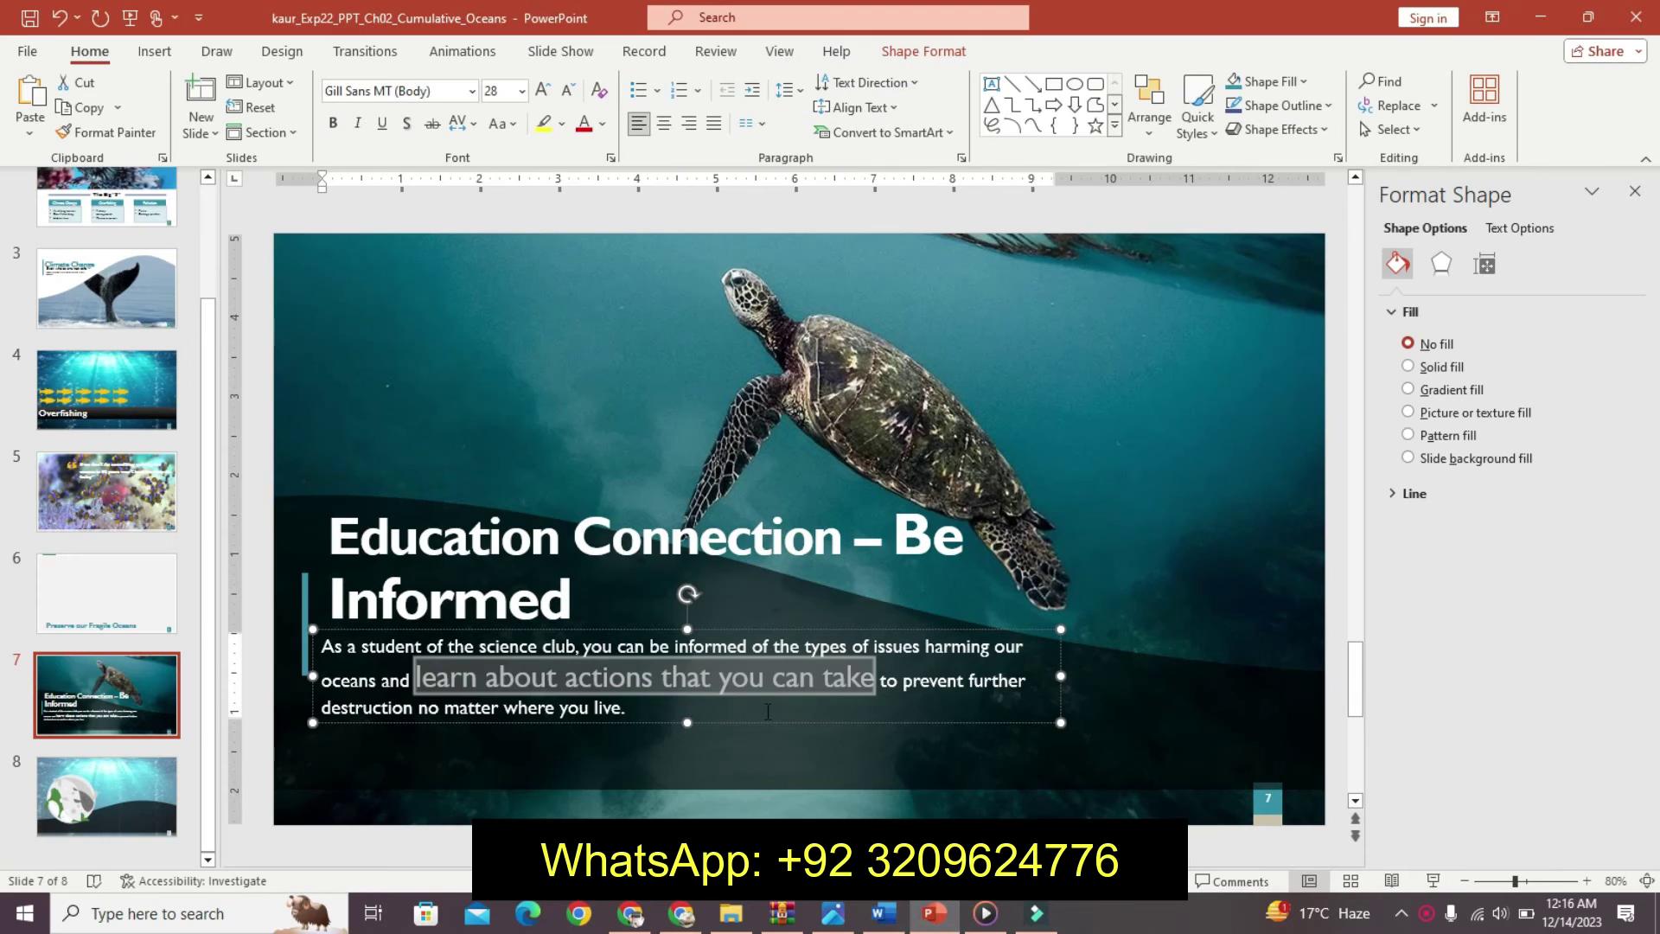
{"action": "left_click", "coordinate": [761, 683]}
{"action": "double_click", "coordinate": [764, 681]}
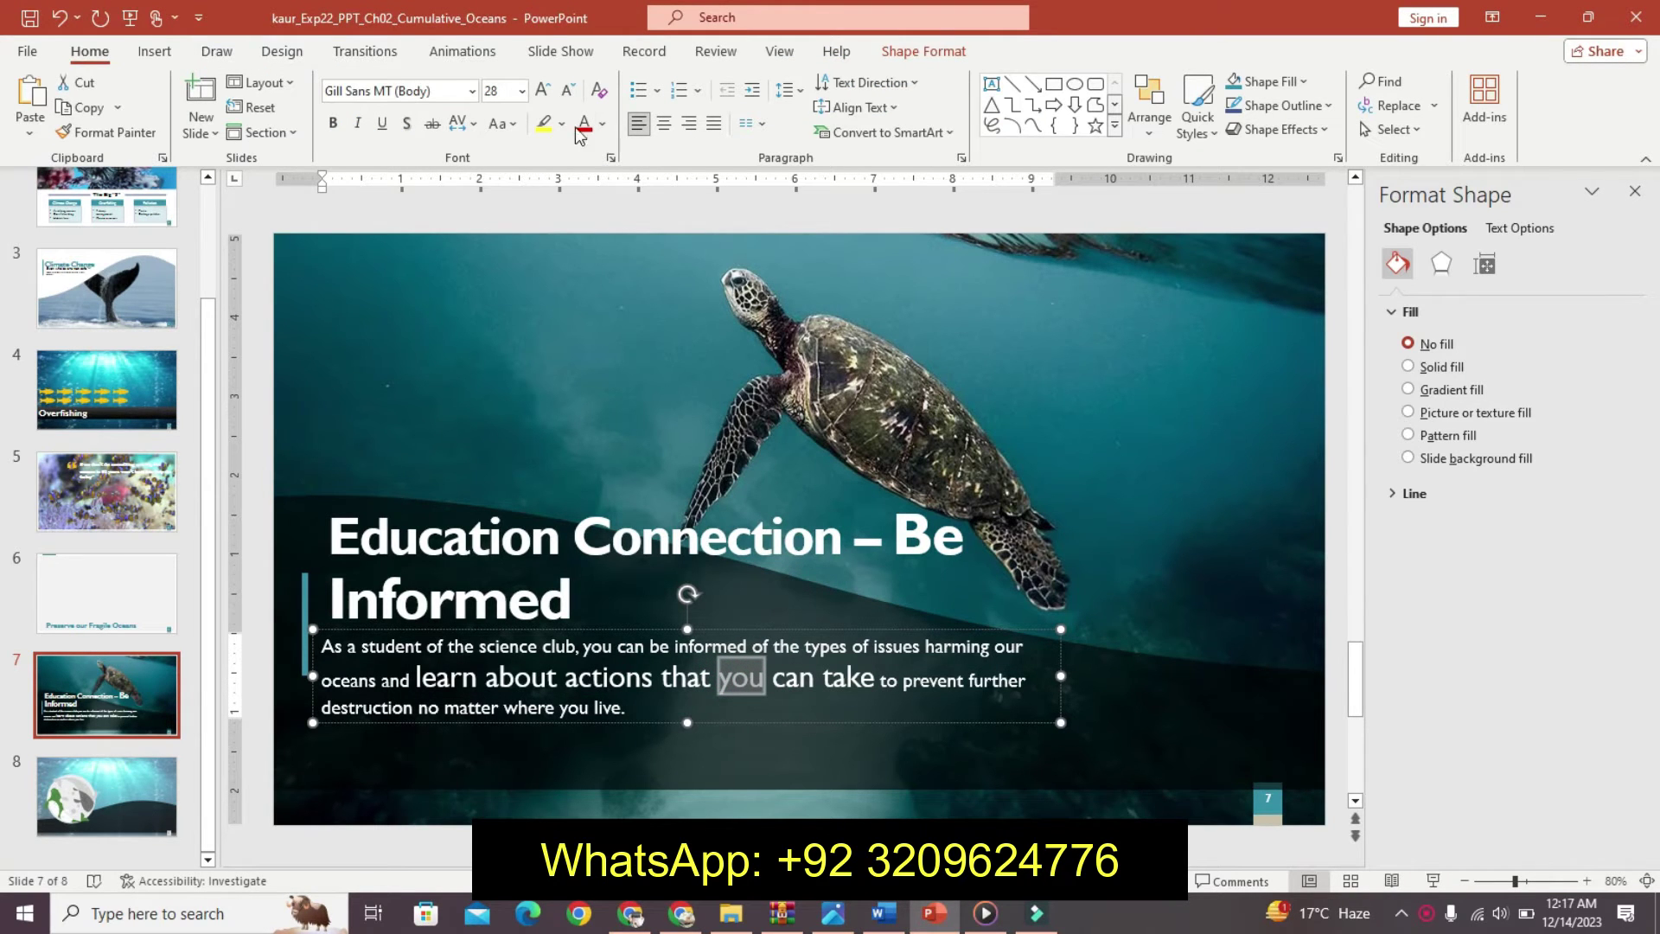
{"action": "left_click", "coordinate": [604, 125]}
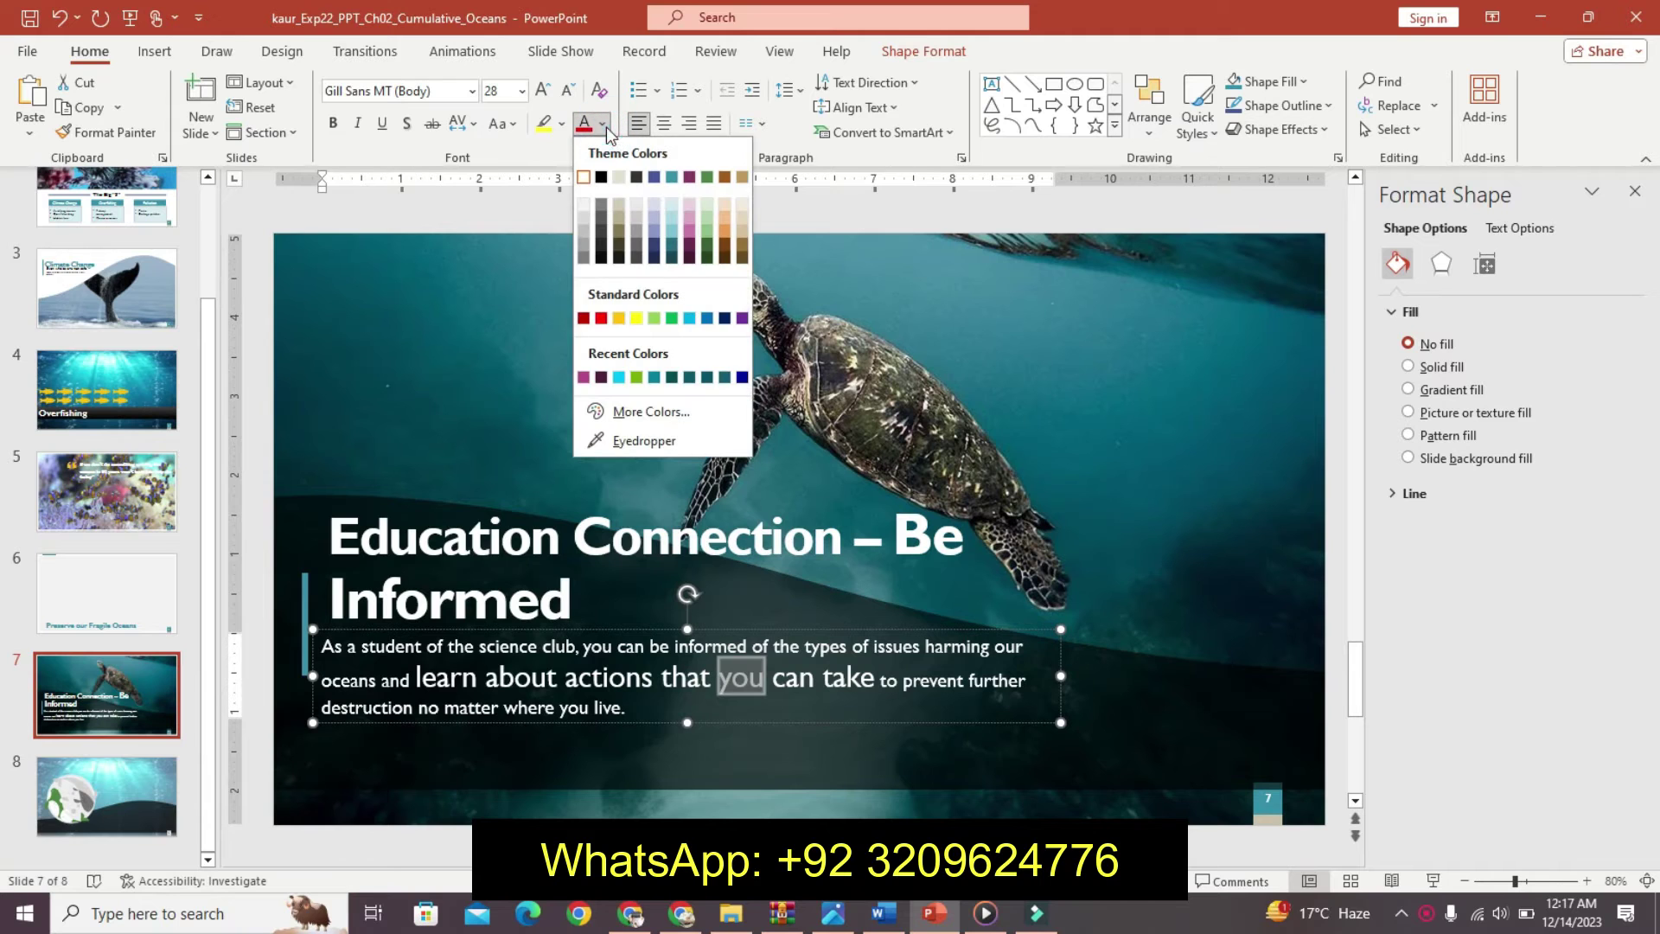
{"action": "left_click", "coordinate": [625, 318]}
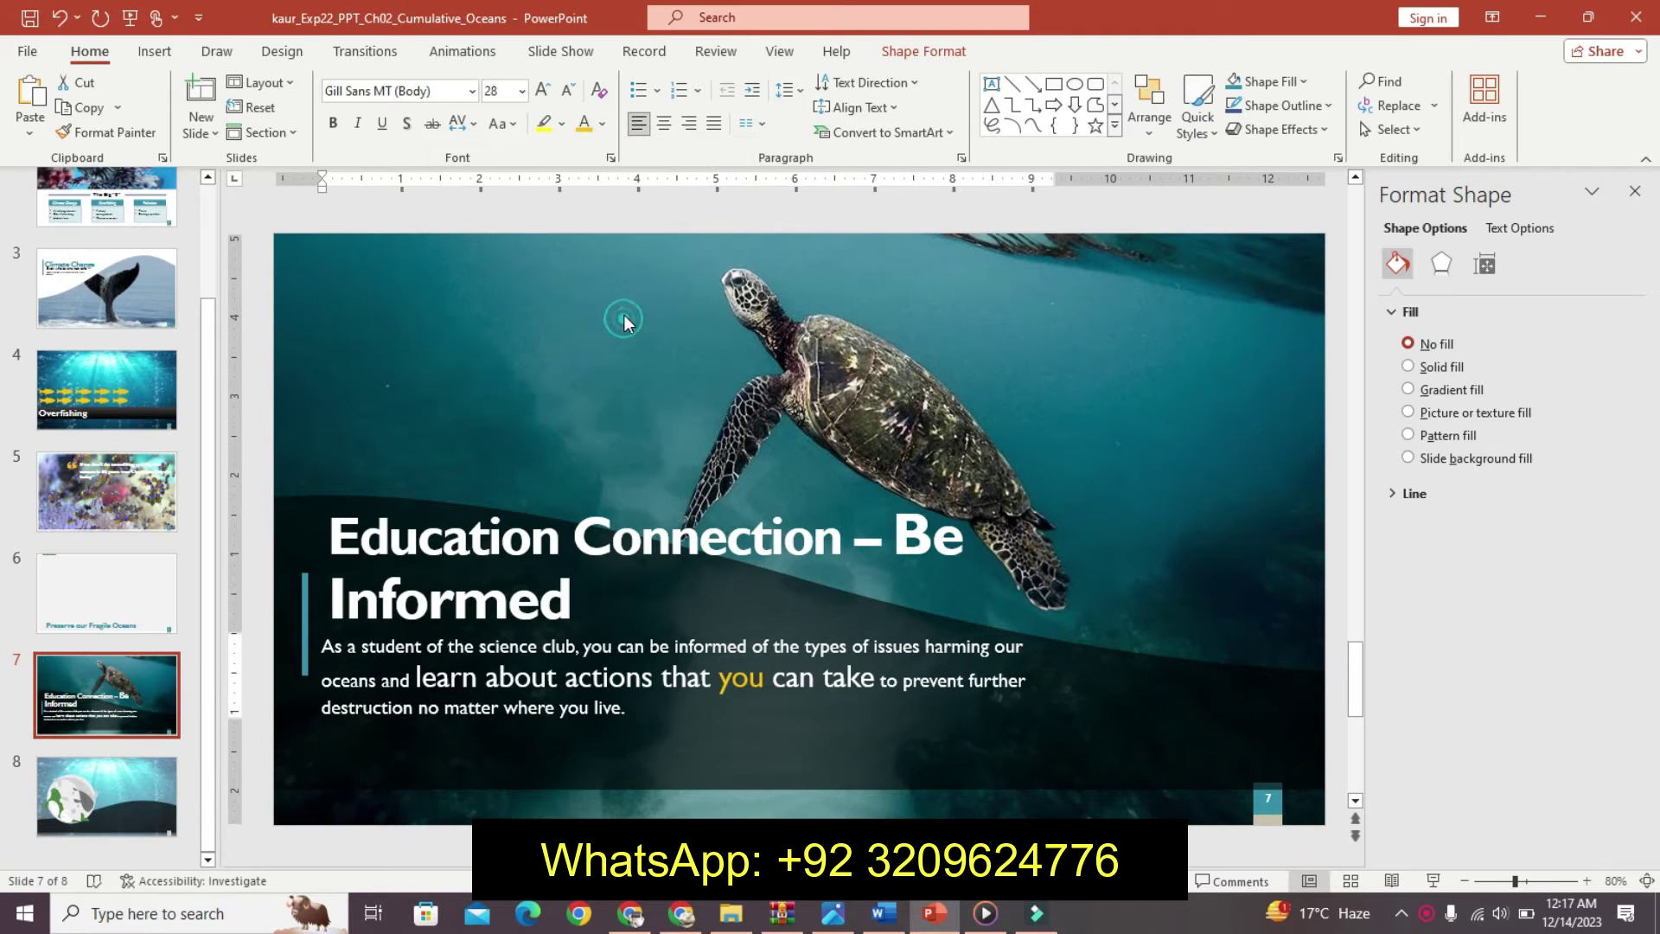
{"action": "left_click", "coordinate": [333, 124]}
{"action": "left_click", "coordinate": [893, 929]}
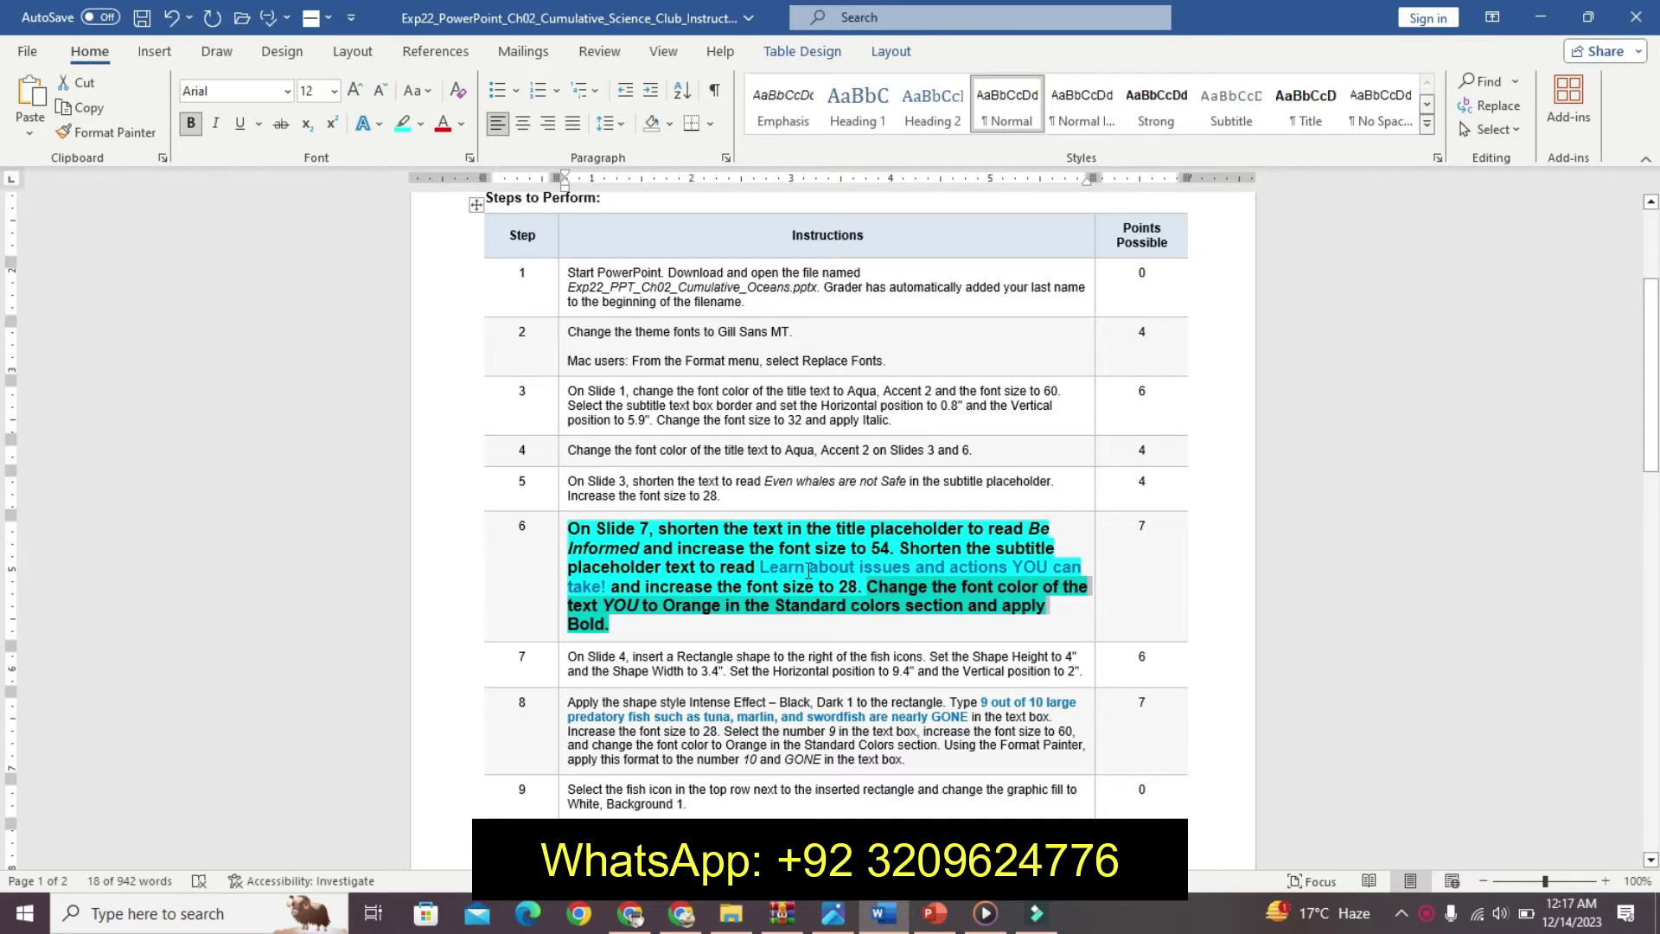
Revert step 6 to plain text and make step 7 12 pt, bold and cyan-highlighted.
{"action": "key", "text": "ctrl+z"}
{"action": "key", "text": "ctrl+z"}
{"action": "key", "text": "ctrl+z"}
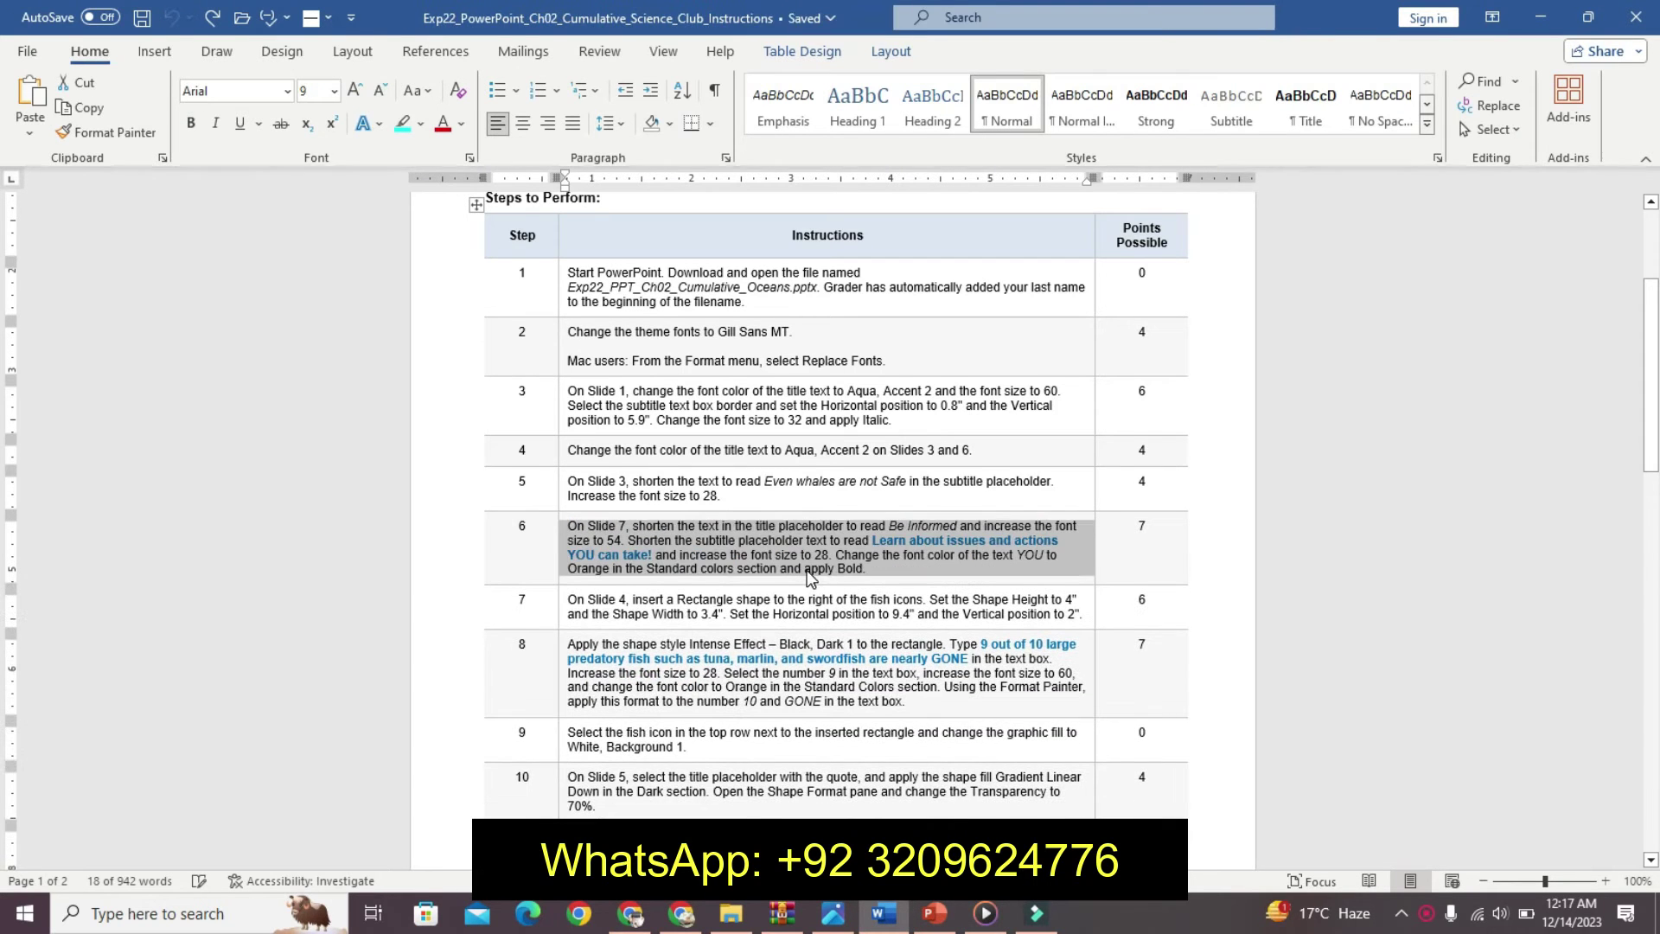
{"action": "left_click", "coordinate": [562, 607]}
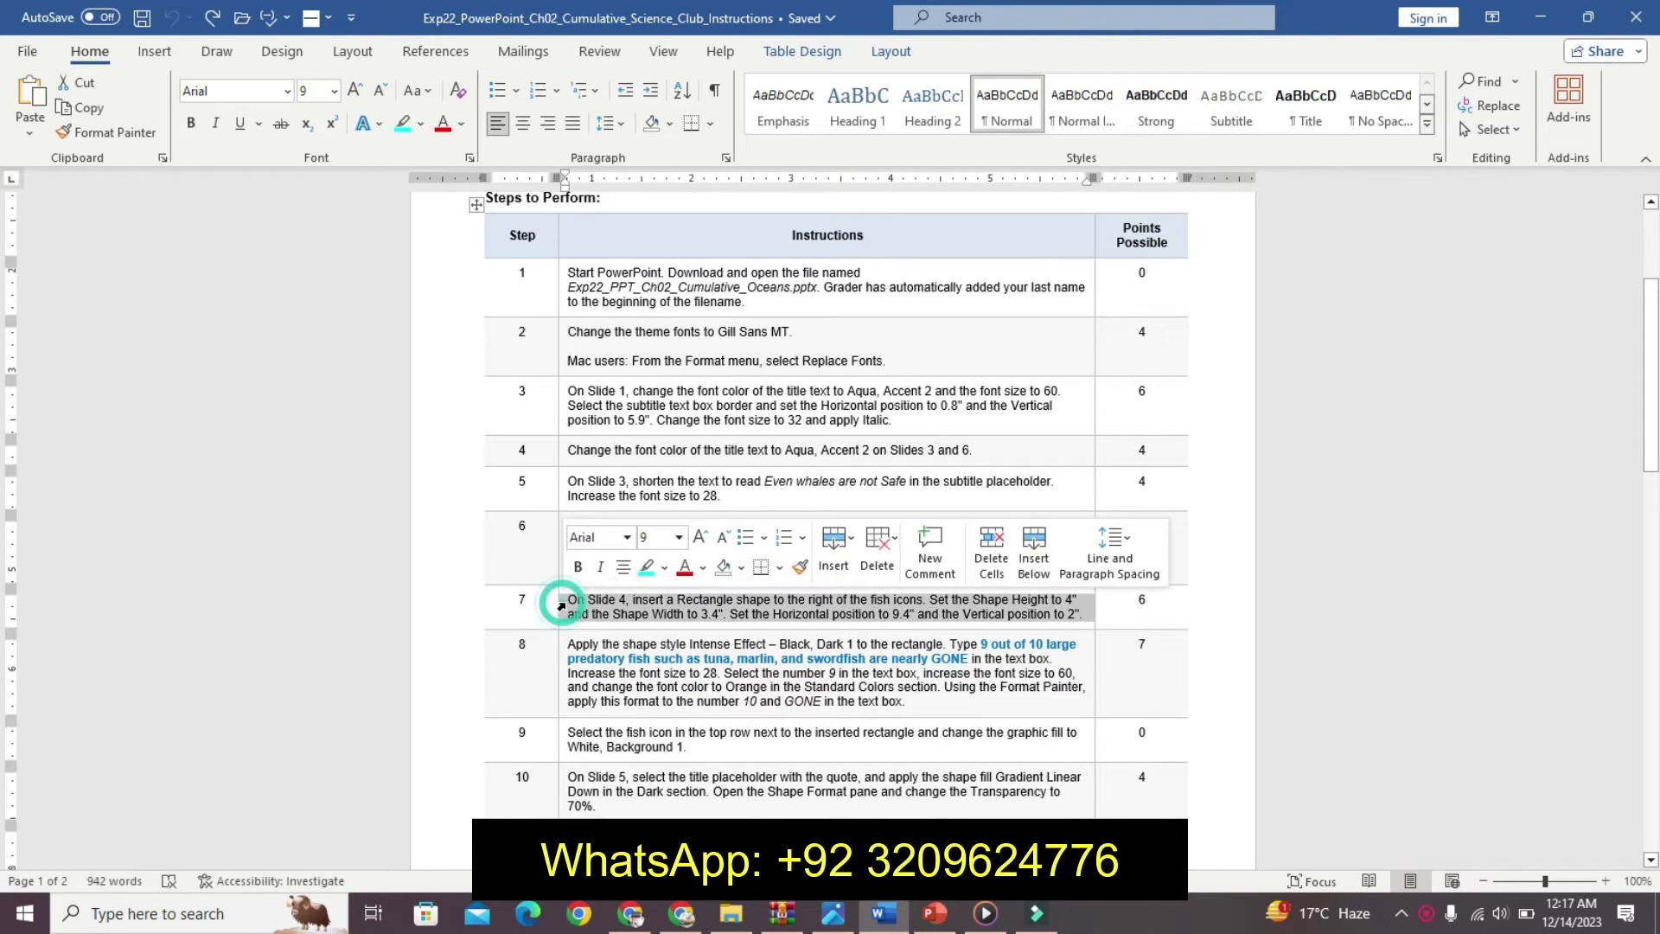
{"action": "left_click", "coordinate": [698, 540]}
{"action": "left_click", "coordinate": [699, 540]}
{"action": "left_click", "coordinate": [699, 540]}
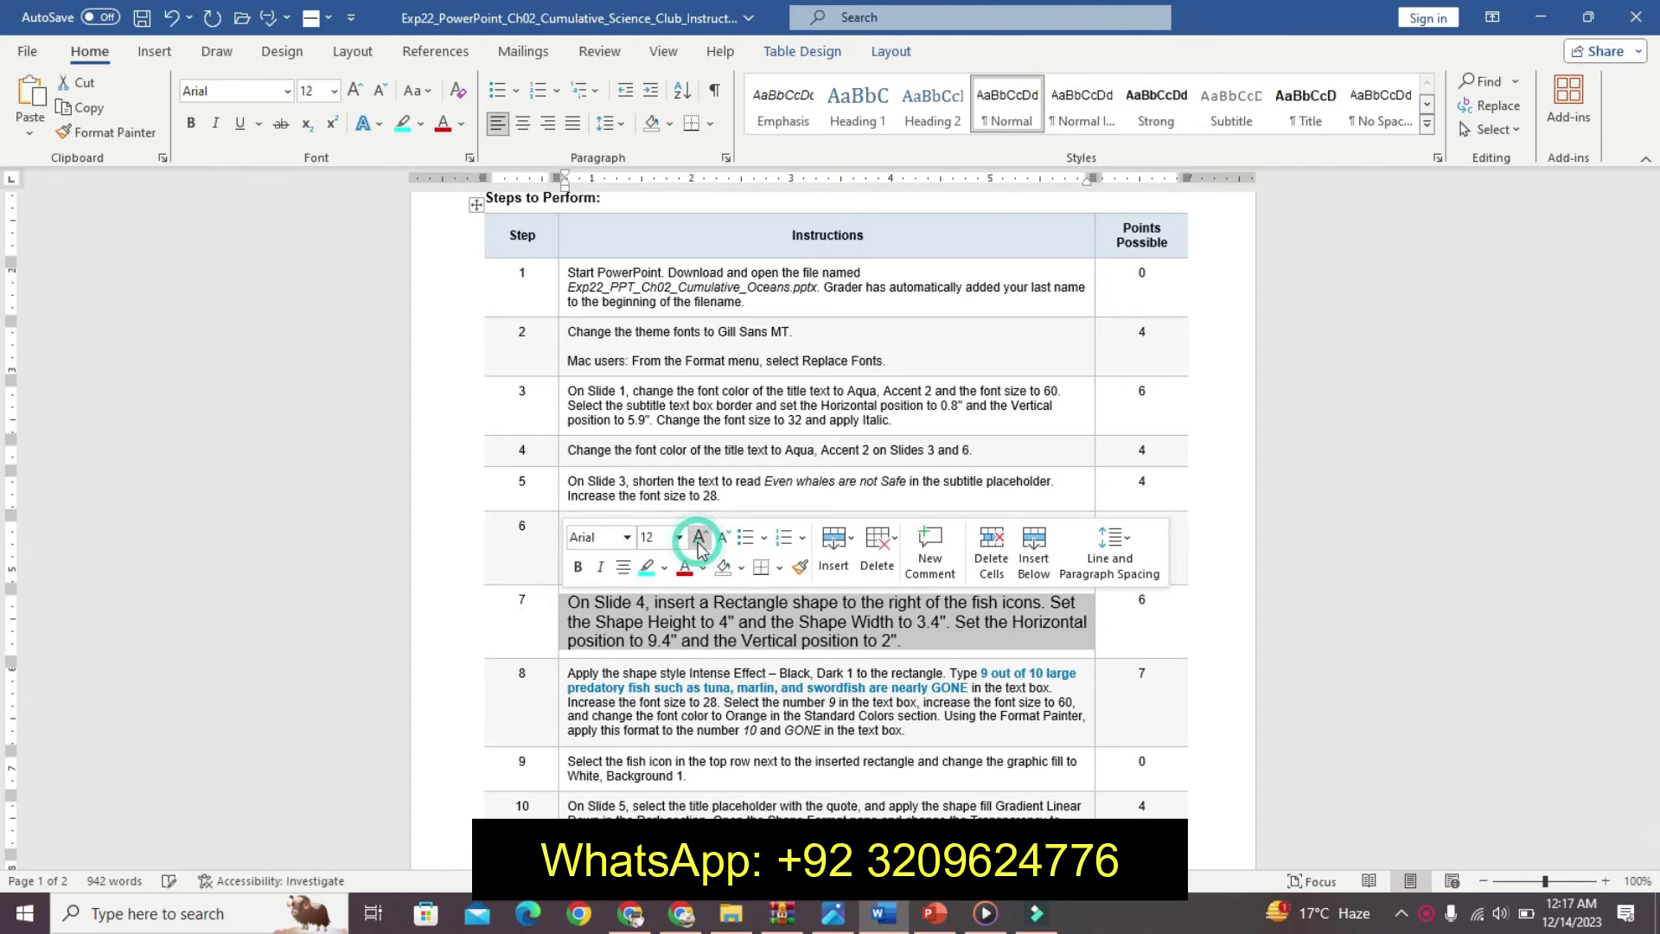
{"action": "left_click", "coordinate": [577, 566]}
{"action": "left_click", "coordinate": [647, 567]}
{"action": "left_click", "coordinate": [603, 617]}
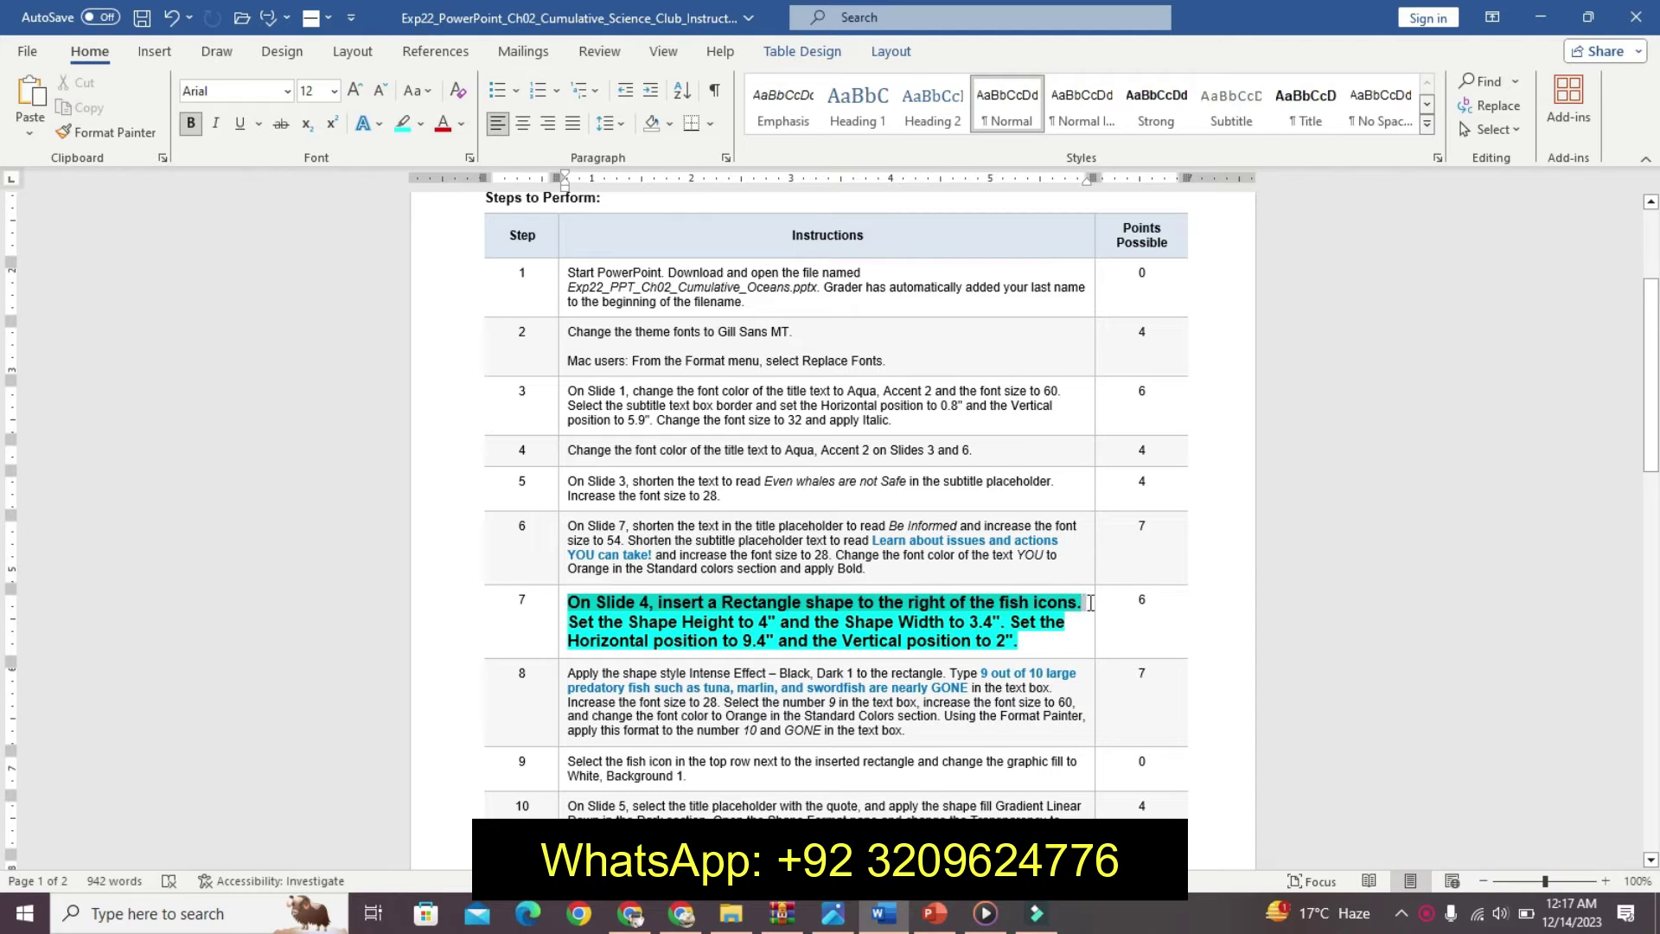
Scroll down the instructions document and return to the presentation.
{"action": "left_click_drag", "start_coordinate": [1079, 603], "coordinate": [1081, 602]}
{"action": "mouse_move", "coordinate": [1652, 389]}
{"action": "left_mouse_down"}
{"action": "mouse_move", "coordinate": [1583, 709]}
{"action": "mouse_move", "coordinate": [1495, 492]}
{"action": "left_mouse_up"}
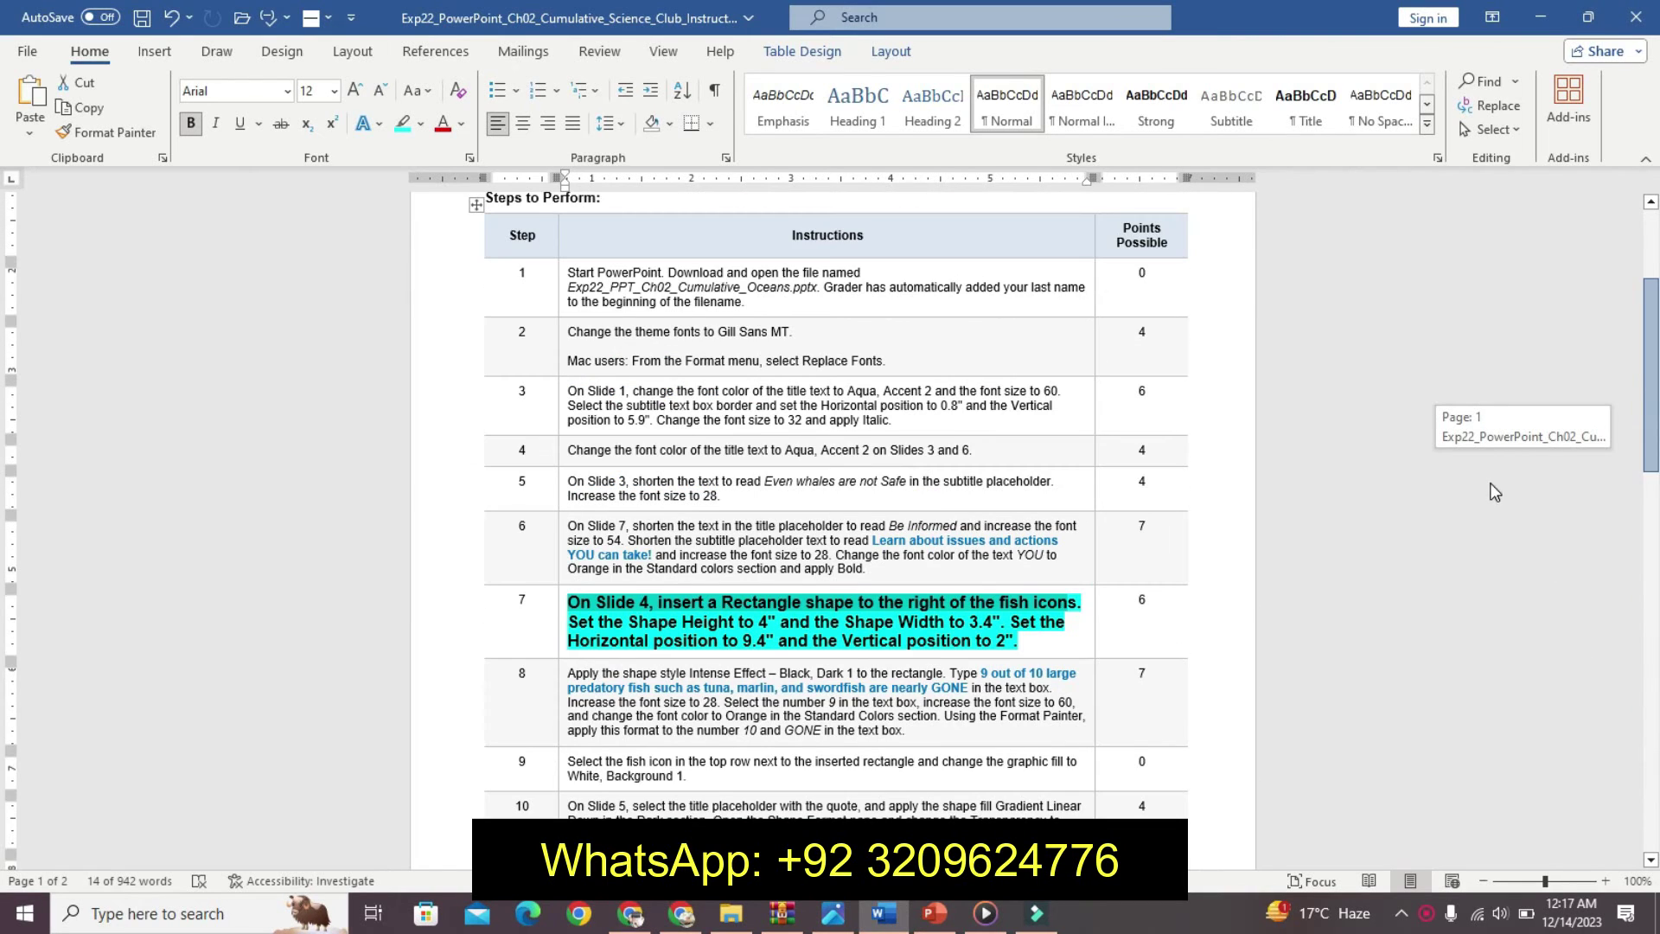
{"action": "scroll", "coordinate": [1657, 454], "scroll_direction": "down", "scroll_amount": 2}
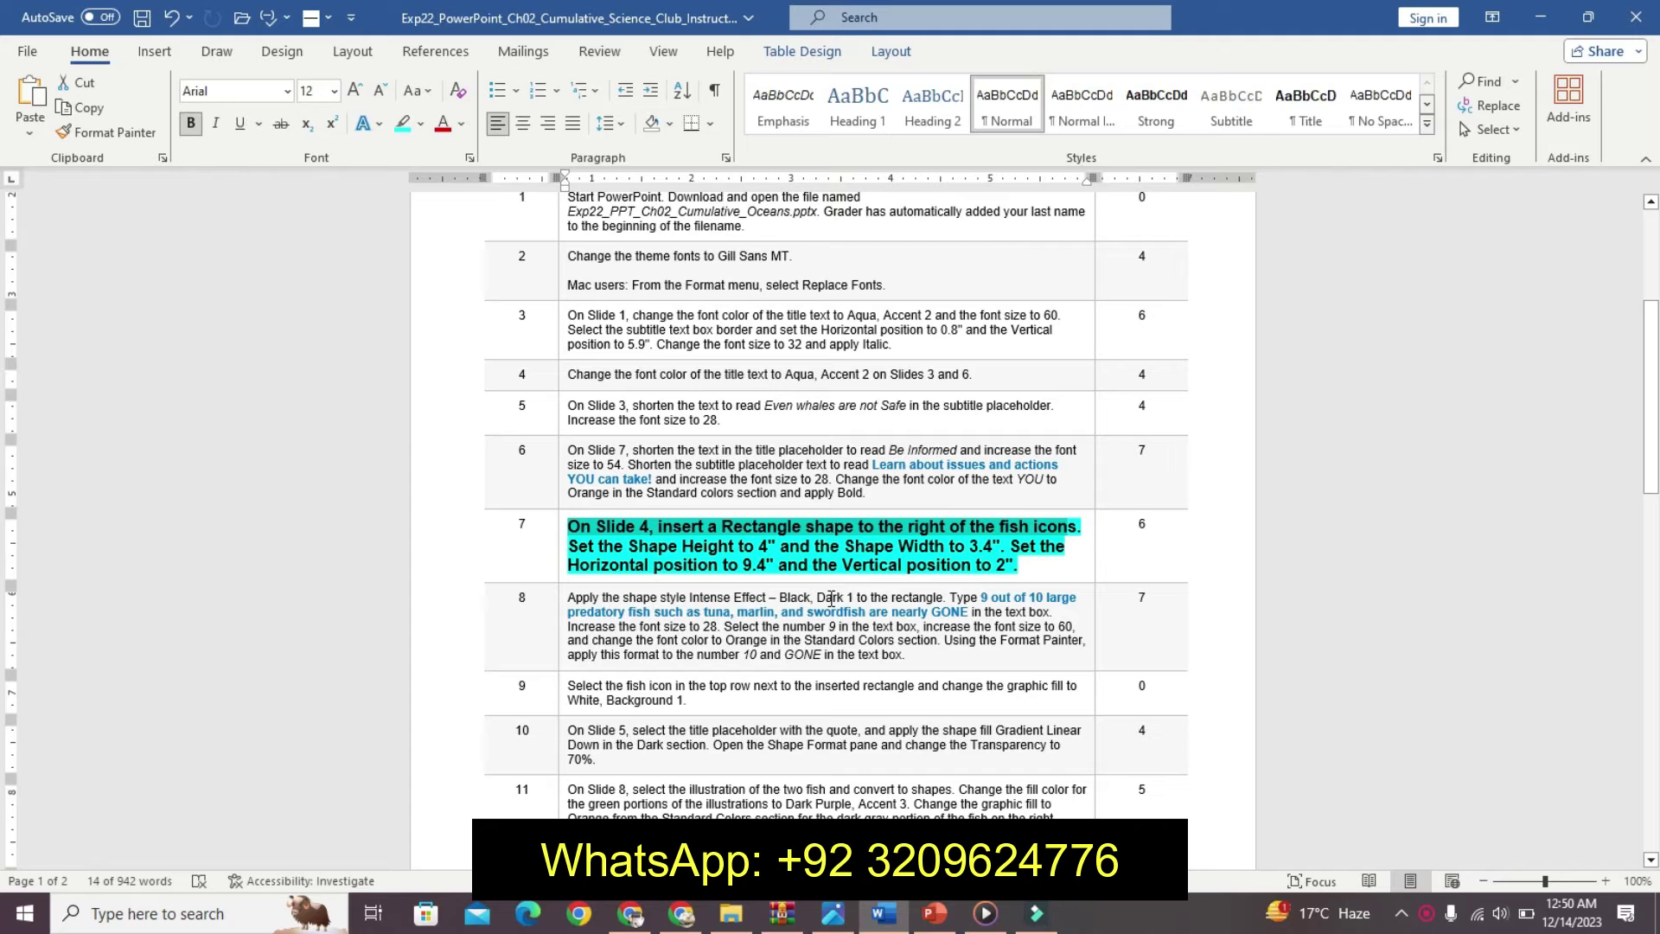
{"action": "left_click", "coordinate": [934, 914]}
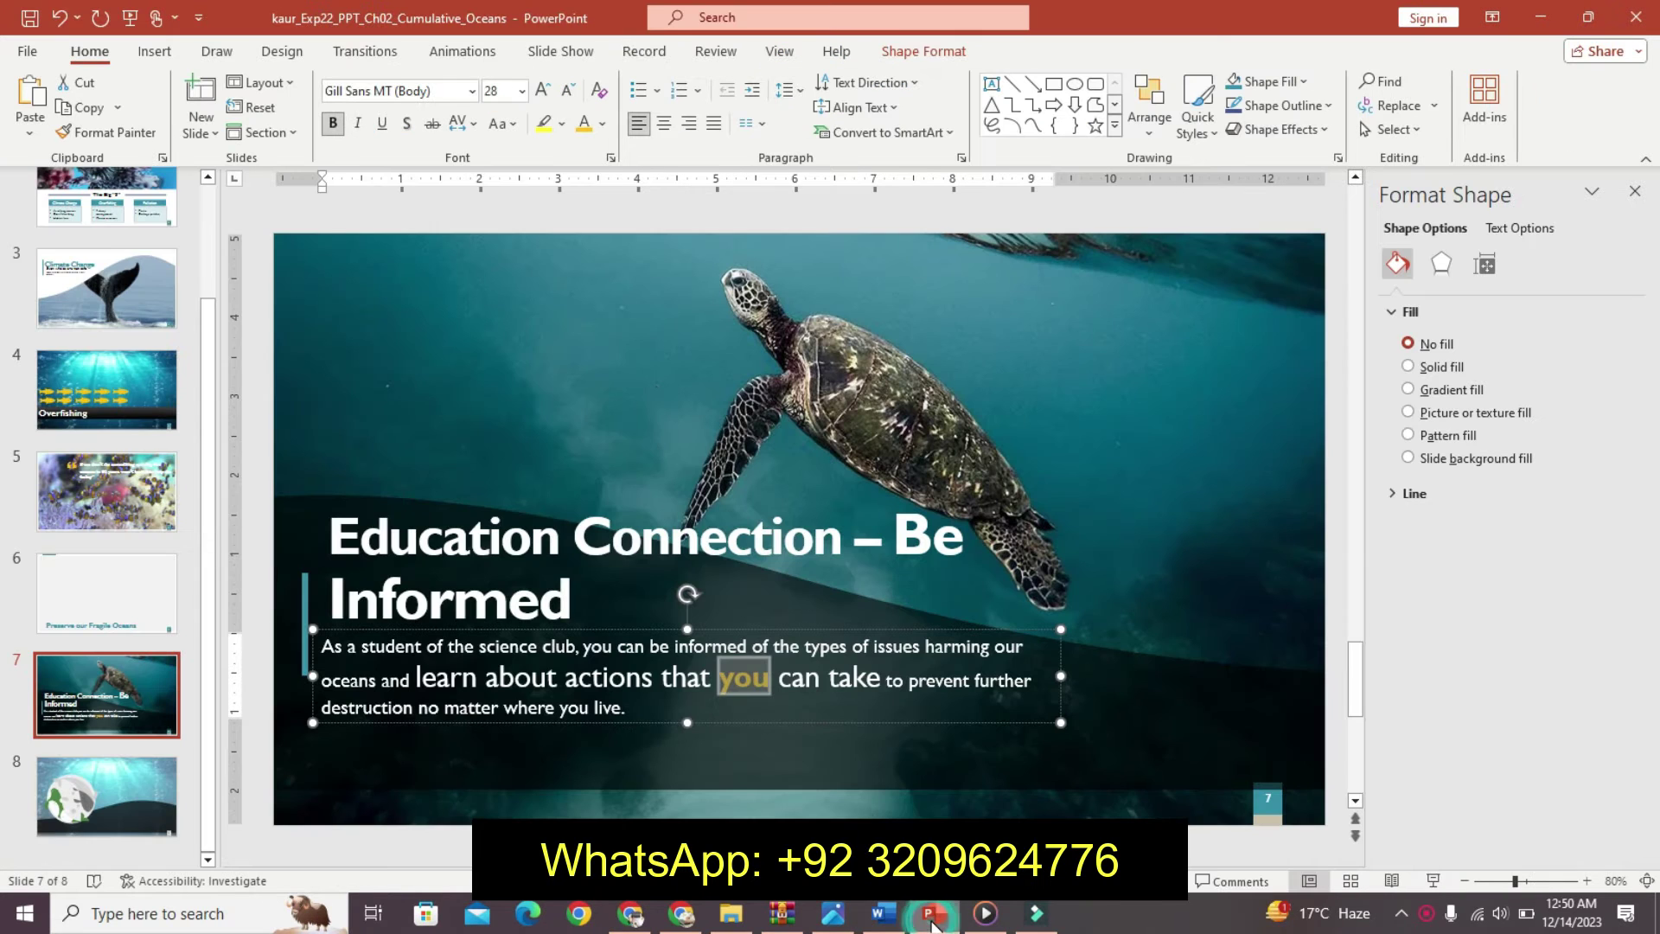
Go to slide 4 of the Oceans presentation.
{"action": "left_click", "coordinate": [148, 522]}
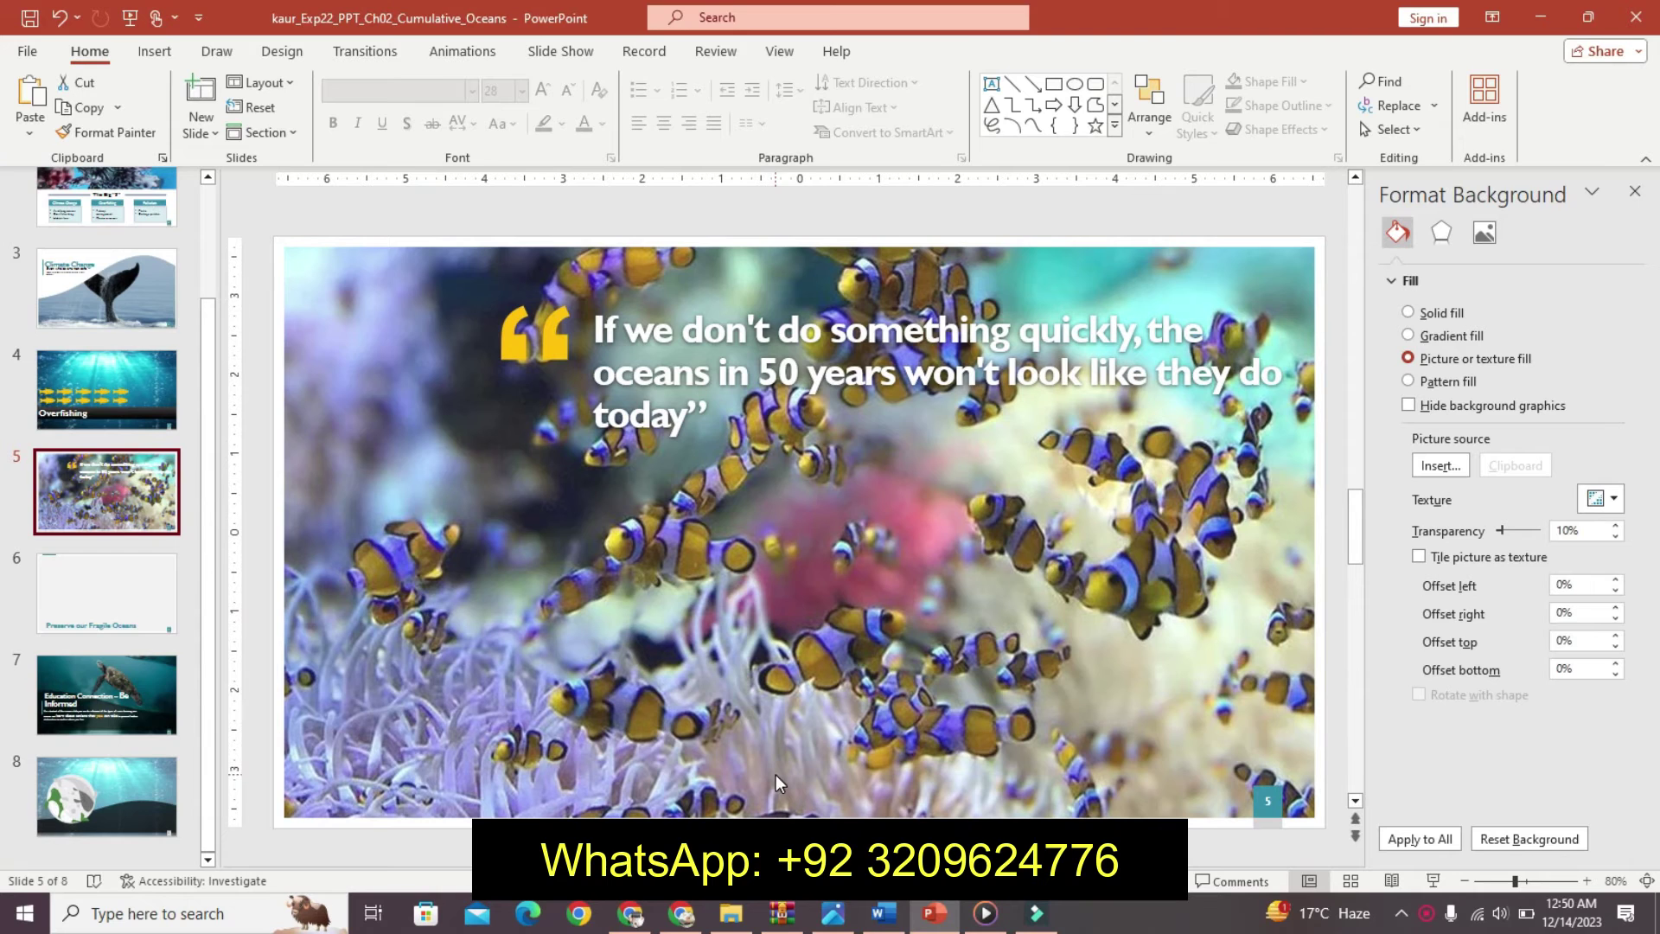
{"action": "left_click", "coordinate": [882, 914]}
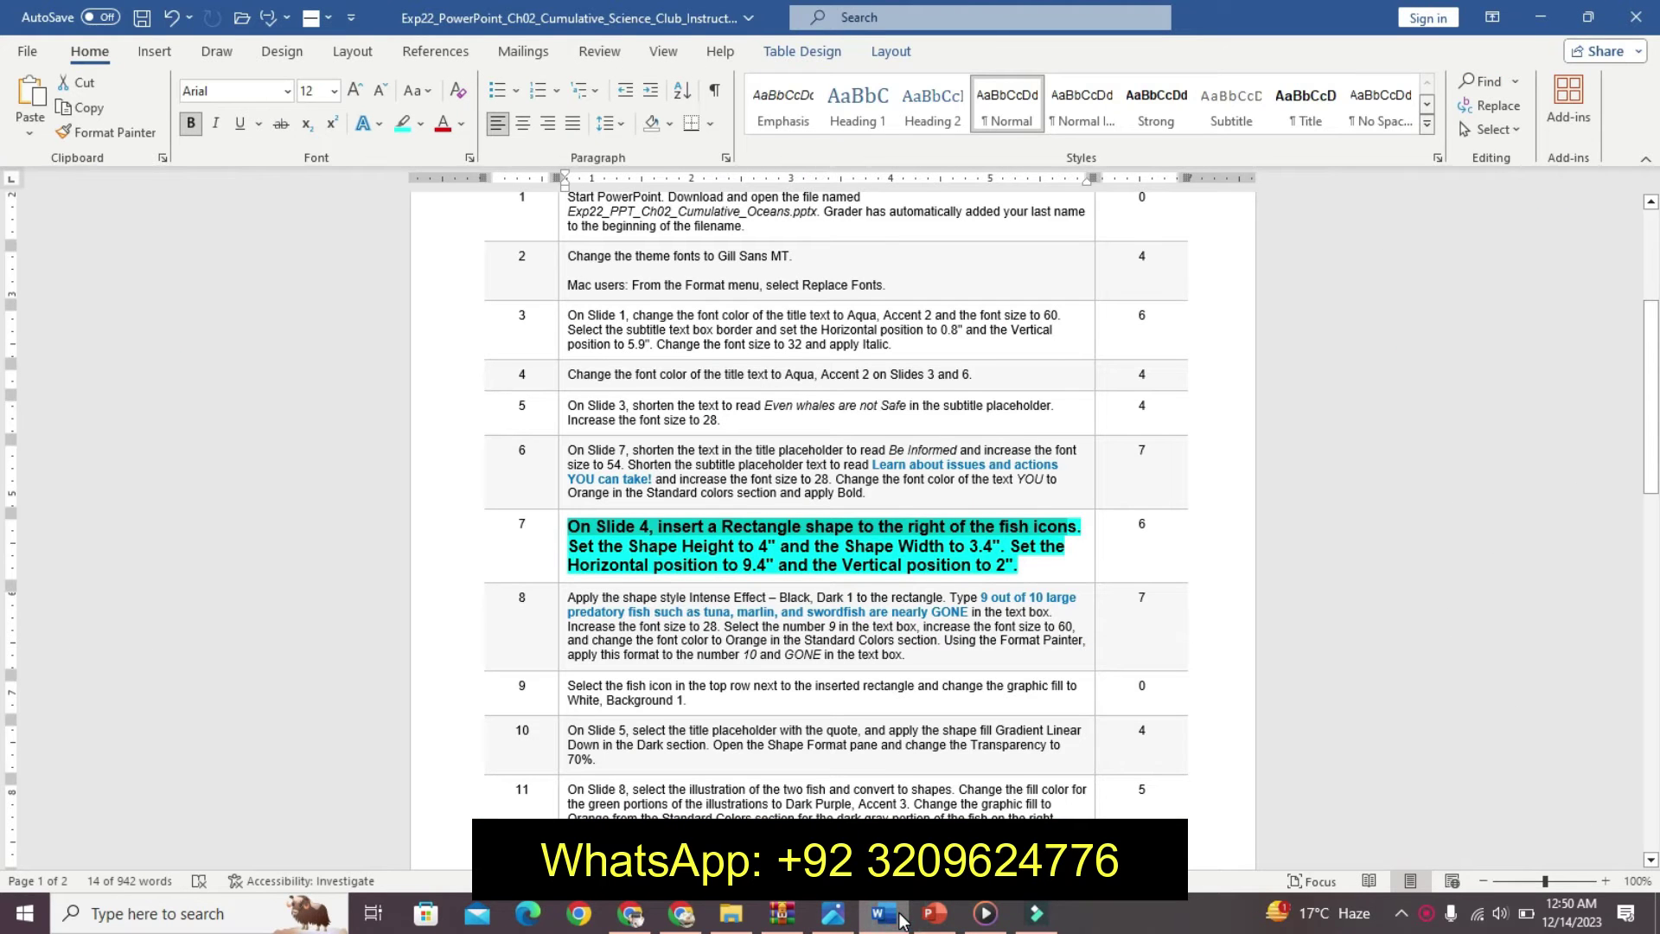
{"action": "left_click", "coordinate": [923, 918]}
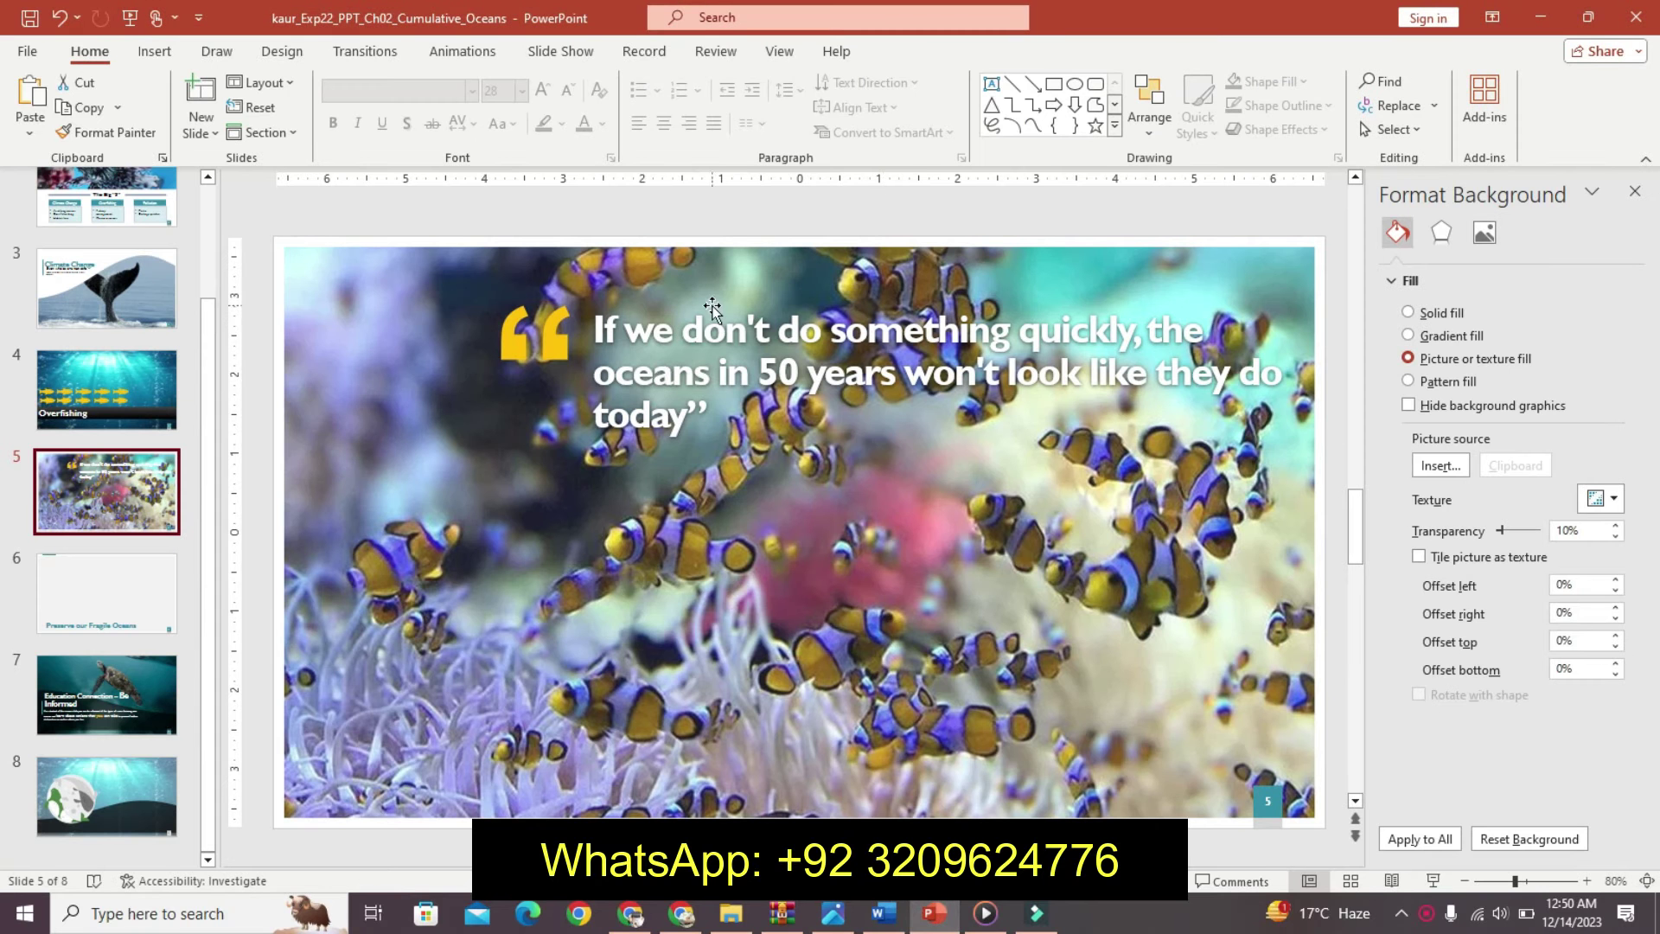
{"action": "left_click", "coordinate": [133, 370]}
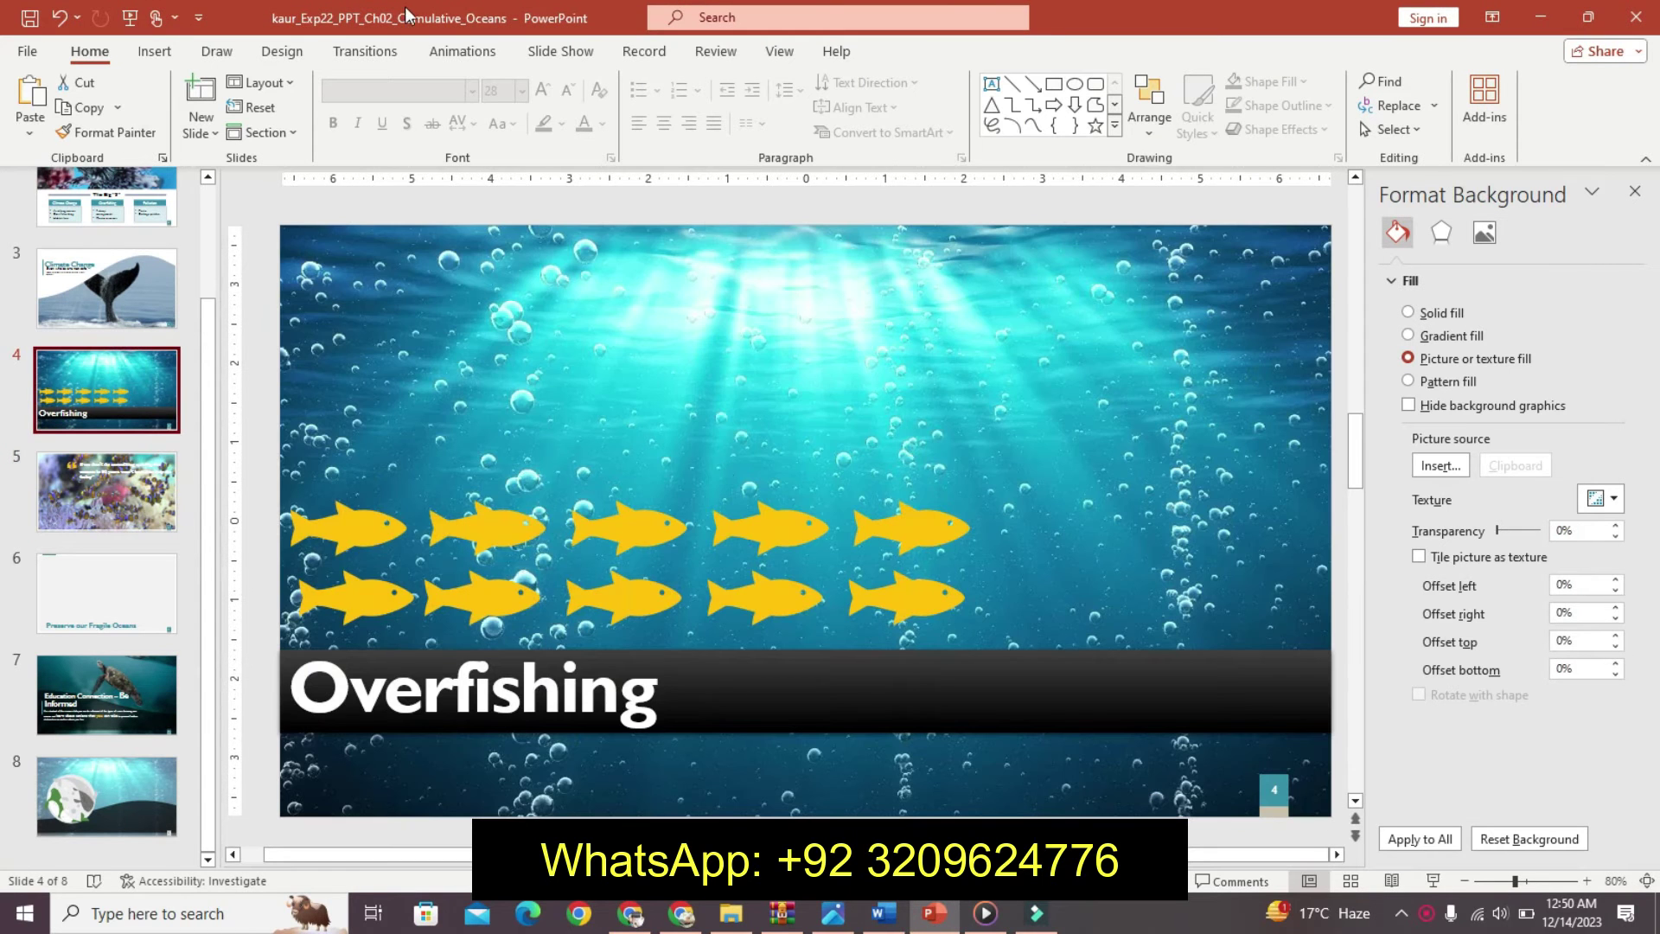
{"action": "right_click", "coordinate": [958, 498]}
{"action": "left_click", "coordinate": [1005, 418]}
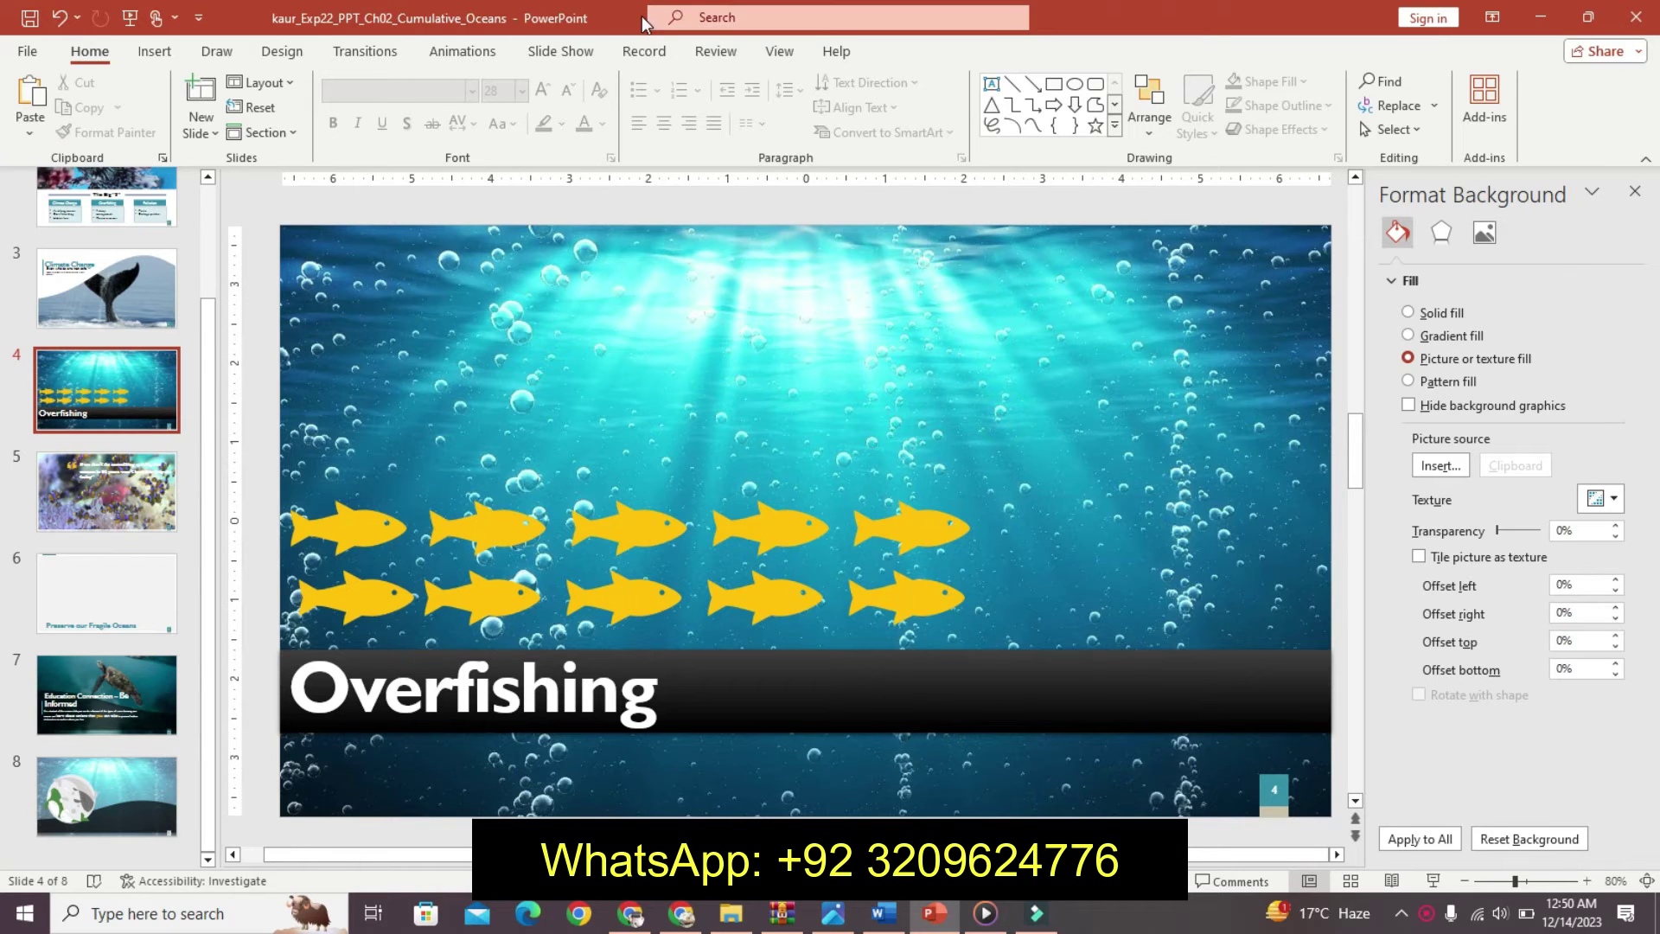
Draw a rectangle to the right of the yellow fish icons on slide 4.
{"action": "left_click", "coordinate": [145, 68]}
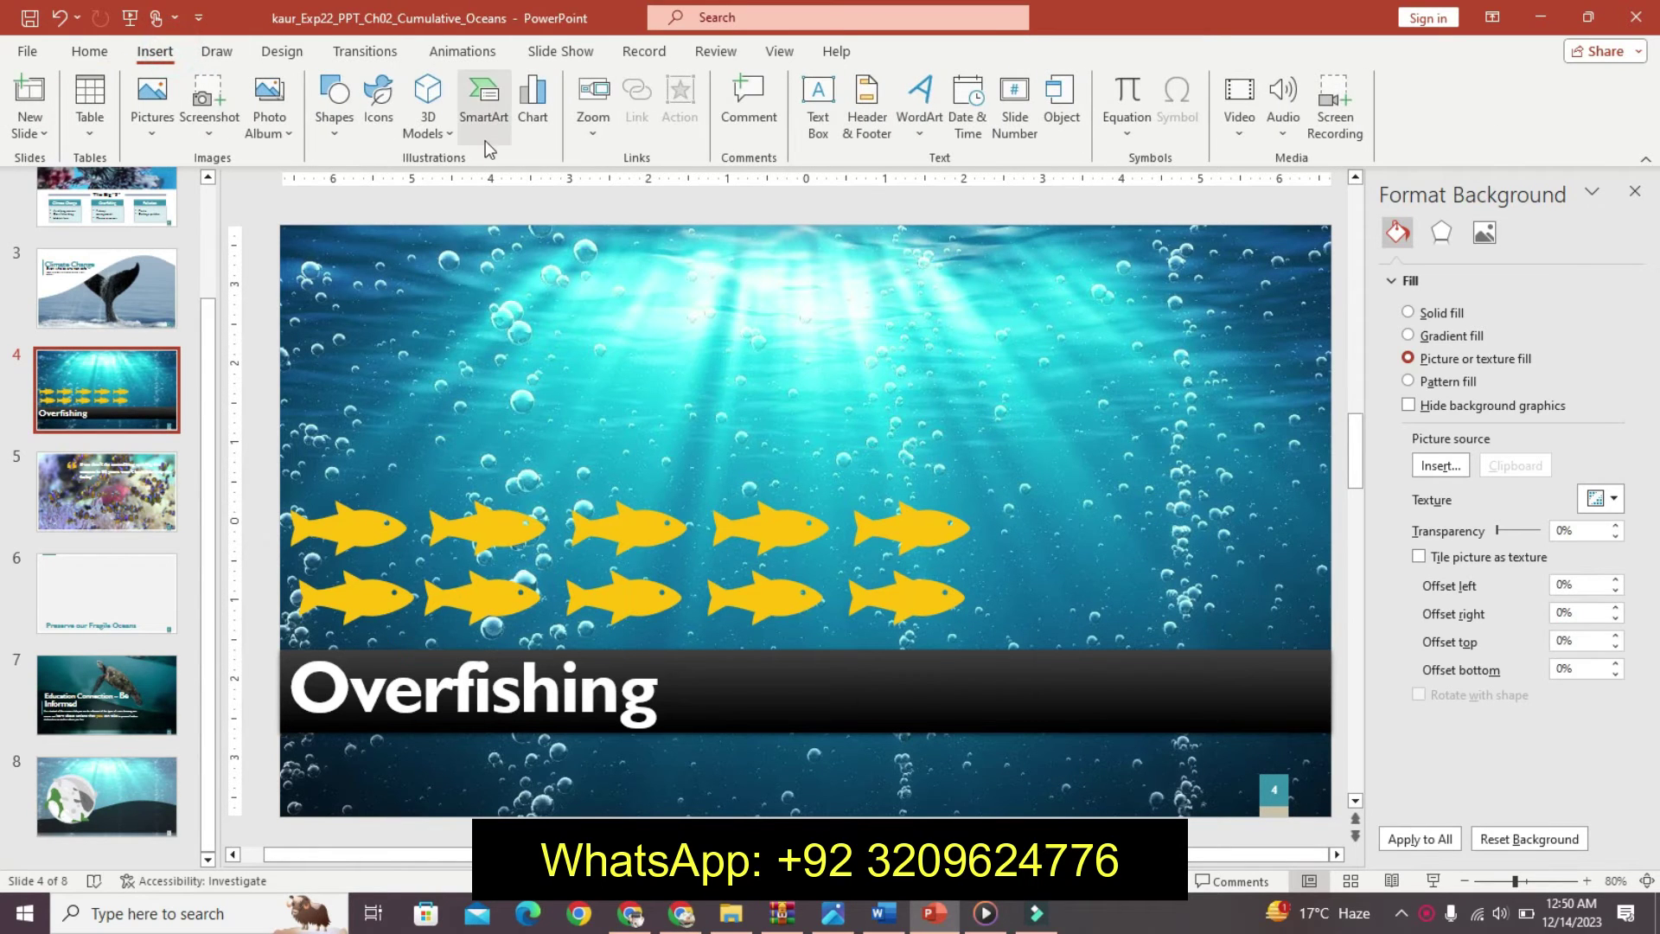
{"action": "left_click", "coordinate": [341, 131]}
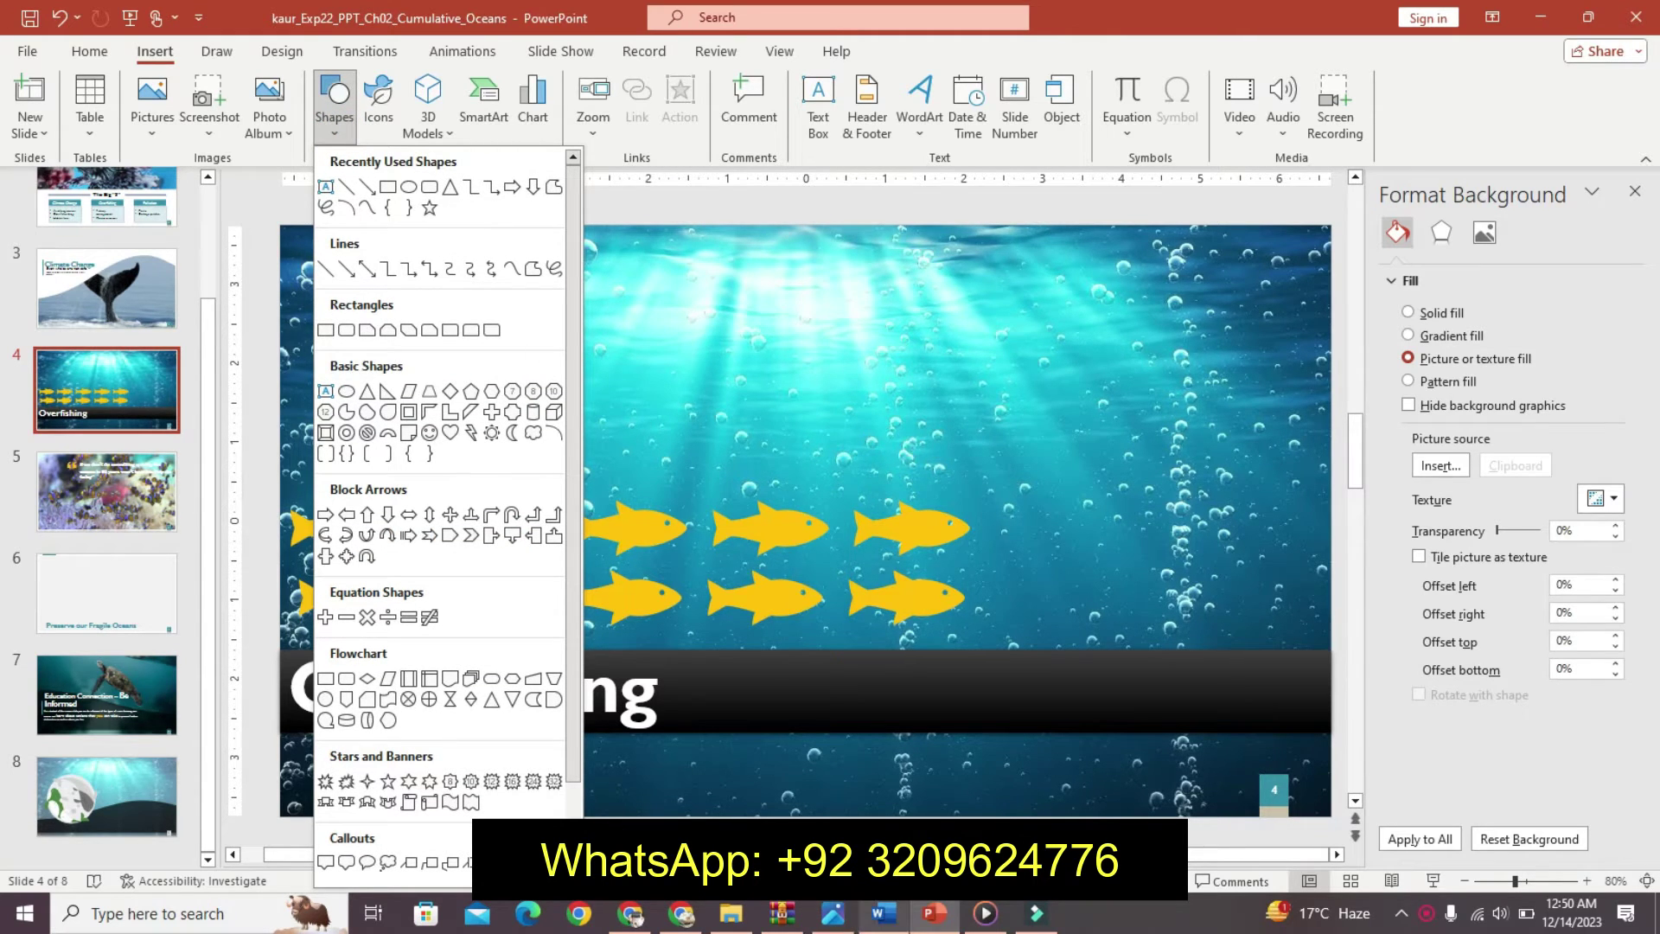
{"action": "left_click", "coordinate": [883, 914]}
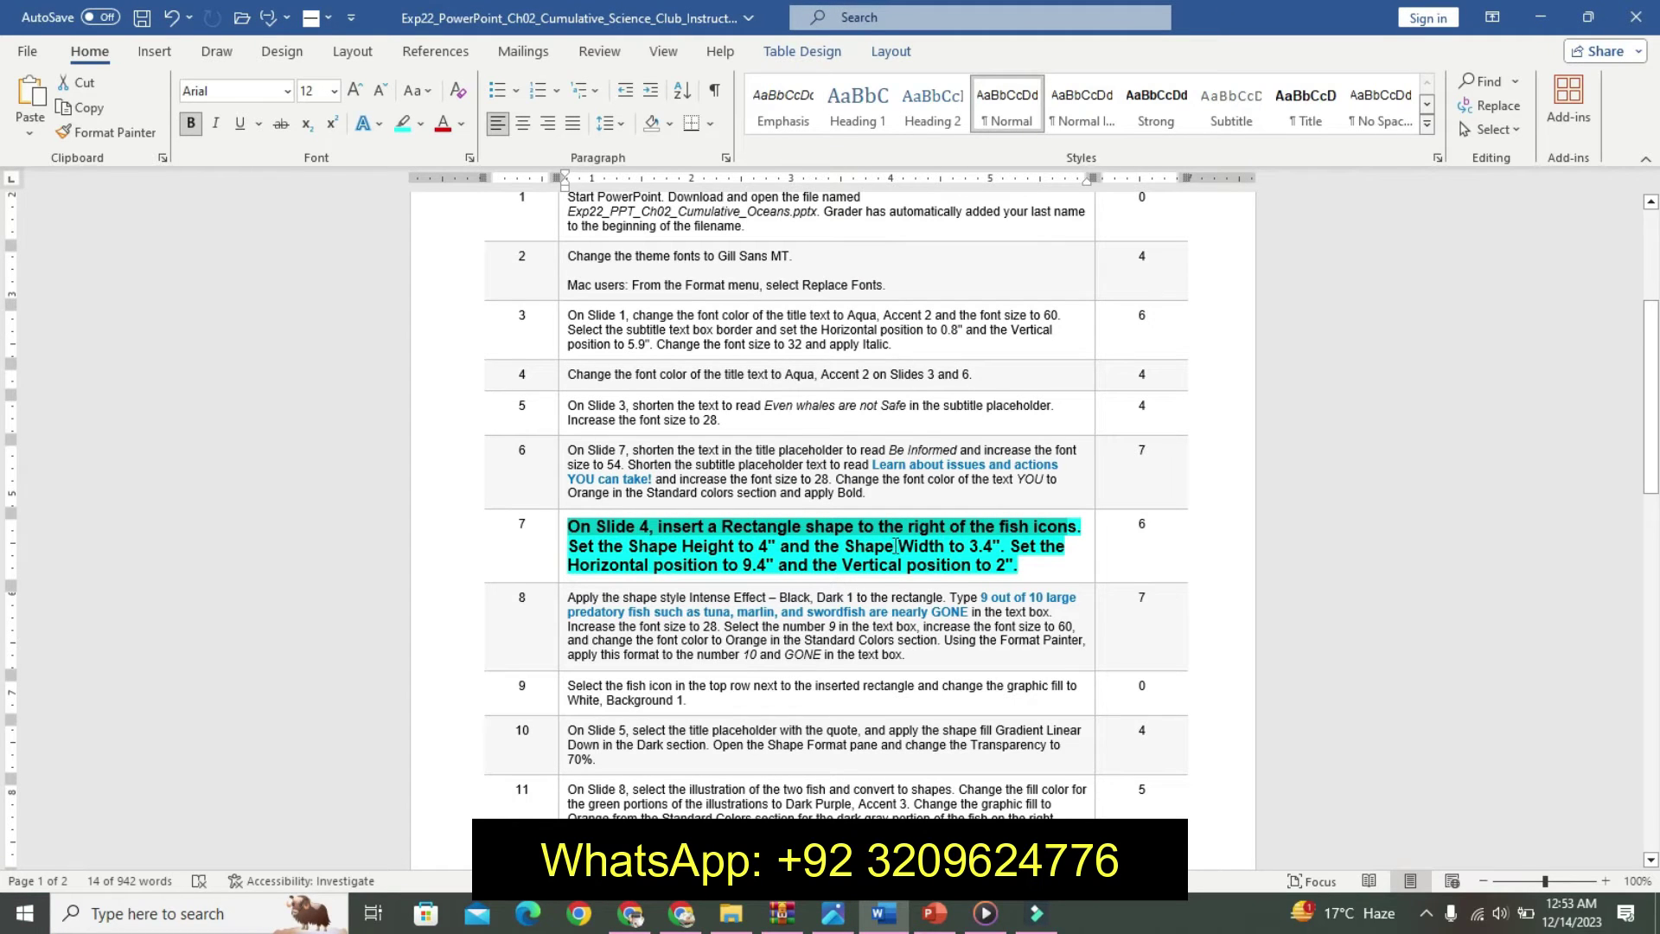
{"action": "left_click", "coordinate": [934, 915]}
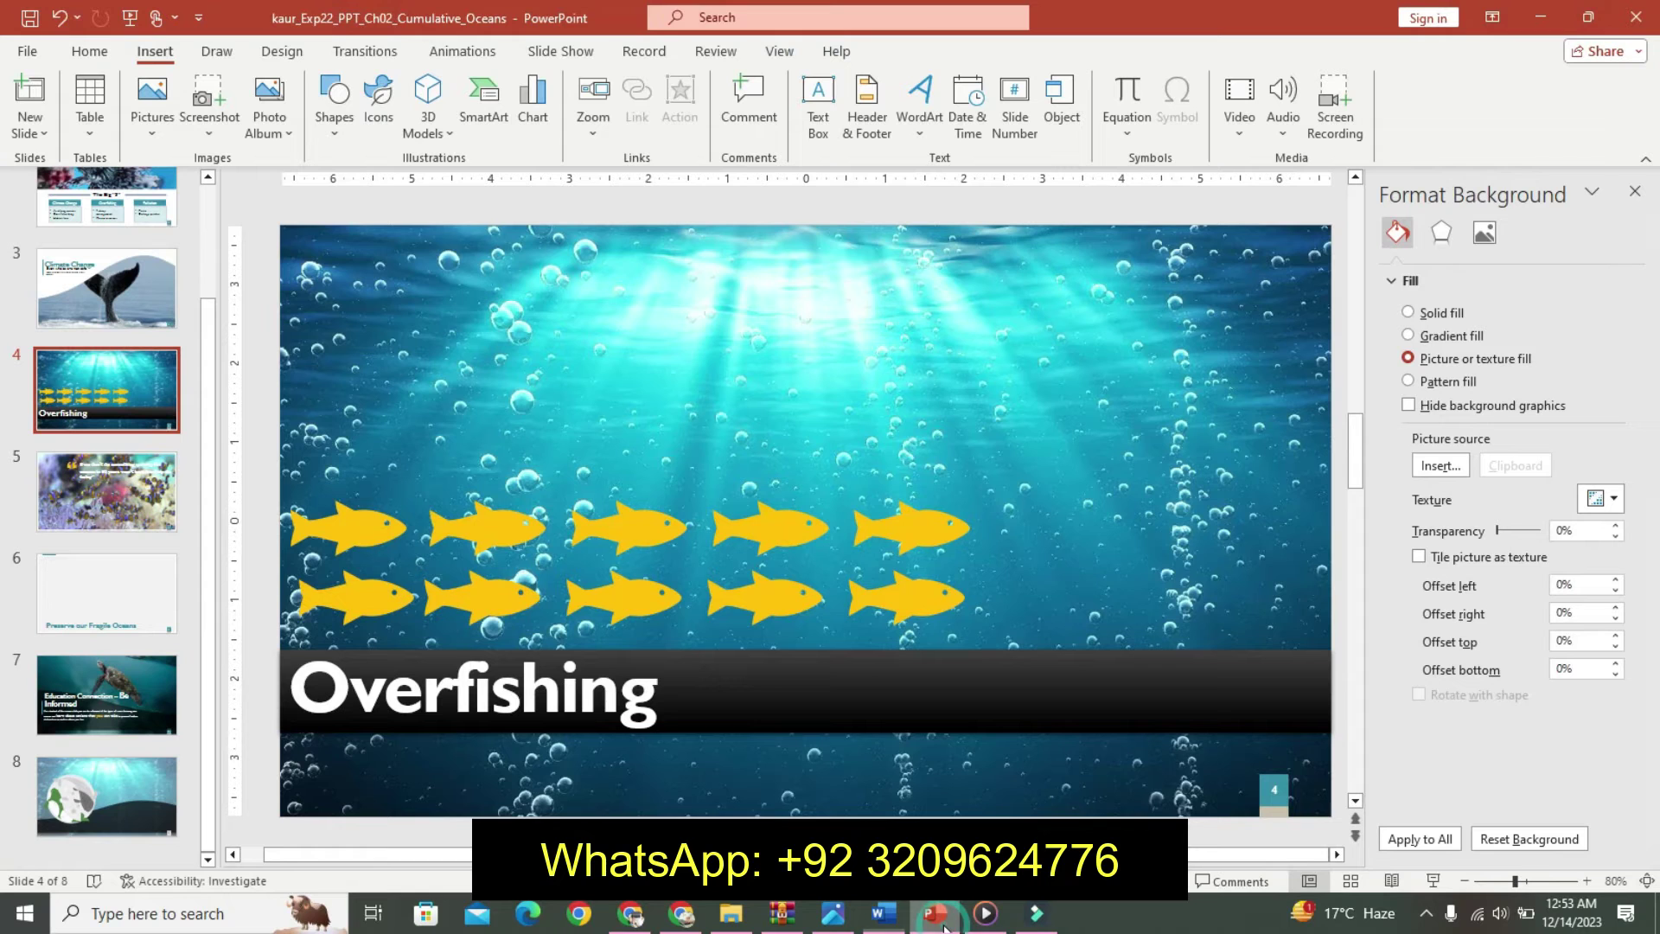
{"action": "left_click", "coordinate": [336, 116]}
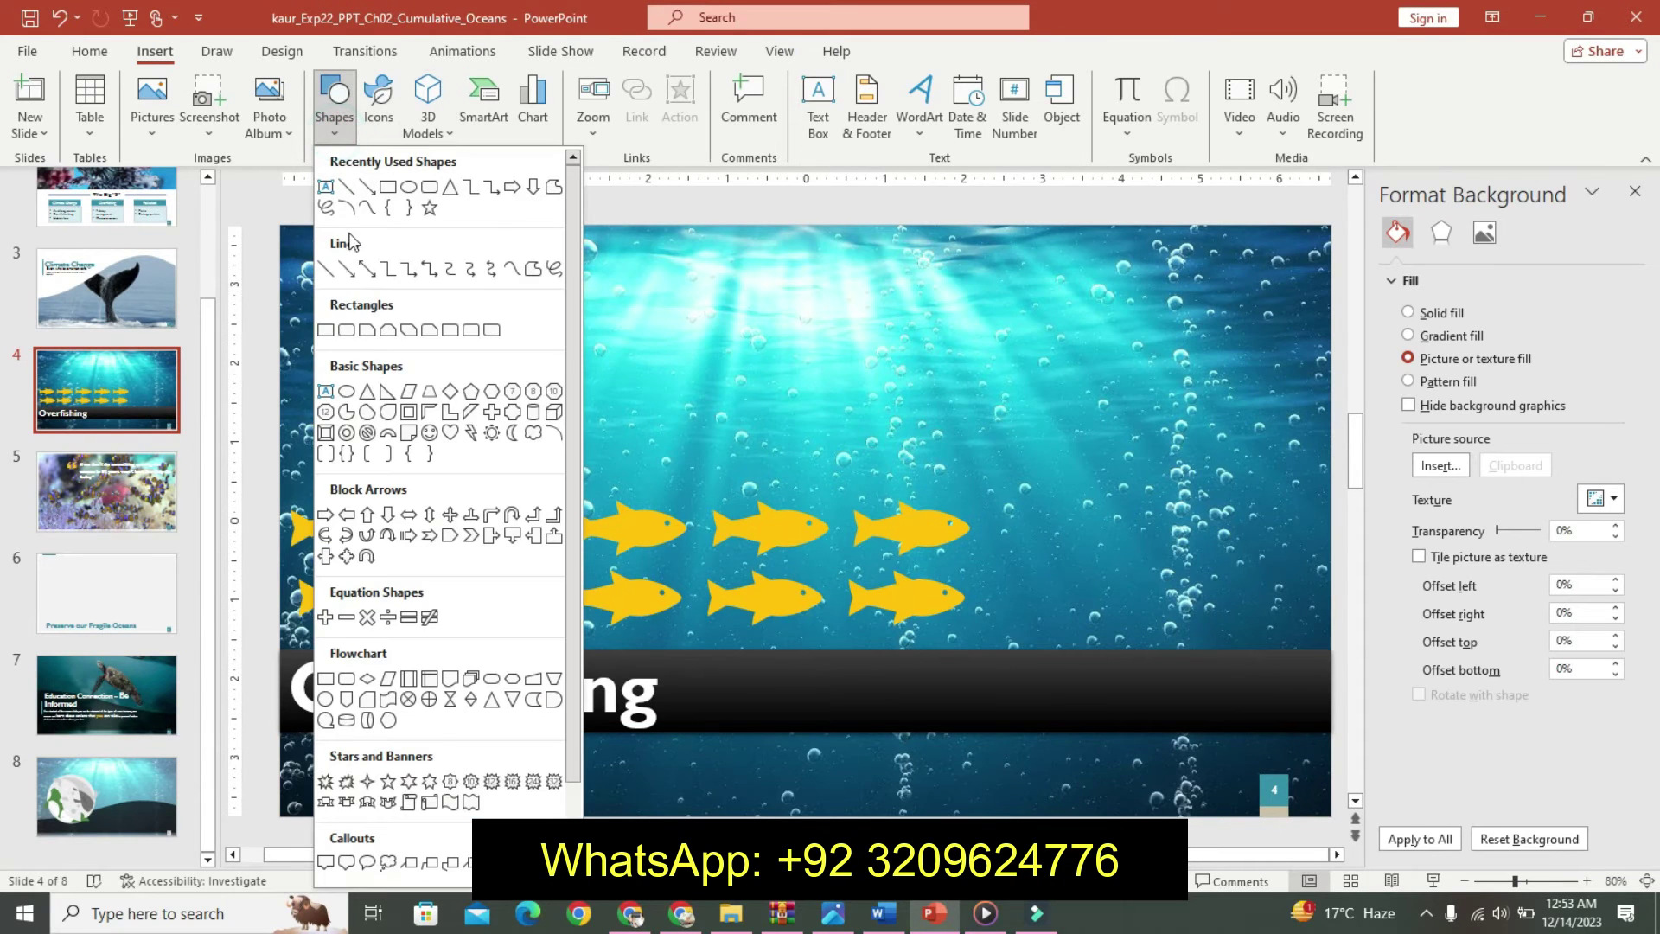
{"action": "left_click", "coordinate": [323, 325]}
{"action": "mouse_move", "coordinate": [1065, 521]}
{"action": "left_mouse_down"}
{"action": "mouse_move", "coordinate": [1330, 624]}
{"action": "mouse_move", "coordinate": [1289, 619]}
{"action": "left_mouse_up"}
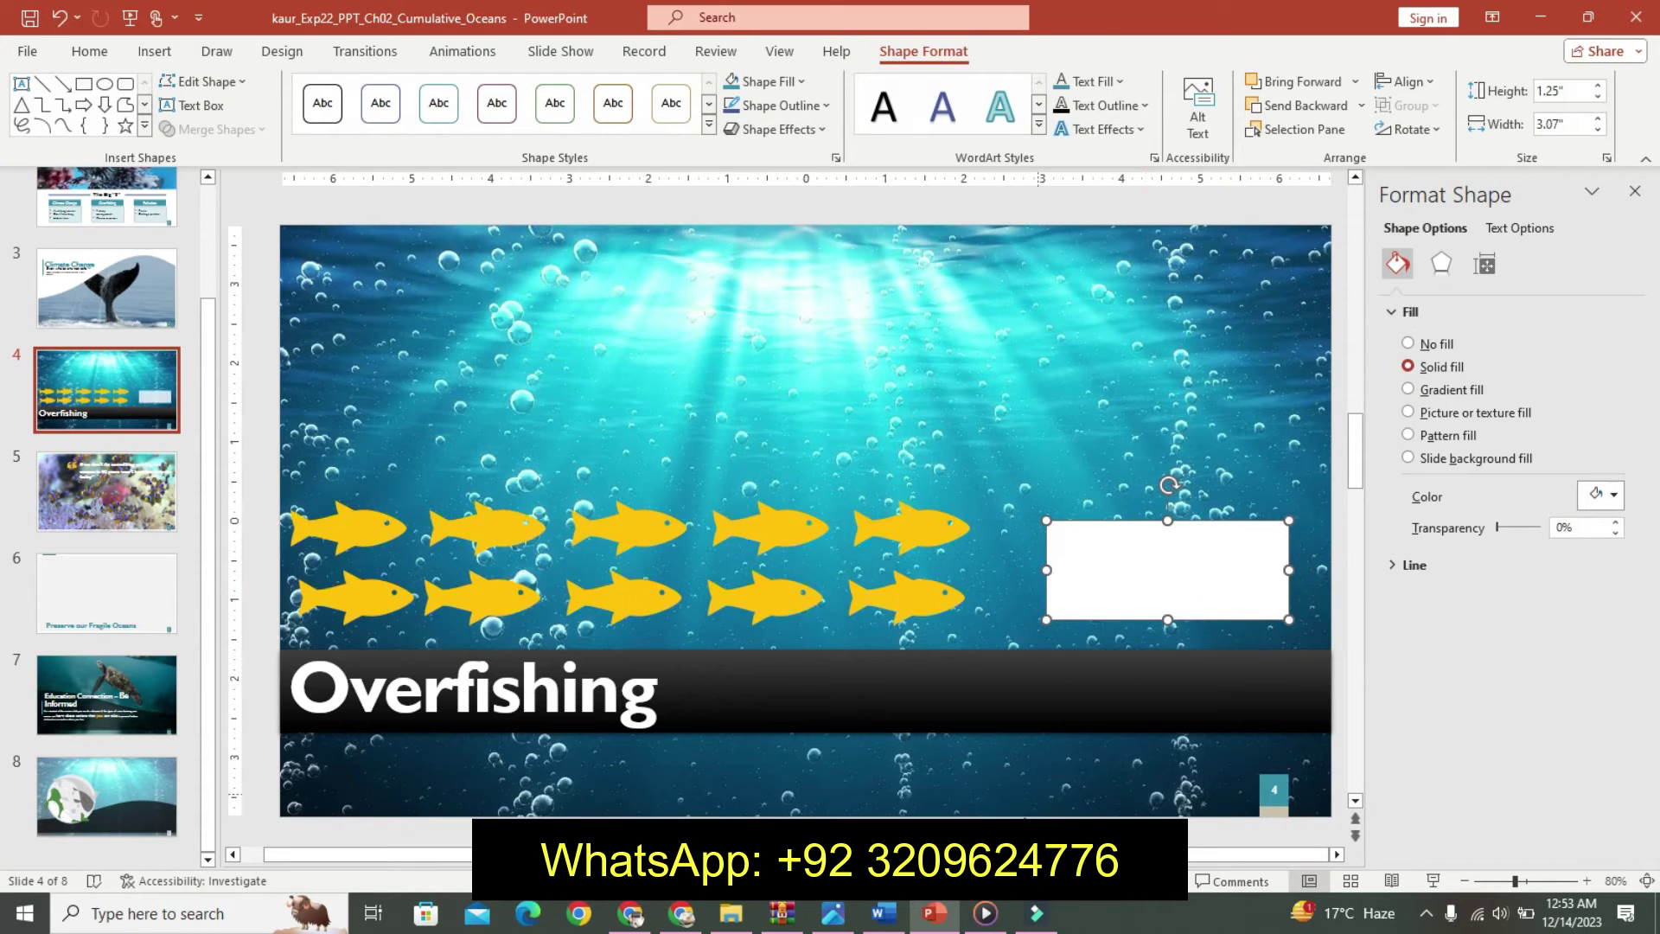
Raise the rectangle's height to 4 inches with the Shape Height spinner.
{"action": "left_click", "coordinate": [882, 913]}
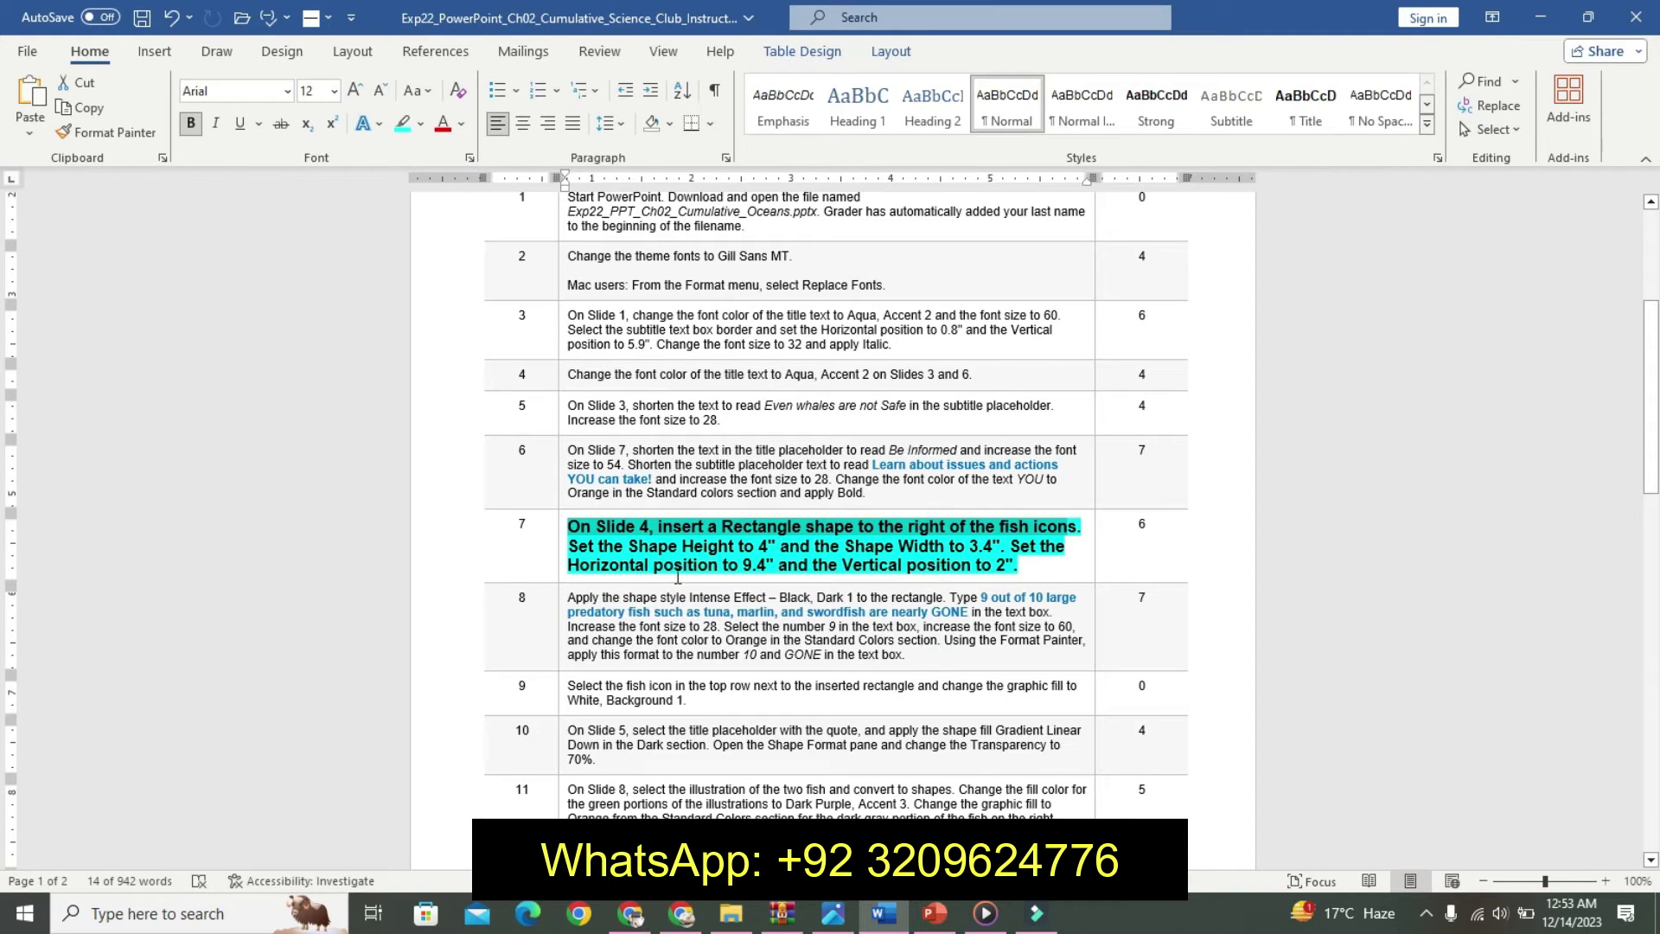
{"action": "left_click", "coordinate": [934, 913]}
{"action": "left_click", "coordinate": [1599, 86]}
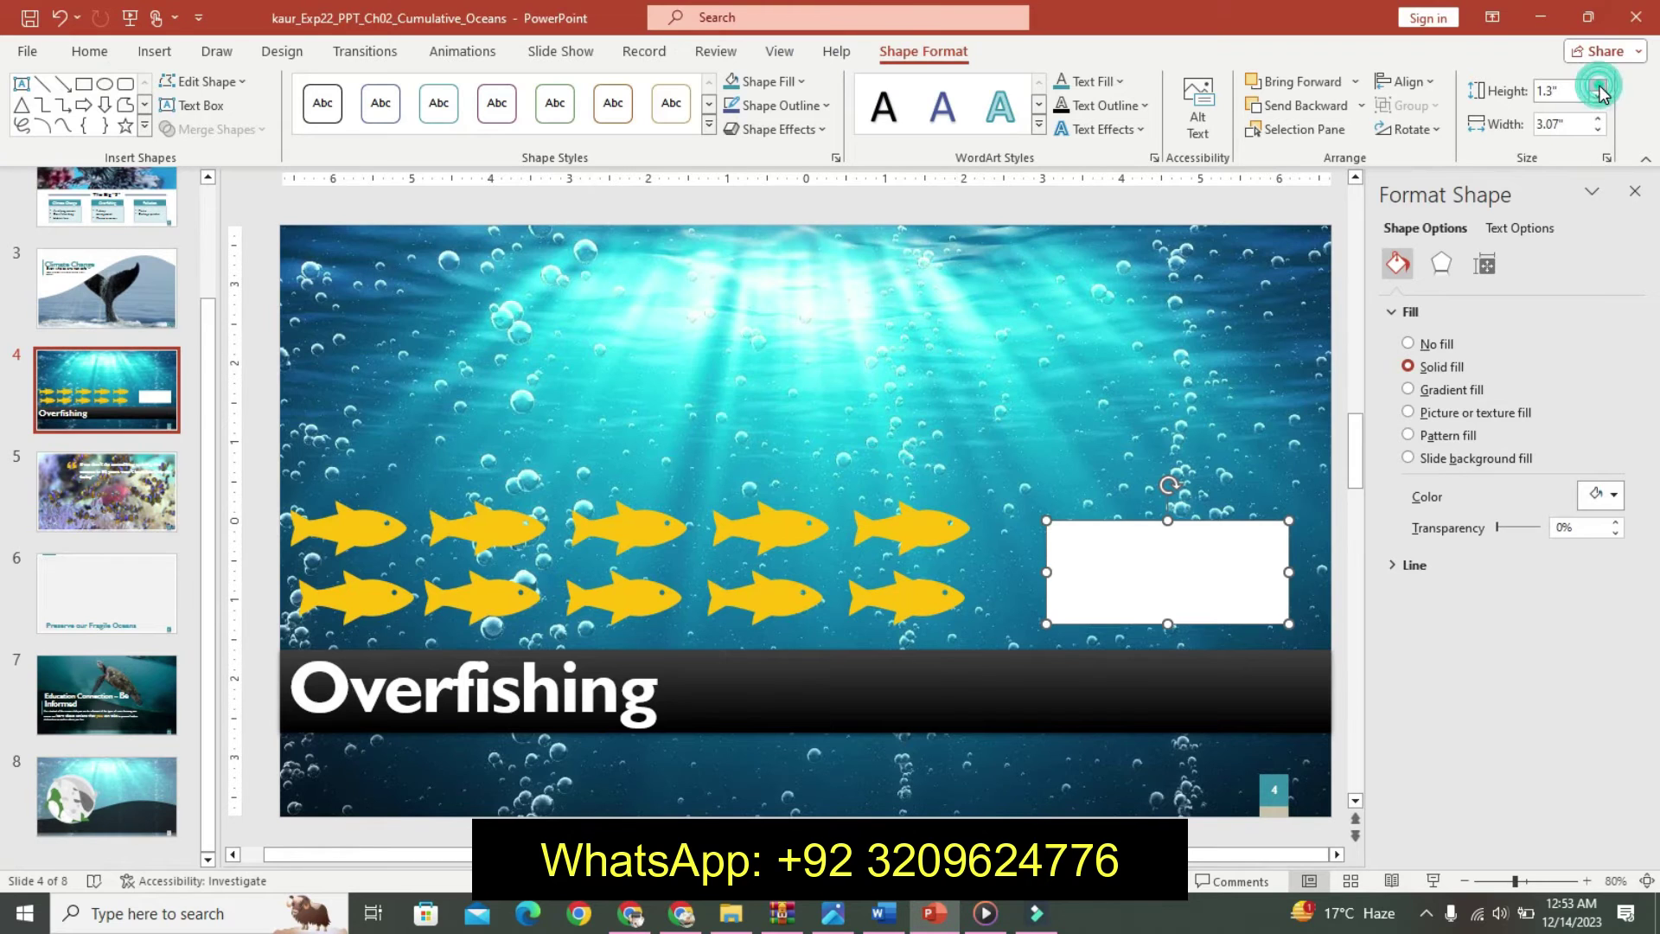
{"action": "left_click", "coordinate": [1599, 87]}
{"action": "left_click", "coordinate": [1599, 86]}
{"action": "left_click", "coordinate": [1600, 86]}
{"action": "left_click", "coordinate": [1599, 86]}
{"action": "left_click", "coordinate": [883, 913]}
{"action": "mouse_move", "coordinate": [932, 913]}
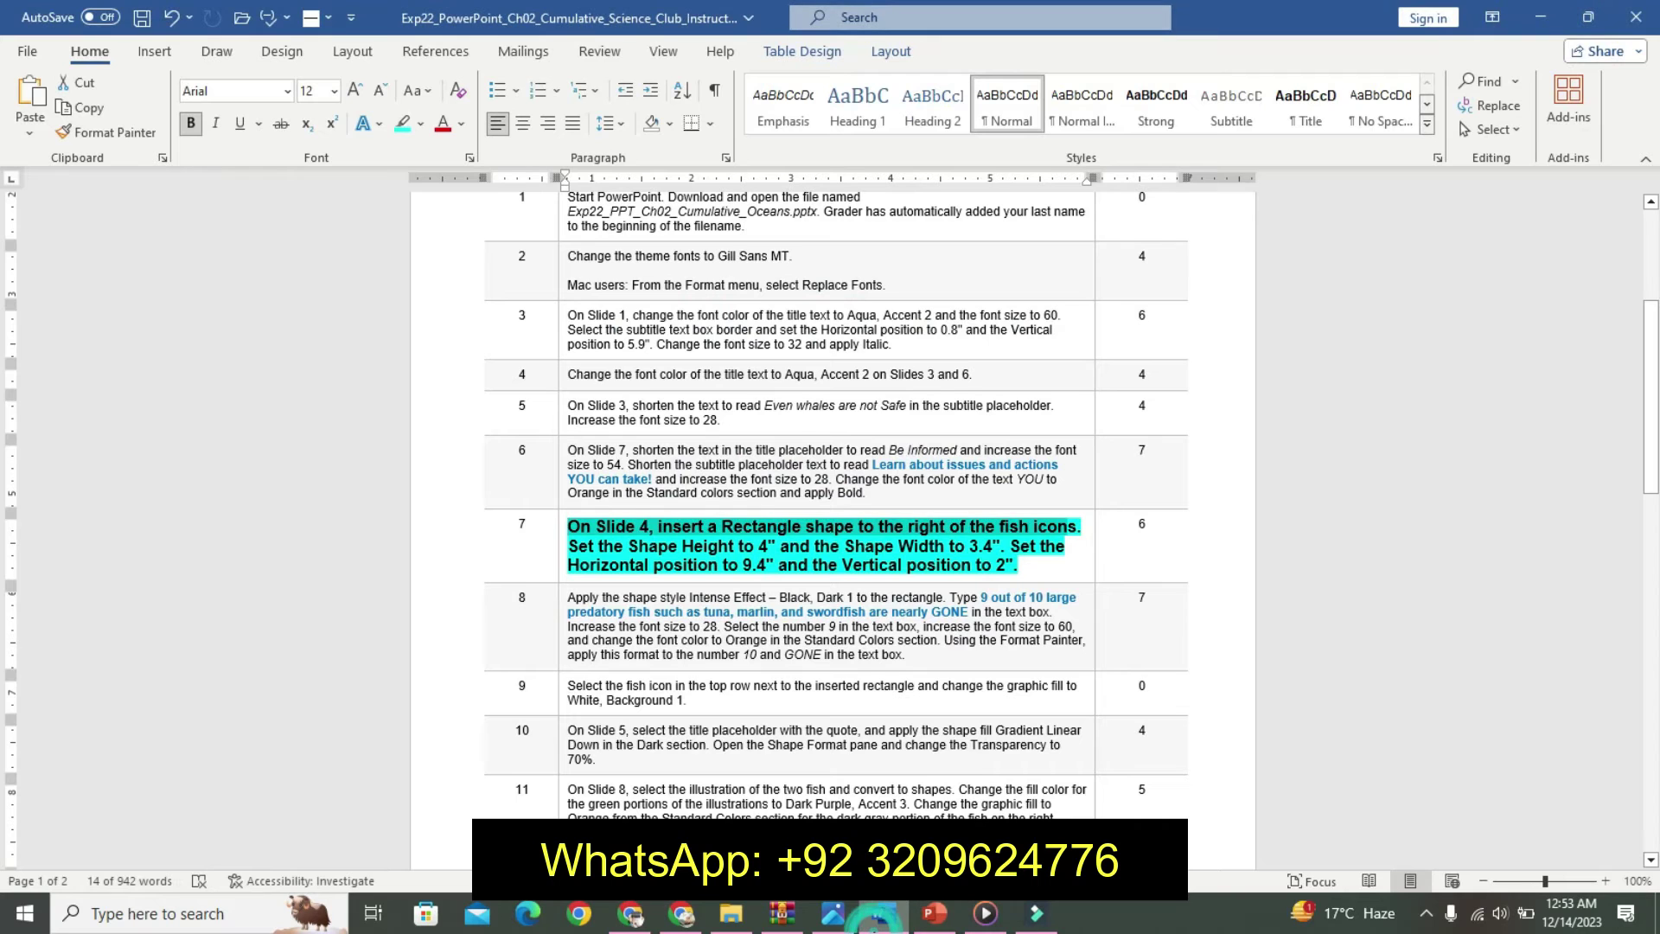
{"action": "left_click", "coordinate": [924, 922]}
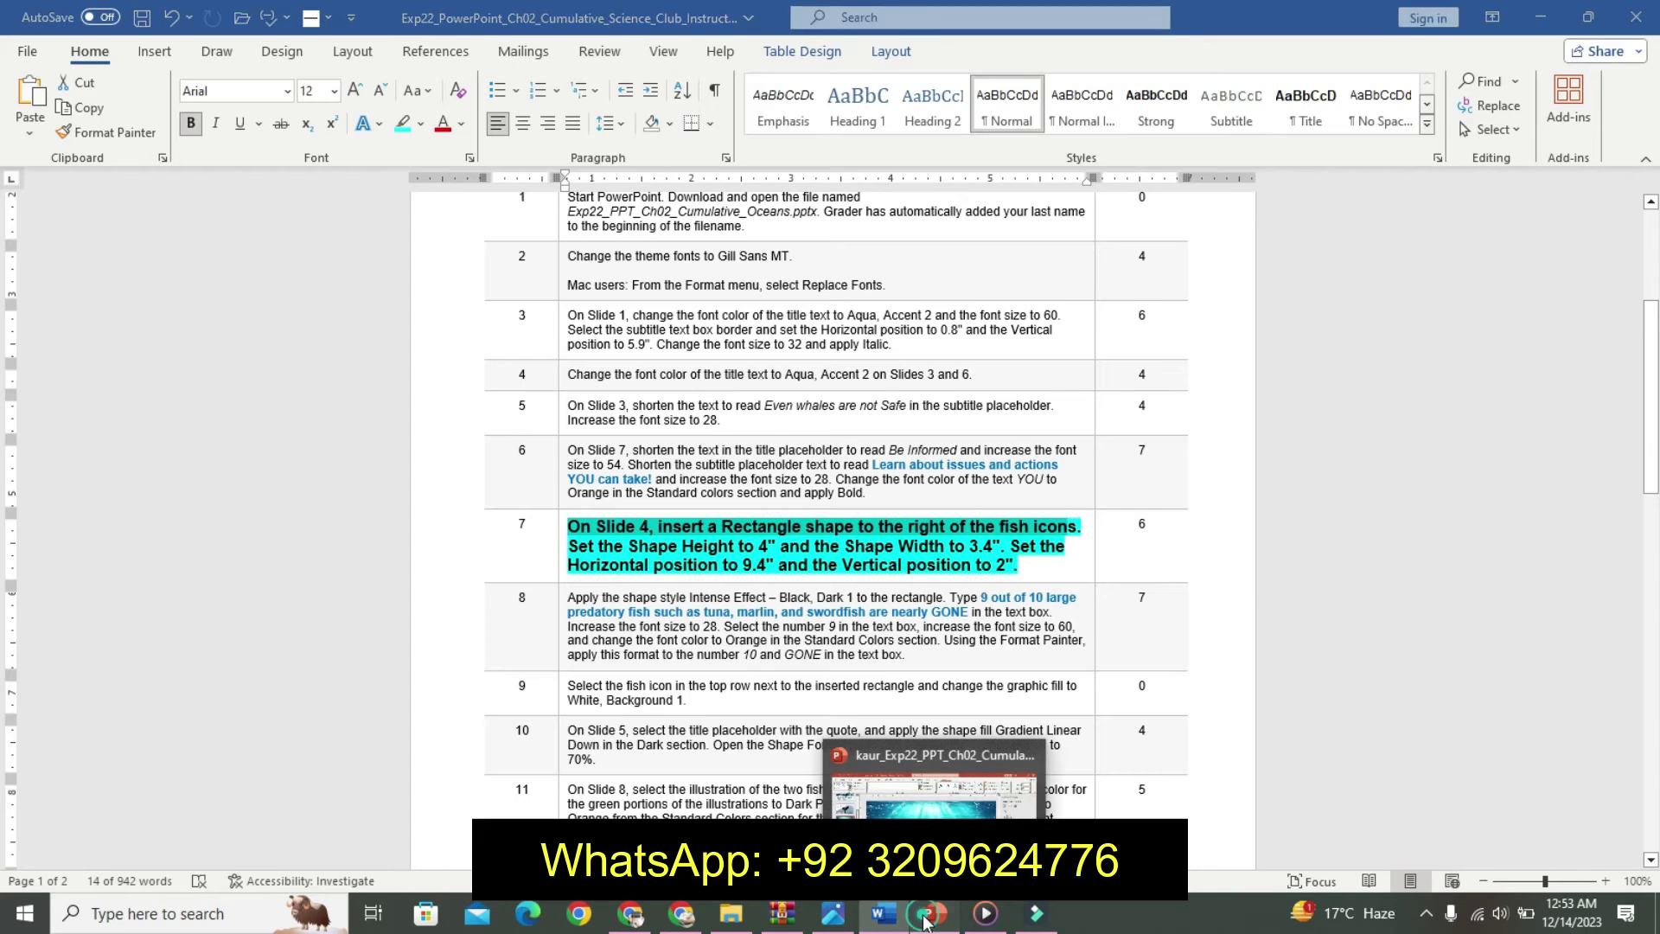
{"action": "left_click", "coordinate": [1599, 87]}
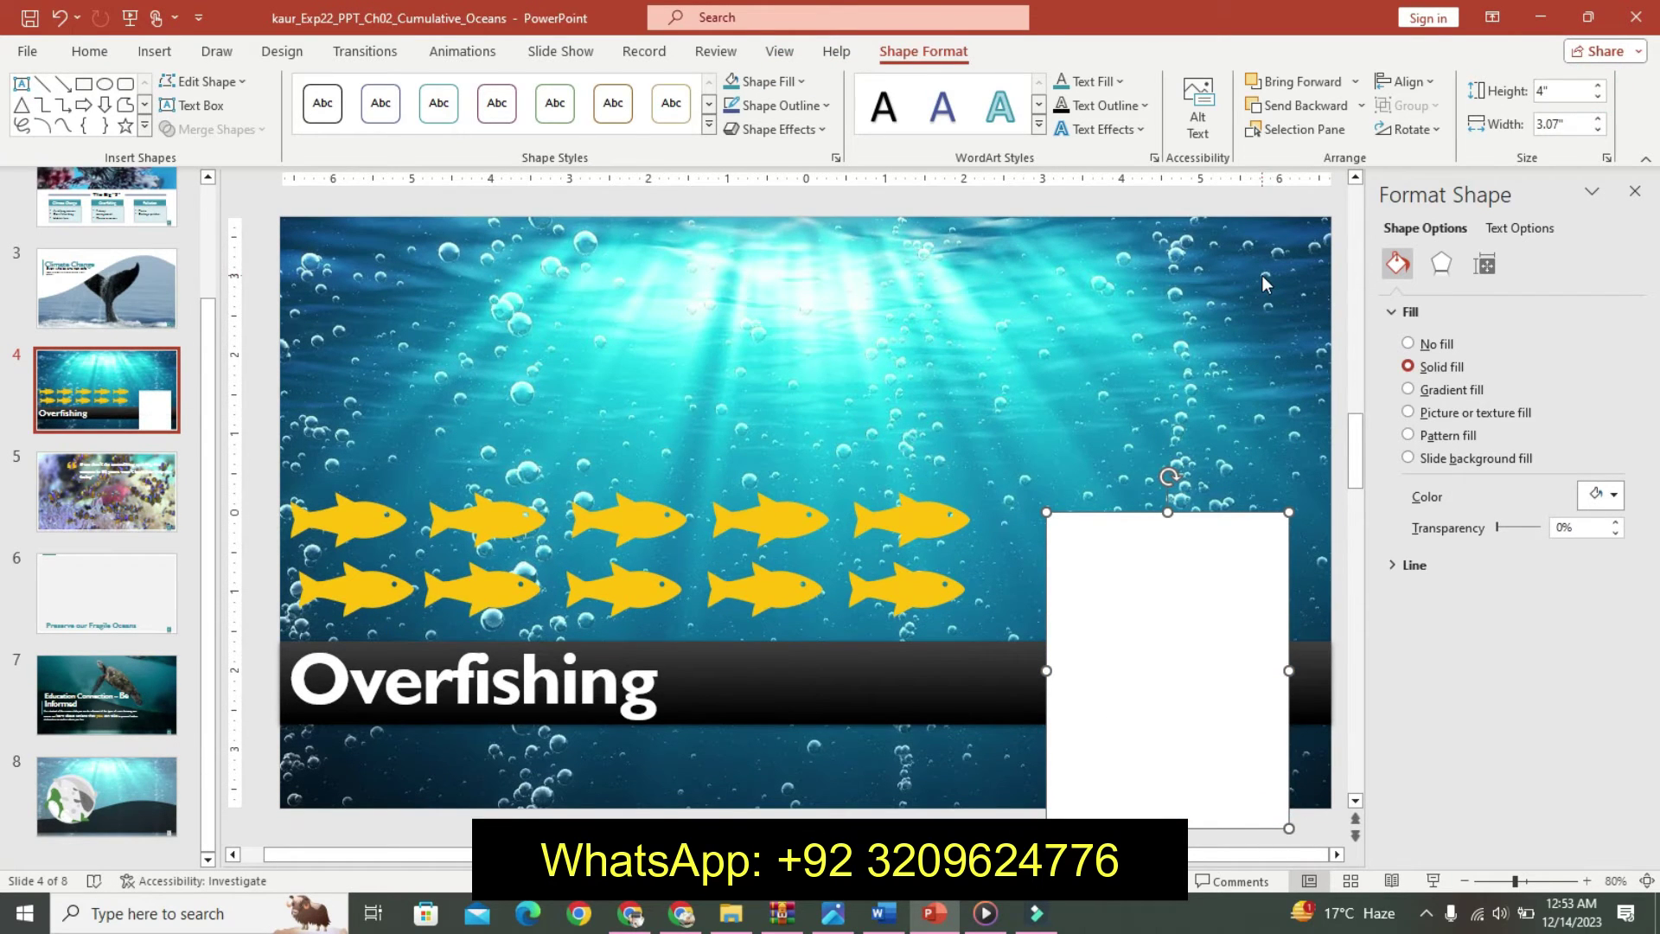
{"action": "left_click", "coordinate": [882, 914]}
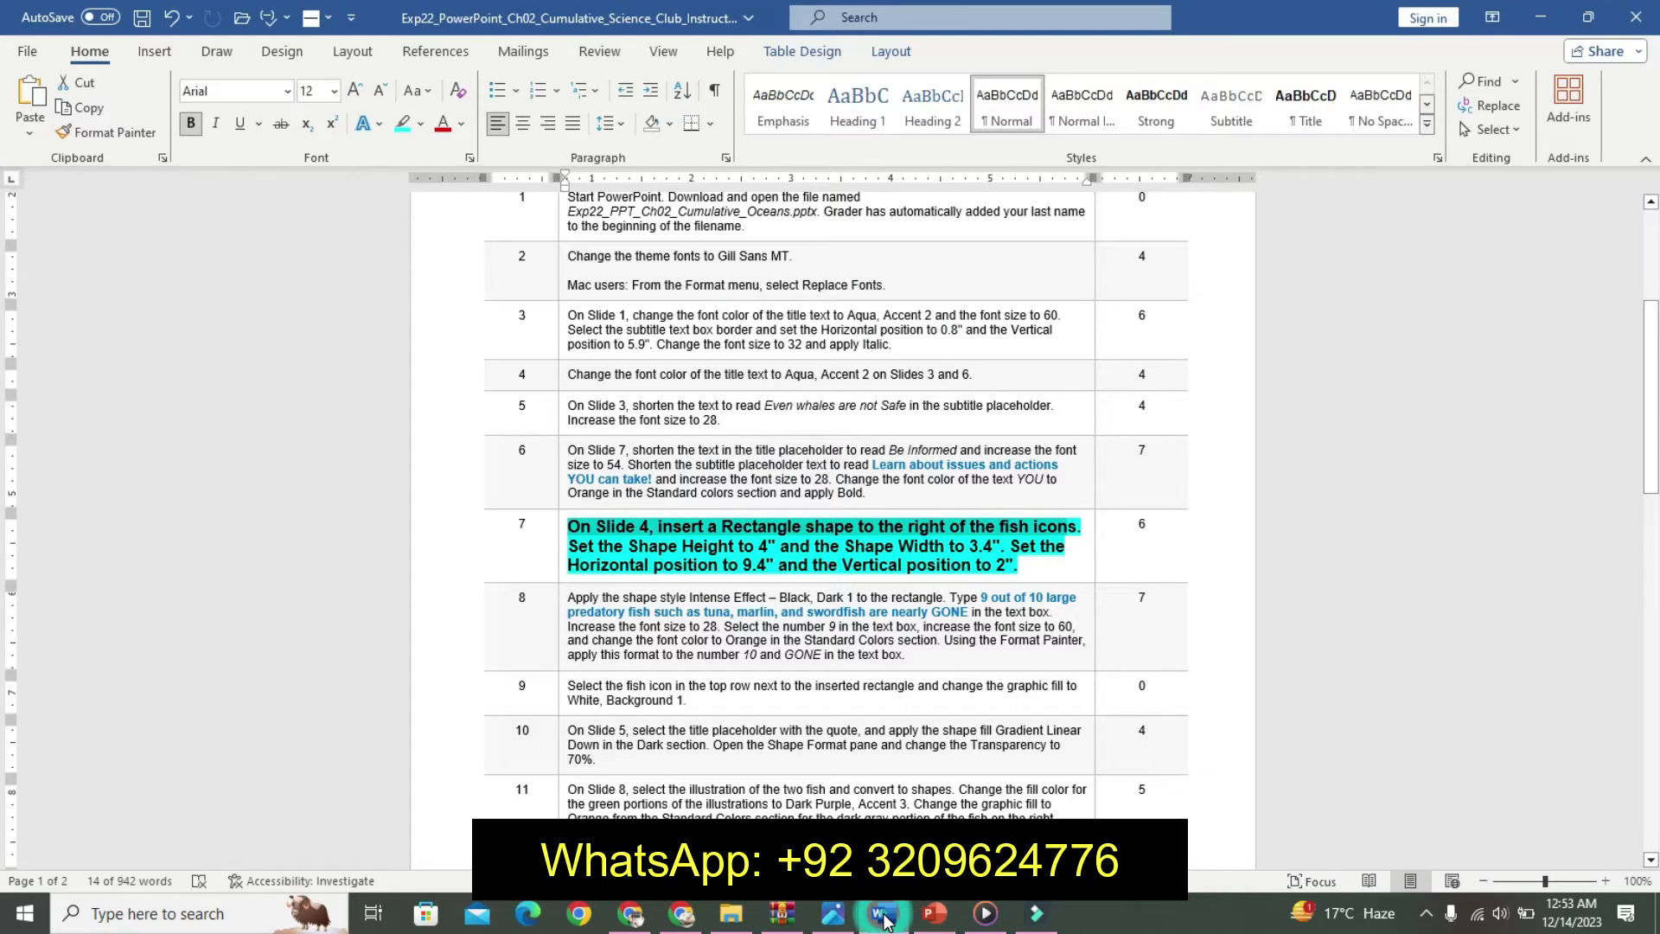
{"action": "left_click", "coordinate": [934, 914]}
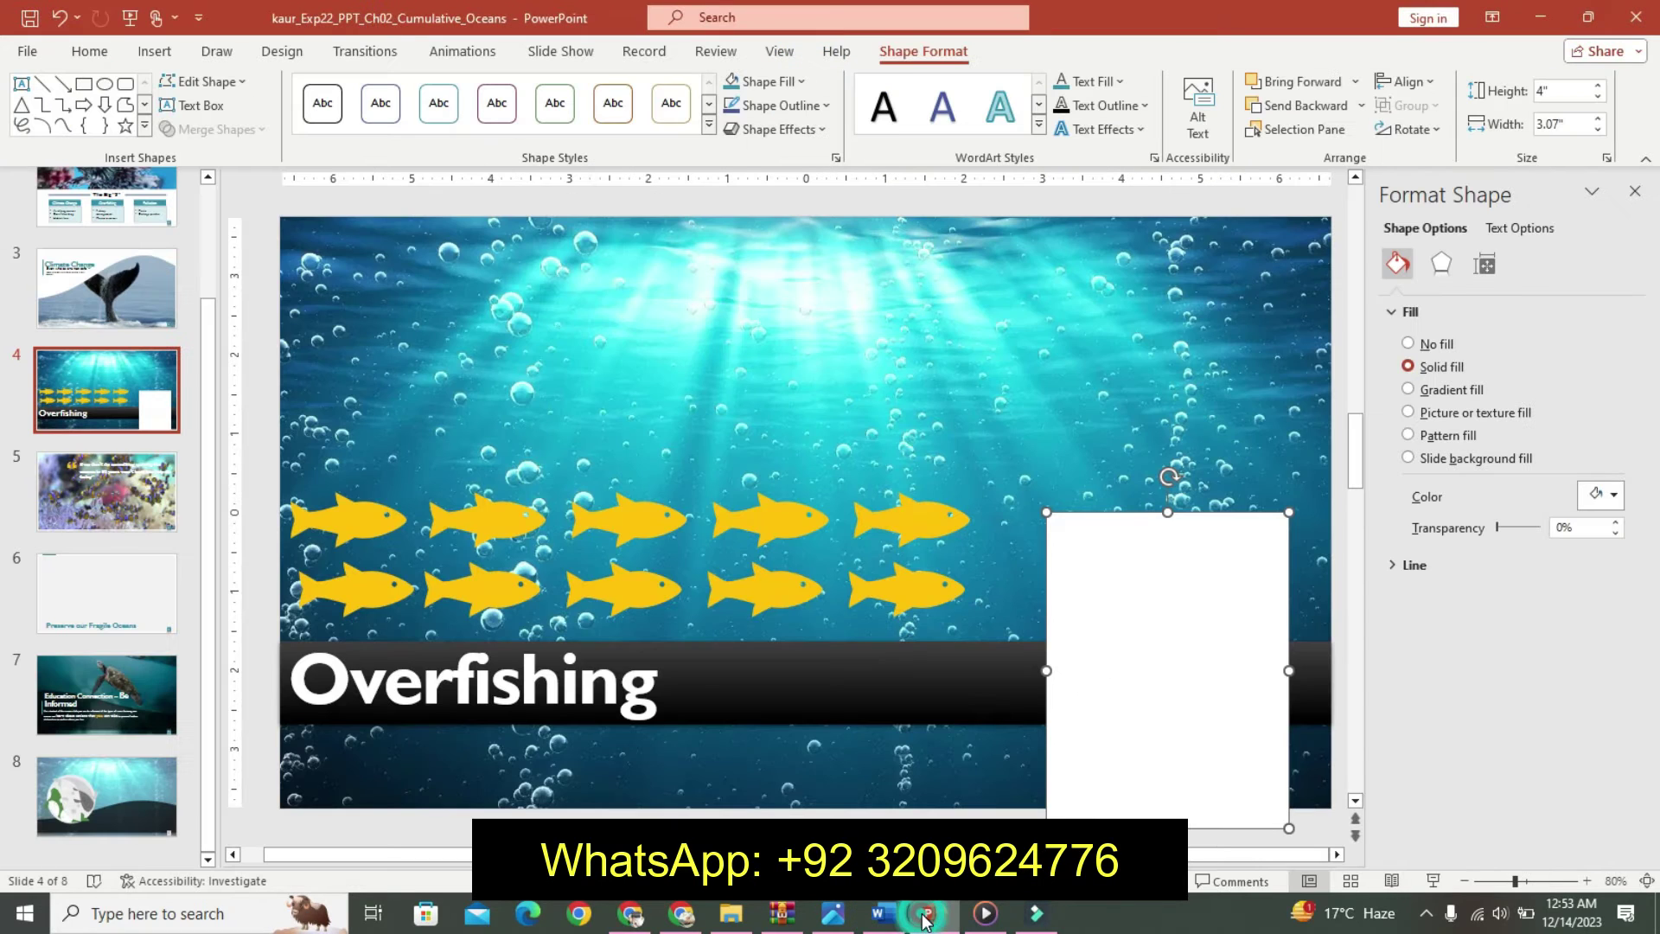
Widen the rectangle to 3.4 inches and show its Size & Properties settings.
{"action": "left_click", "coordinate": [1599, 129]}
{"action": "left_click", "coordinate": [1599, 129]}
{"action": "left_click", "coordinate": [1600, 118]}
{"action": "left_click", "coordinate": [1600, 119]}
{"action": "left_click", "coordinate": [1600, 119]}
{"action": "left_click", "coordinate": [1600, 119]}
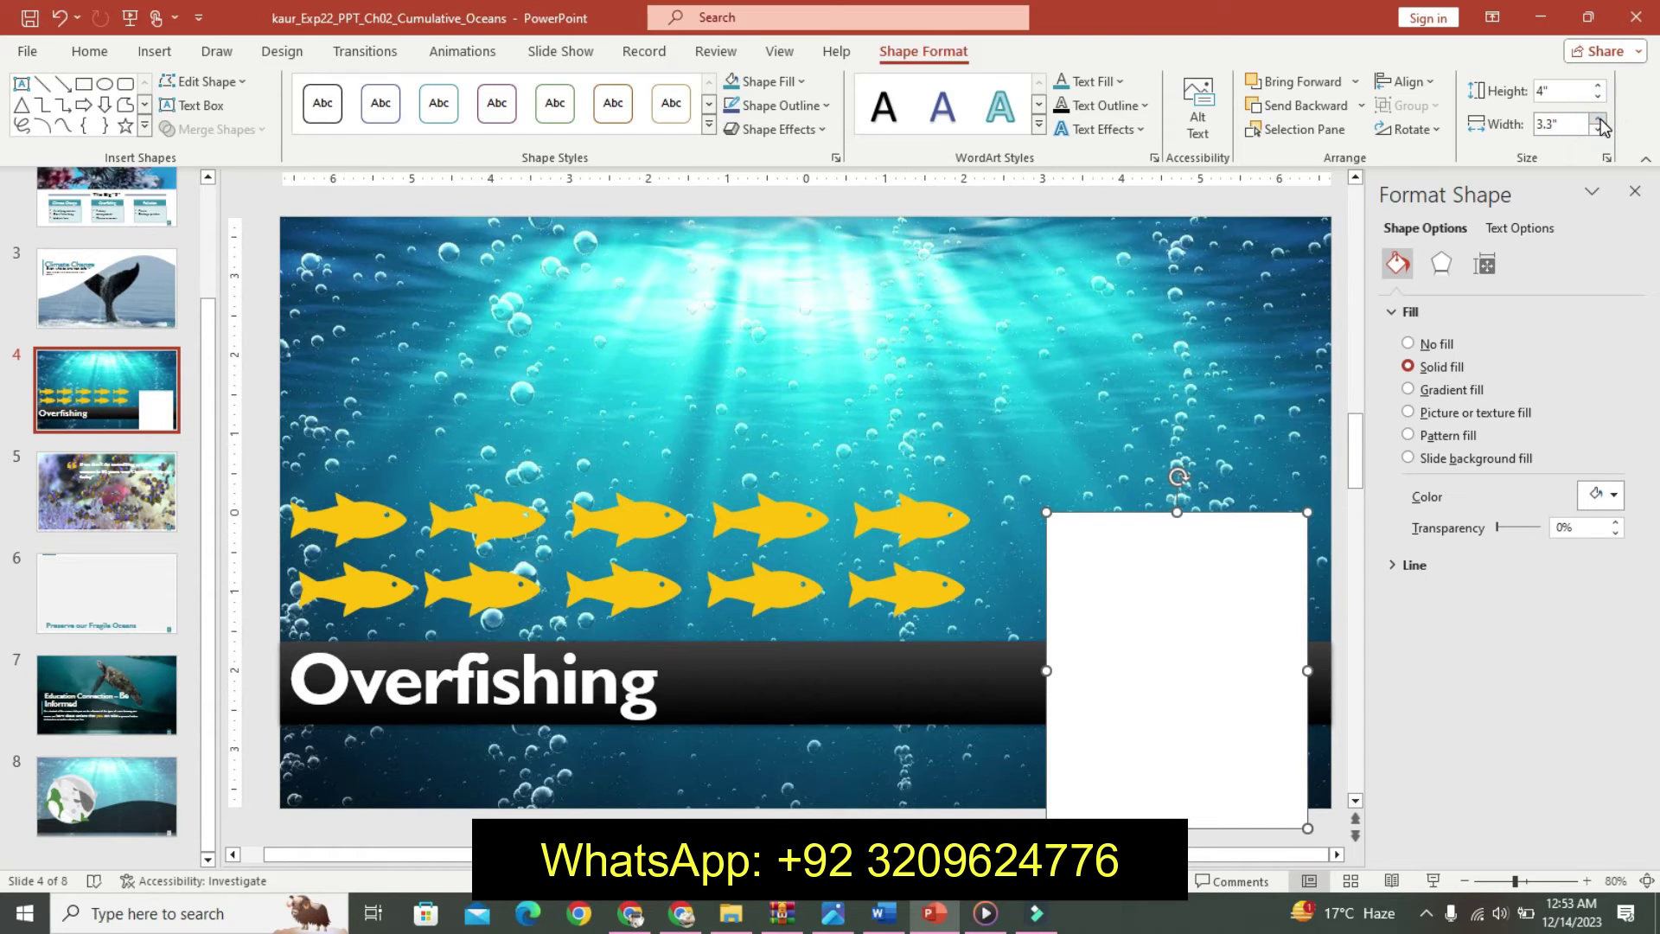
{"action": "left_click", "coordinate": [1599, 118]}
{"action": "left_click", "coordinate": [884, 913]}
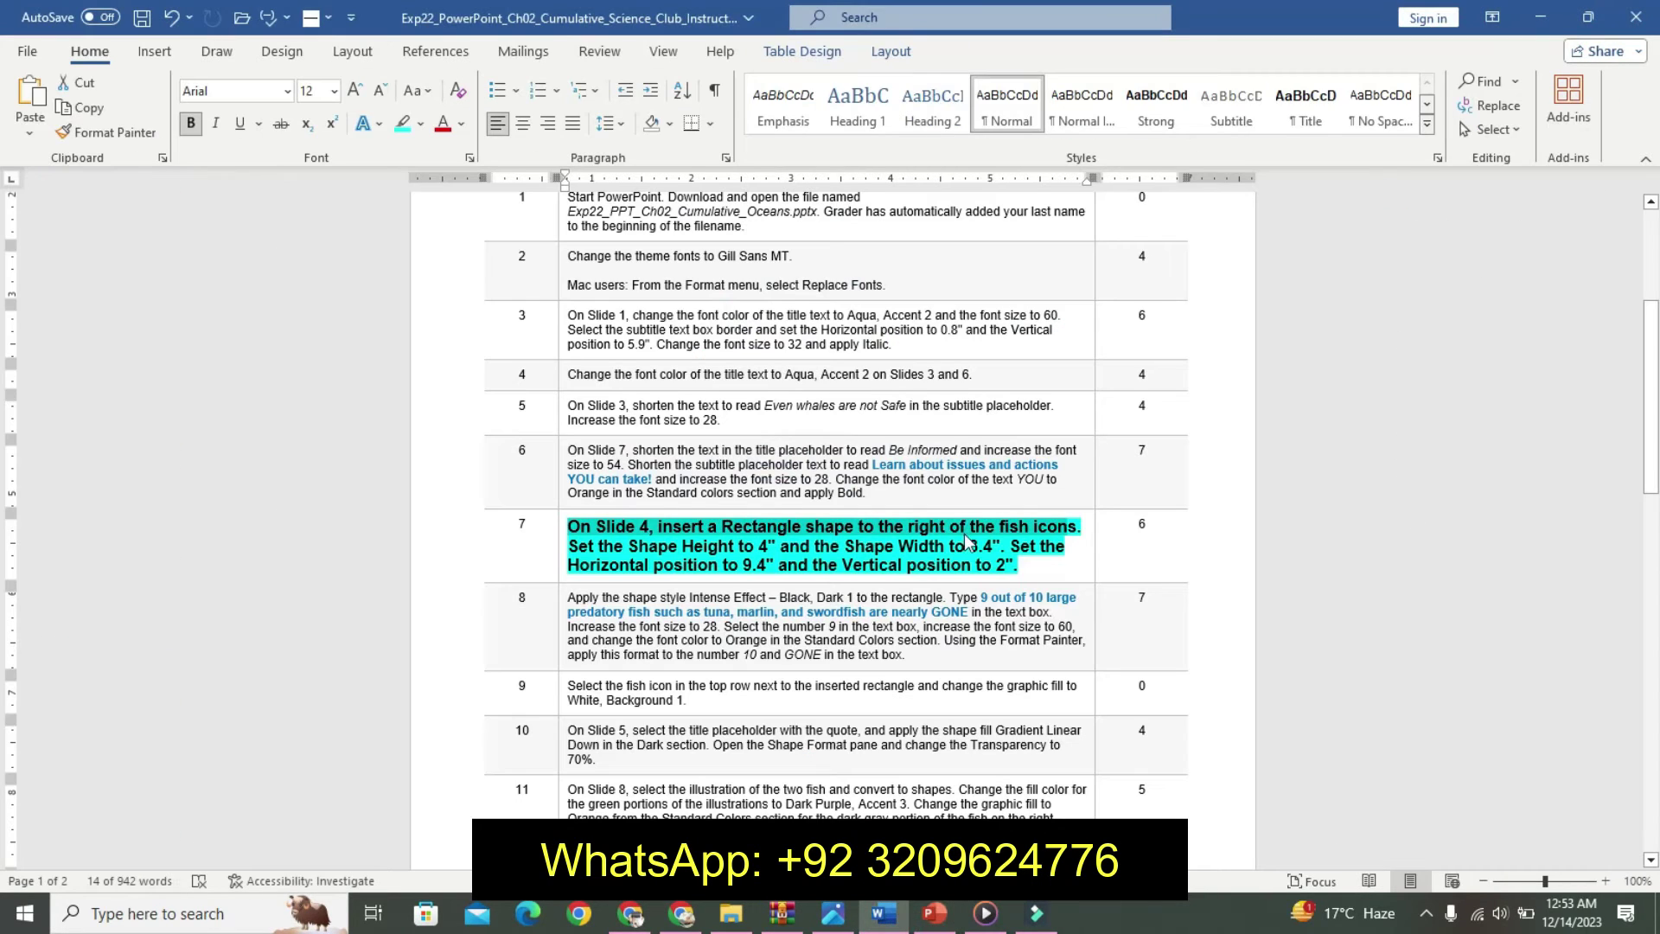
{"action": "left_click_drag", "start_coordinate": [1010, 547], "coordinate": [1020, 566]}
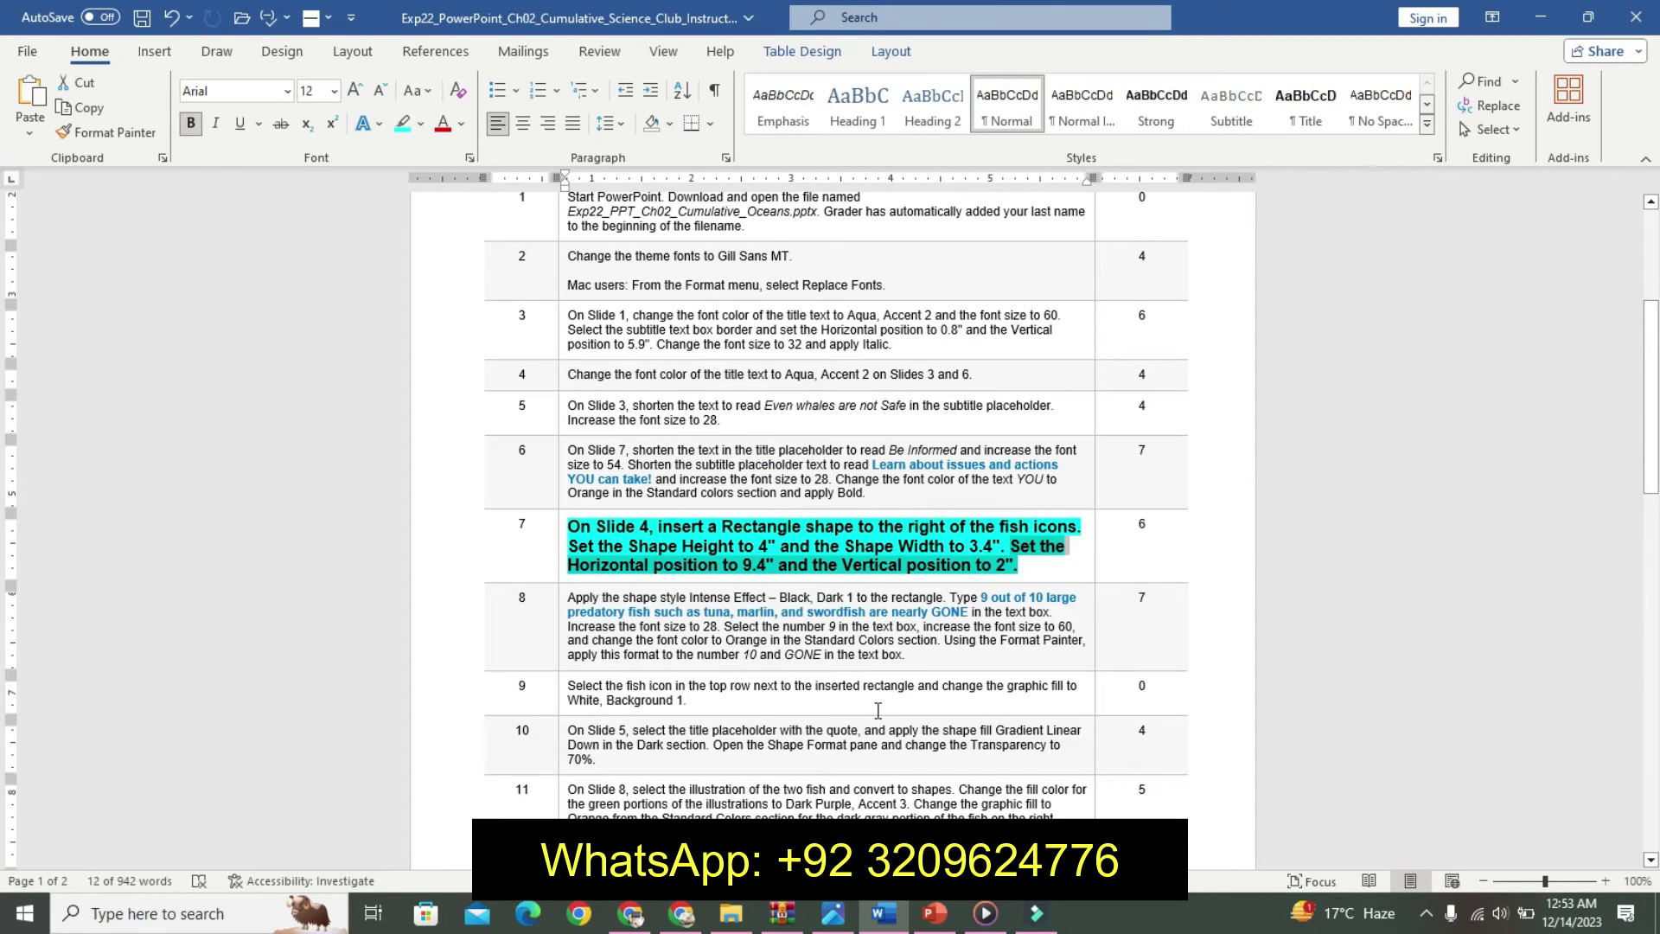
{"action": "left_click", "coordinate": [934, 914]}
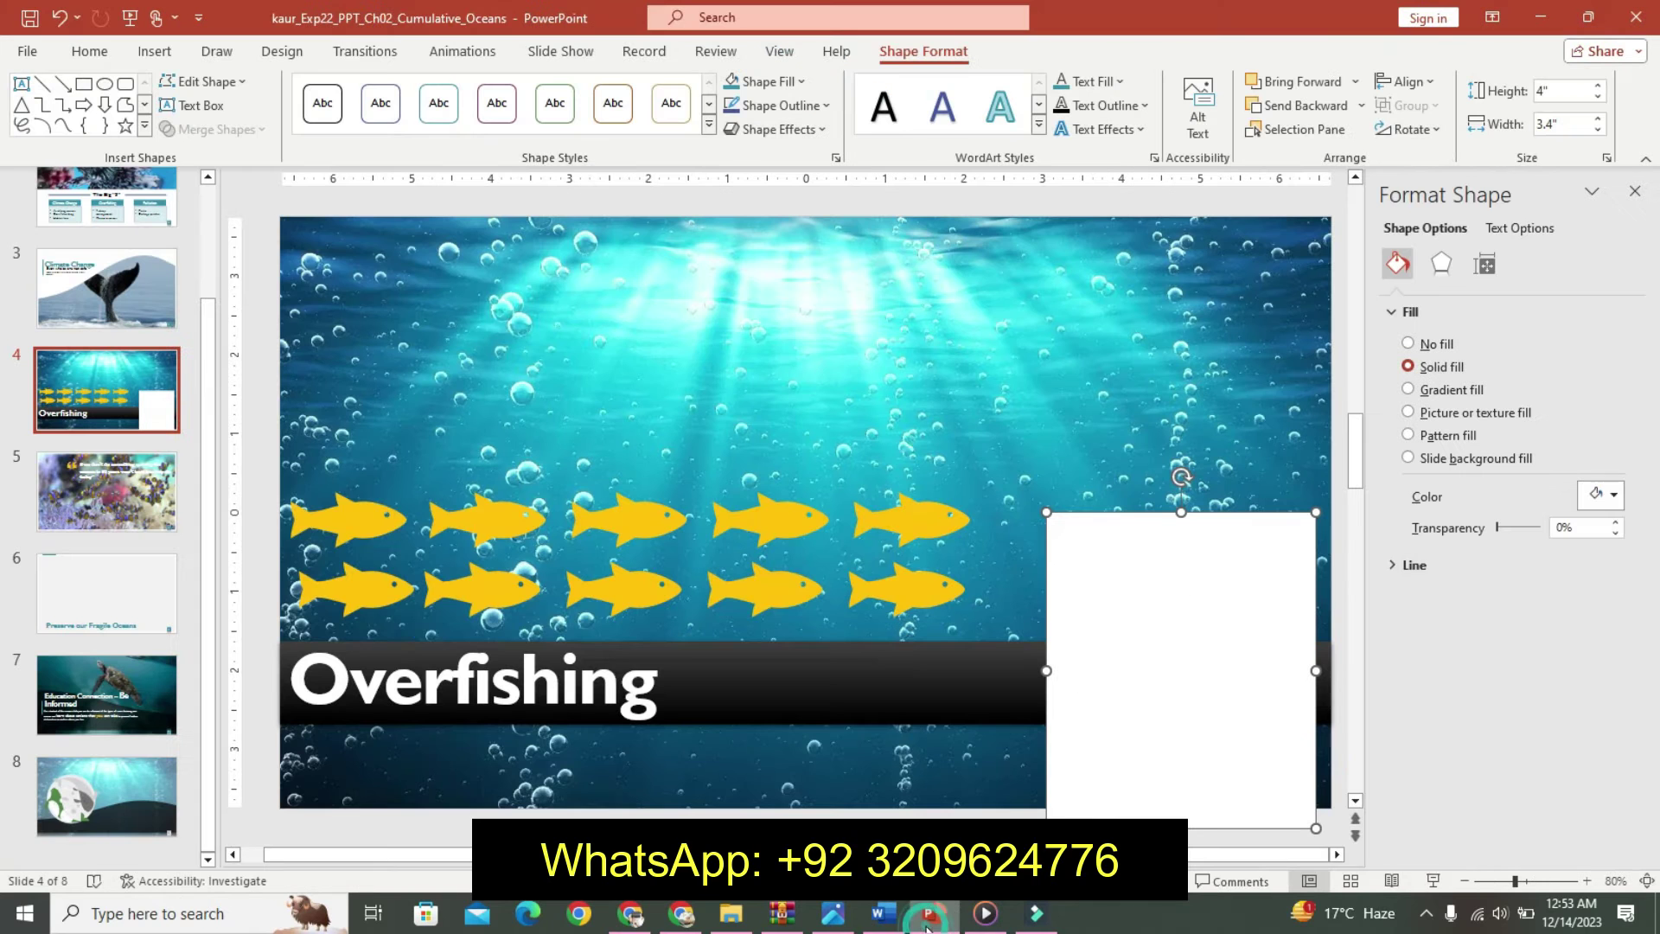
{"action": "left_click", "coordinate": [1485, 264]}
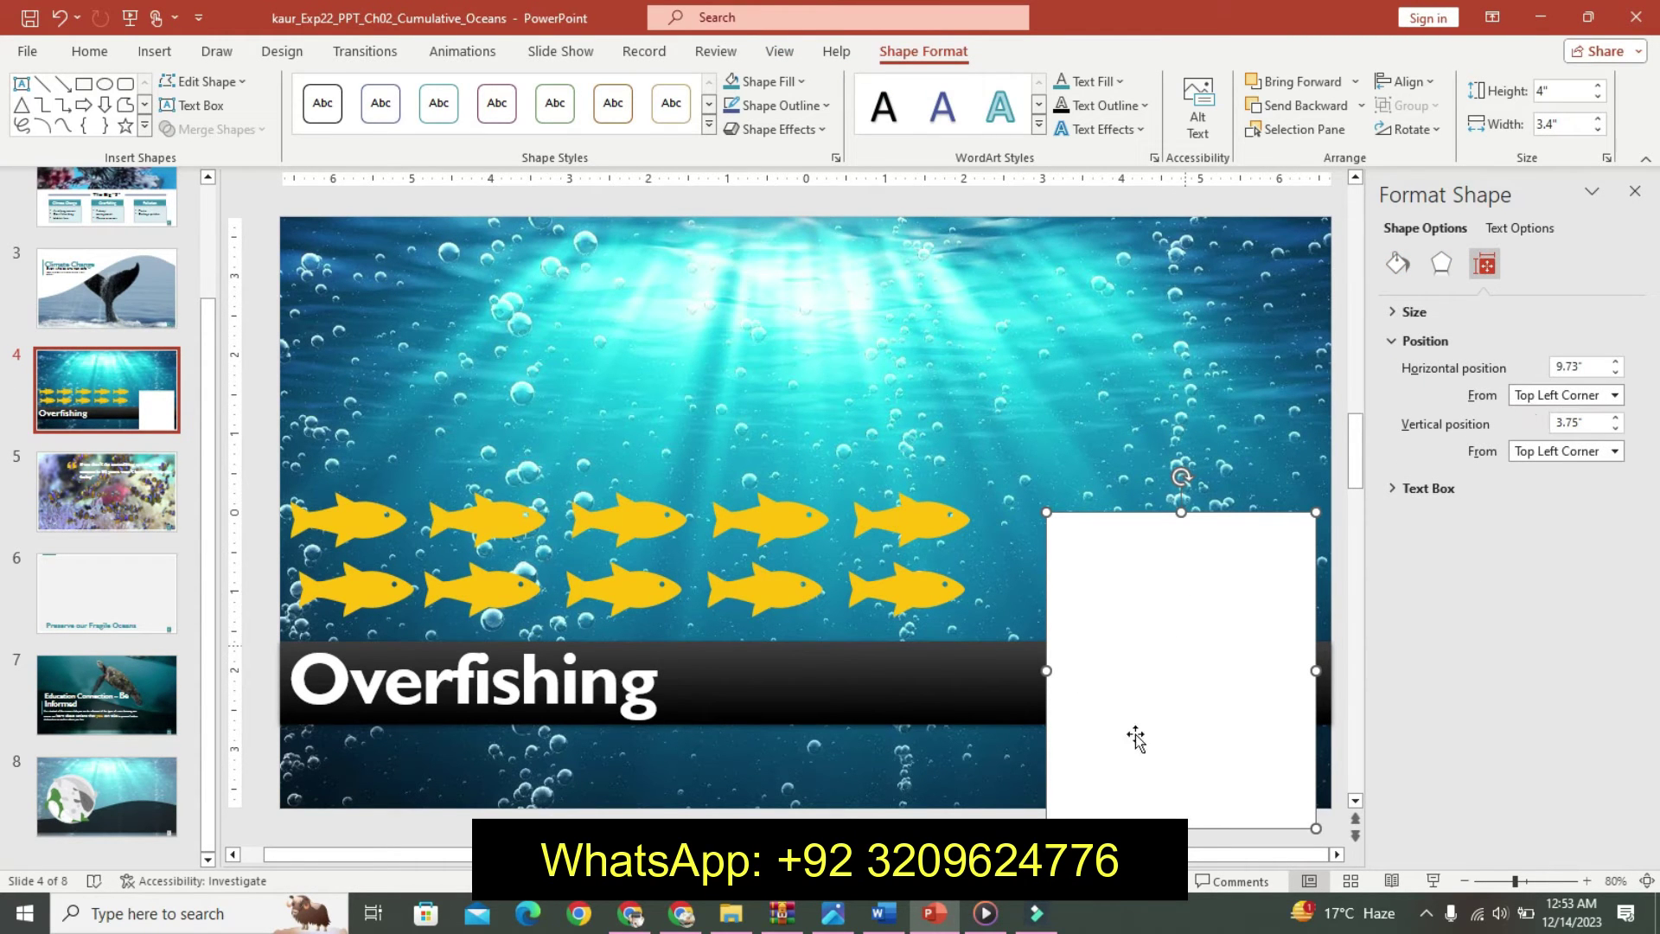
Set the rectangle's horizontal position to 9.4 inches.
{"action": "left_click", "coordinate": [895, 918]}
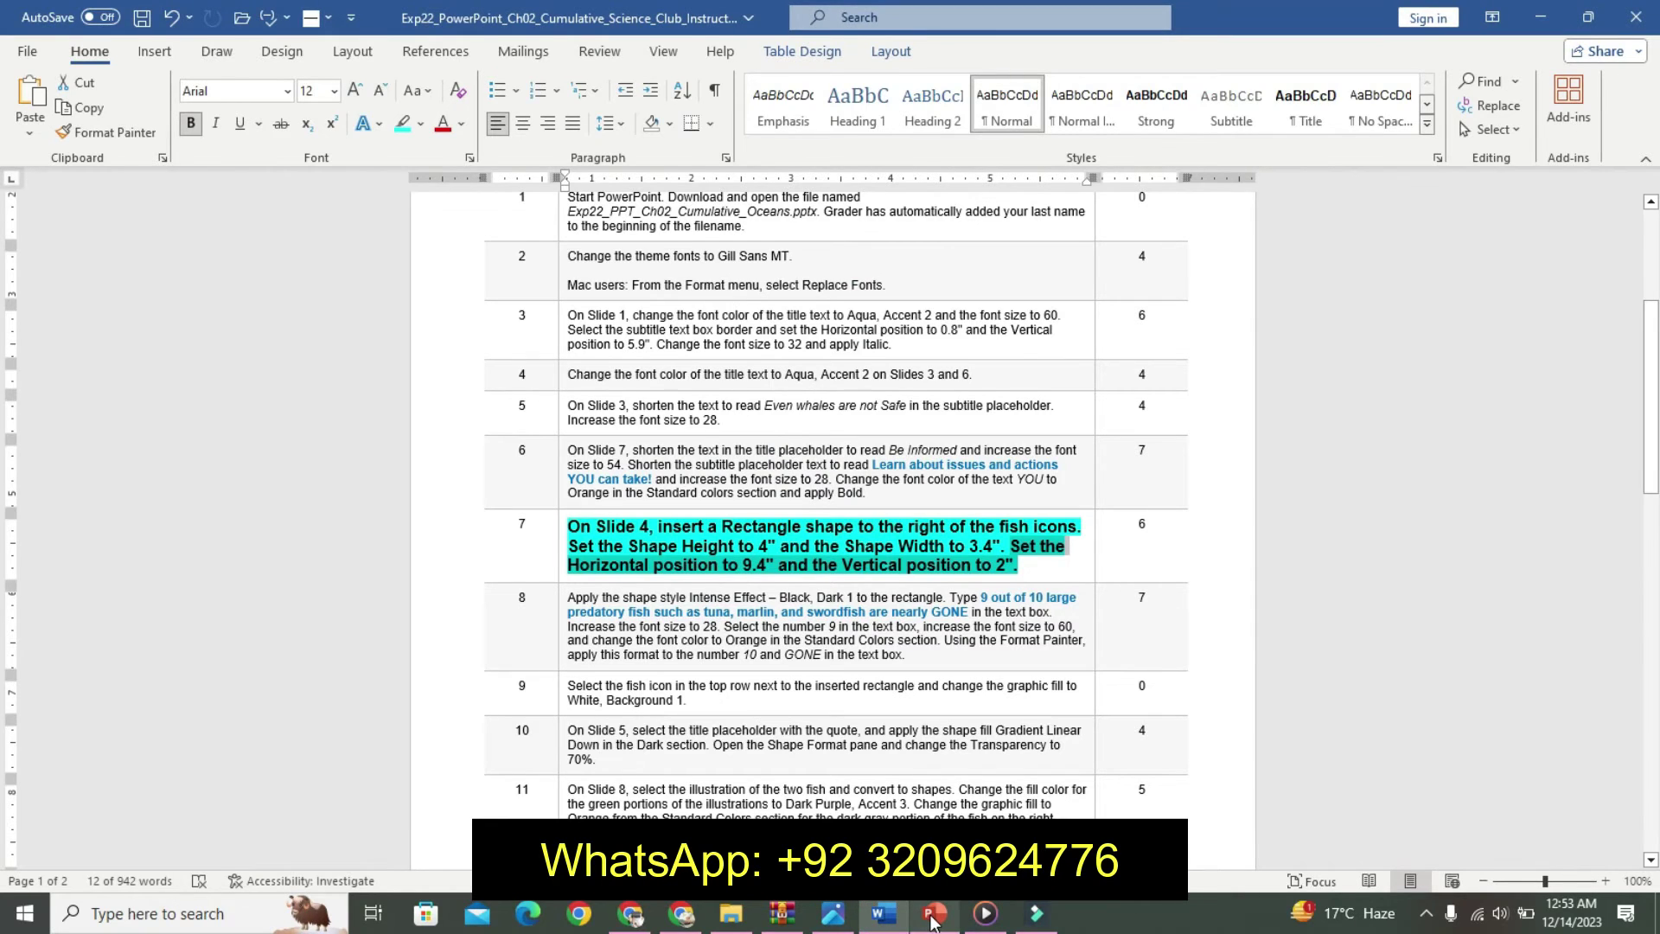
{"action": "left_click", "coordinate": [934, 918]}
{"action": "left_click", "coordinate": [1618, 361]}
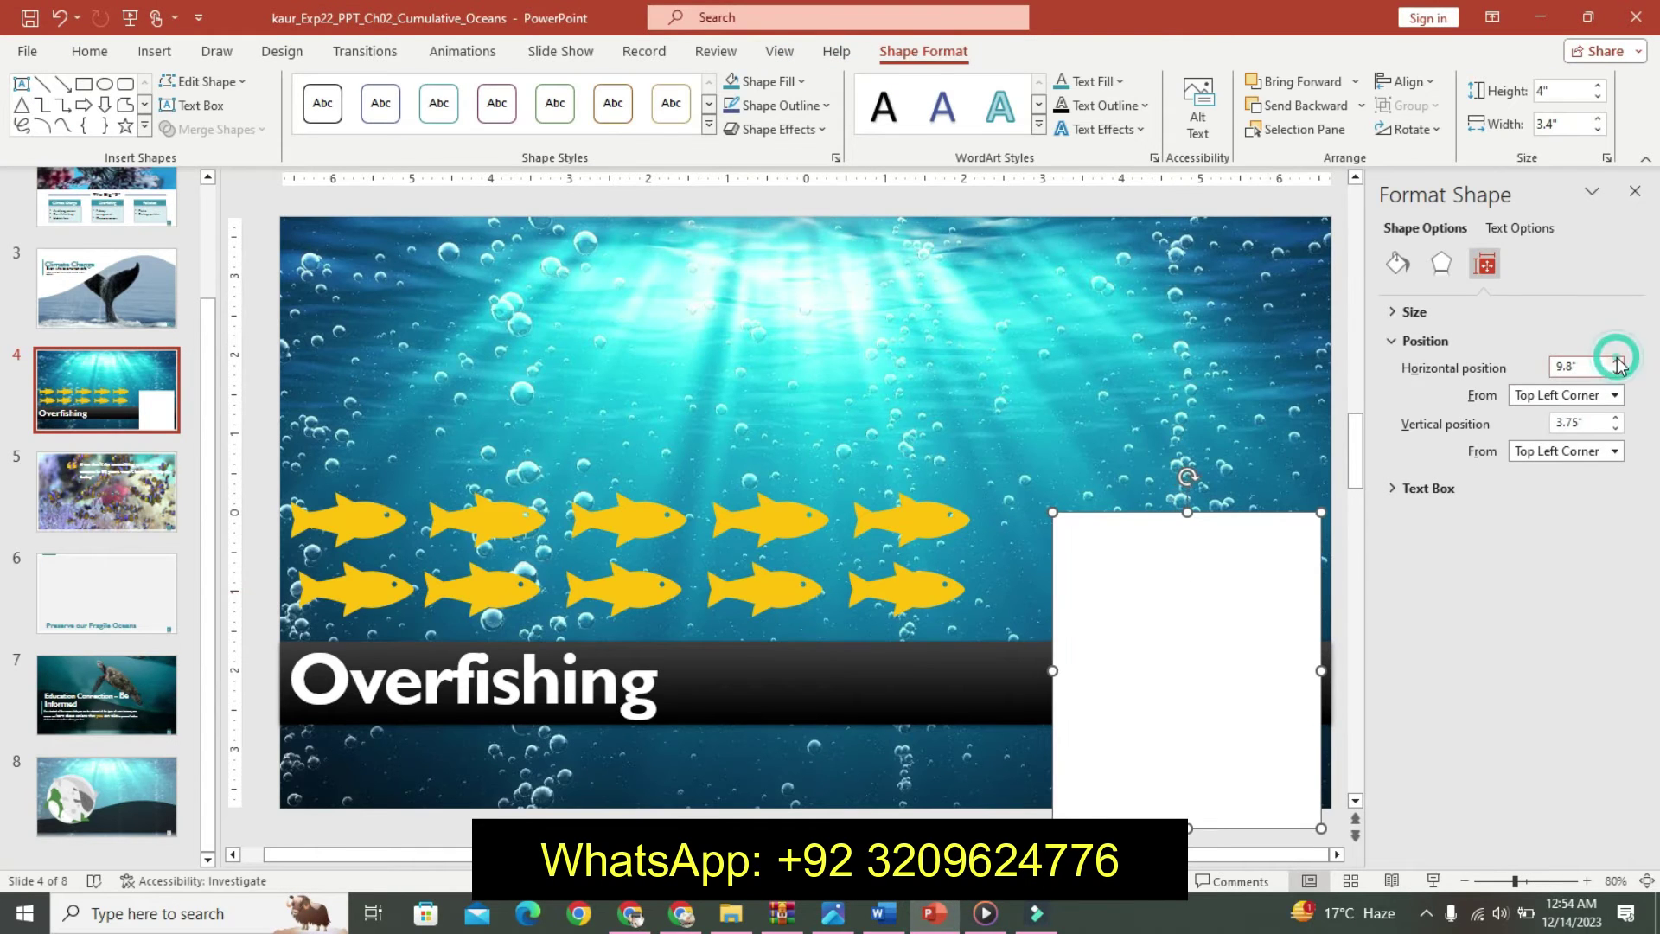
{"action": "left_click", "coordinate": [1616, 372]}
{"action": "left_click", "coordinate": [1616, 373]}
{"action": "left_click", "coordinate": [1616, 373]}
{"action": "left_click", "coordinate": [1616, 373]}
{"action": "left_click", "coordinate": [1616, 373]}
{"action": "left_click", "coordinate": [1616, 362]}
{"action": "left_click", "coordinate": [1066, 663]}
Set the rectangle's vertical position to 2 inches.
{"action": "left_click", "coordinate": [883, 913]}
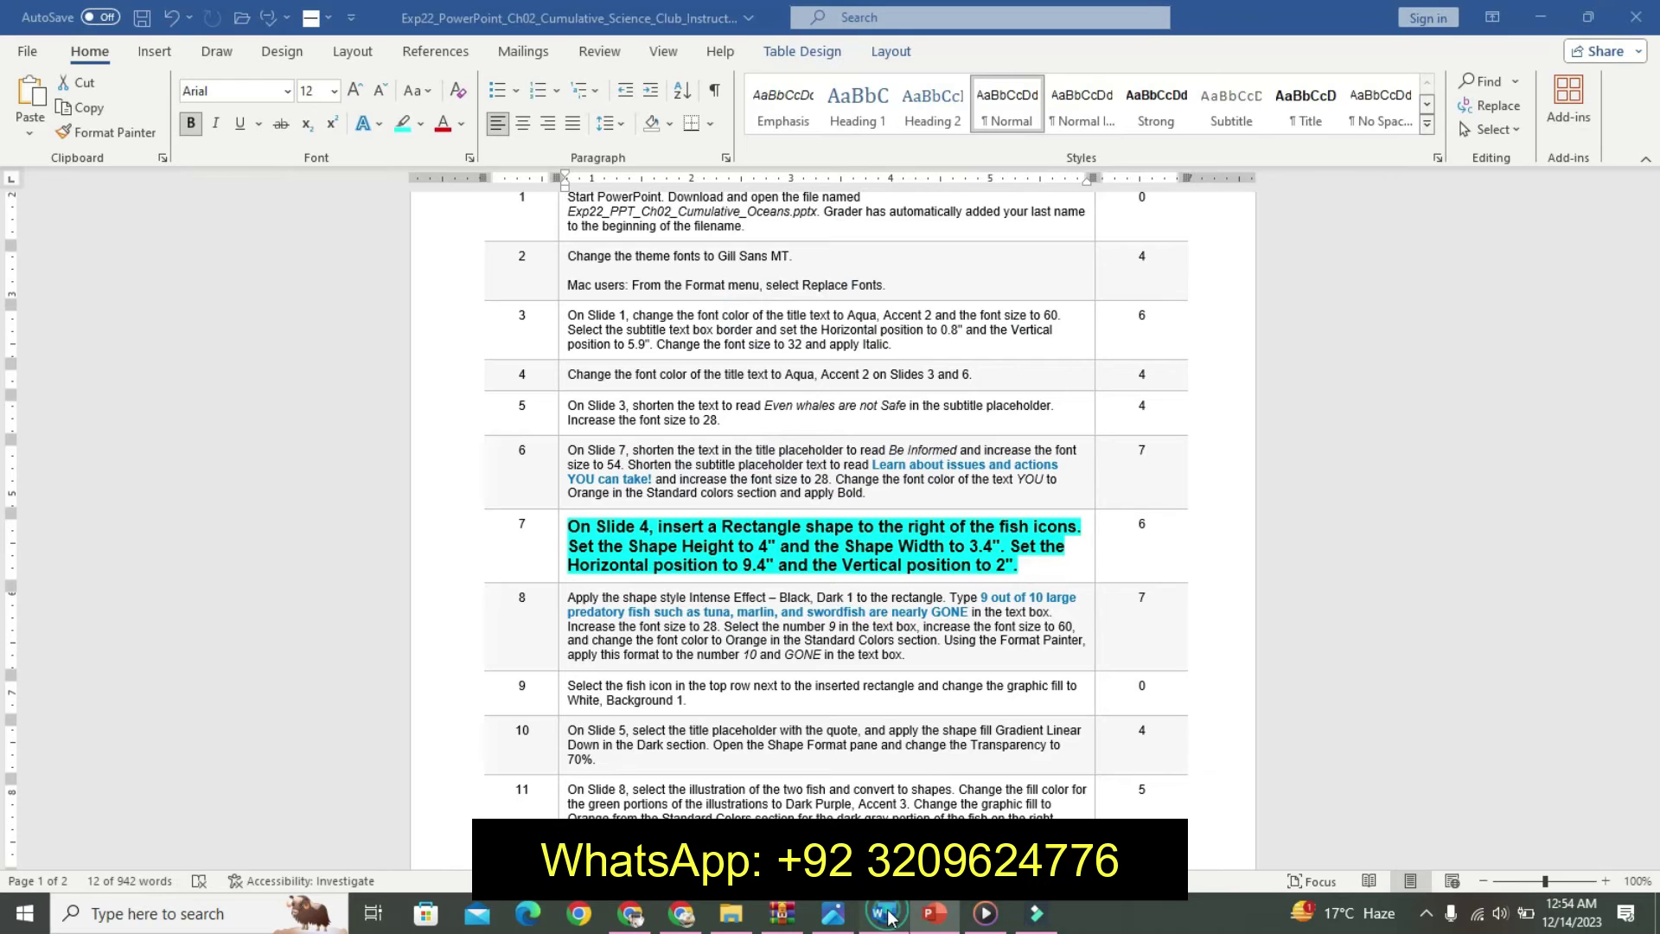
{"action": "left_click", "coordinate": [934, 914]}
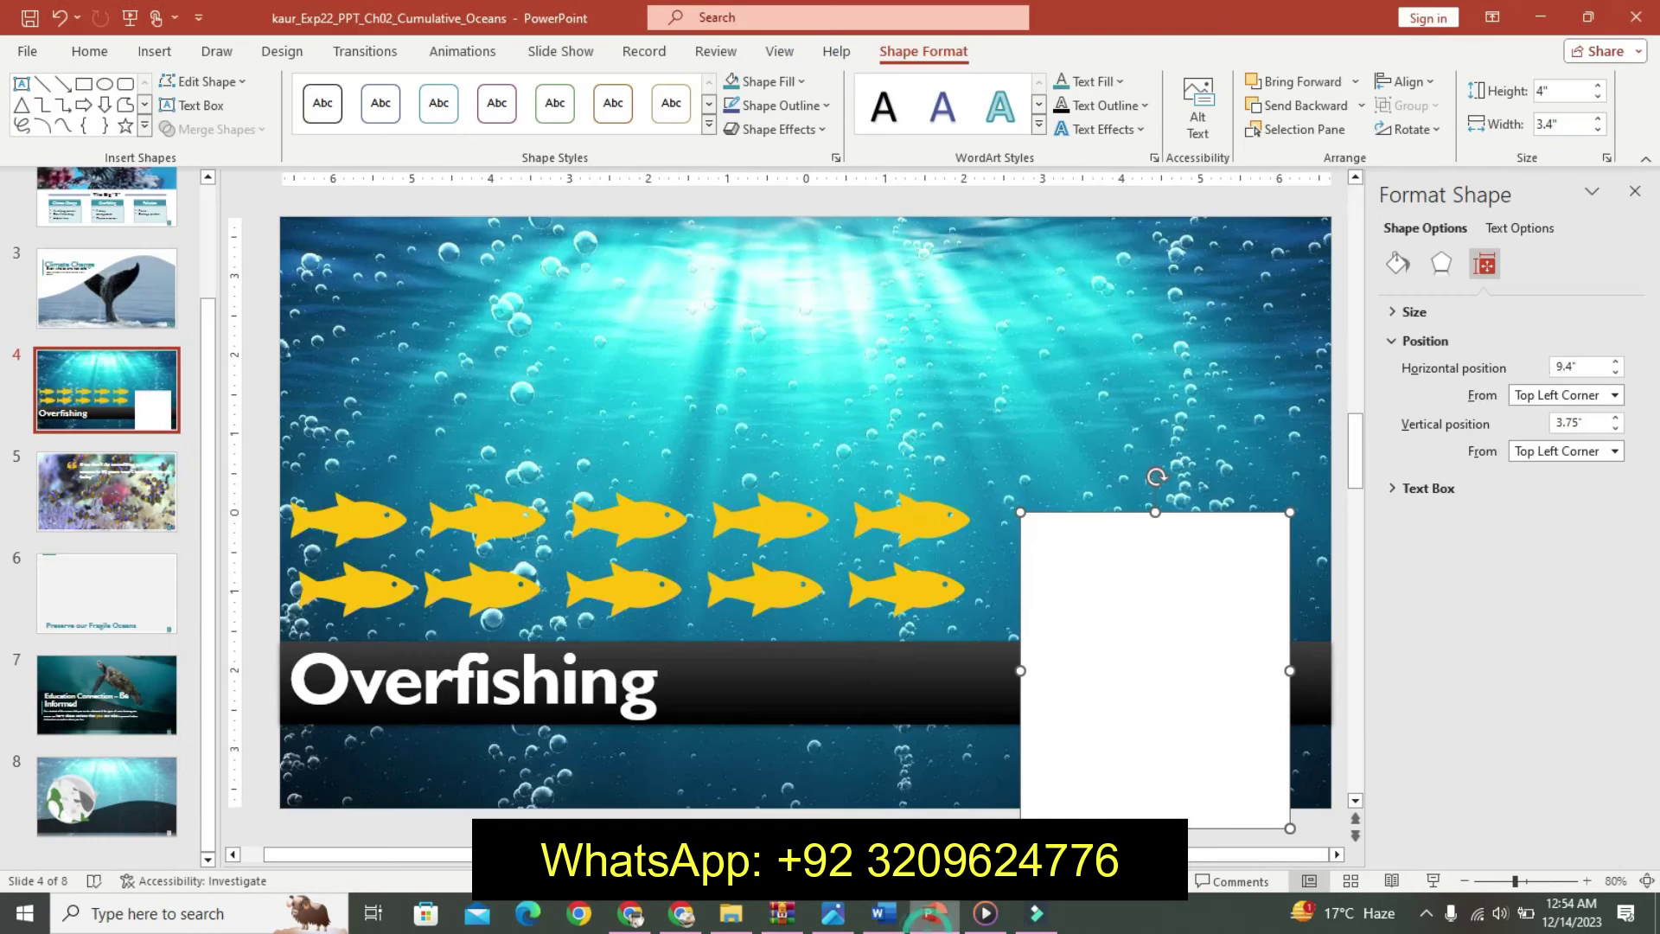
{"action": "left_click", "coordinate": [1615, 429]}
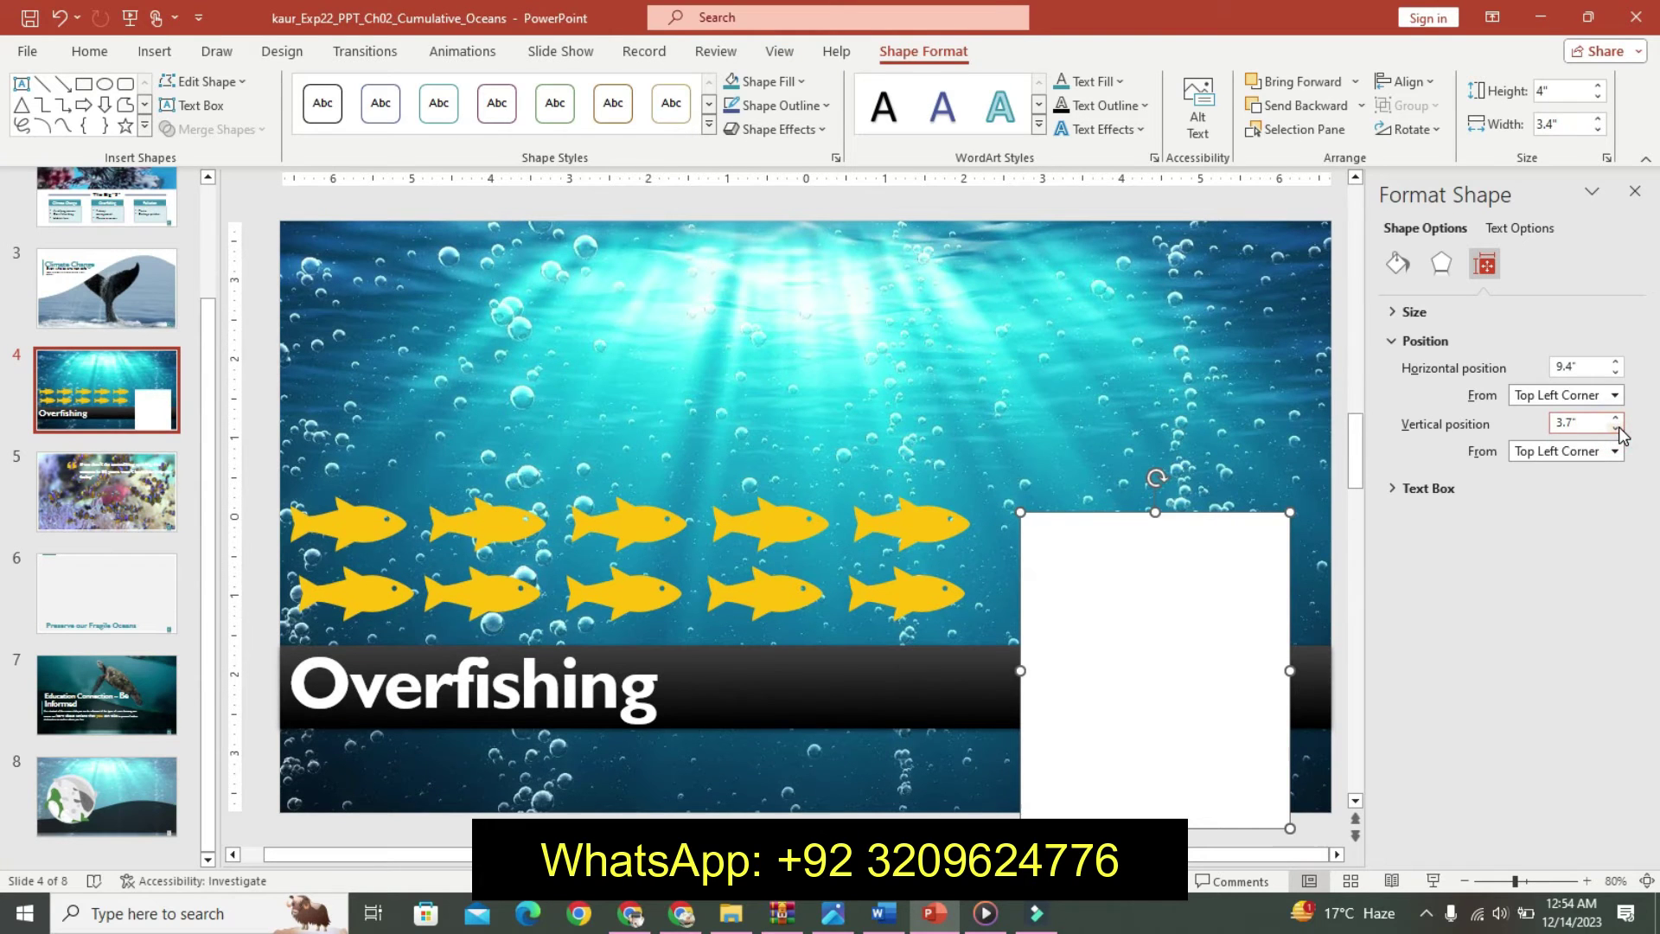
{"action": "left_click", "coordinate": [1615, 429]}
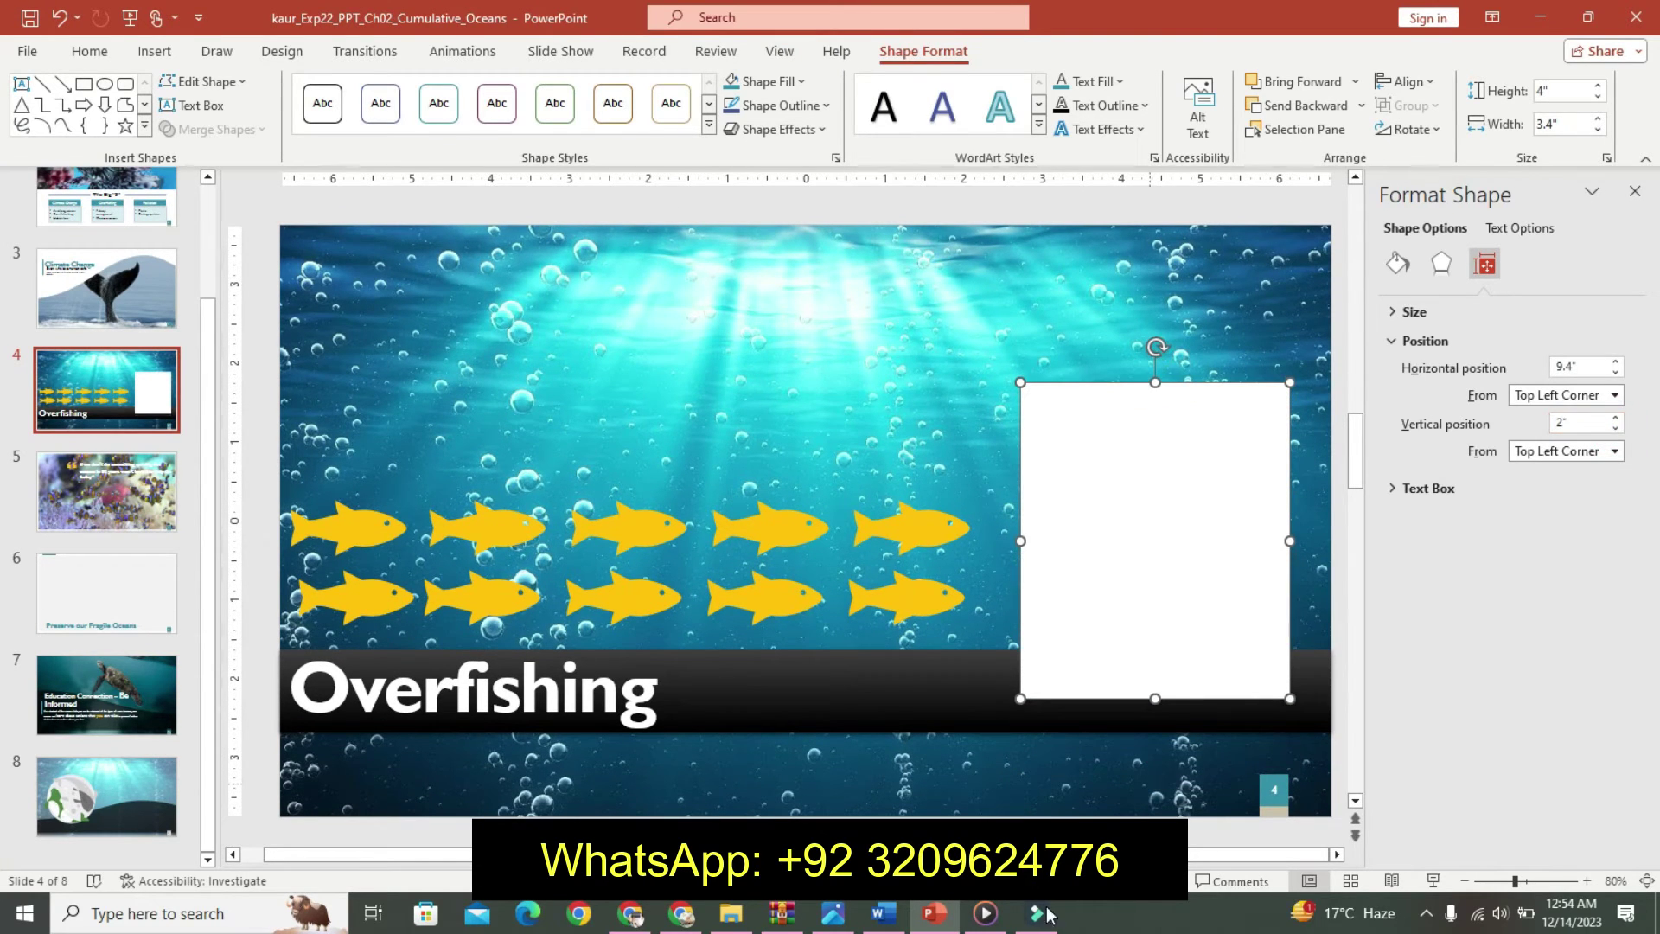
{"action": "left_click", "coordinate": [893, 917]}
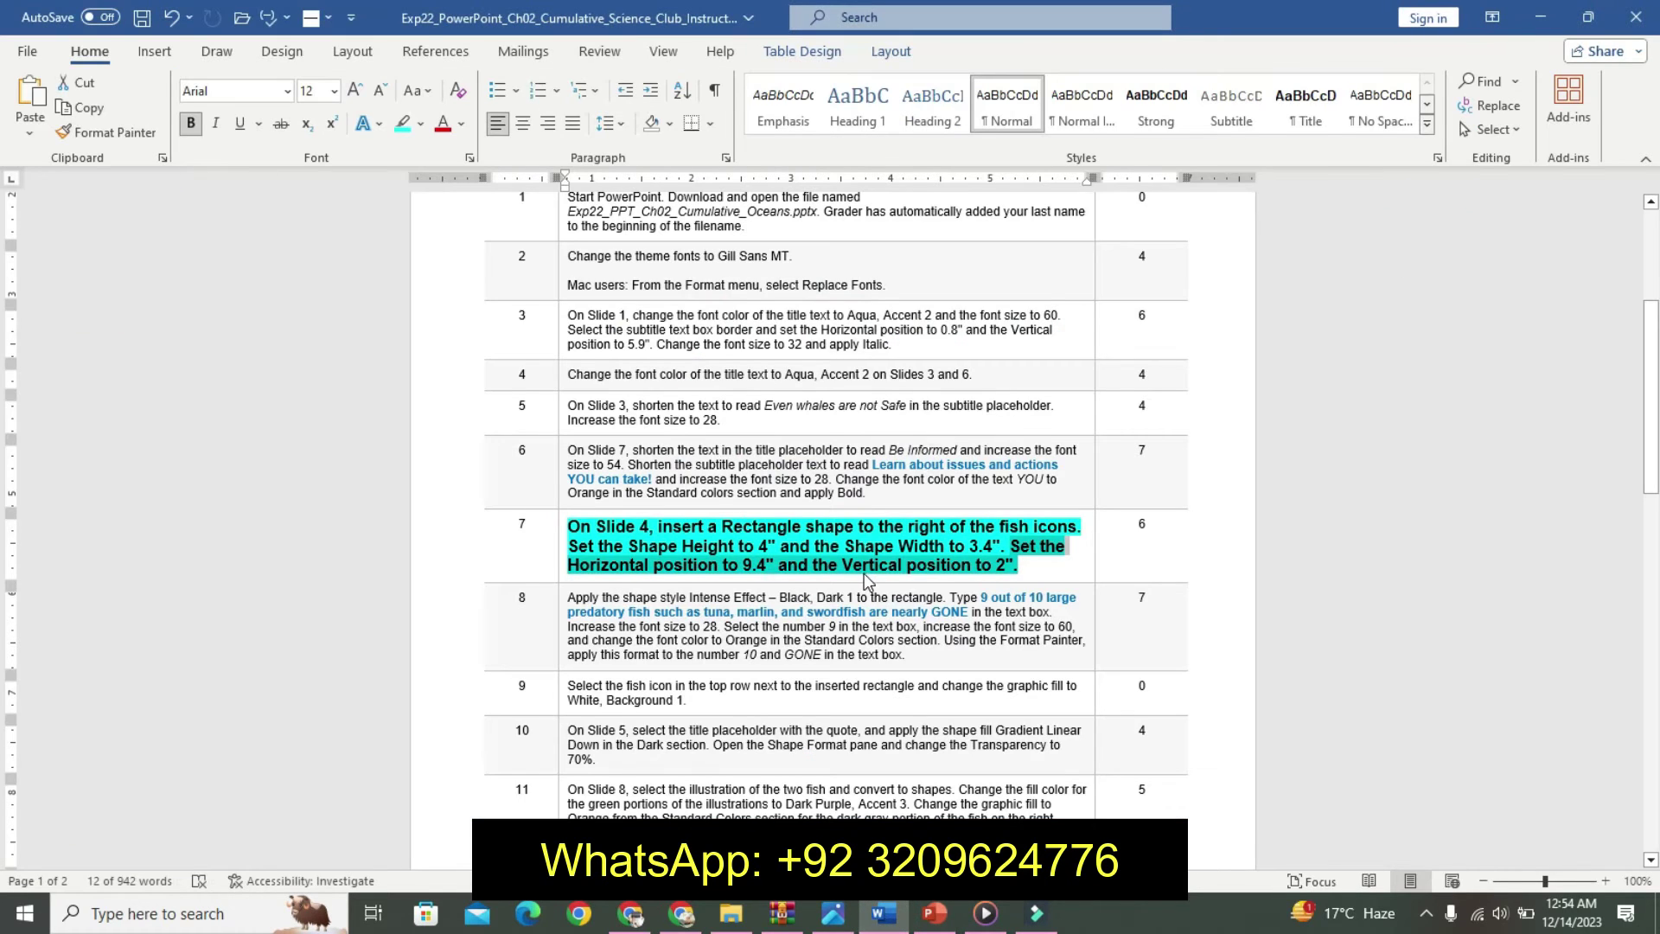
Revert step 7 to plain text and make step 8 larger, bold and cyan-highlighted.
{"action": "key", "text": "ctrl+z"}
{"action": "key", "text": "ctrl+z"}
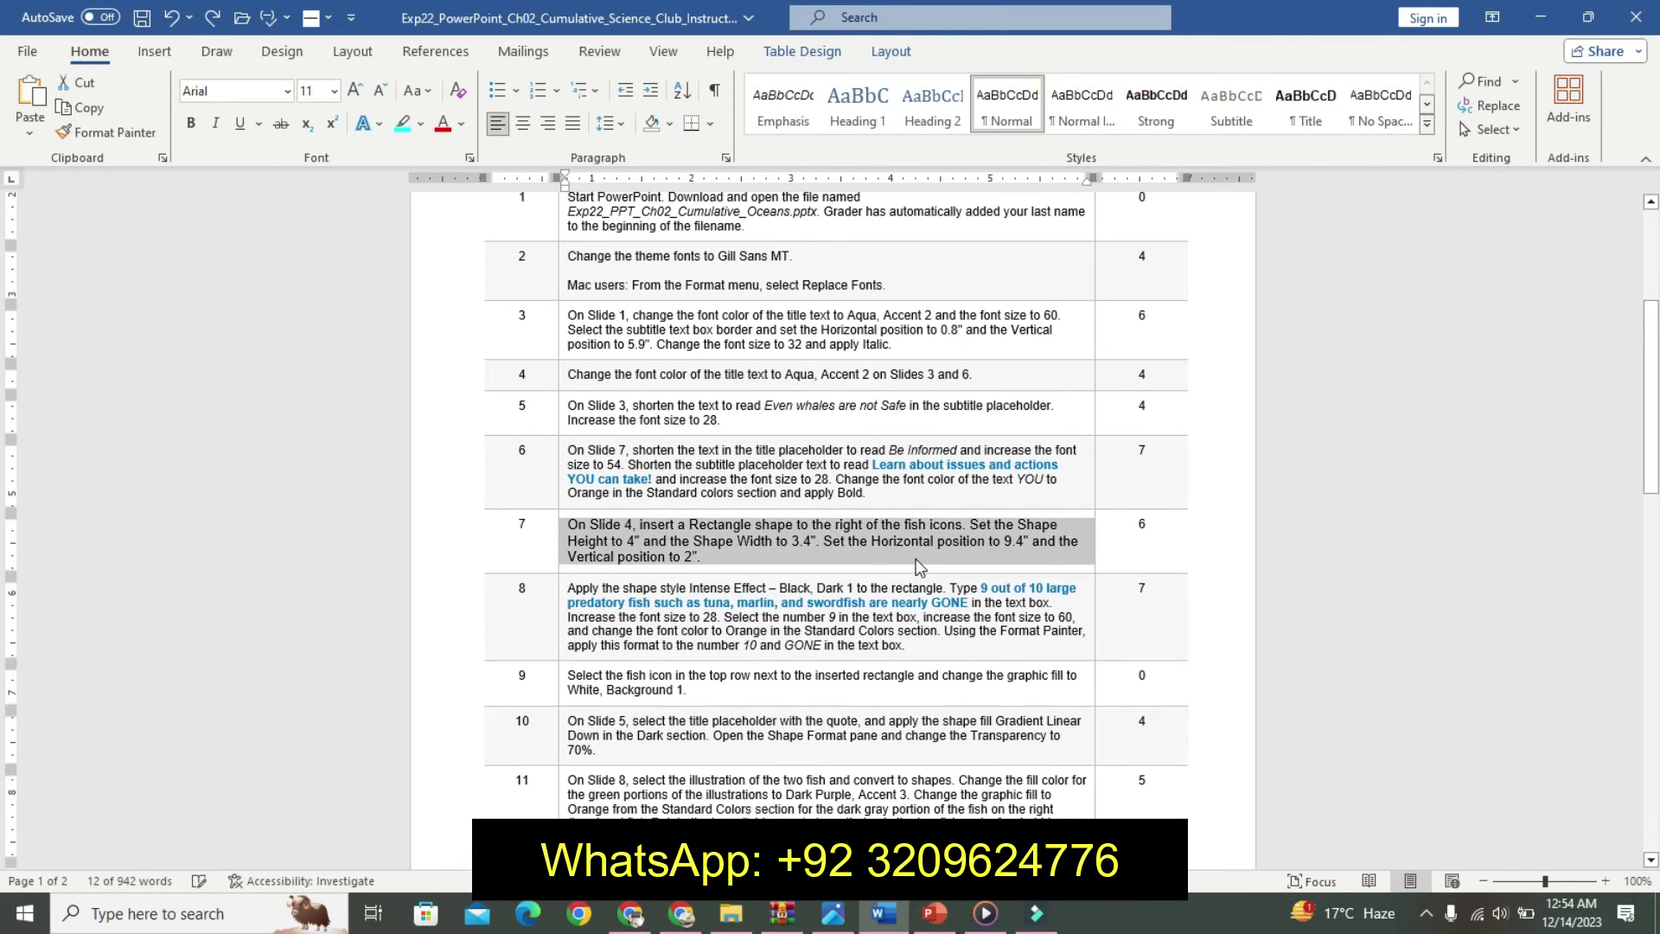
{"action": "key", "text": "ctrl+z"}
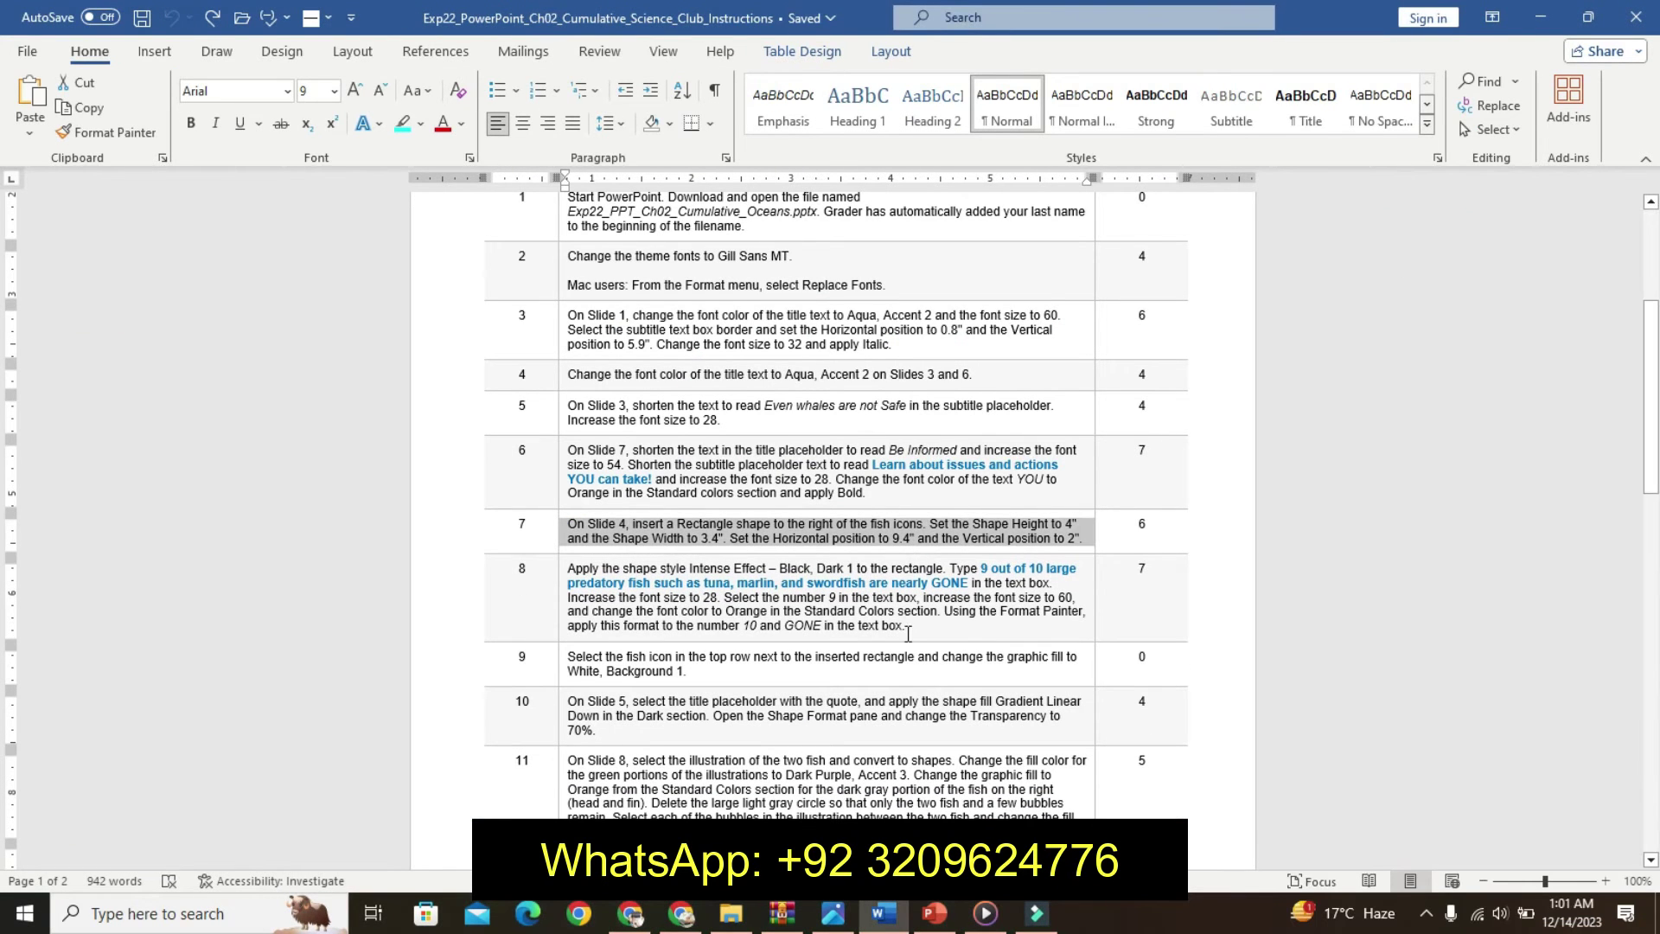
{"action": "left_click", "coordinate": [557, 588]}
{"action": "left_click", "coordinate": [705, 523]}
{"action": "left_click", "coordinate": [705, 523]}
{"action": "left_click", "coordinate": [704, 523]}
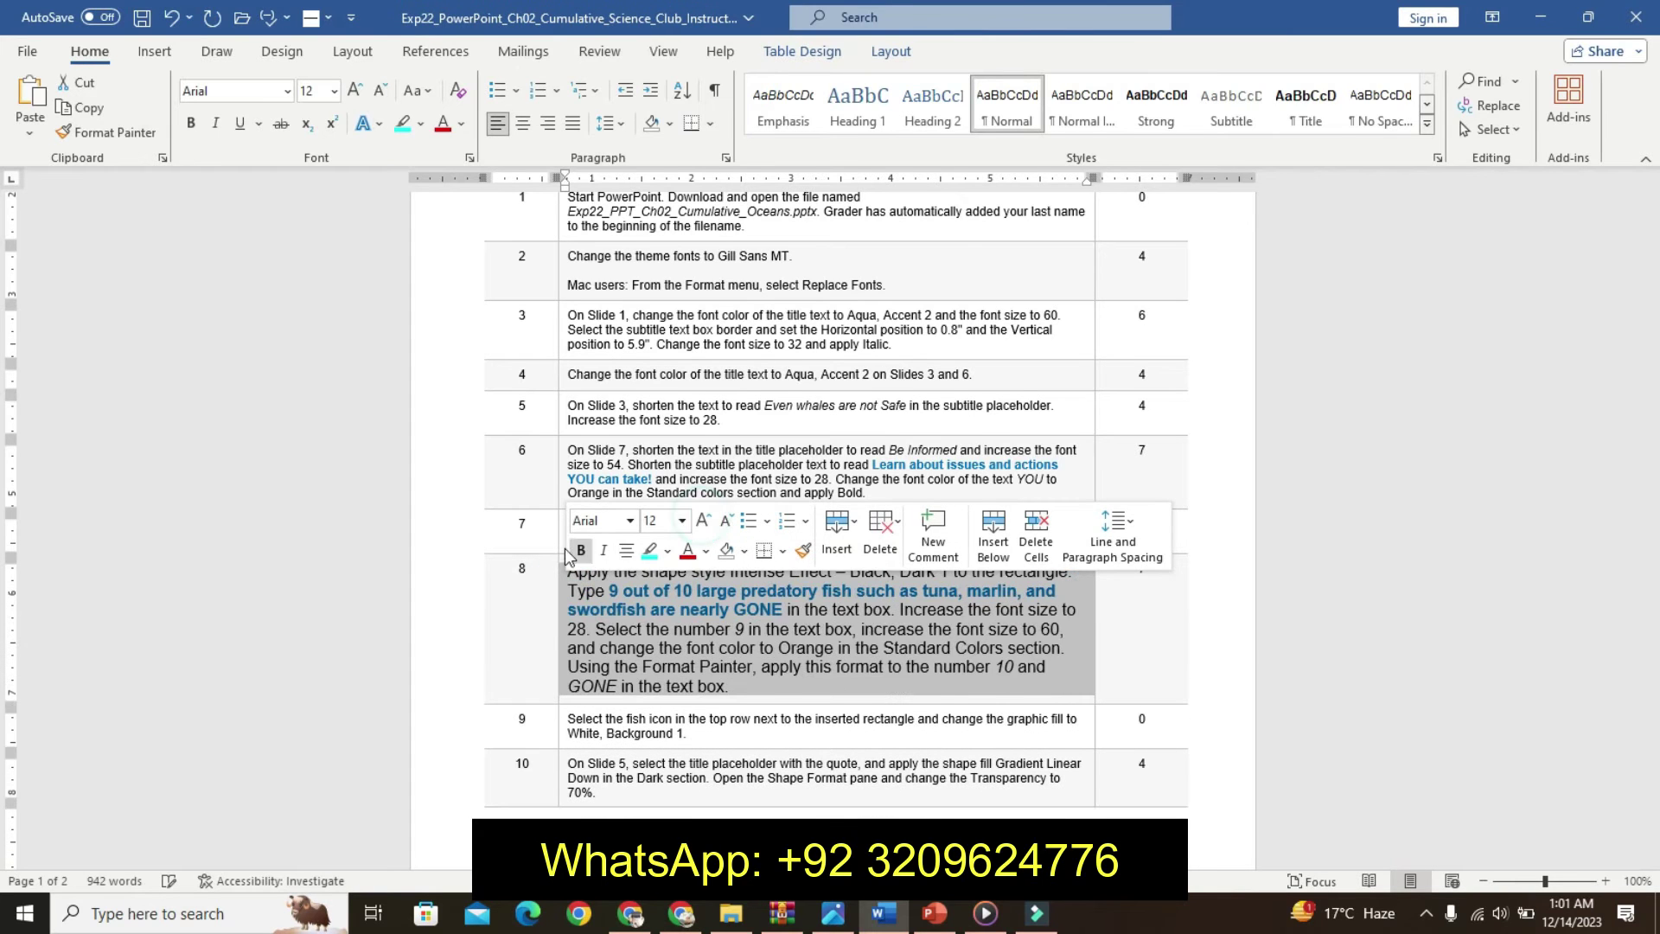
{"action": "left_click", "coordinate": [538, 532]}
{"action": "left_click", "coordinate": [563, 568]}
{"action": "left_click", "coordinate": [580, 542]}
{"action": "left_click", "coordinate": [659, 541]}
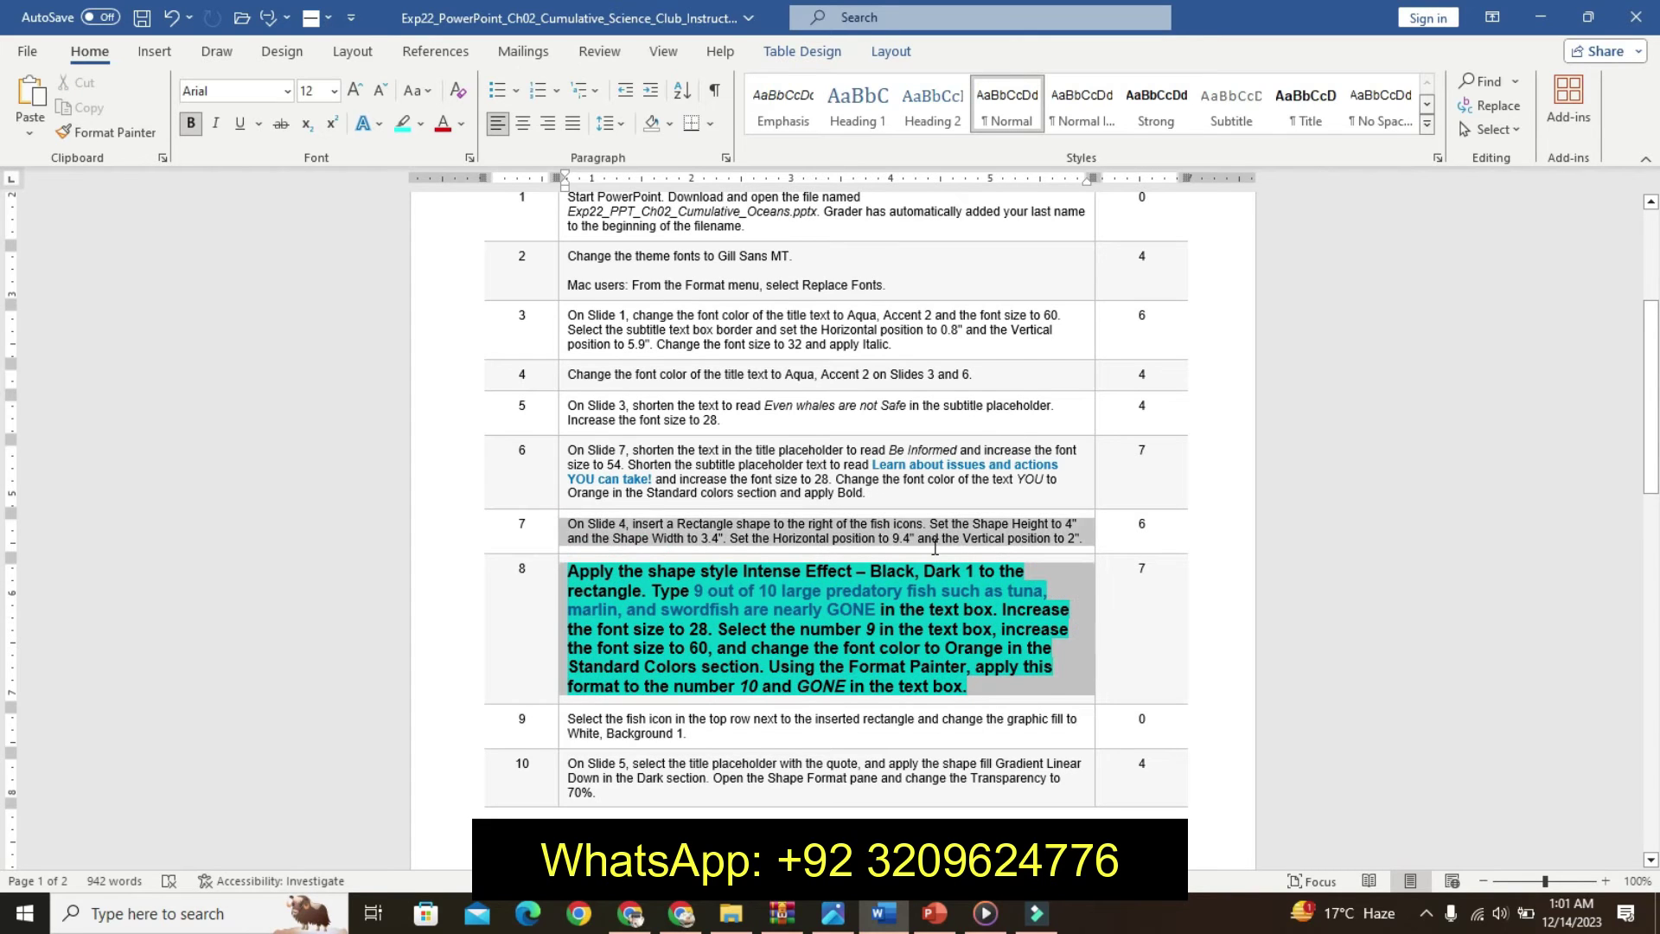
Select the whole step 8 instruction and return to the presentation.
{"action": "triple_click", "coordinate": [953, 594]}
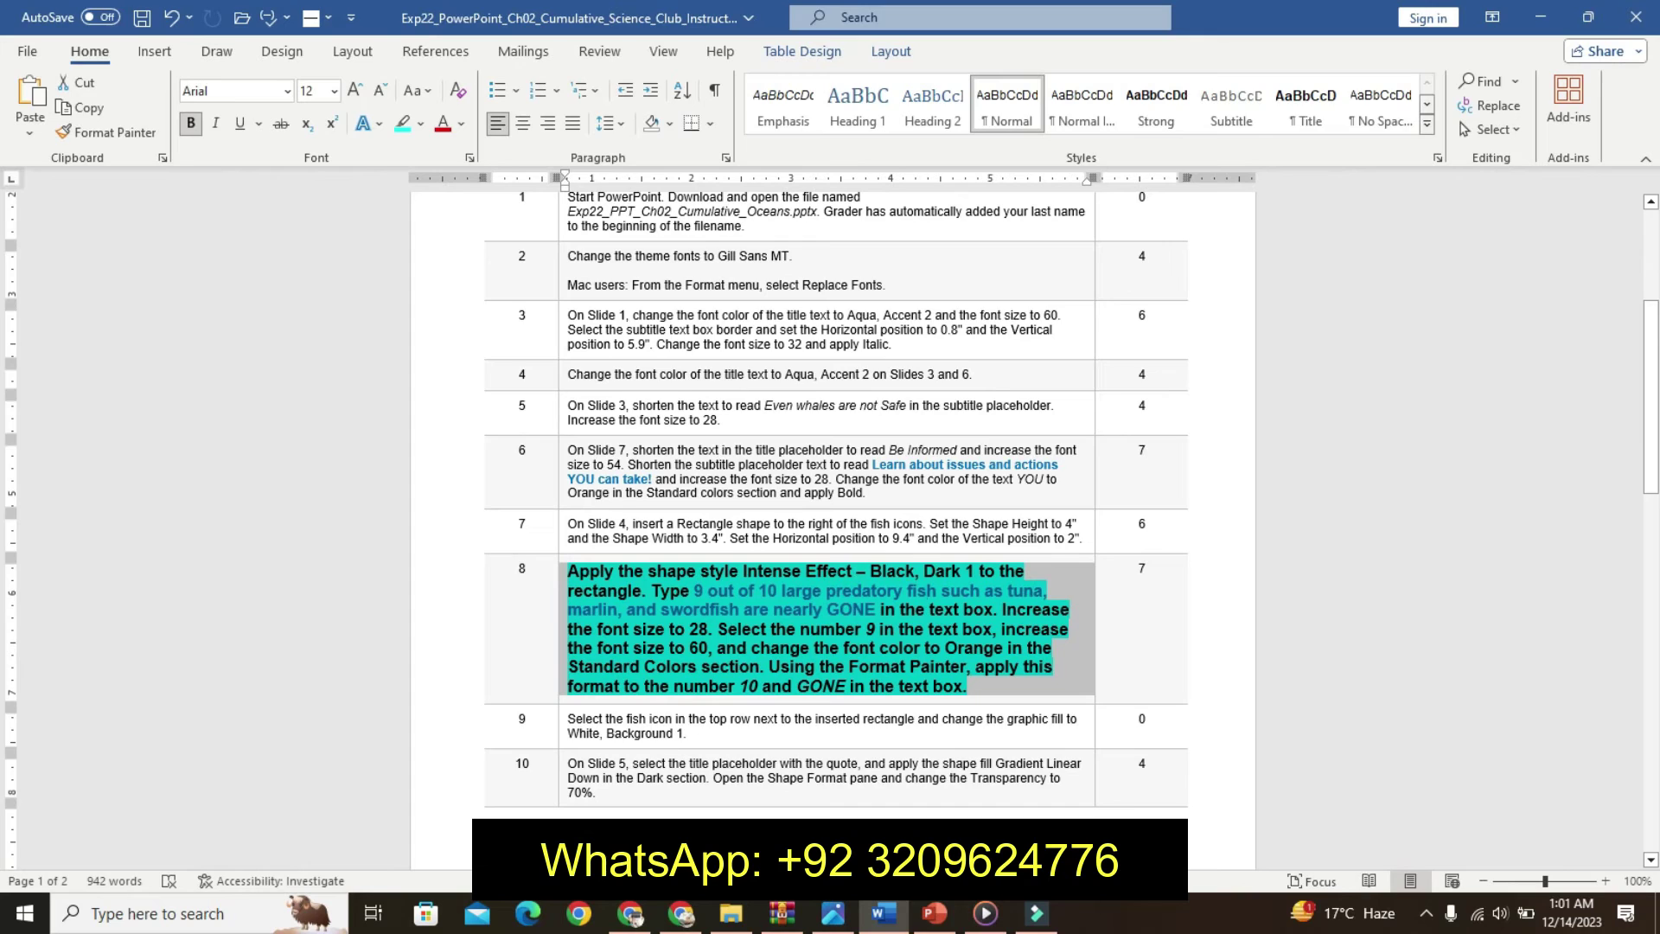
{"action": "left_click", "coordinate": [934, 914]}
{"action": "left_click", "coordinate": [931, 924]}
Apply the Intense Effect – Black, Dark 1 shape style to the slide 4 rectangle.
{"action": "left_click", "coordinate": [713, 138]}
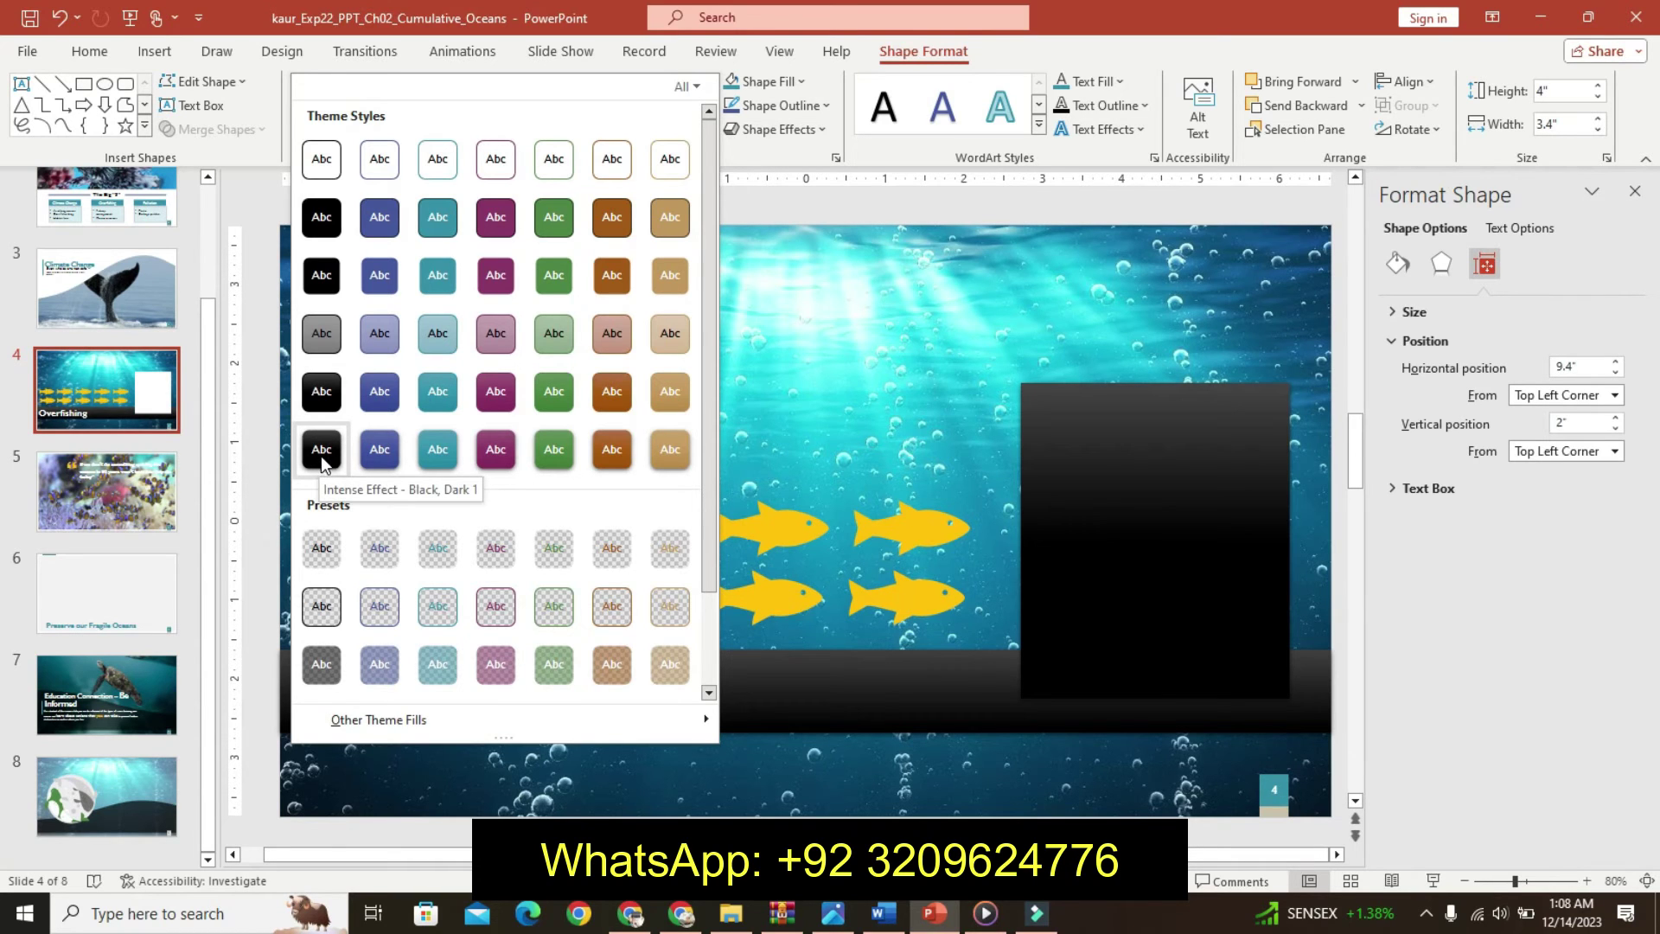
{"action": "left_click", "coordinate": [320, 451]}
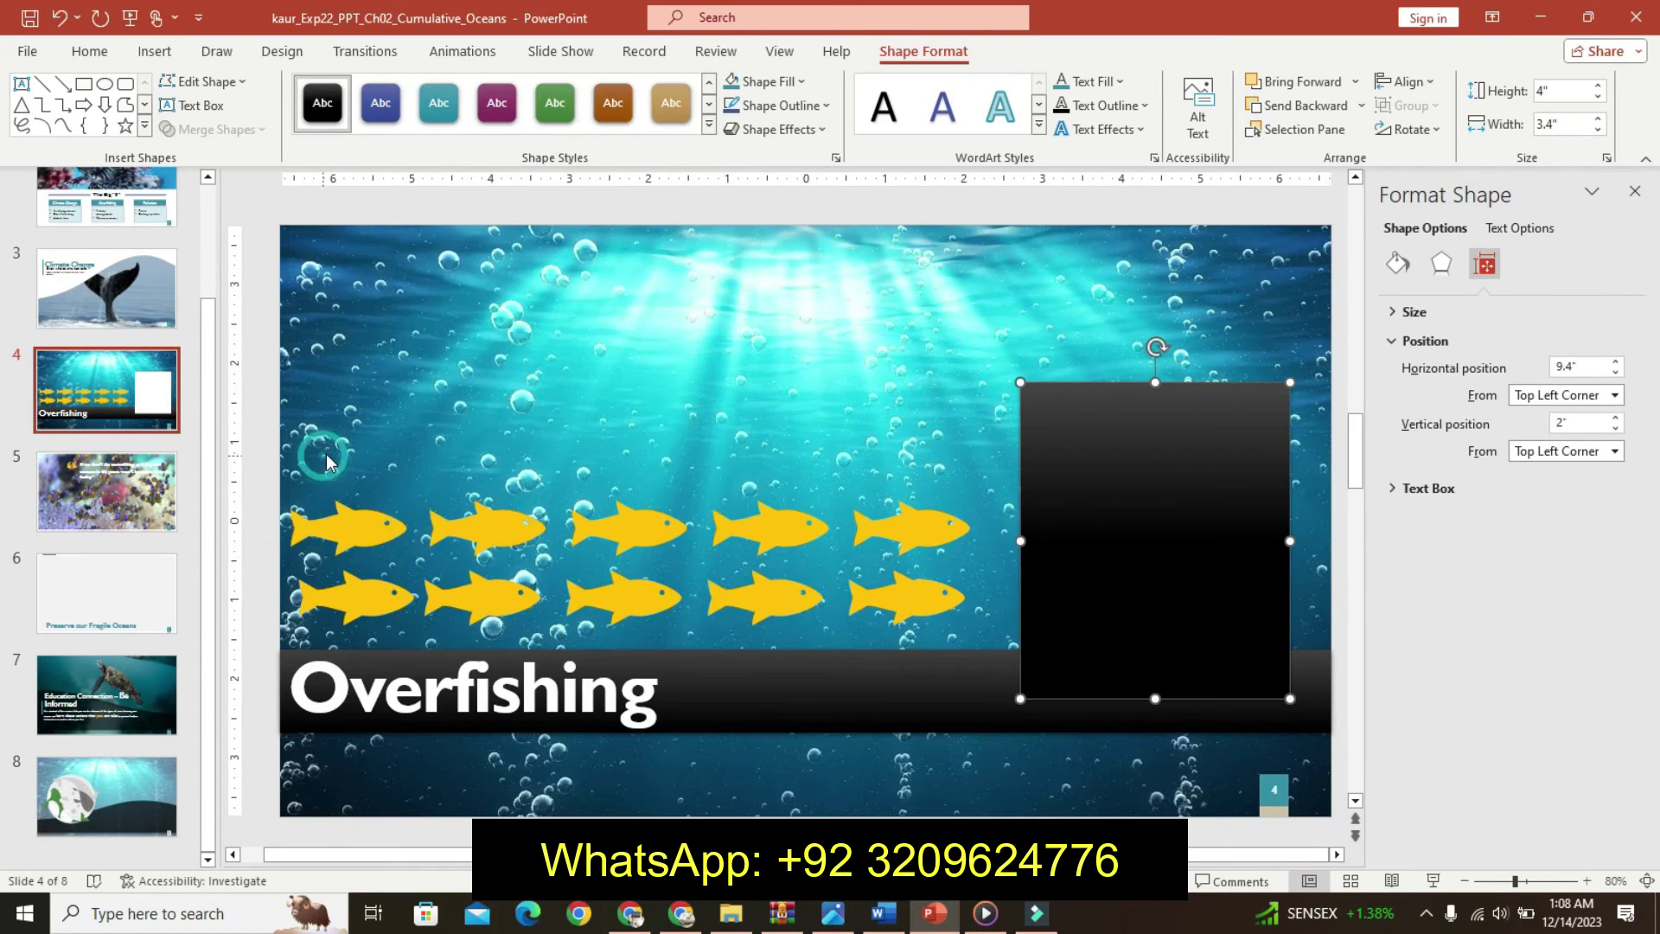
Select the sentence about large predatory fish in the Word instructions.
{"action": "left_click", "coordinate": [884, 915]}
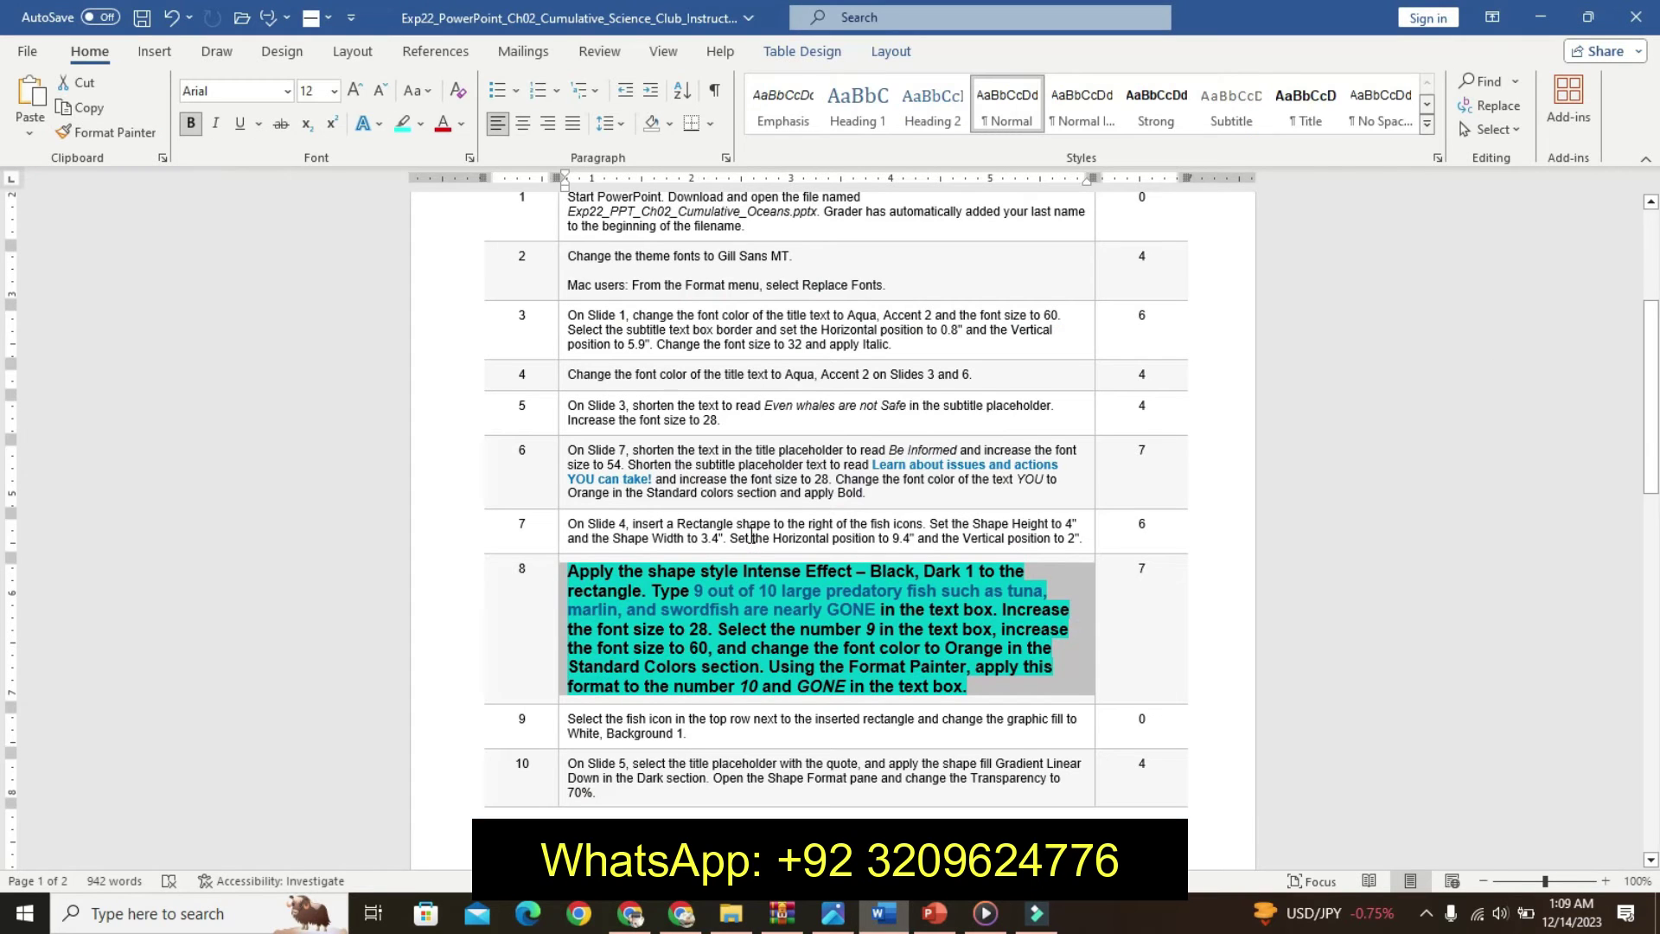
{"action": "left_click", "coordinate": [697, 592]}
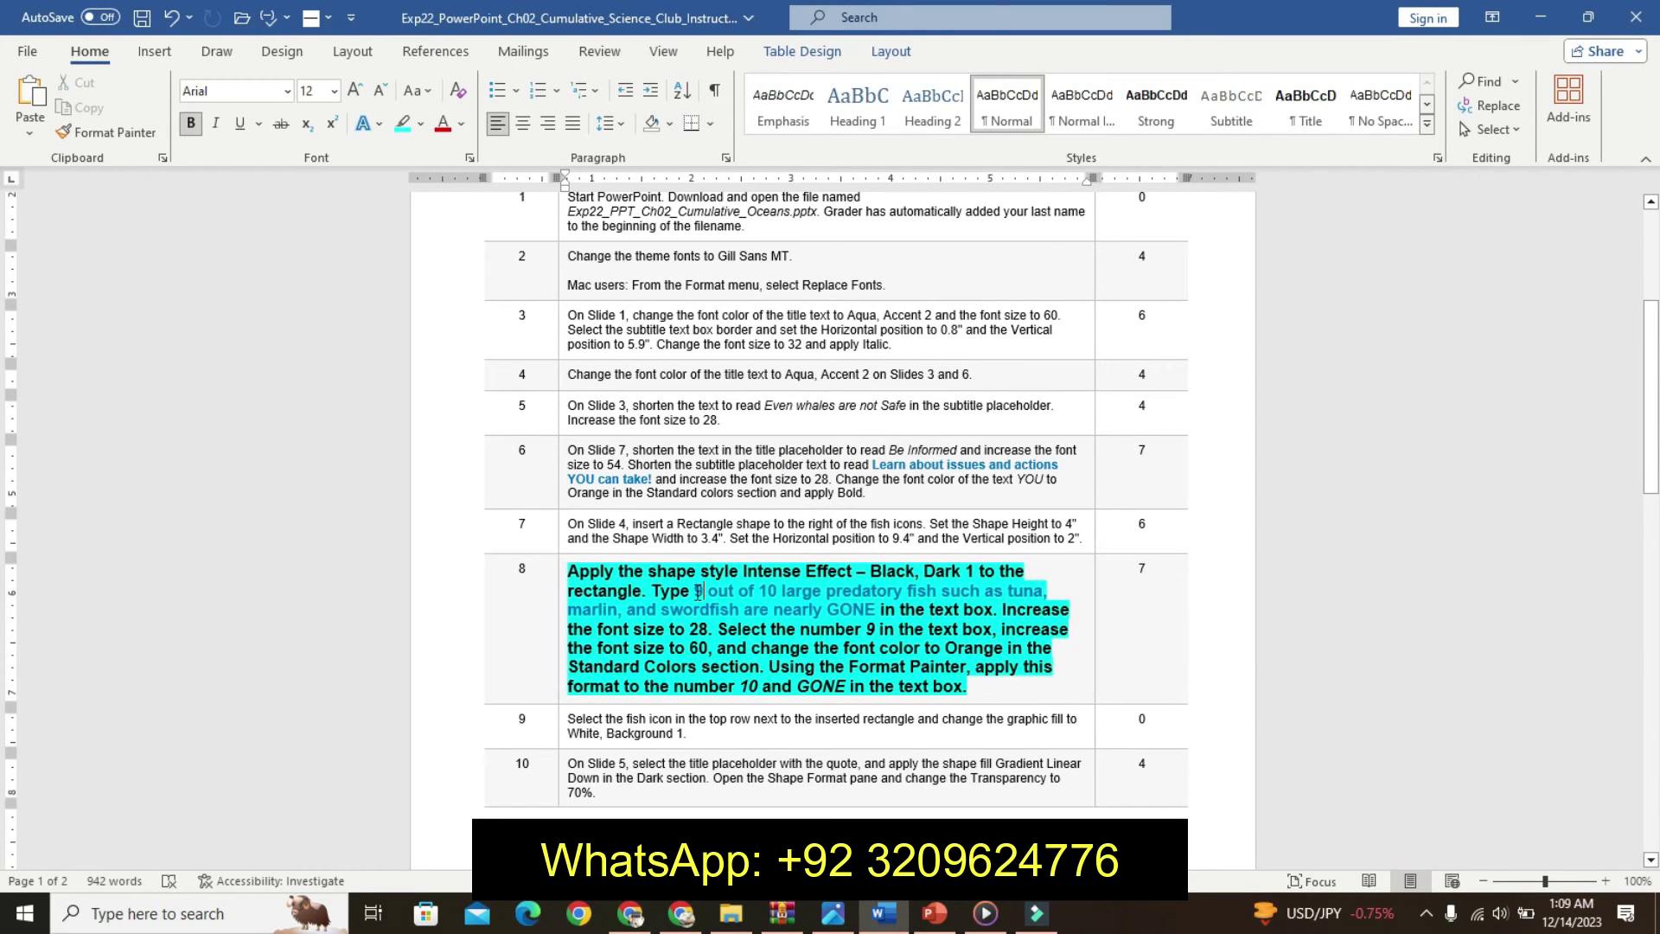
{"action": "left_click_drag", "start_coordinate": [733, 595], "coordinate": [874, 610]}
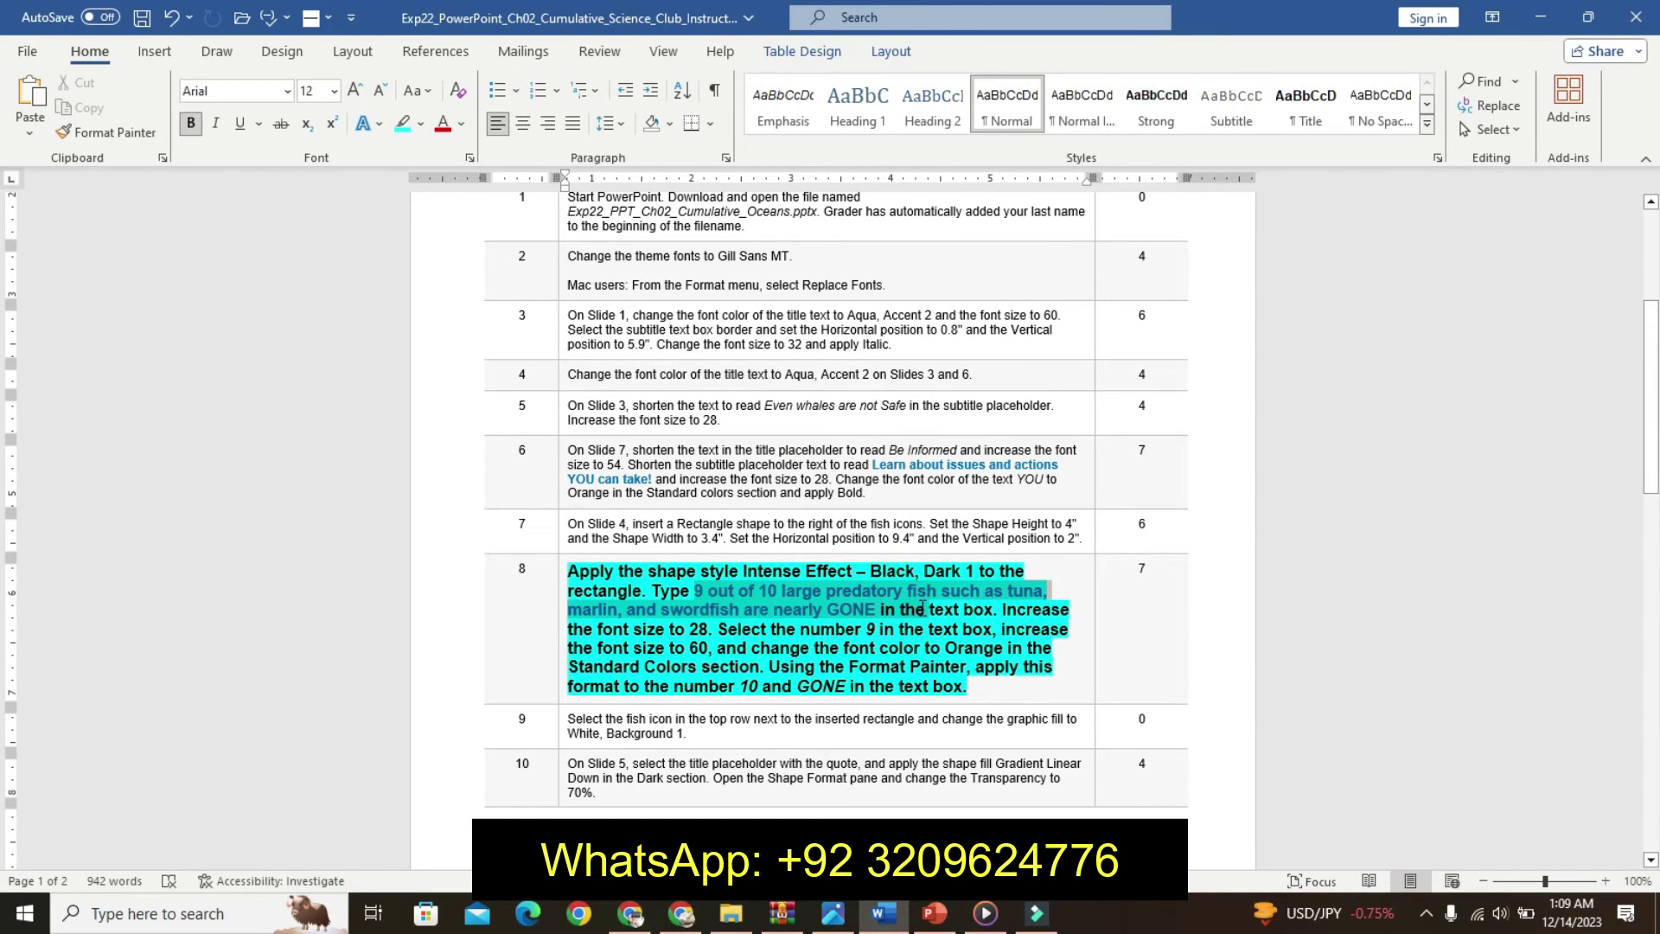
{"action": "left_click_drag", "start_coordinate": [881, 616], "coordinate": [880, 618]}
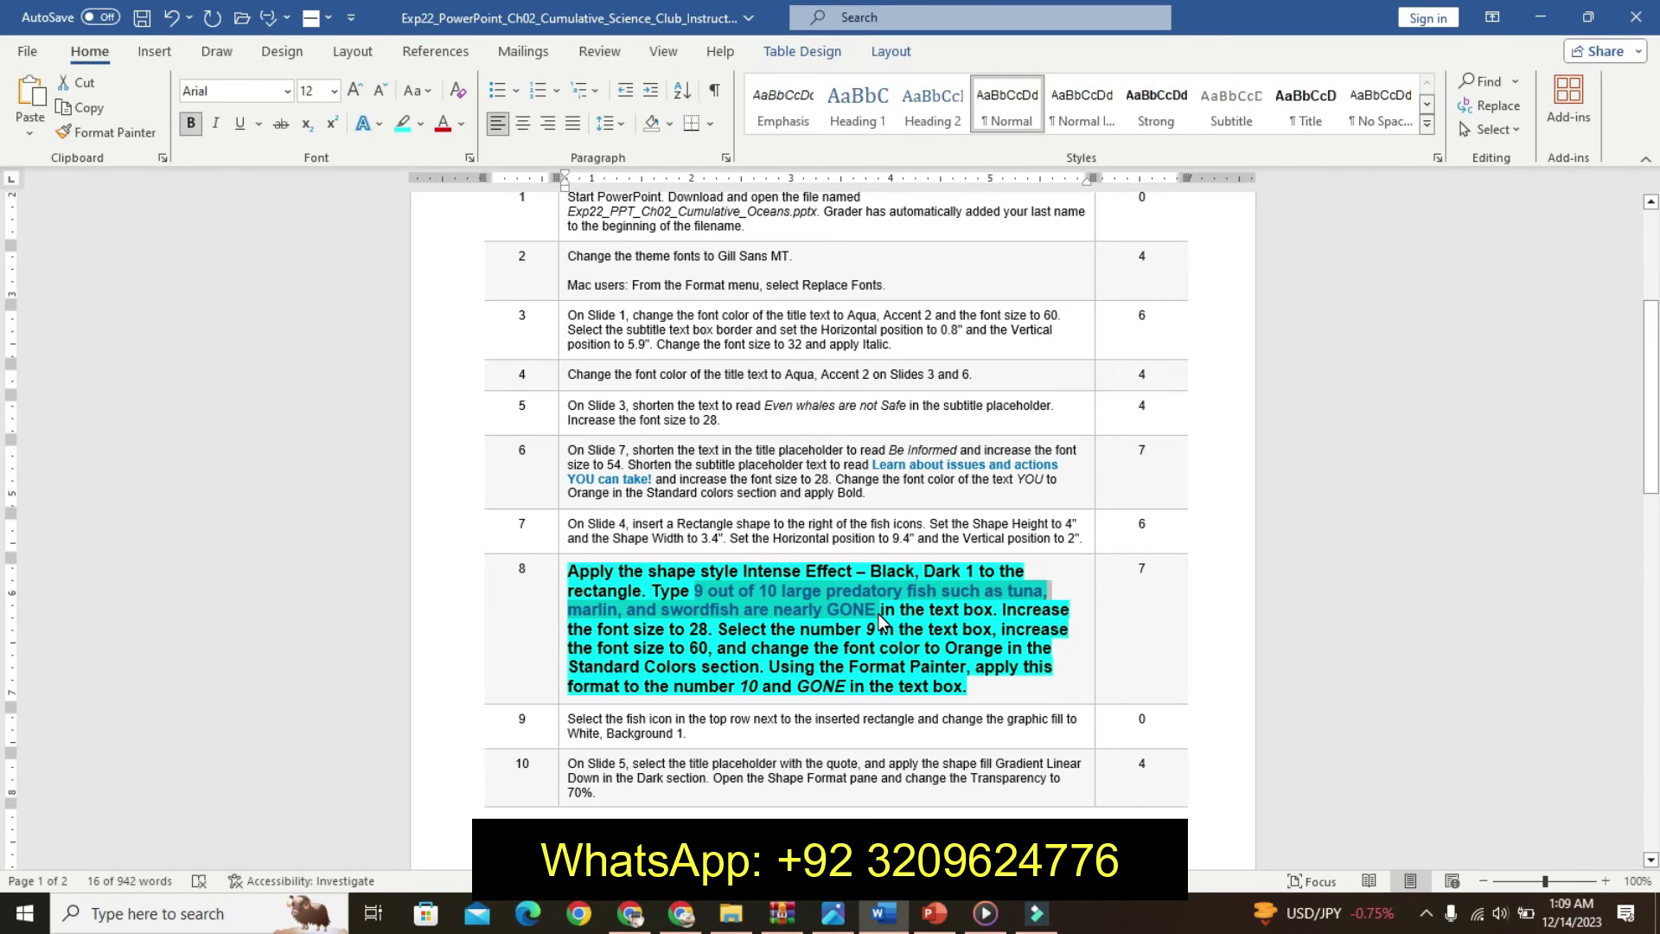
{"action": "left_click", "coordinate": [934, 915]}
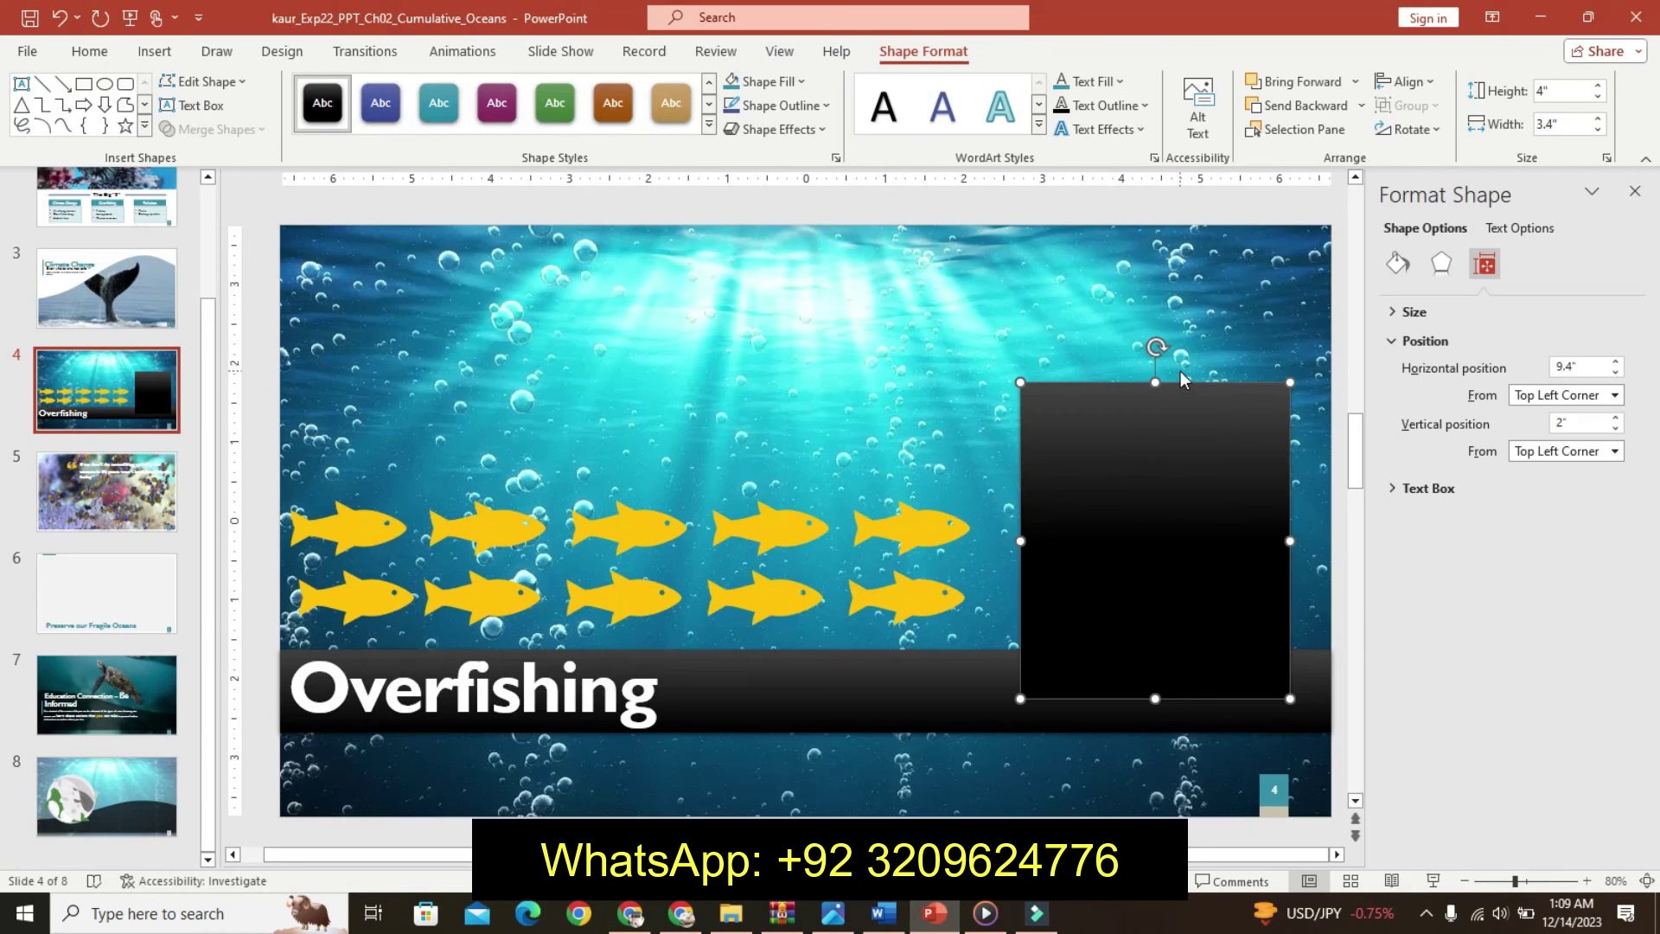
Replace the rectangle's text with the copied '9 out of 10 large predatory fish…nearly GONE' sentence.
{"action": "left_click", "coordinate": [1181, 374]}
{"action": "left_click", "coordinate": [1141, 516]}
{"action": "left_click", "coordinate": [1152, 522]}
{"action": "left_click", "coordinate": [1152, 521]}
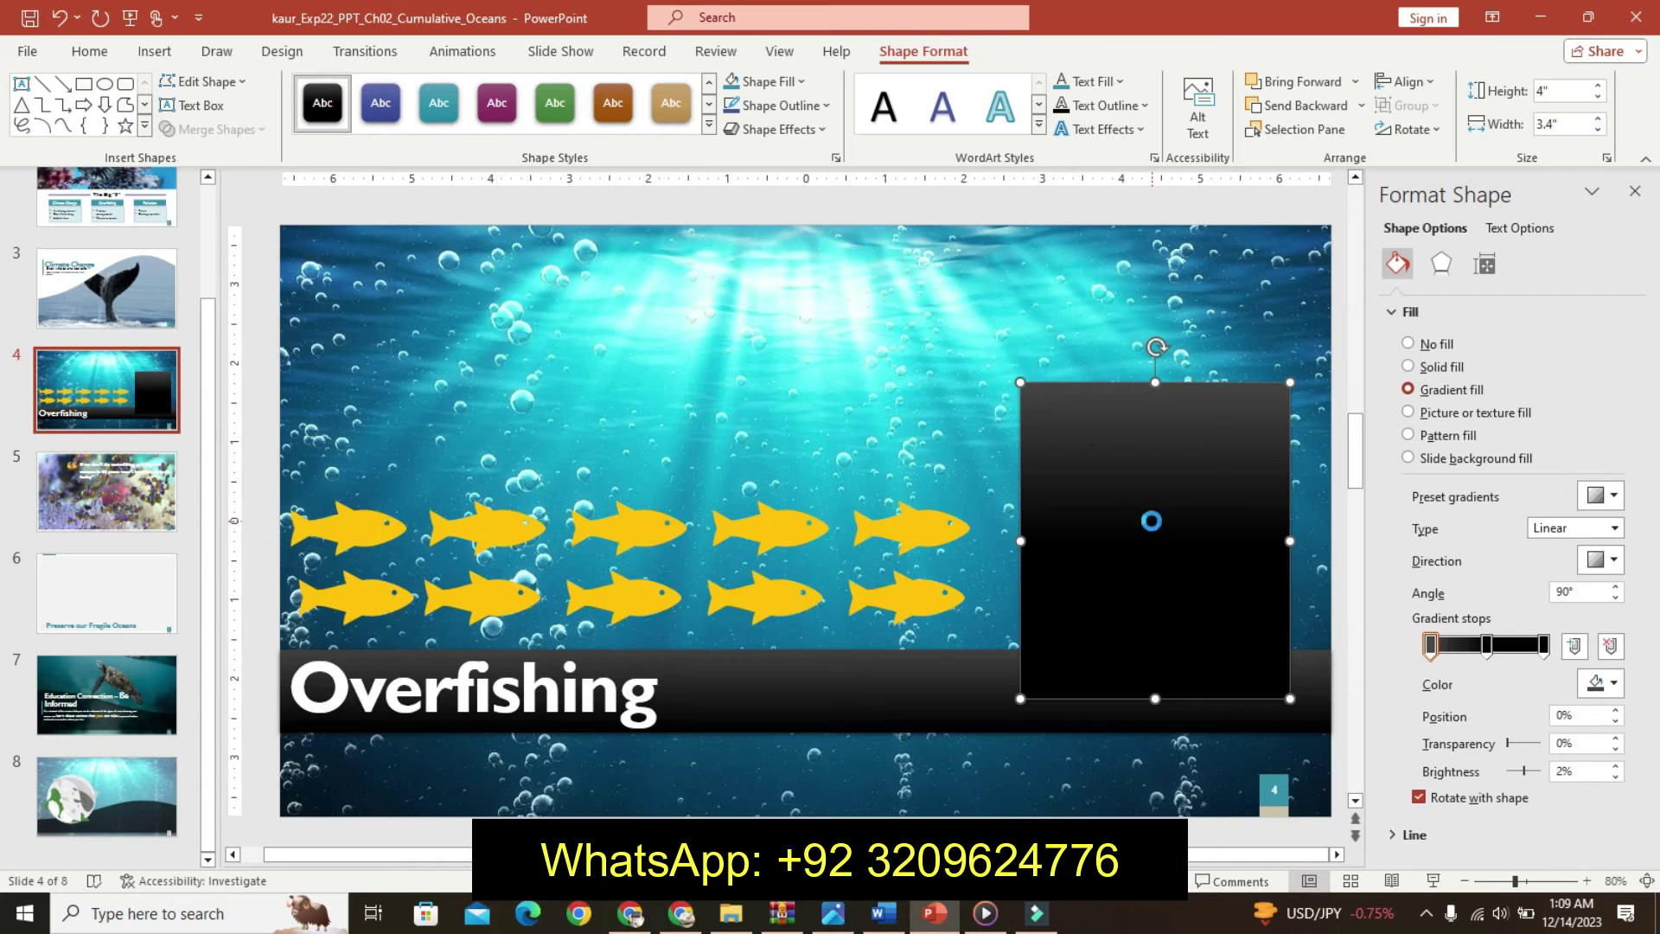
{"action": "key", "text": "ctrl+a"}
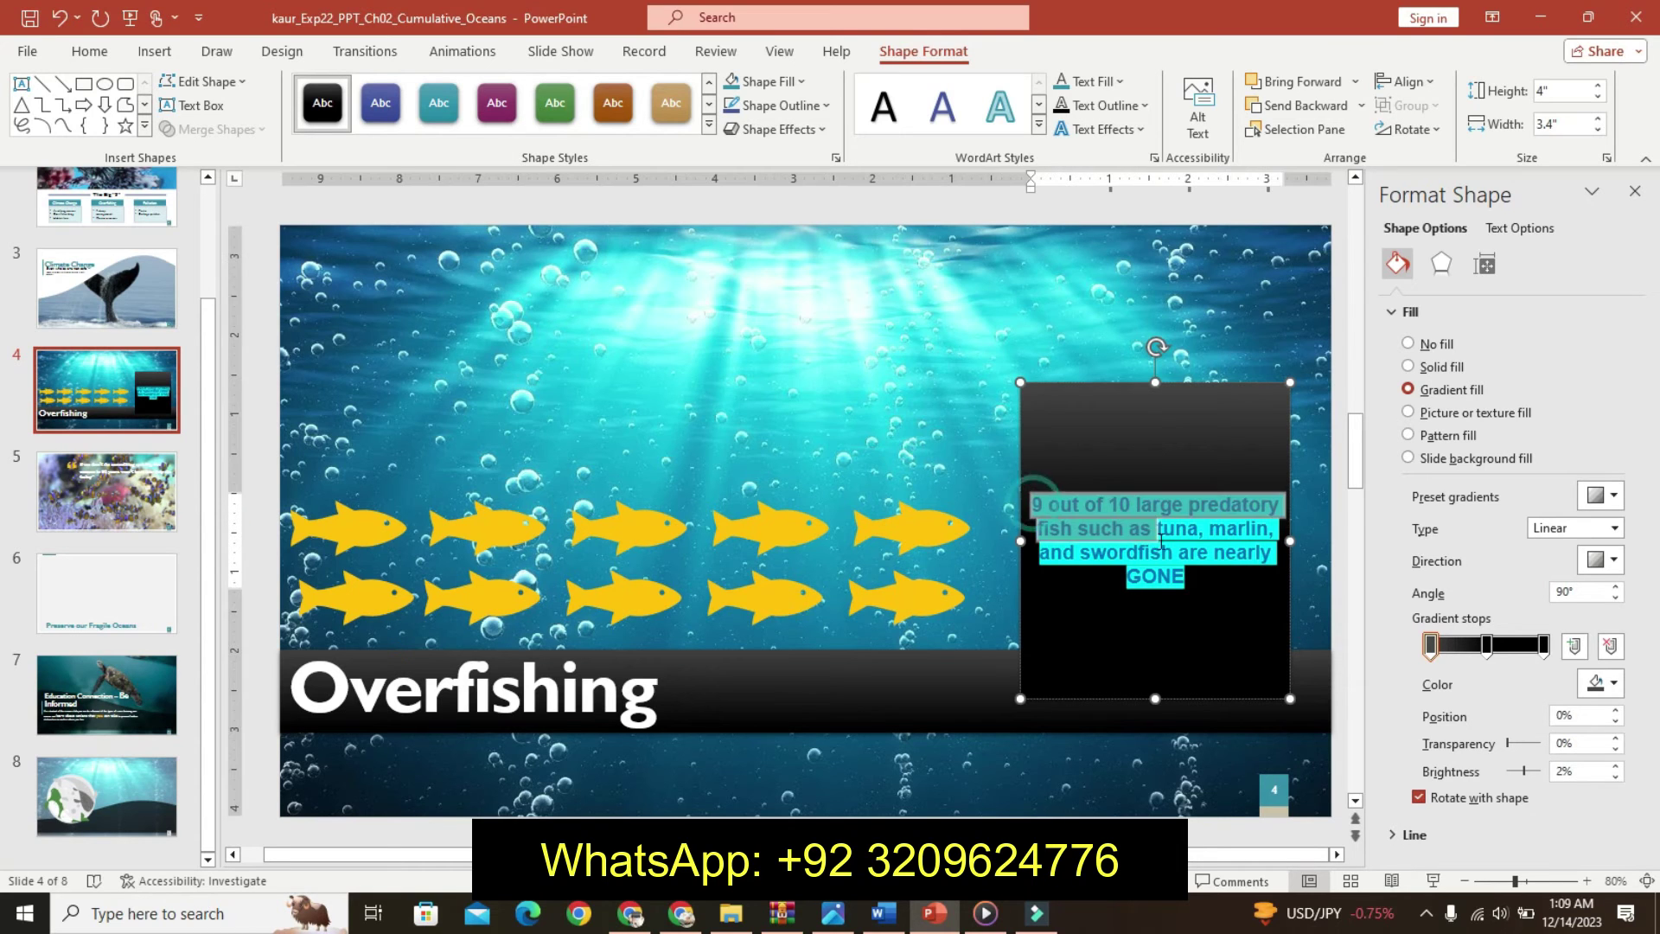
{"action": "left_click_drag", "start_coordinate": [1036, 506], "coordinate": [1192, 577]}
{"action": "key", "text": "Escape"}
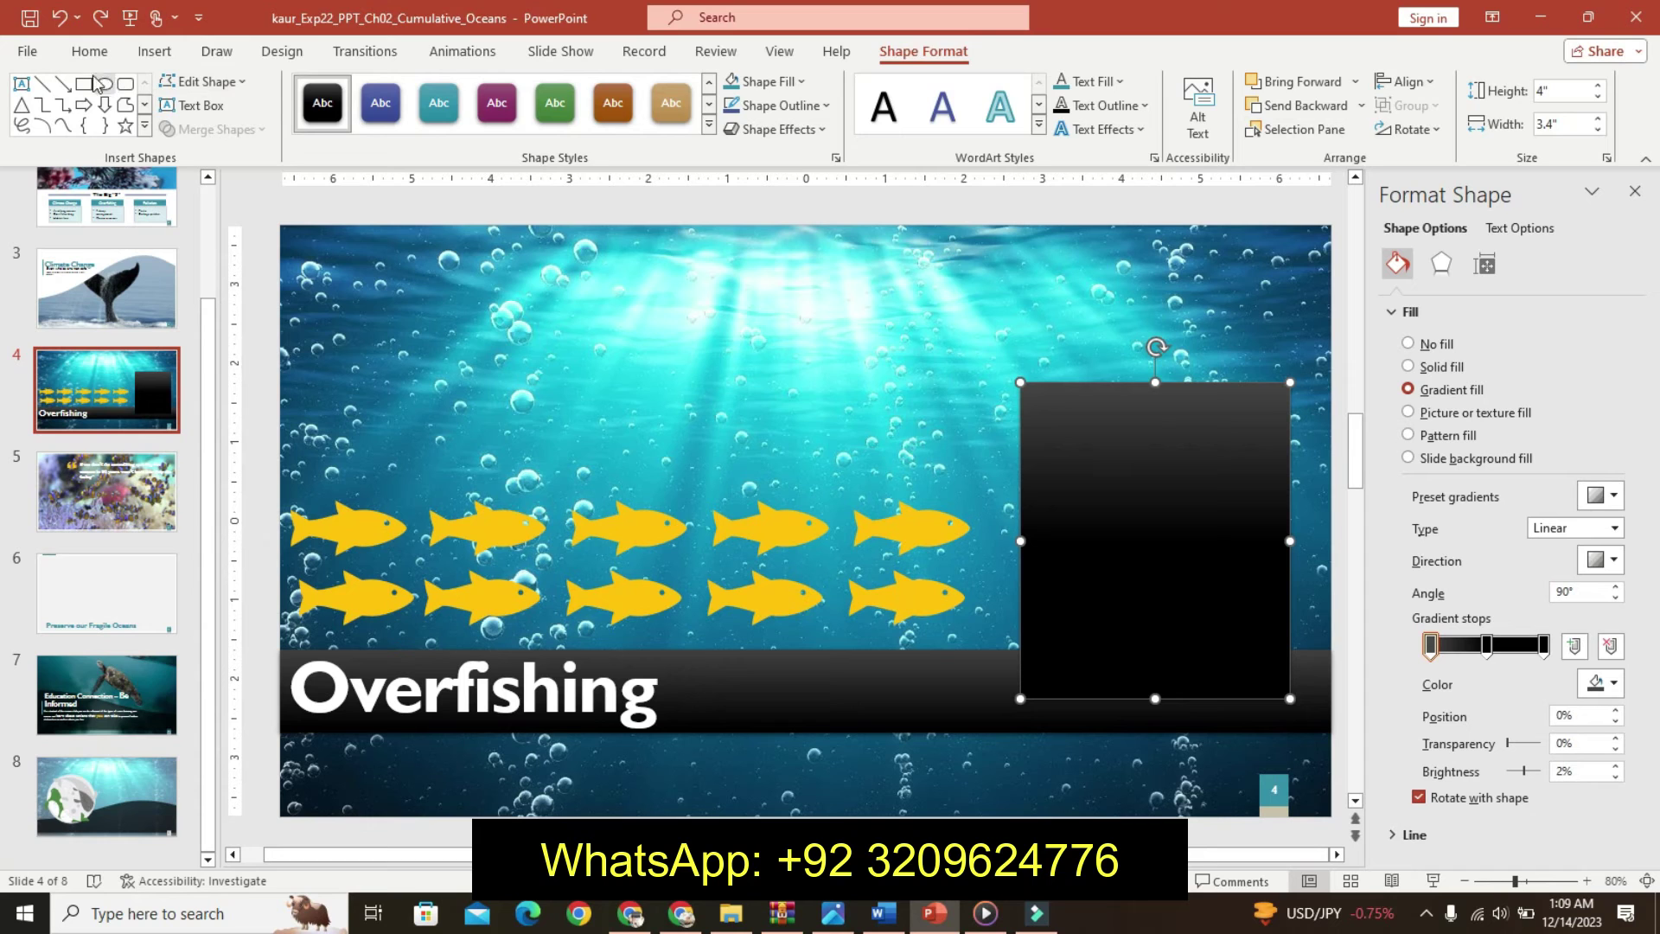
{"action": "left_click", "coordinate": [89, 51]}
{"action": "left_click", "coordinate": [30, 134]}
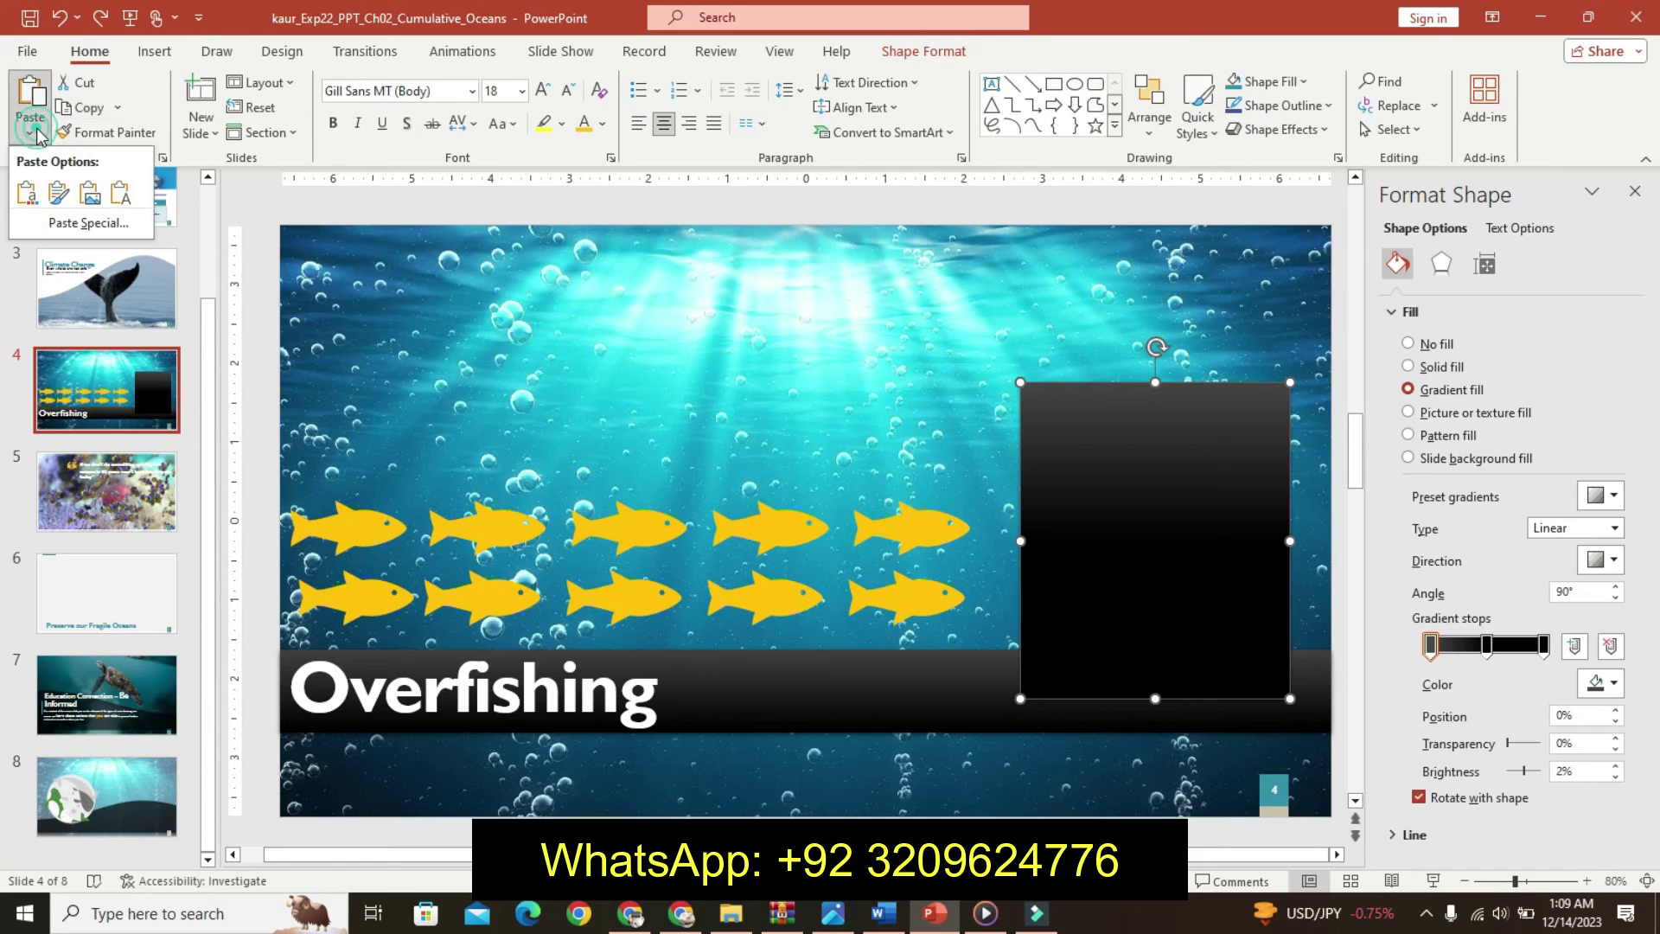
{"action": "left_click", "coordinate": [111, 194]}
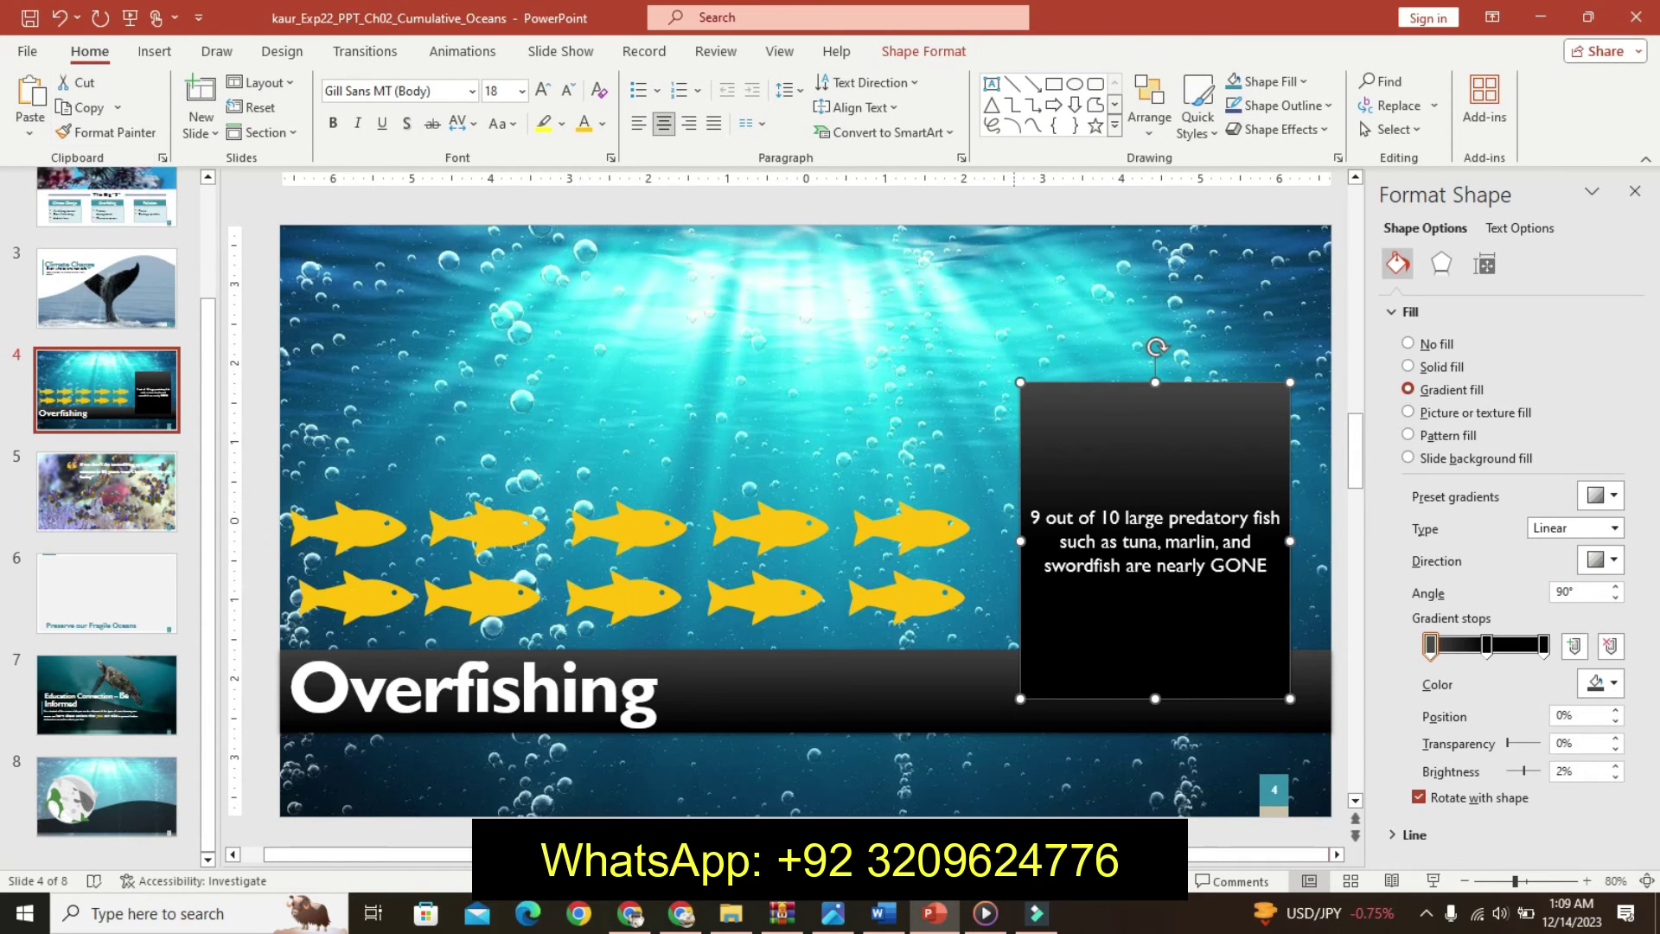
{"action": "left_click", "coordinate": [884, 915]}
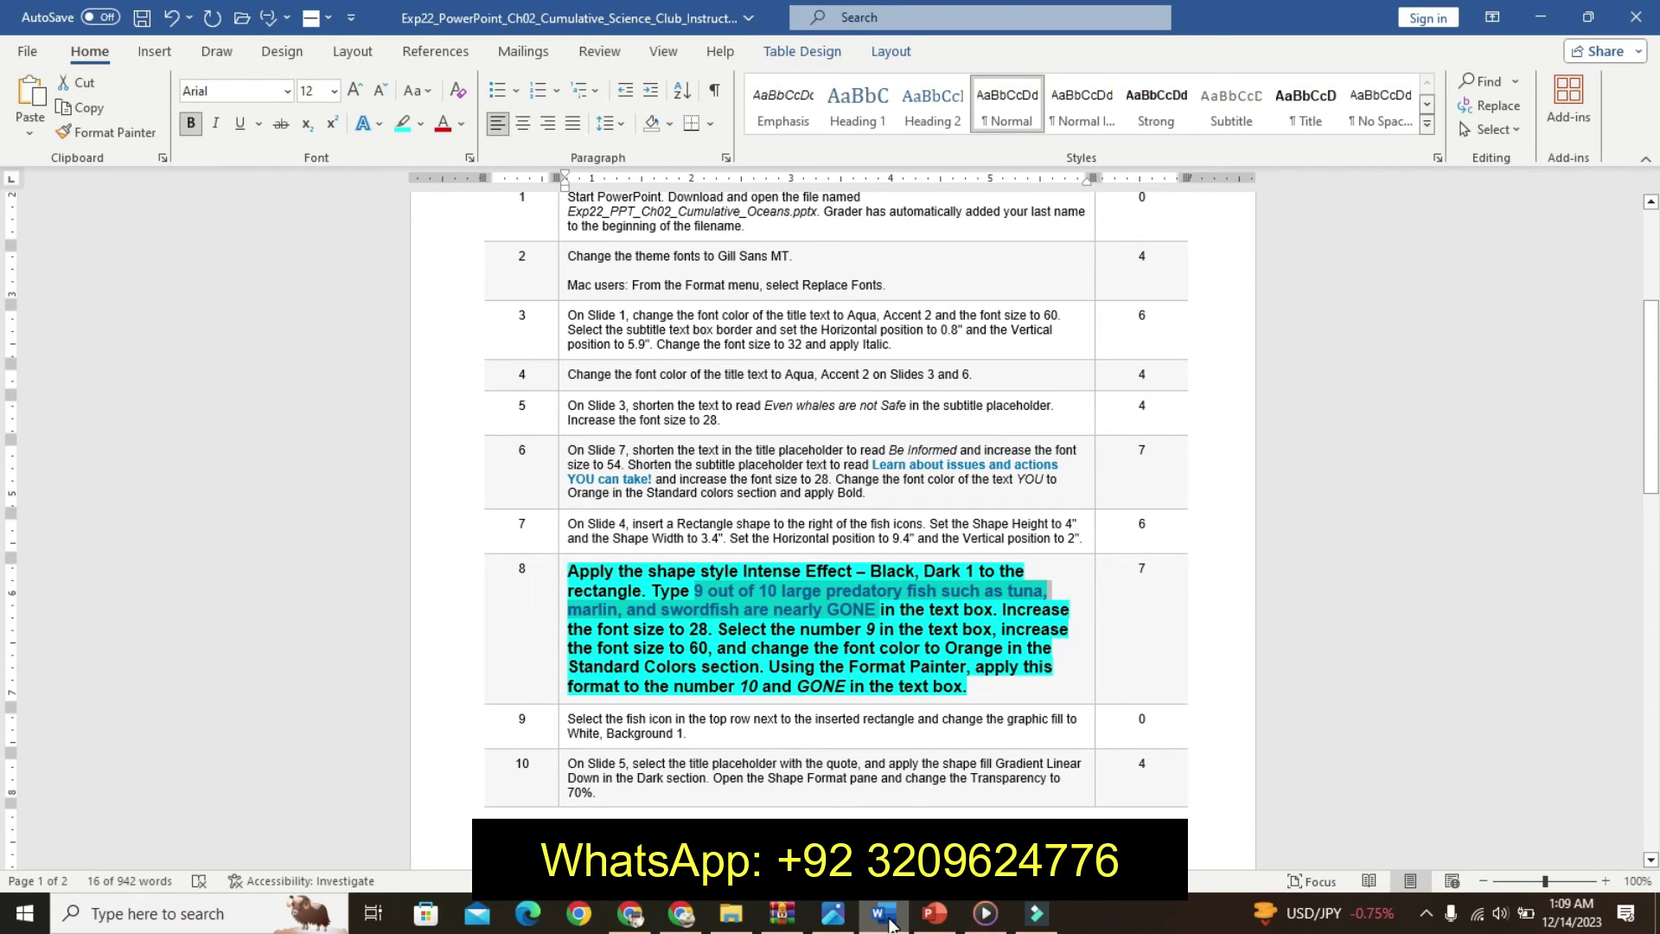
Set the predatory-fish sentence in the black rectangle to 28 pt.
{"action": "left_click", "coordinate": [1000, 592]}
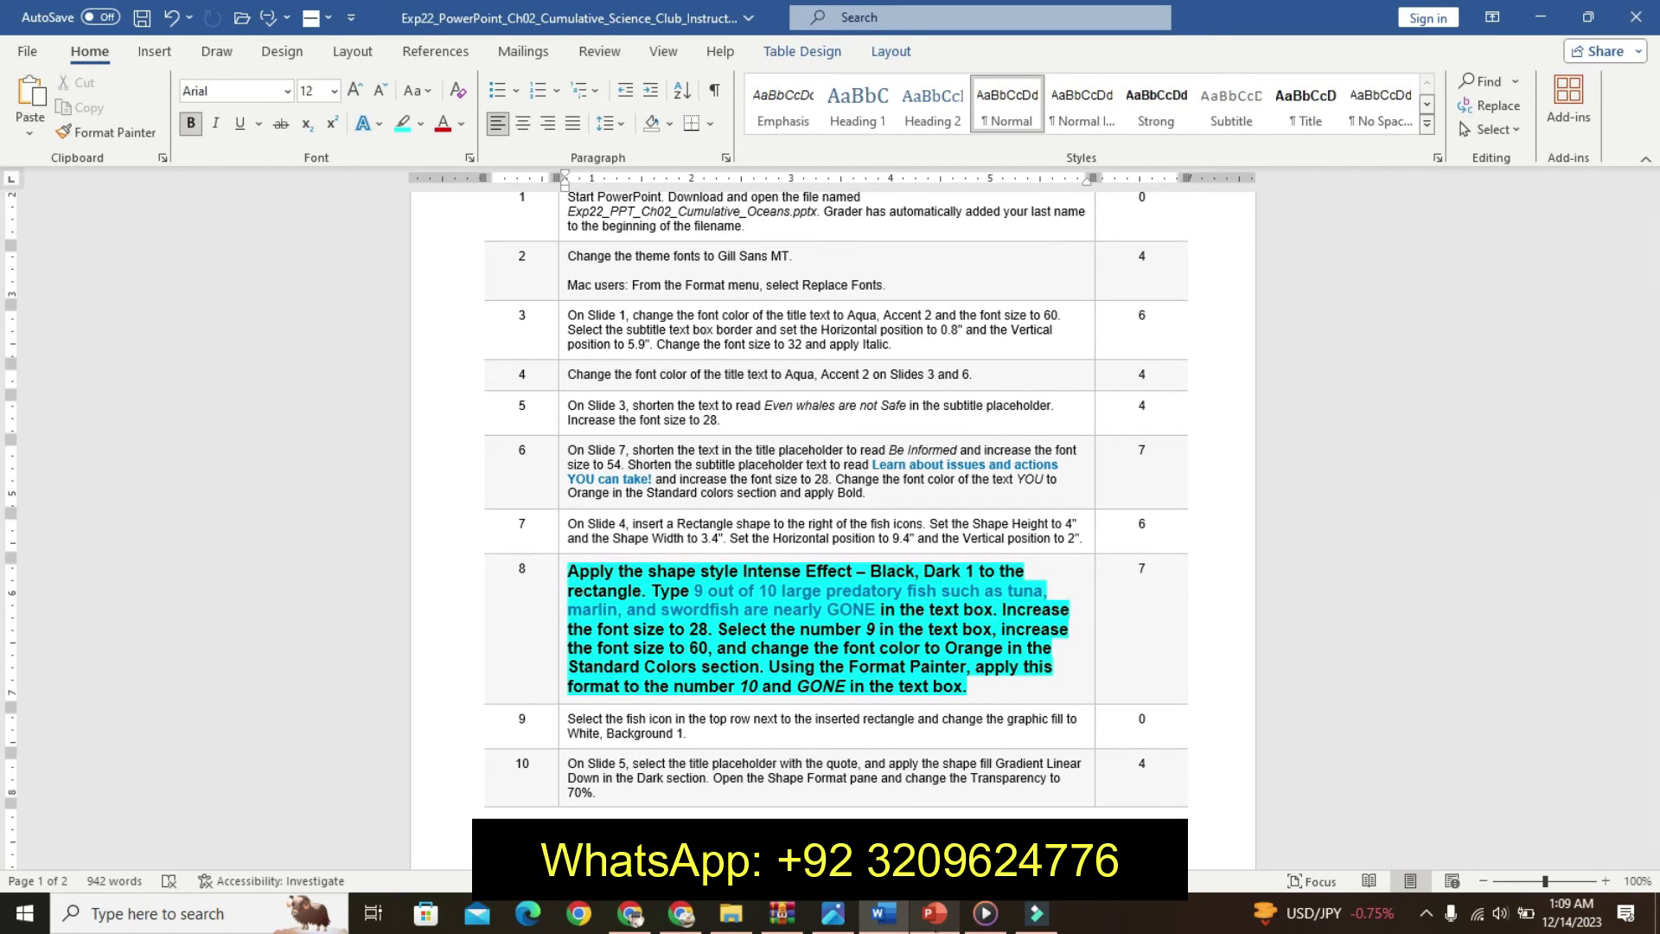
{"action": "left_click", "coordinate": [934, 915]}
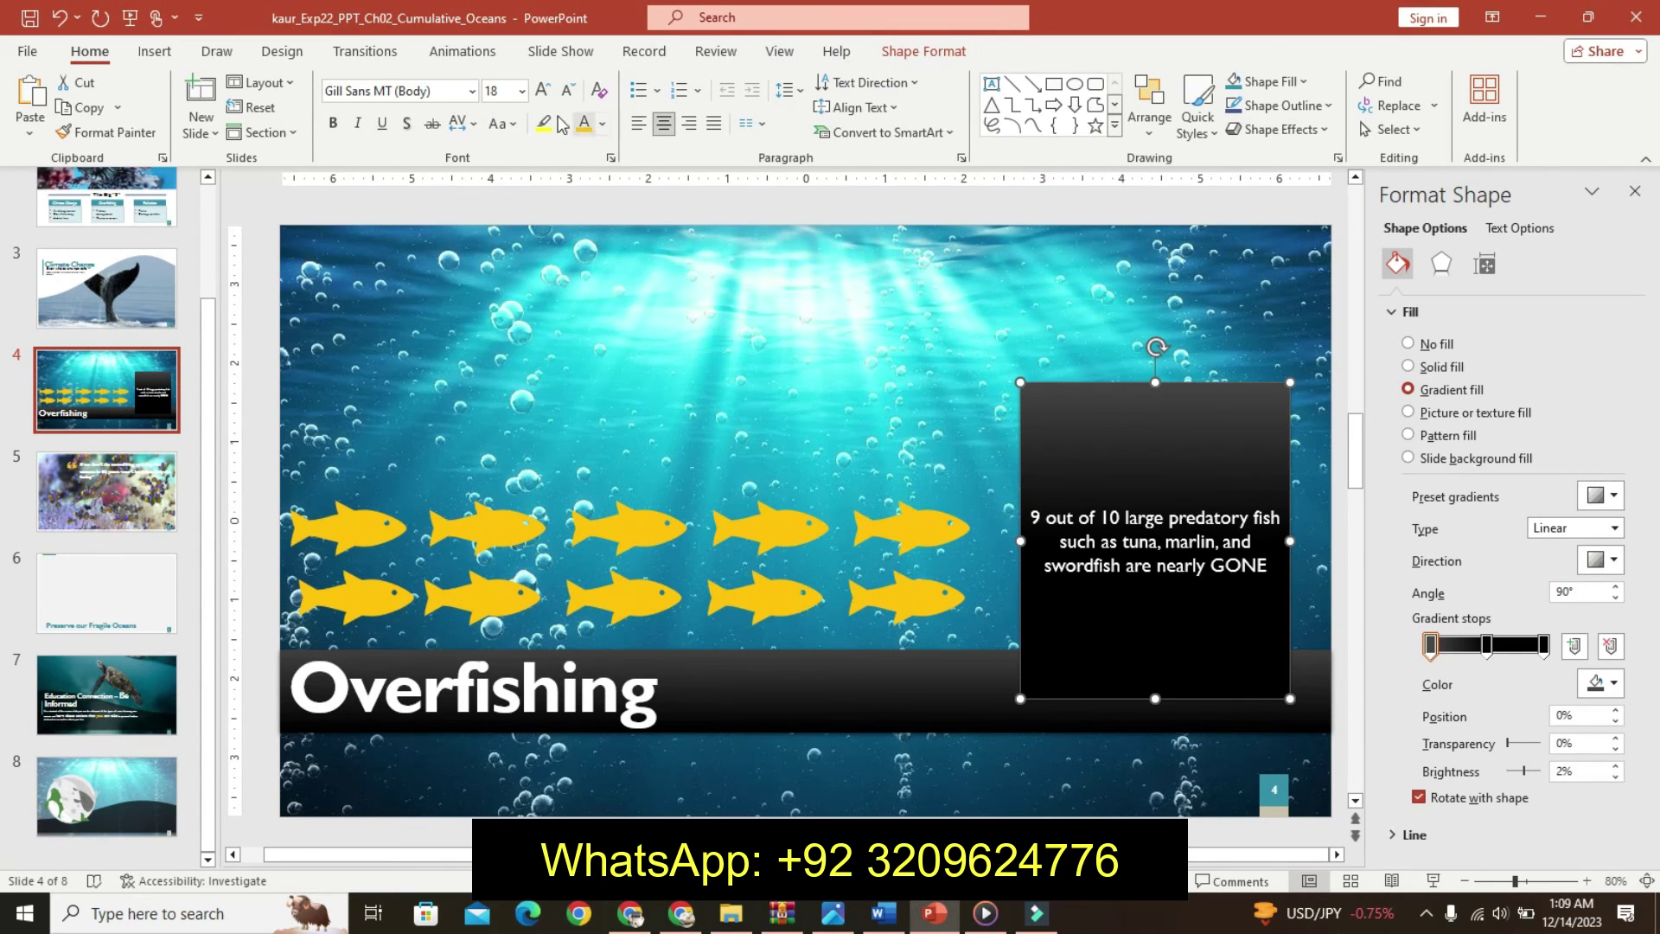
{"action": "left_click", "coordinate": [522, 91]}
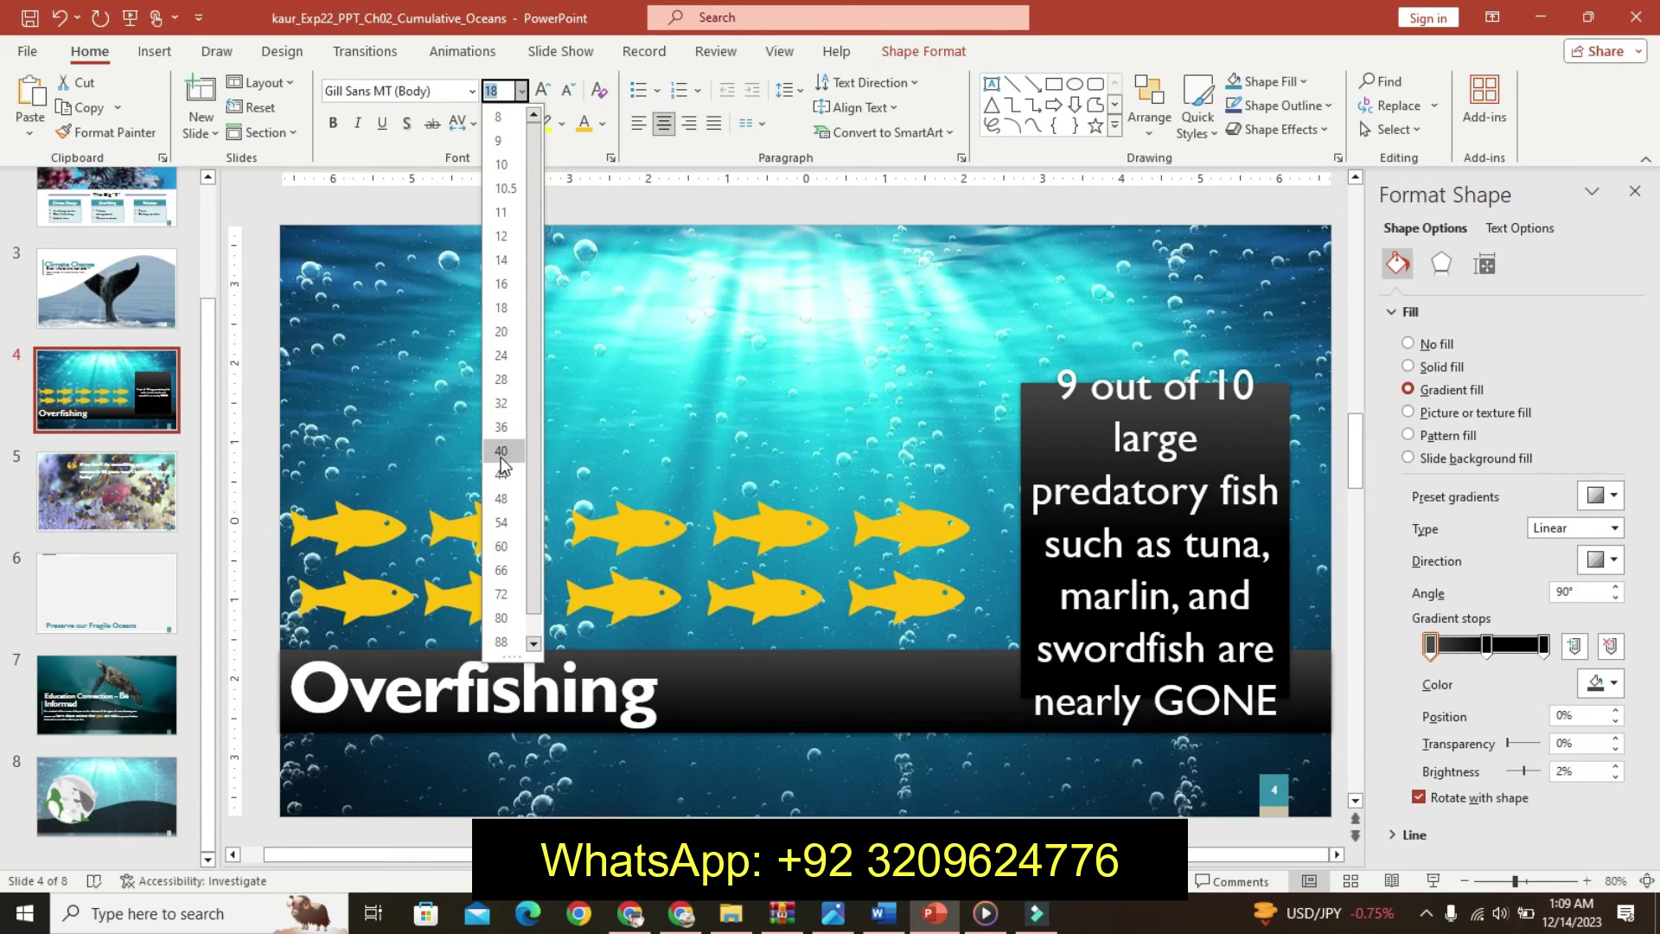
{"action": "left_click", "coordinate": [500, 380]}
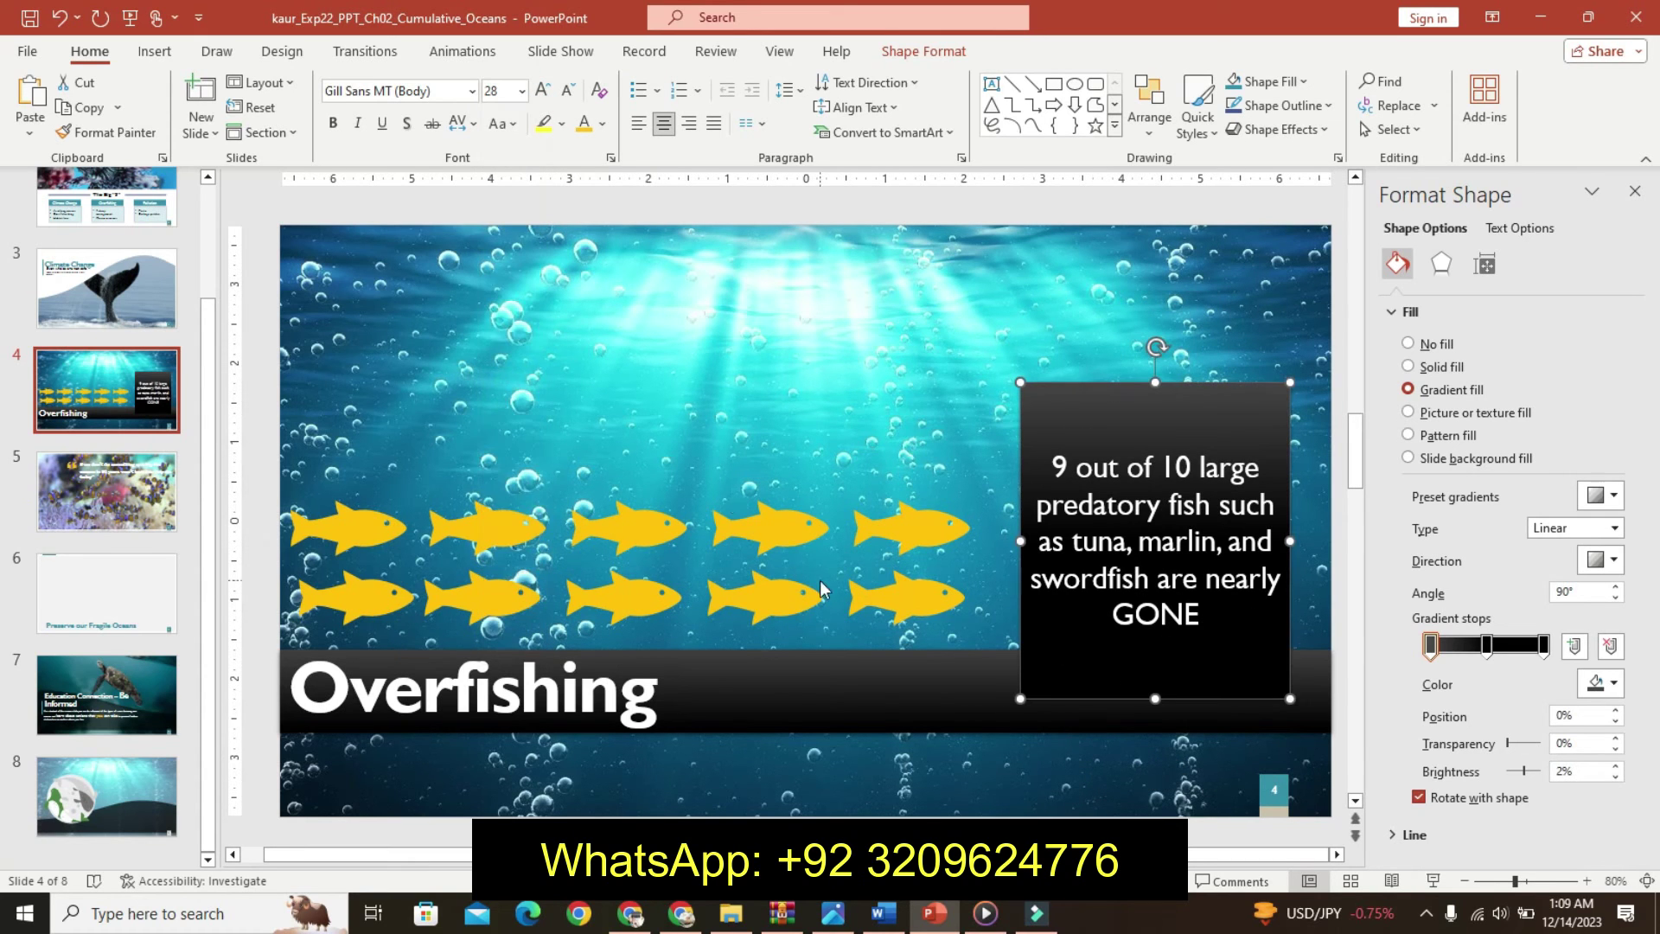
{"action": "left_click", "coordinate": [904, 919]}
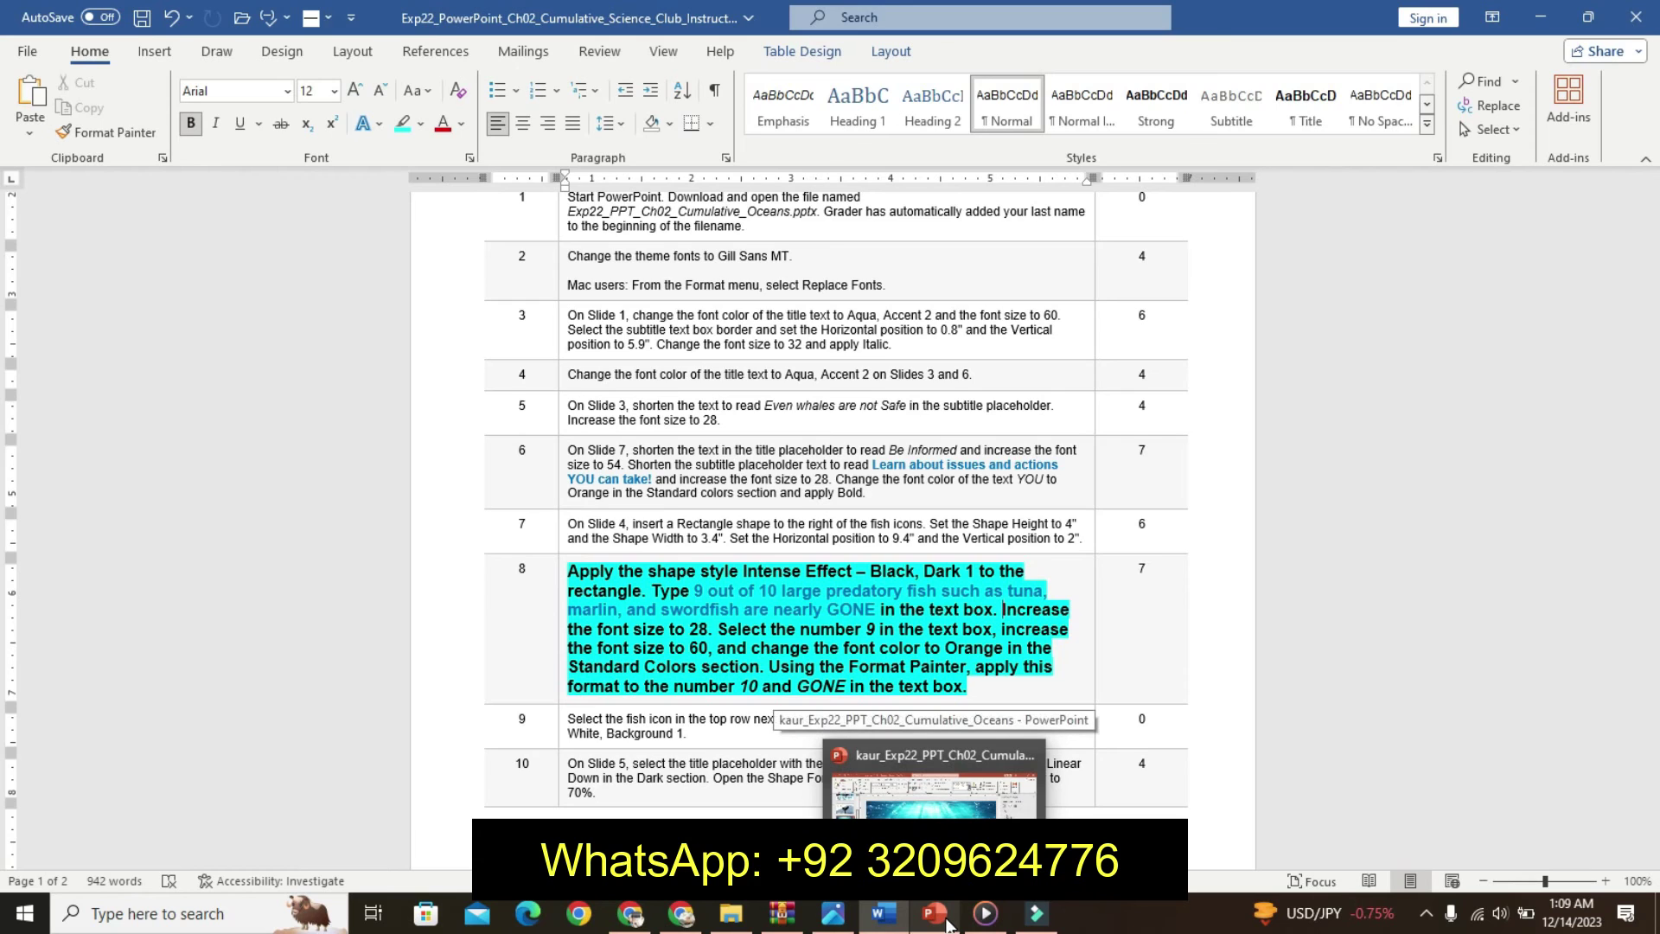
Make the leading 9 in the rectangle 60 pt.
{"action": "left_click", "coordinate": [935, 914]}
{"action": "double_click", "coordinate": [1059, 467]}
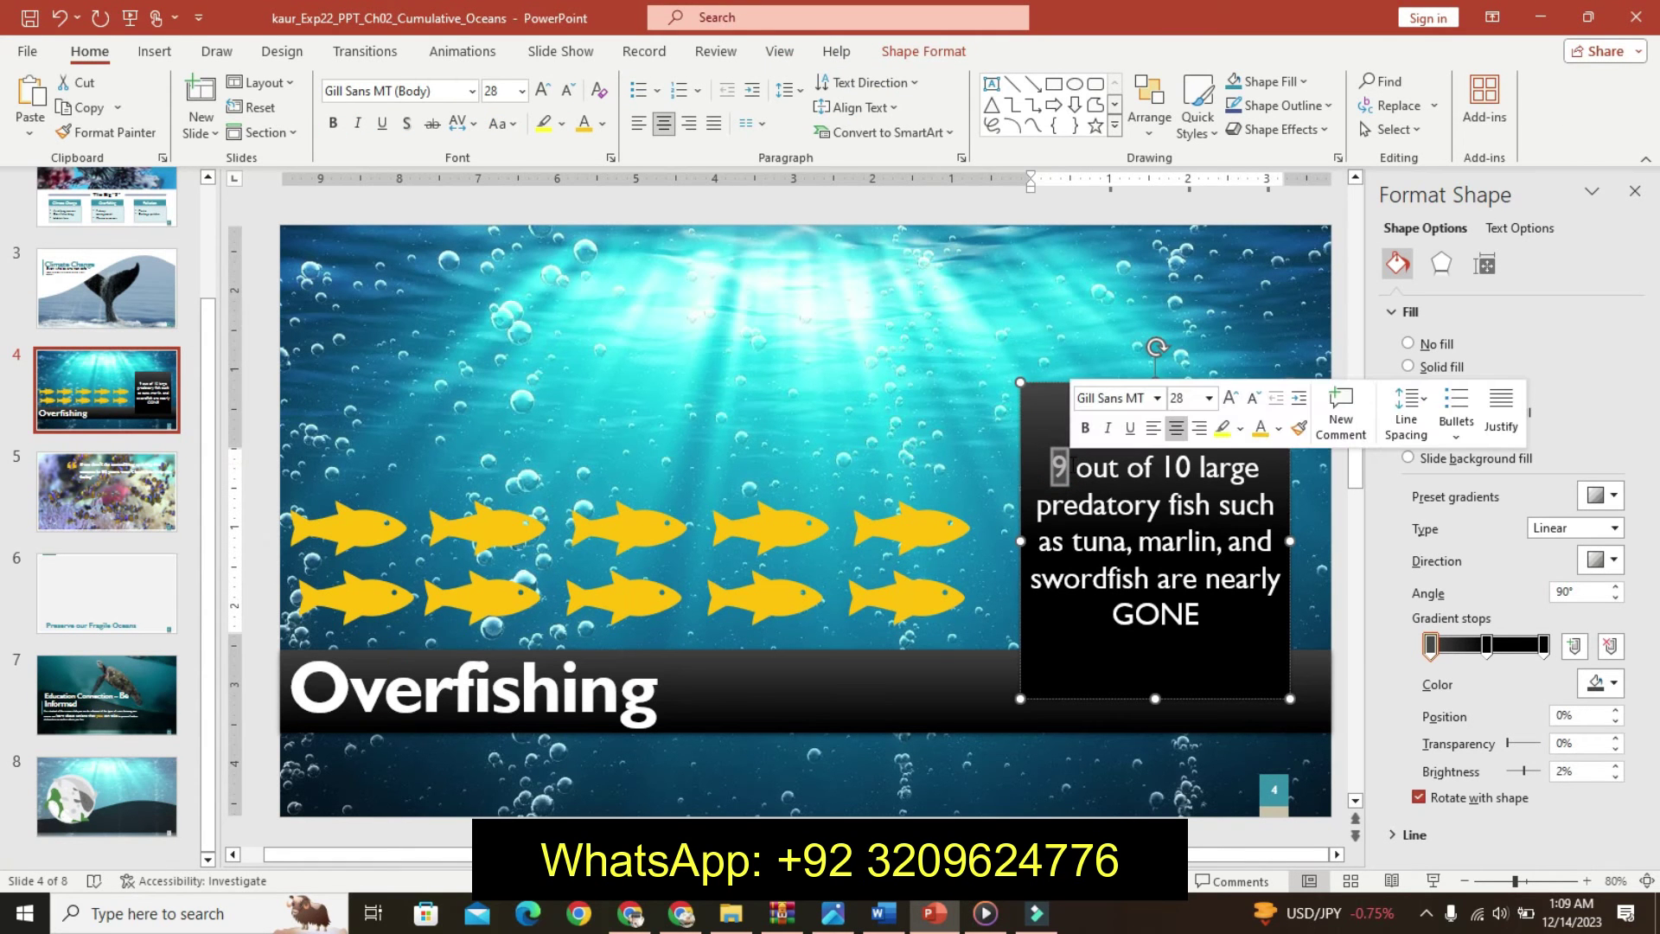
{"action": "key", "text": "alt+Tab"}
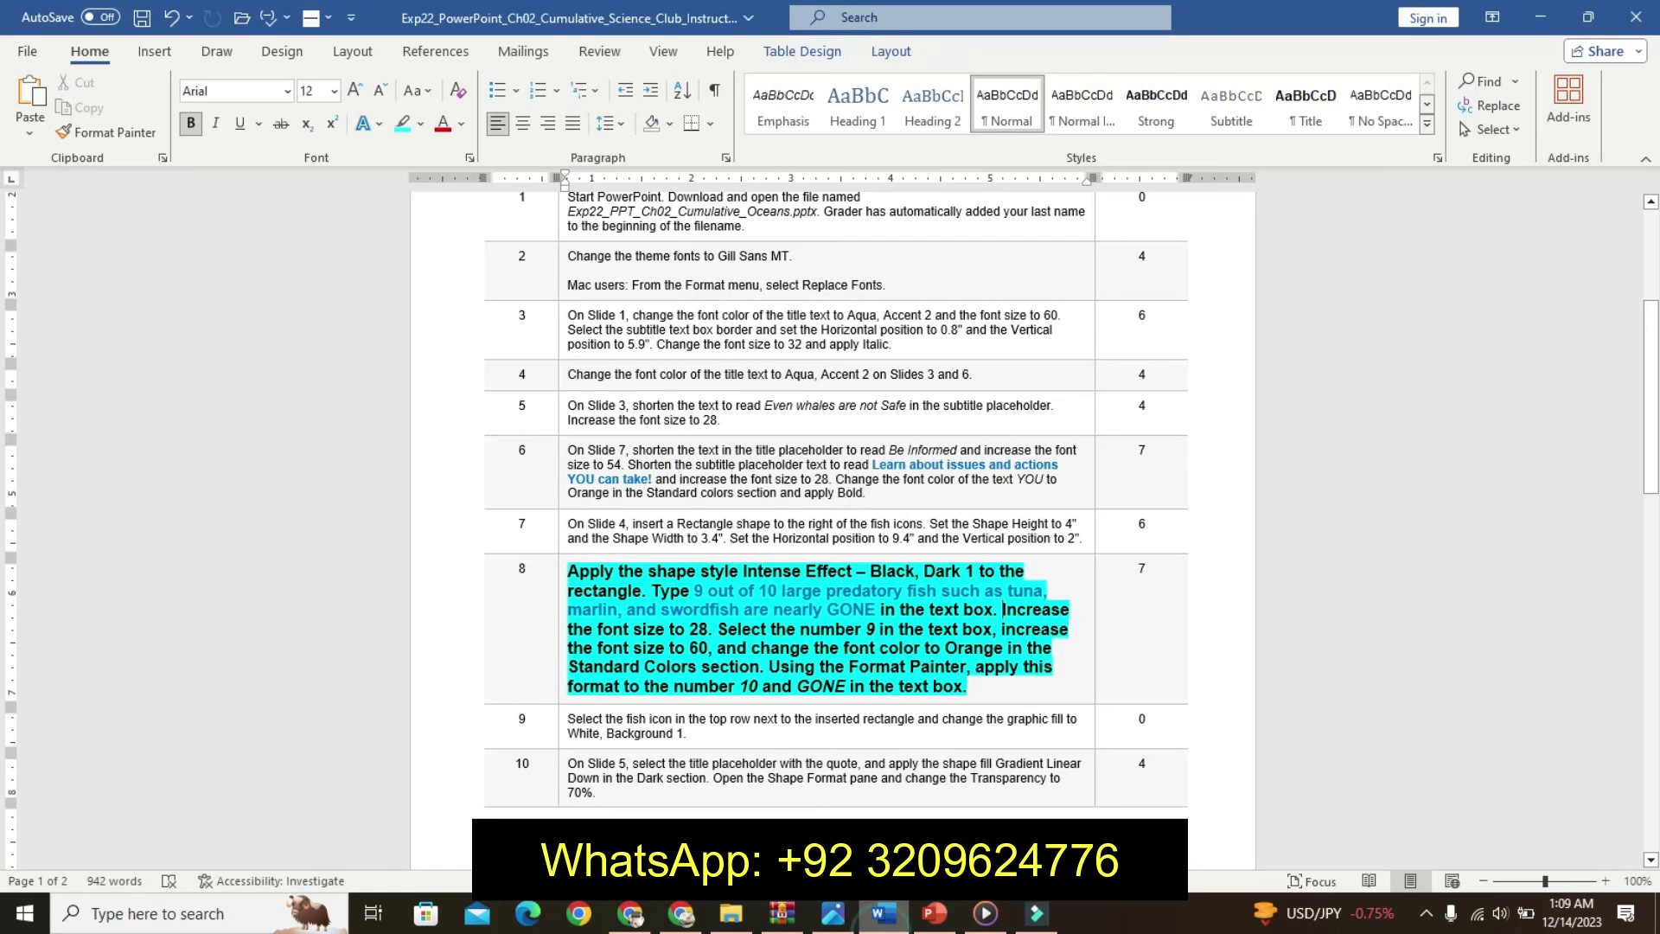
{"action": "right_click", "coordinate": [934, 920]}
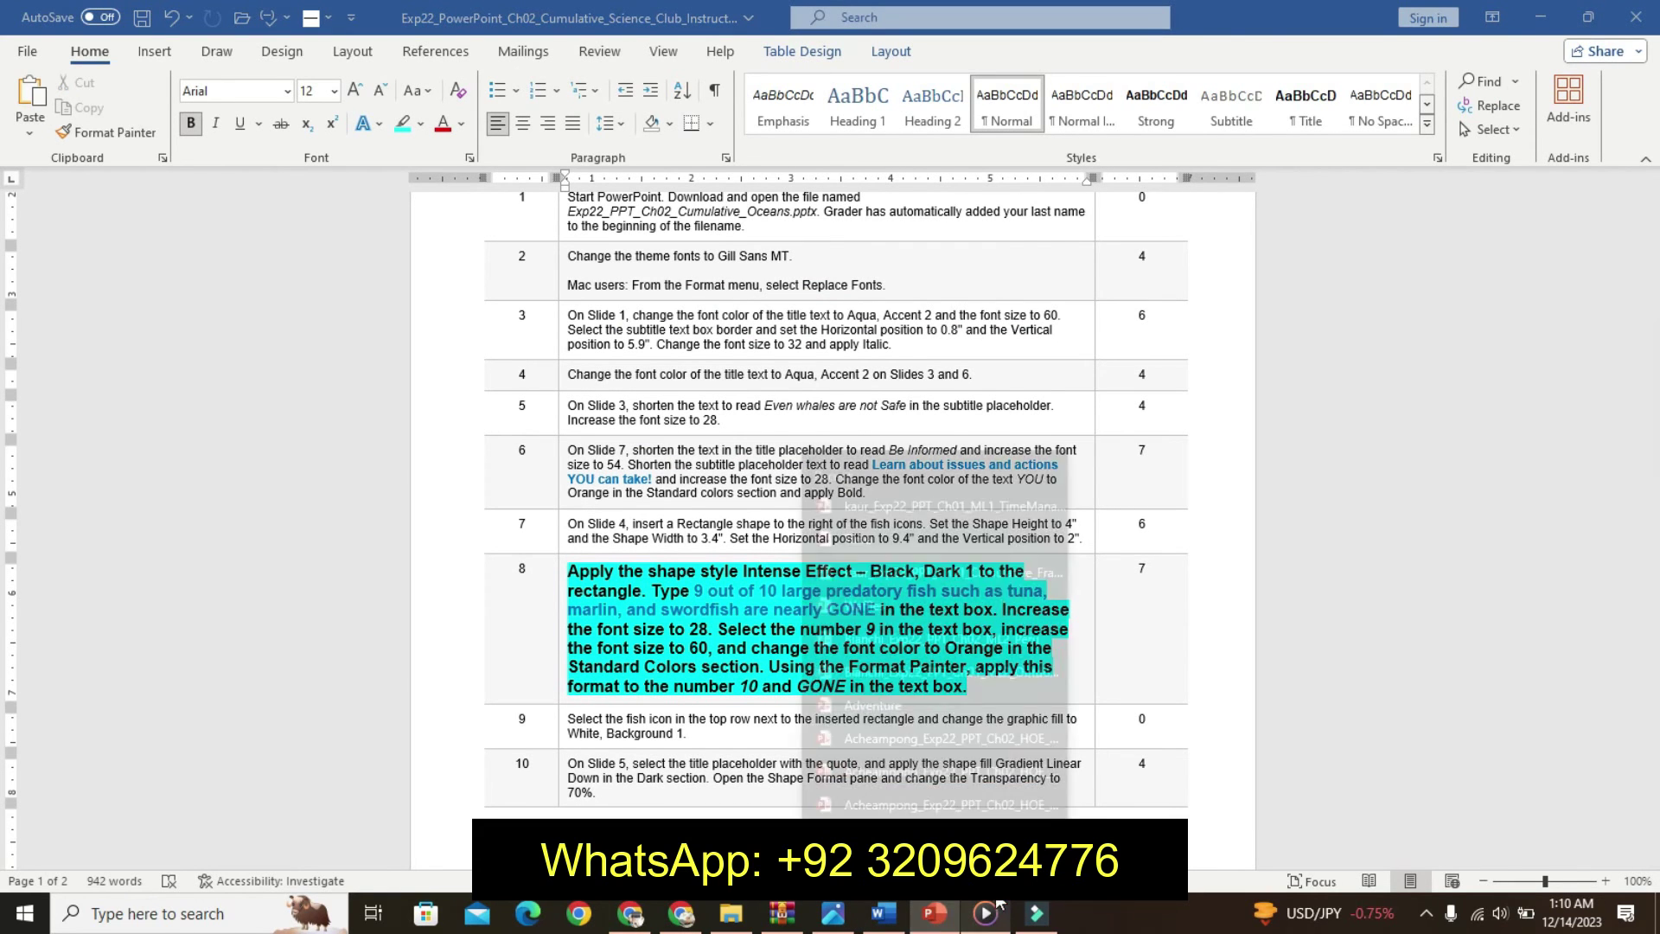
{"action": "left_click", "coordinate": [934, 920]}
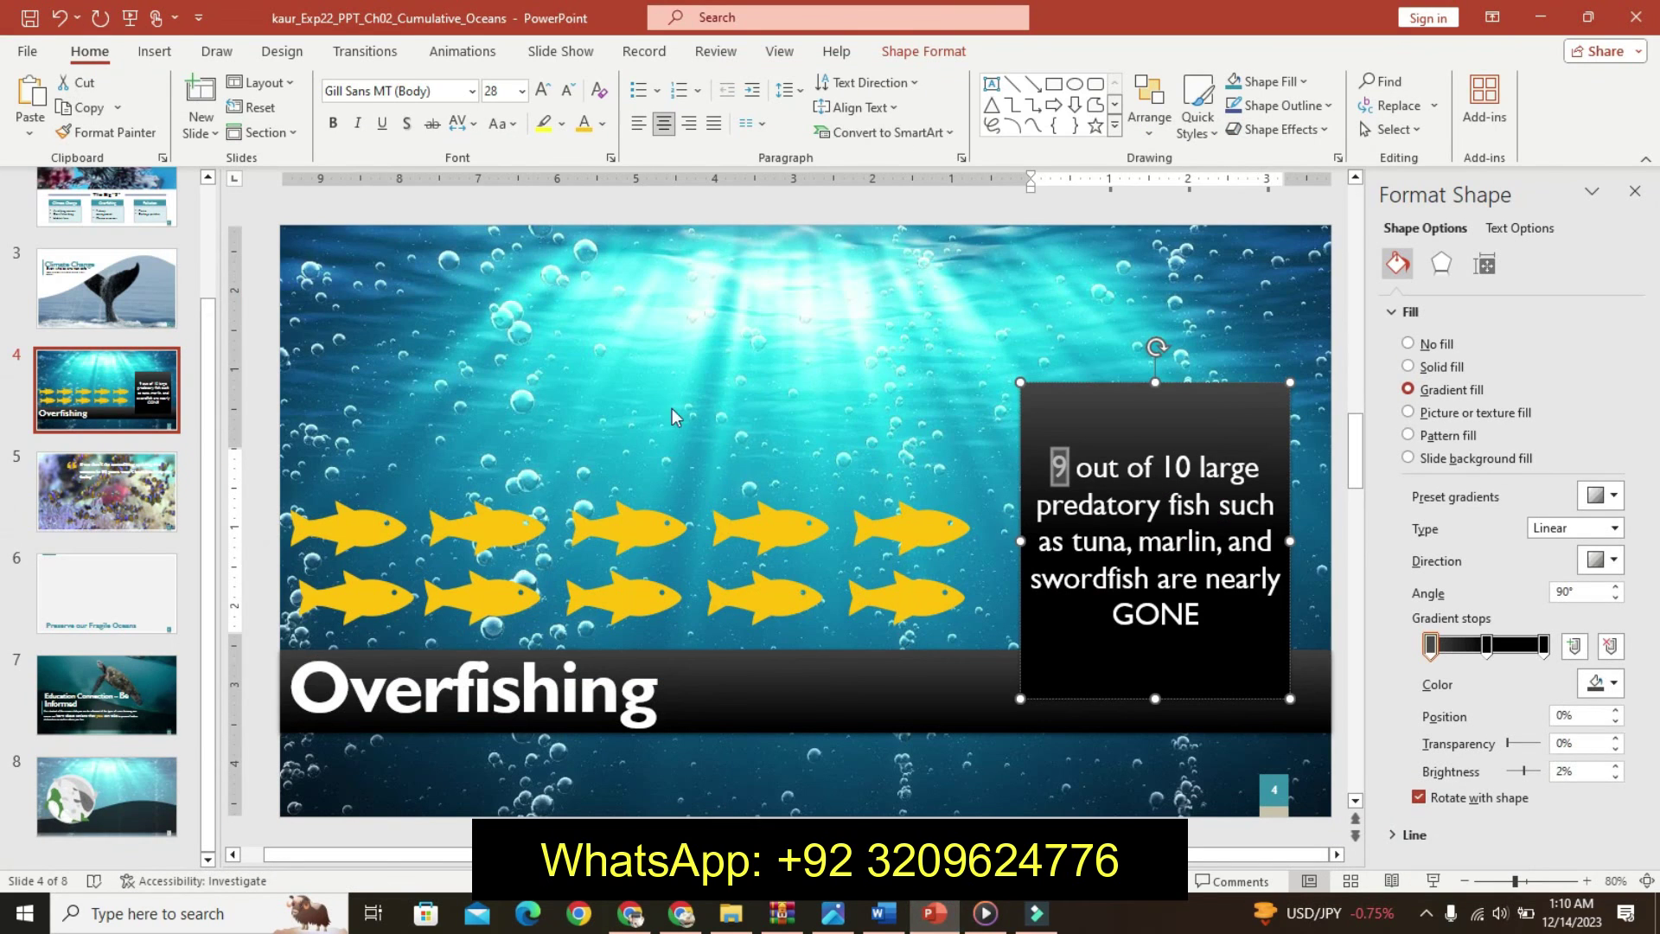
{"action": "left_click", "coordinate": [521, 91]}
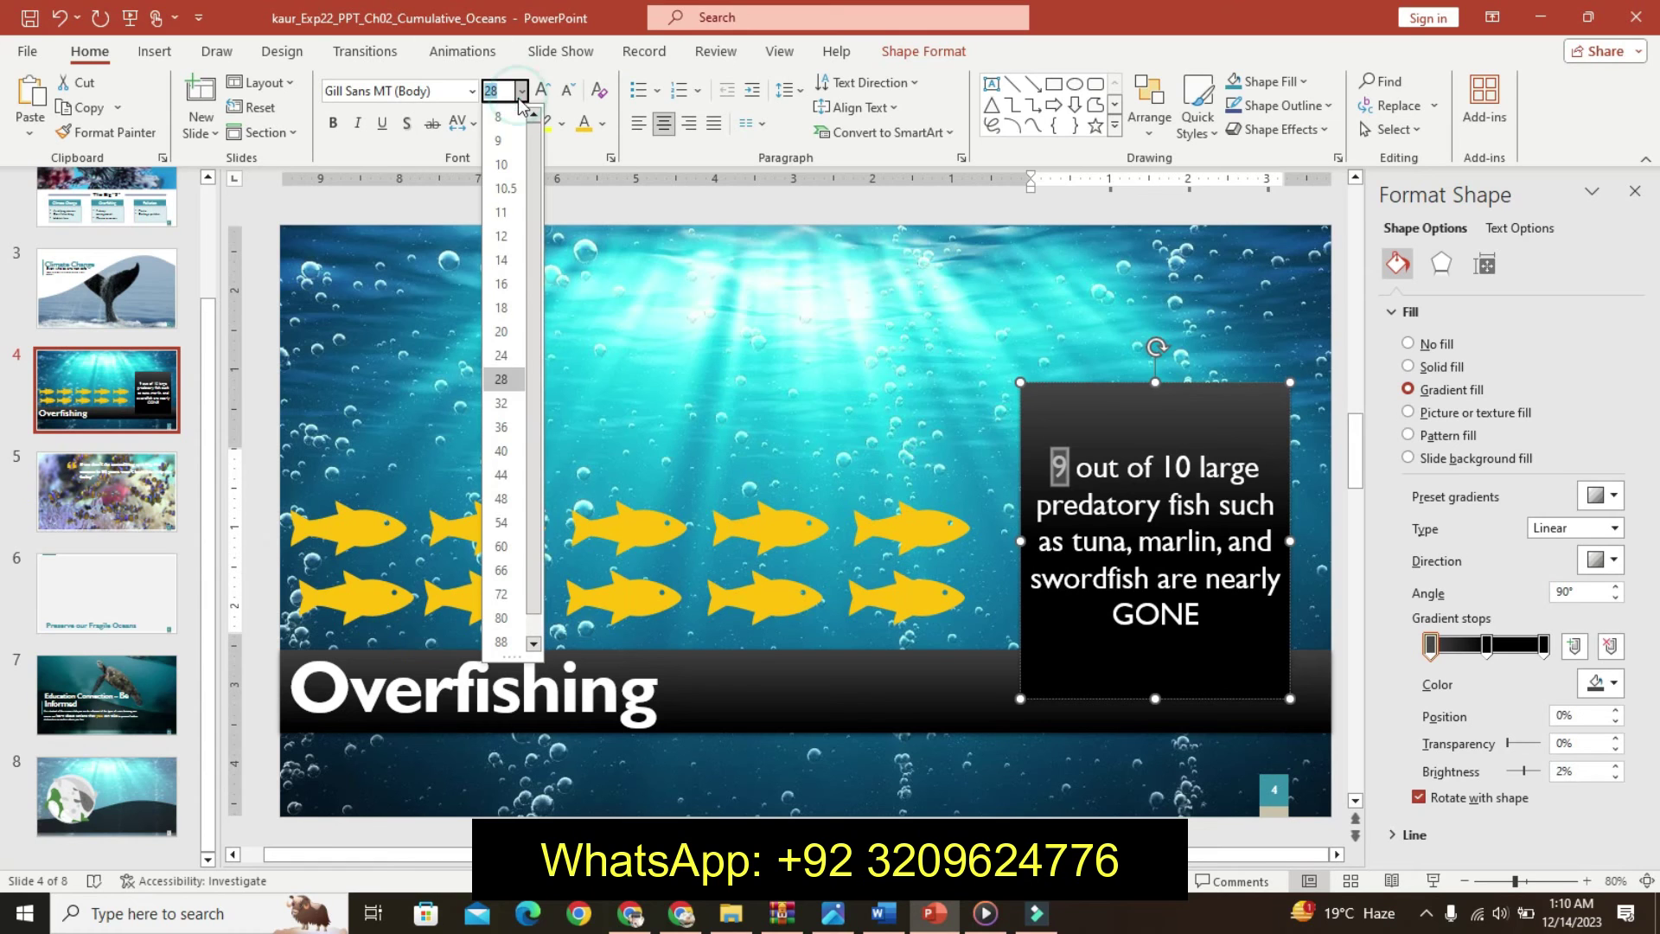
{"action": "left_click", "coordinate": [512, 553]}
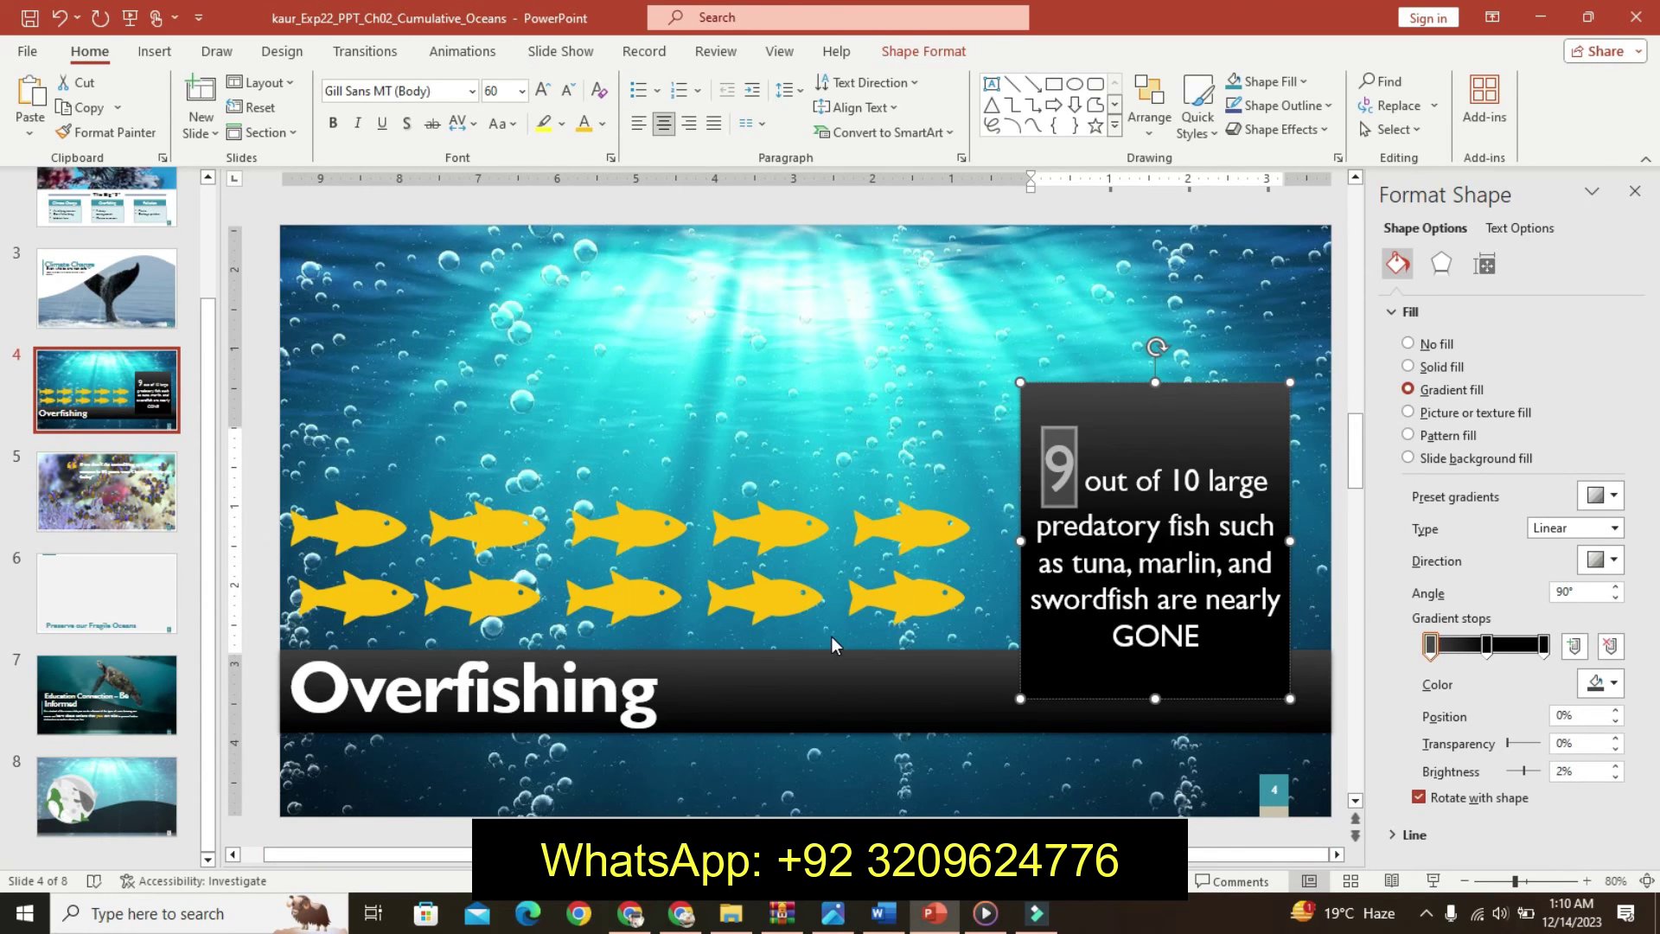
Colour the 9 orange from the Standard Colors.
{"action": "key", "text": "alt+Tab"}
{"action": "mouse_move", "coordinate": [732, 643]}
{"action": "left_mouse_down"}
{"action": "mouse_move", "coordinate": [990, 647]}
{"action": "mouse_move", "coordinate": [763, 668]}
{"action": "left_mouse_up"}
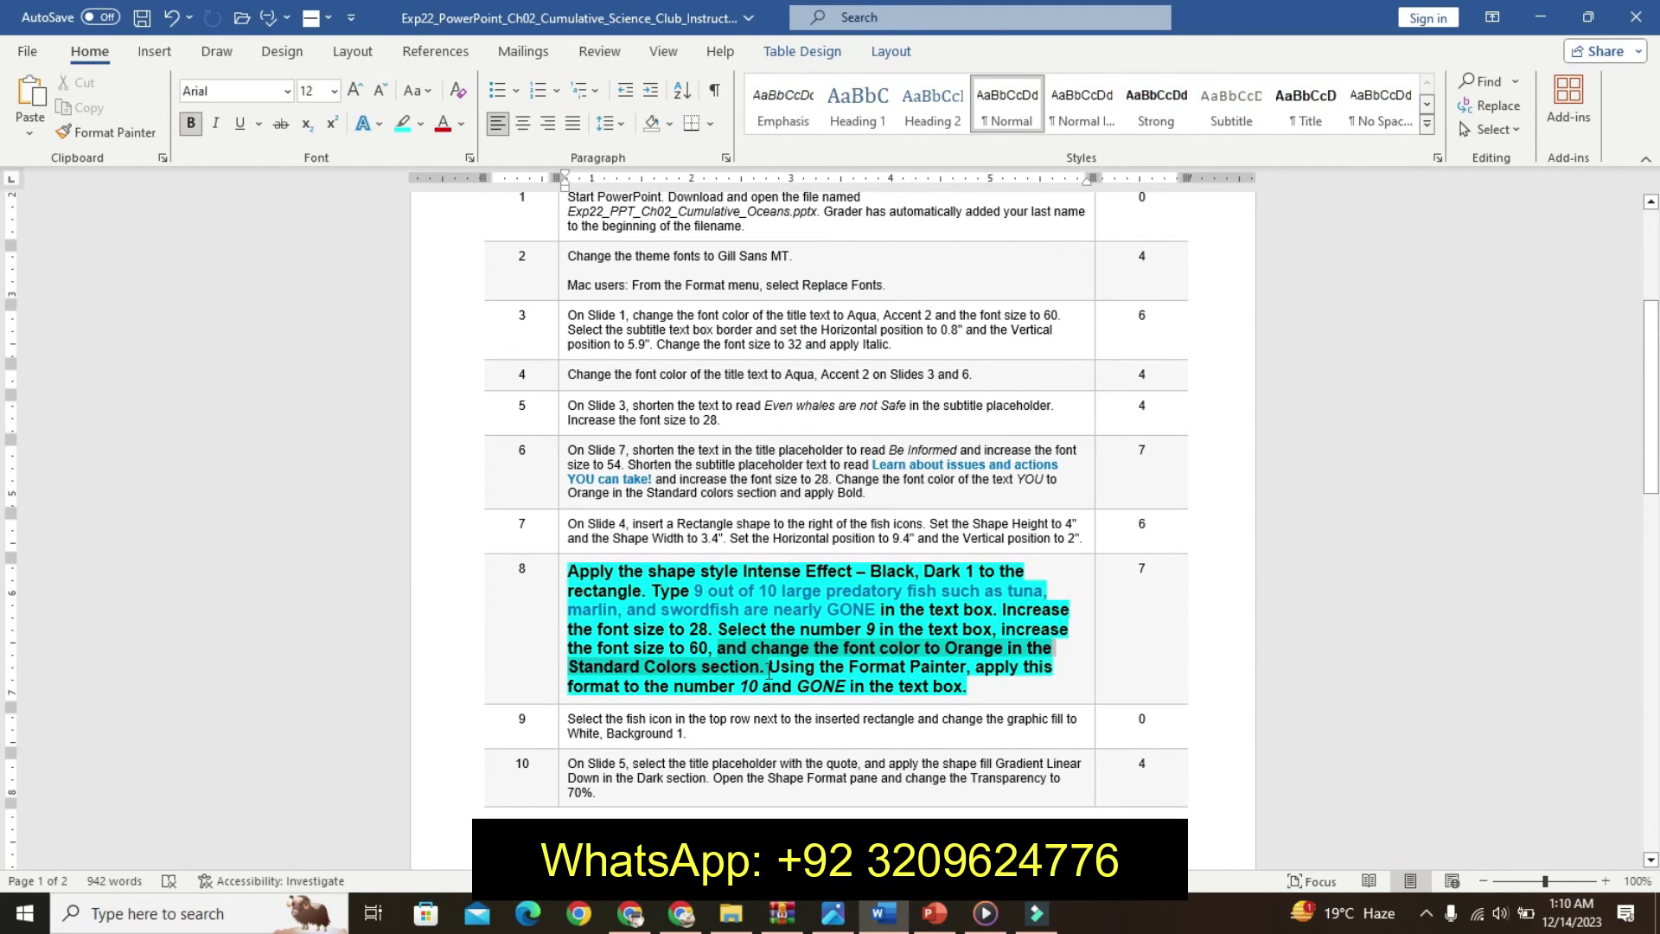
{"action": "left_click", "coordinate": [936, 919]}
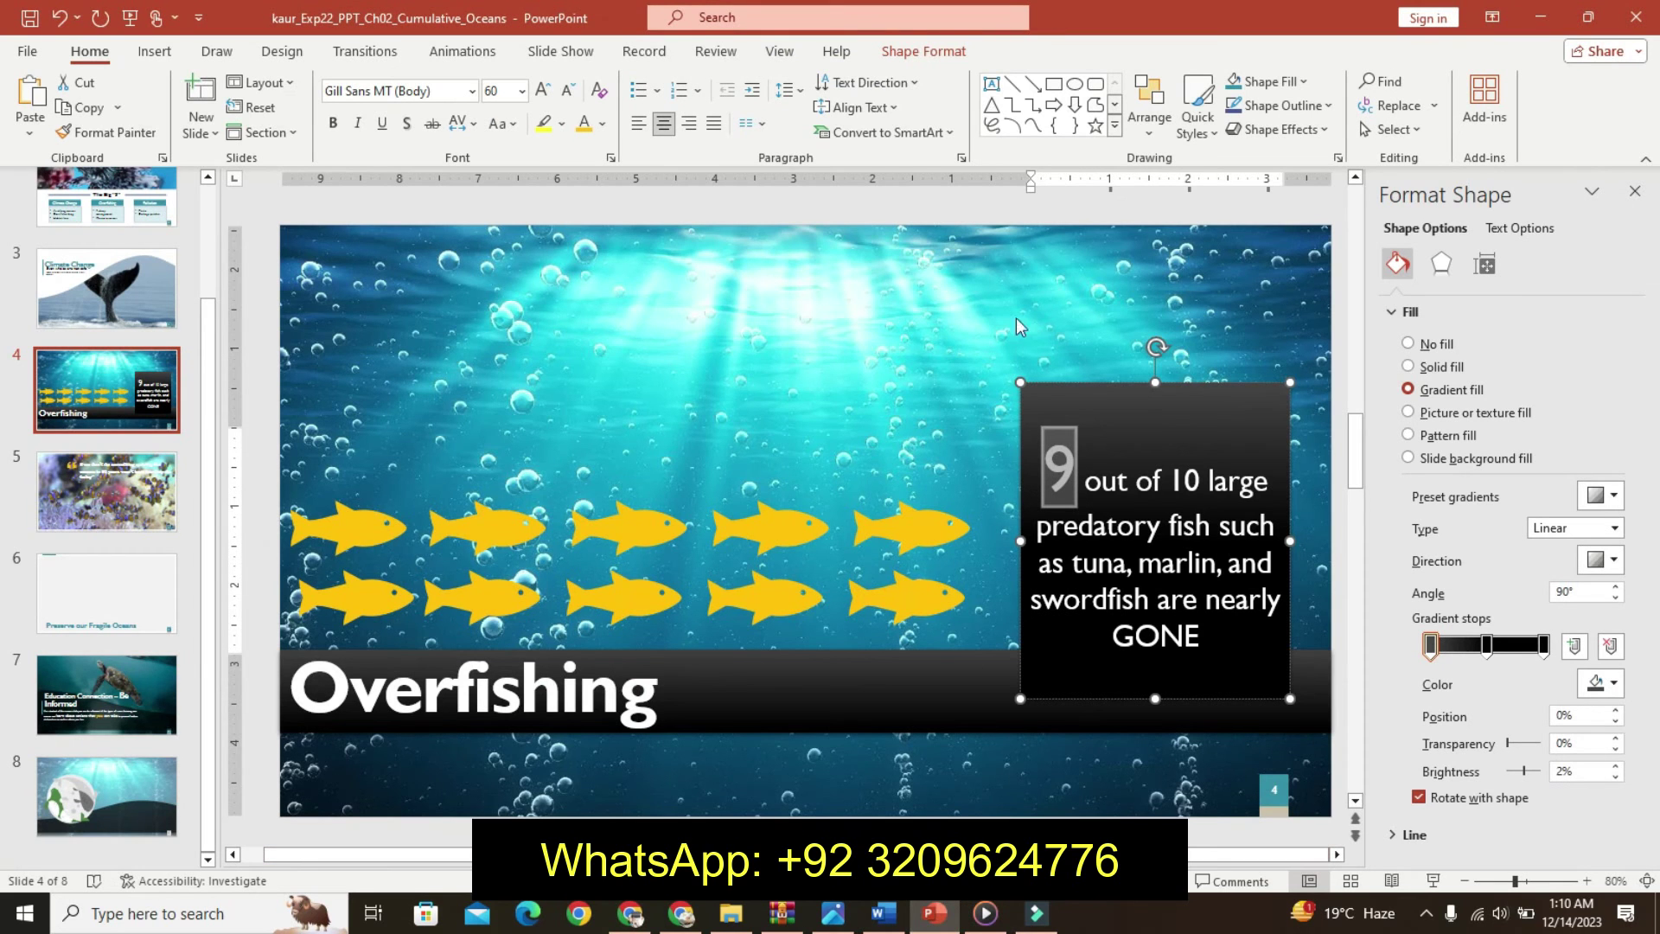
{"action": "left_click", "coordinate": [601, 124]}
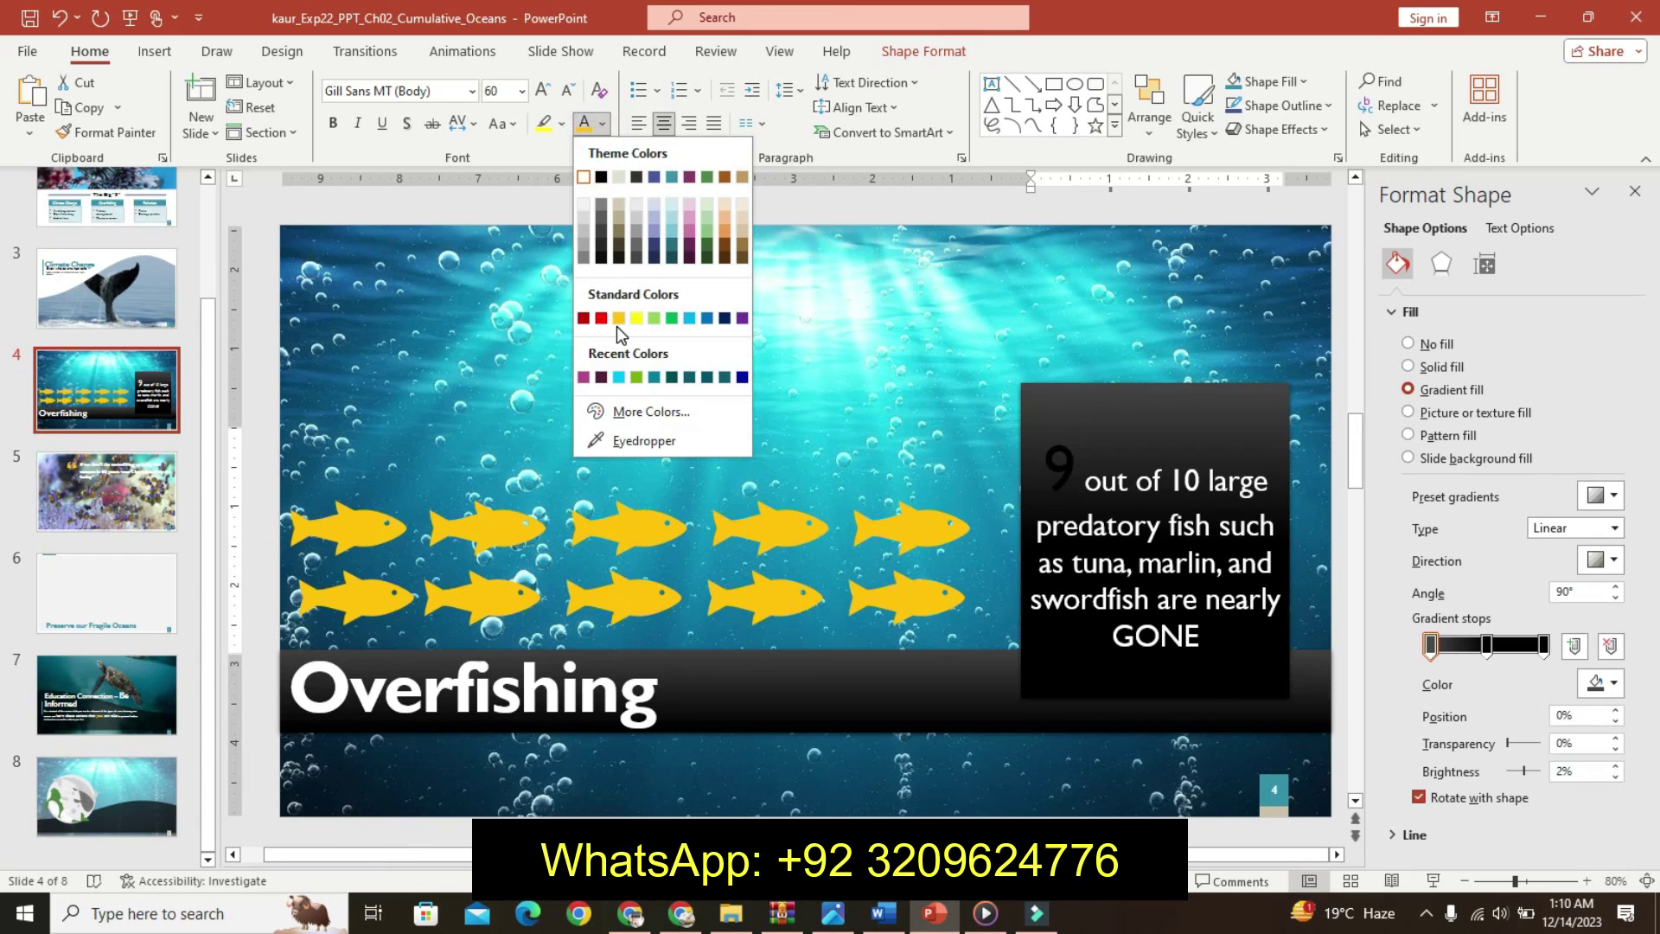
{"action": "left_click", "coordinate": [618, 318]}
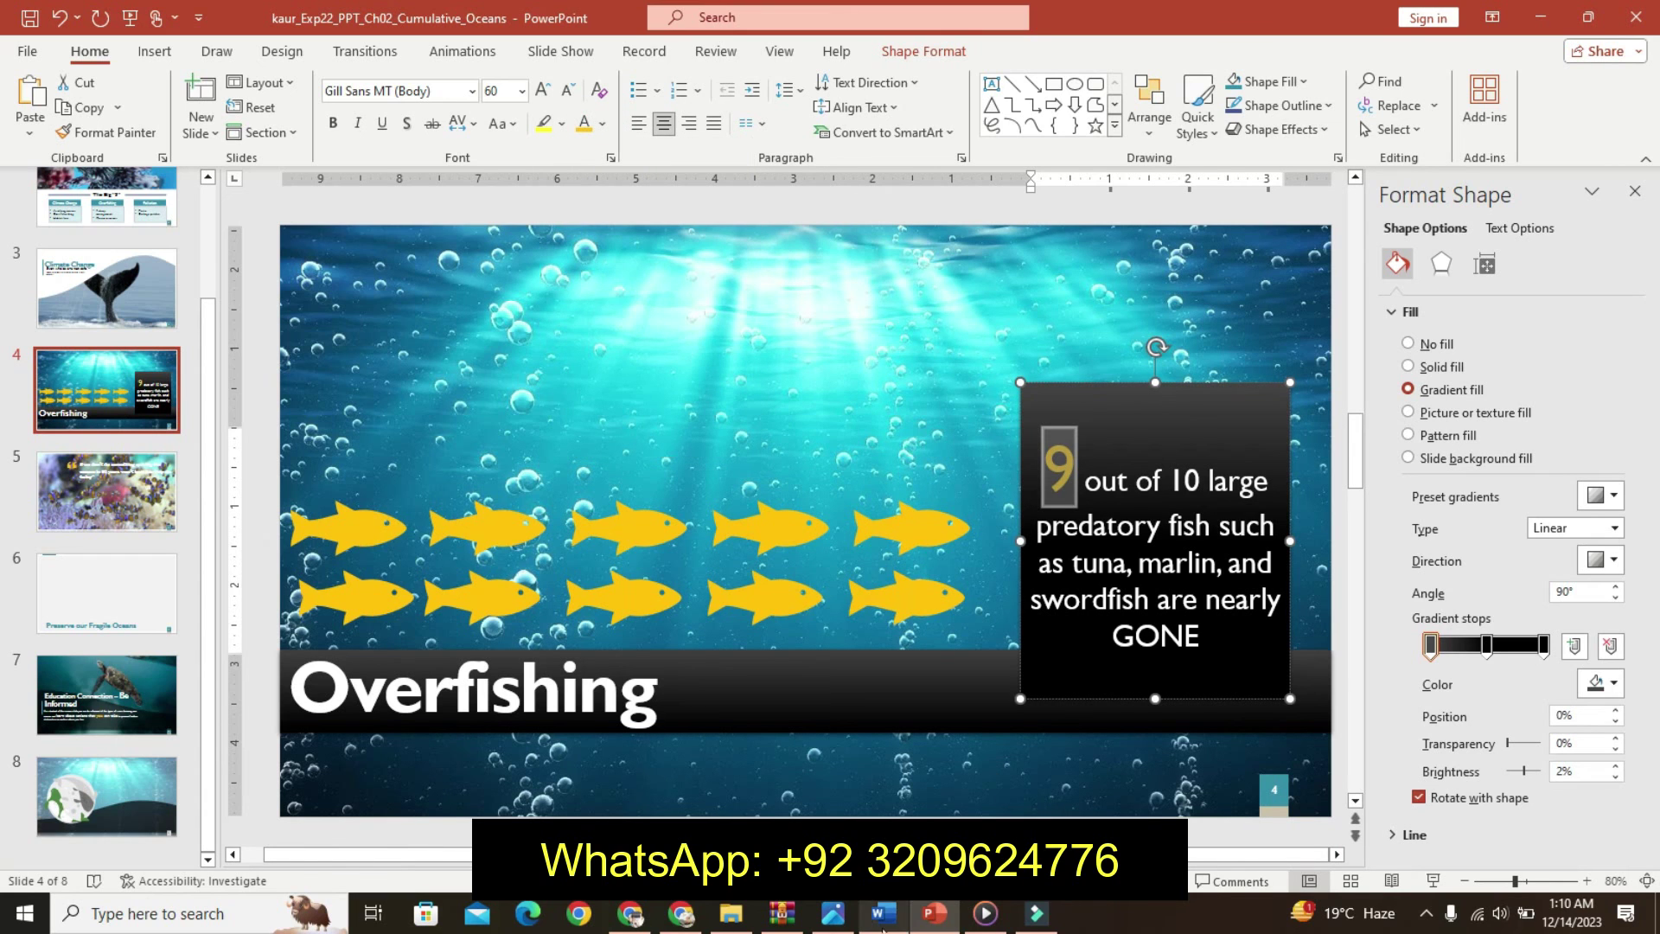
{"action": "left_click", "coordinate": [883, 914]}
{"action": "left_click_drag", "start_coordinate": [769, 667], "coordinate": [966, 667]}
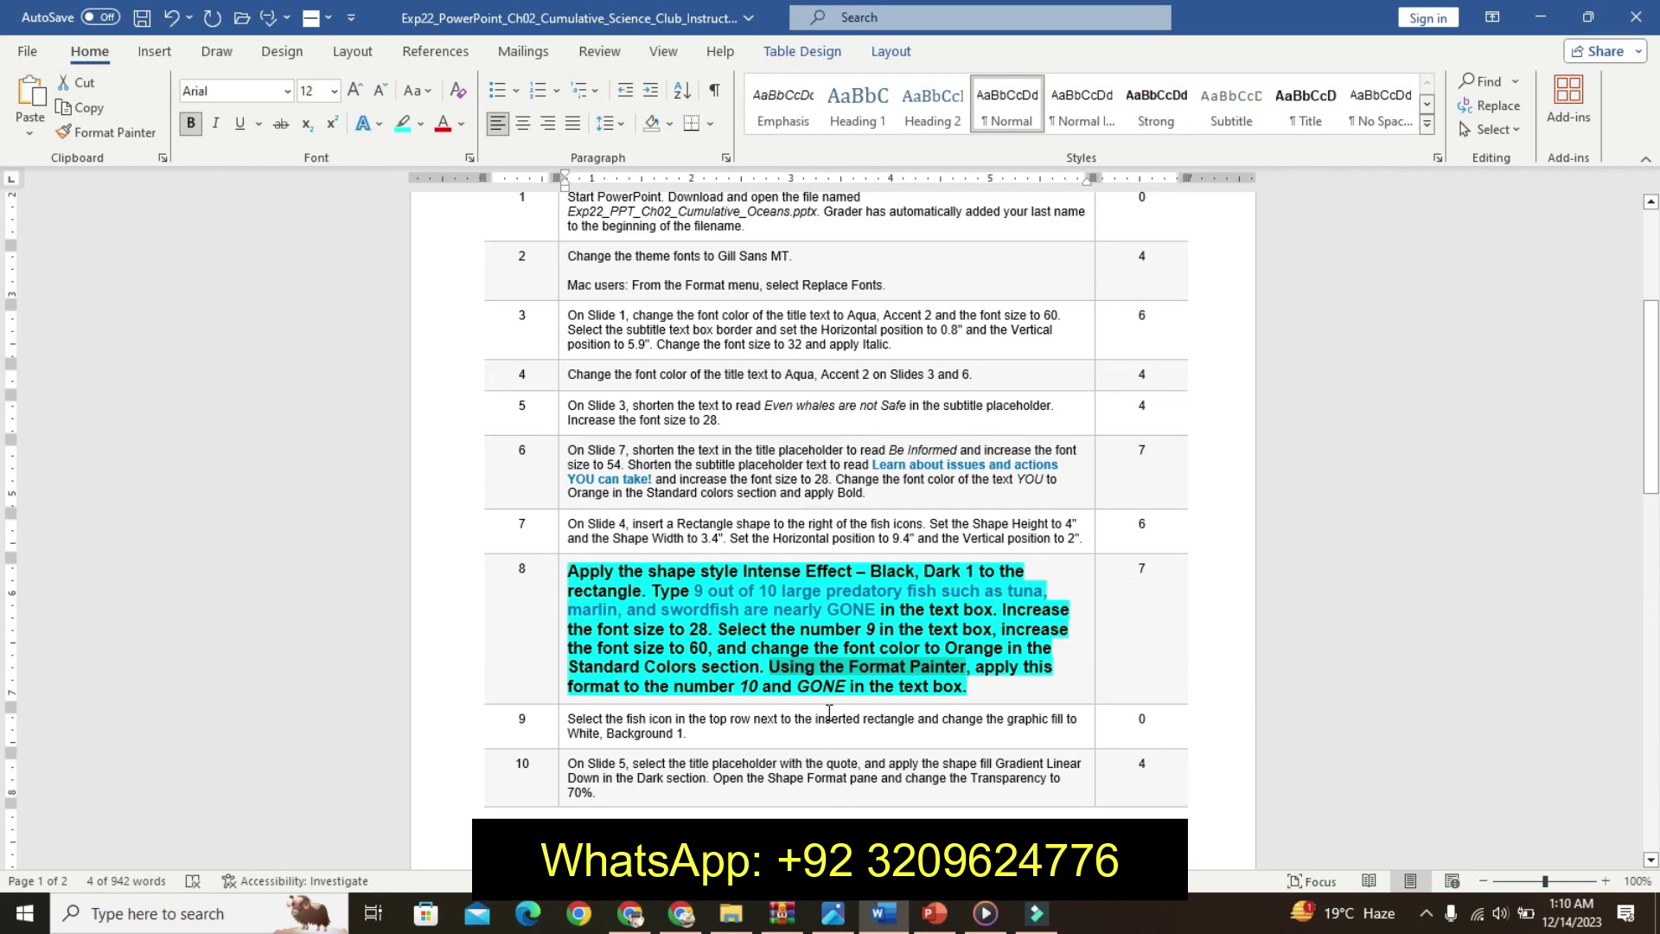
{"action": "left_click", "coordinate": [935, 914]}
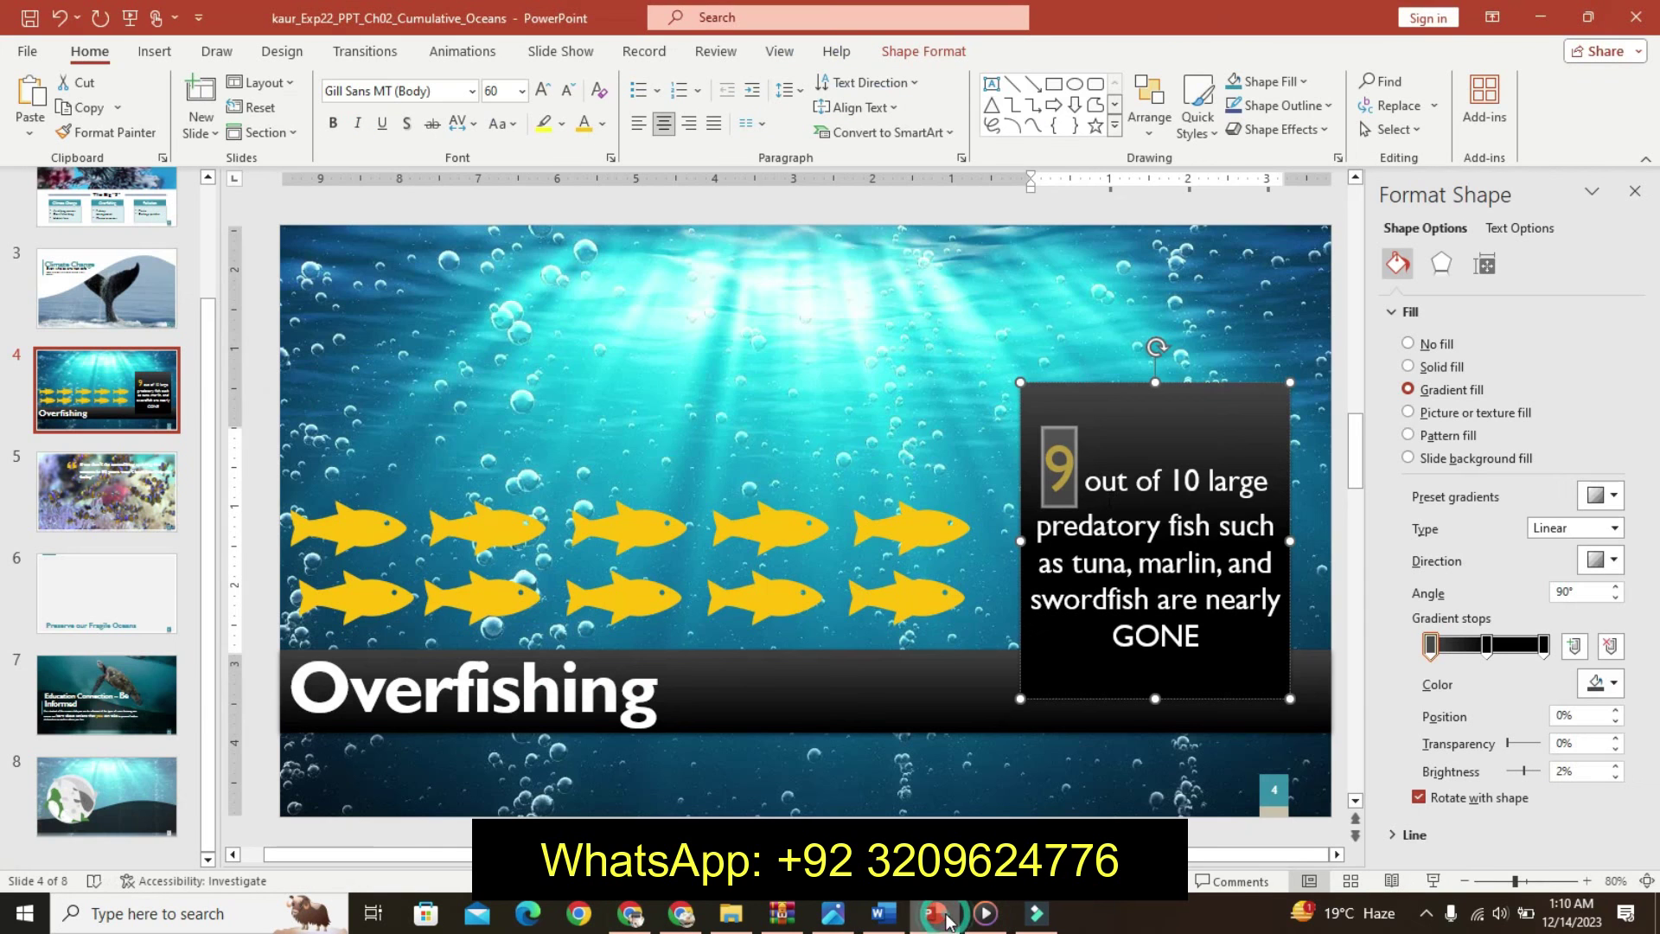
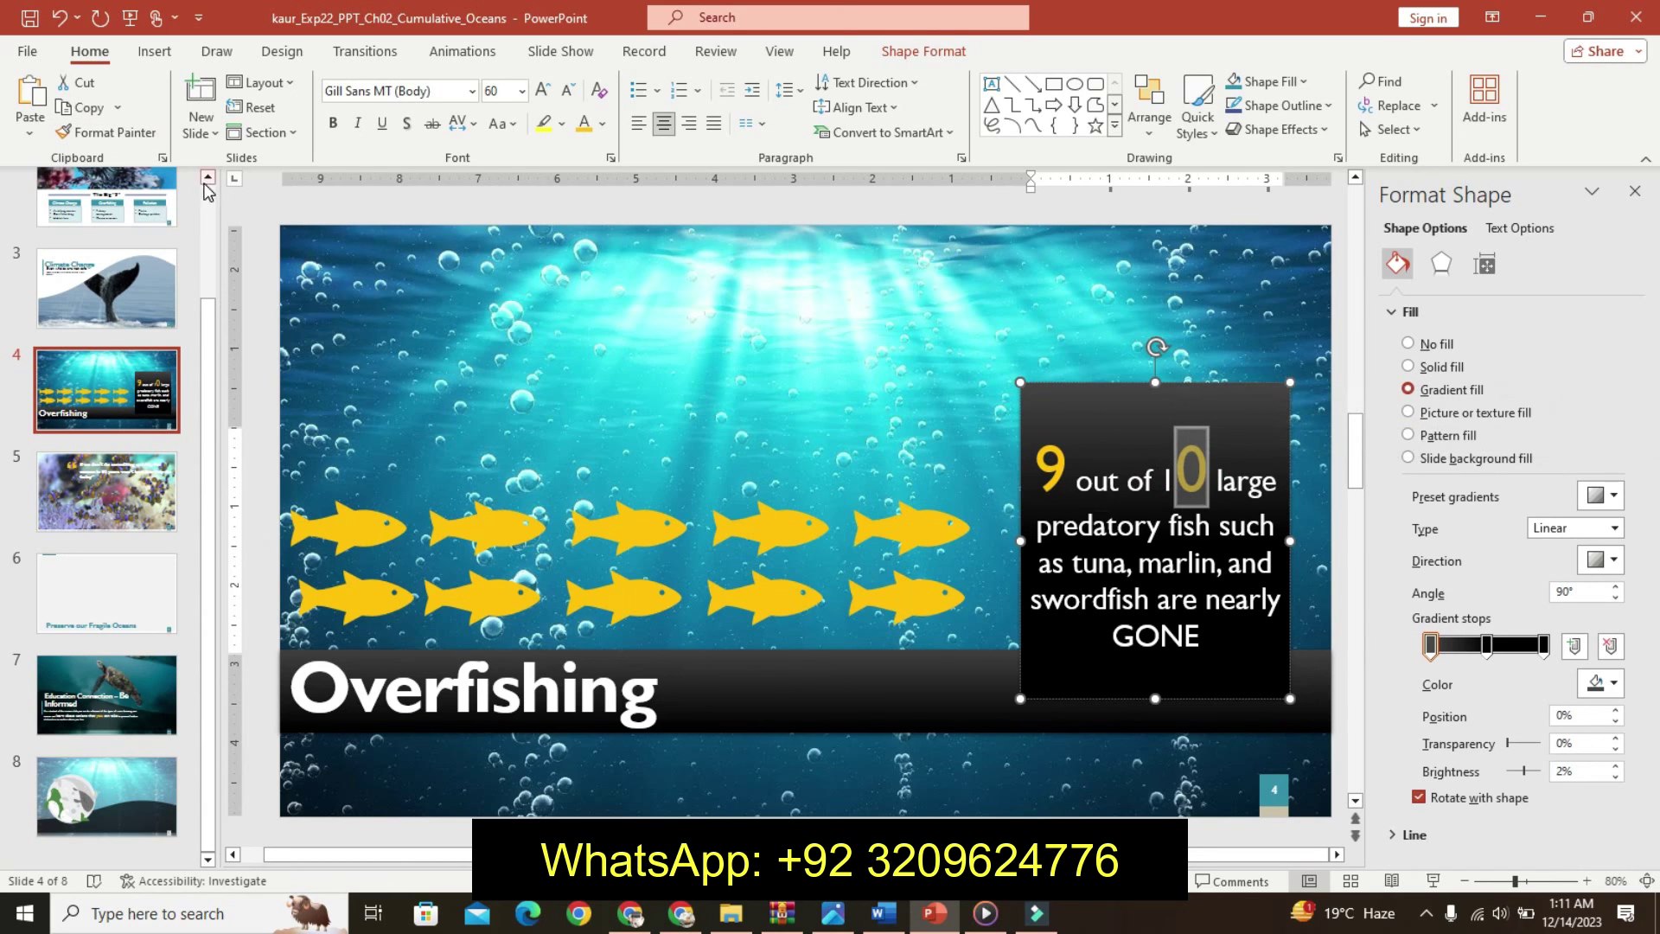
Copy the large 60-point formatting of the selected 0 in '10' with Format Painter.
{"action": "left_click", "coordinate": [110, 132]}
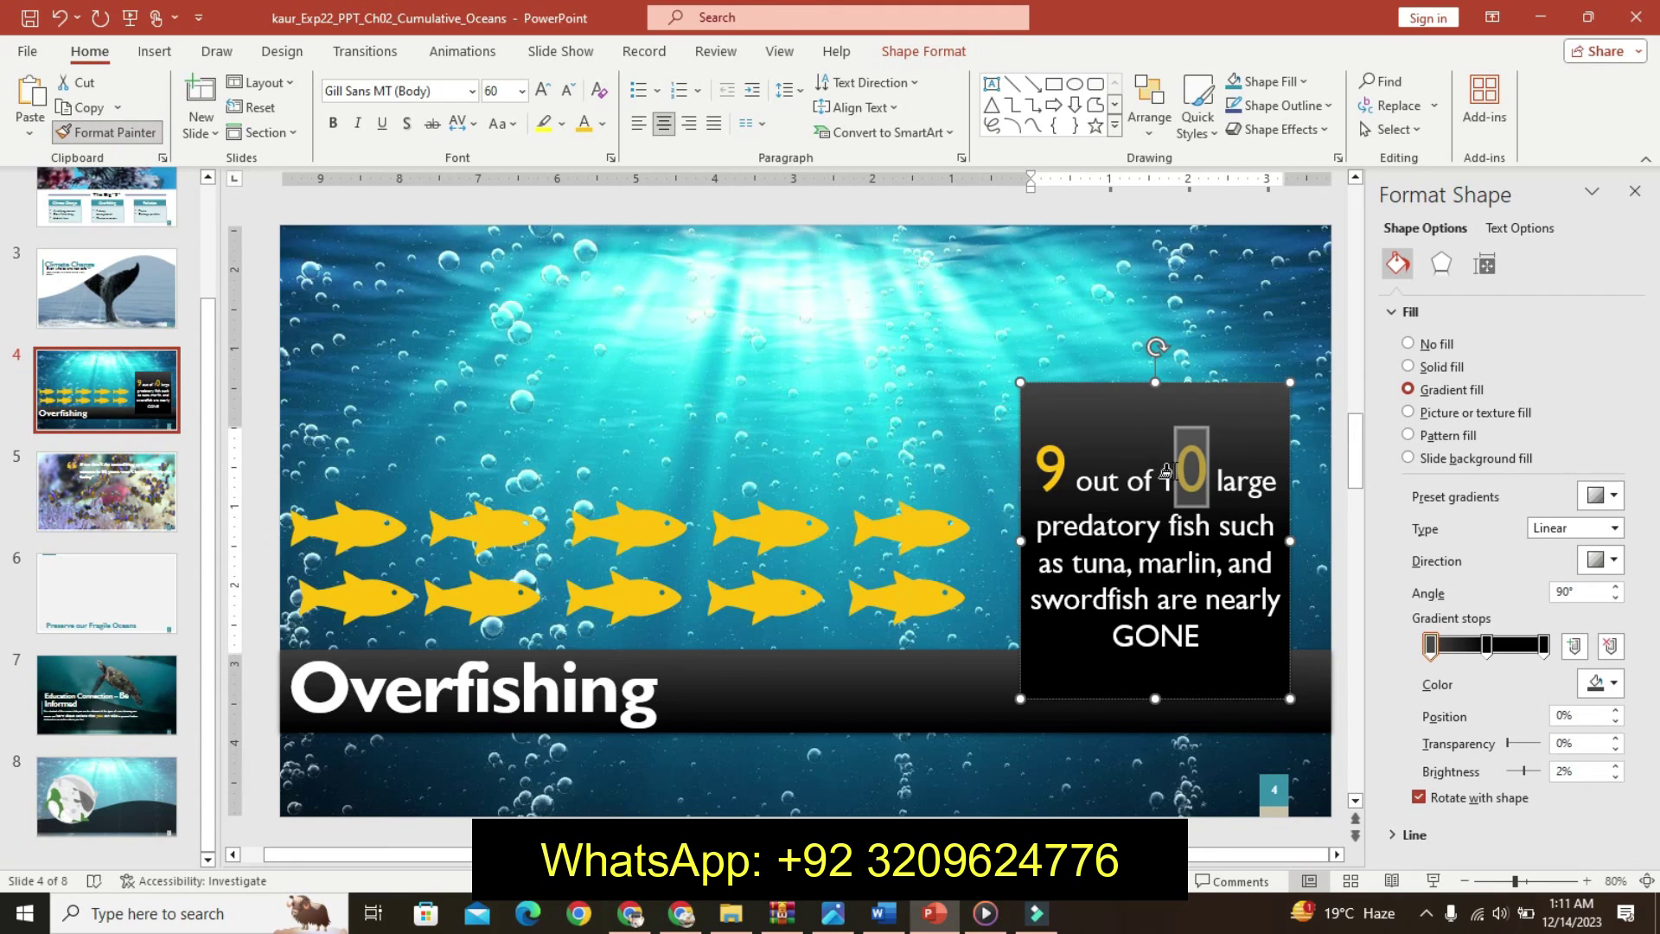
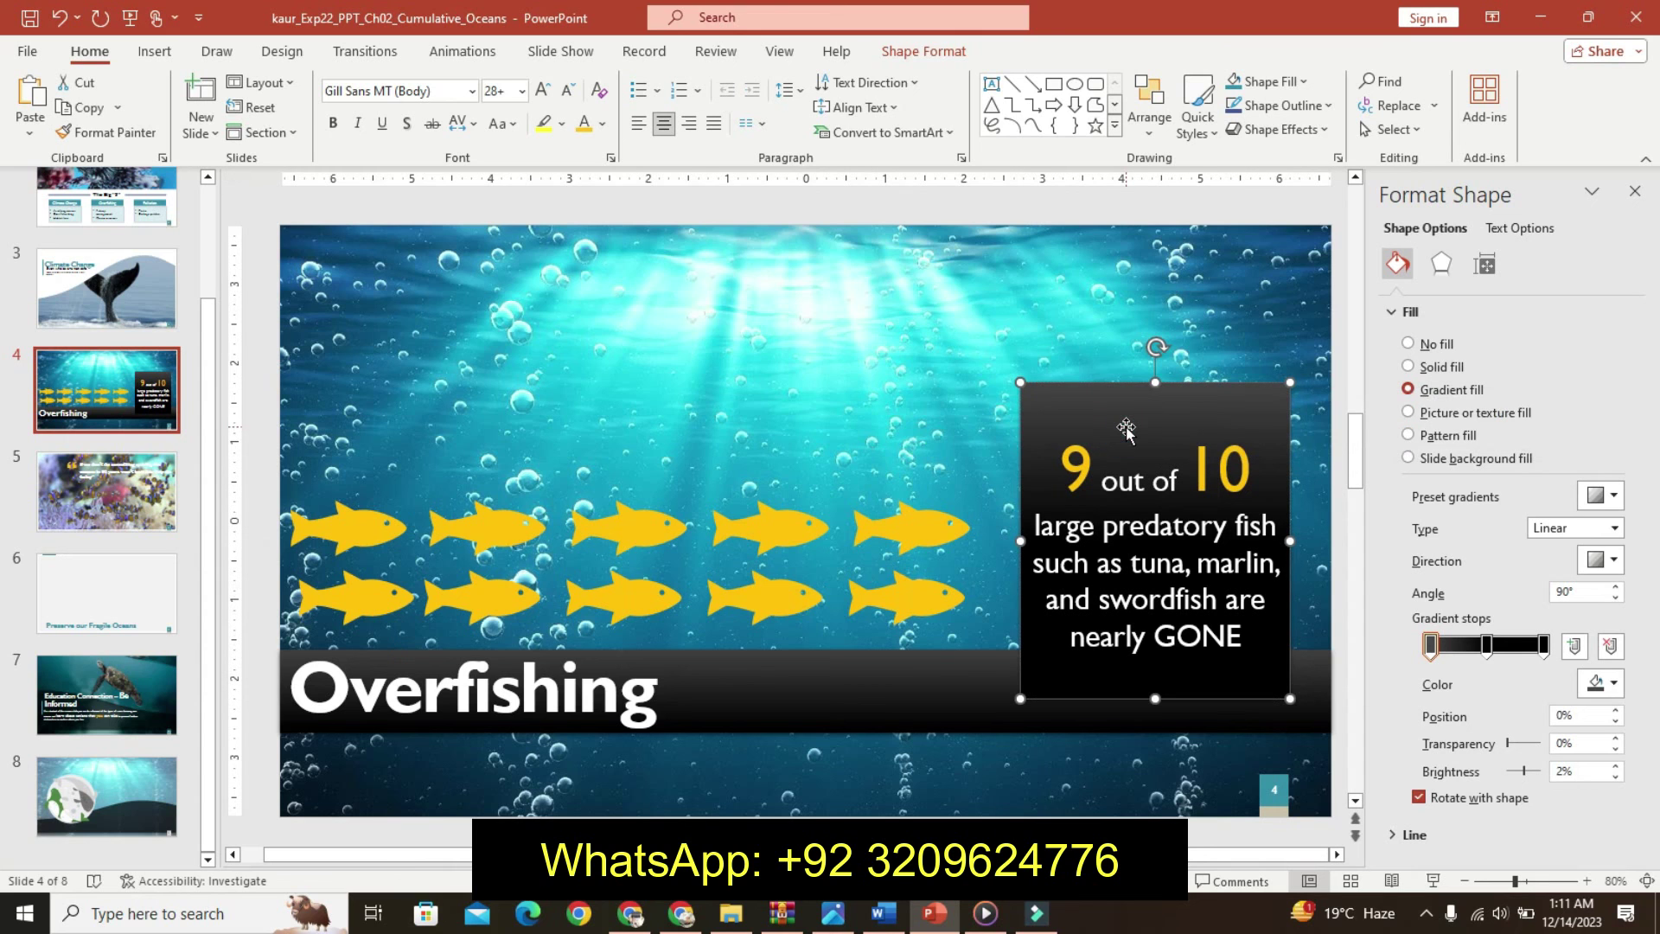
On slide 4, copy the large orange 60-point format of the 9 onto GONE with Format Painter.
{"action": "key", "text": "Escape"}
{"action": "key", "text": "Home"}
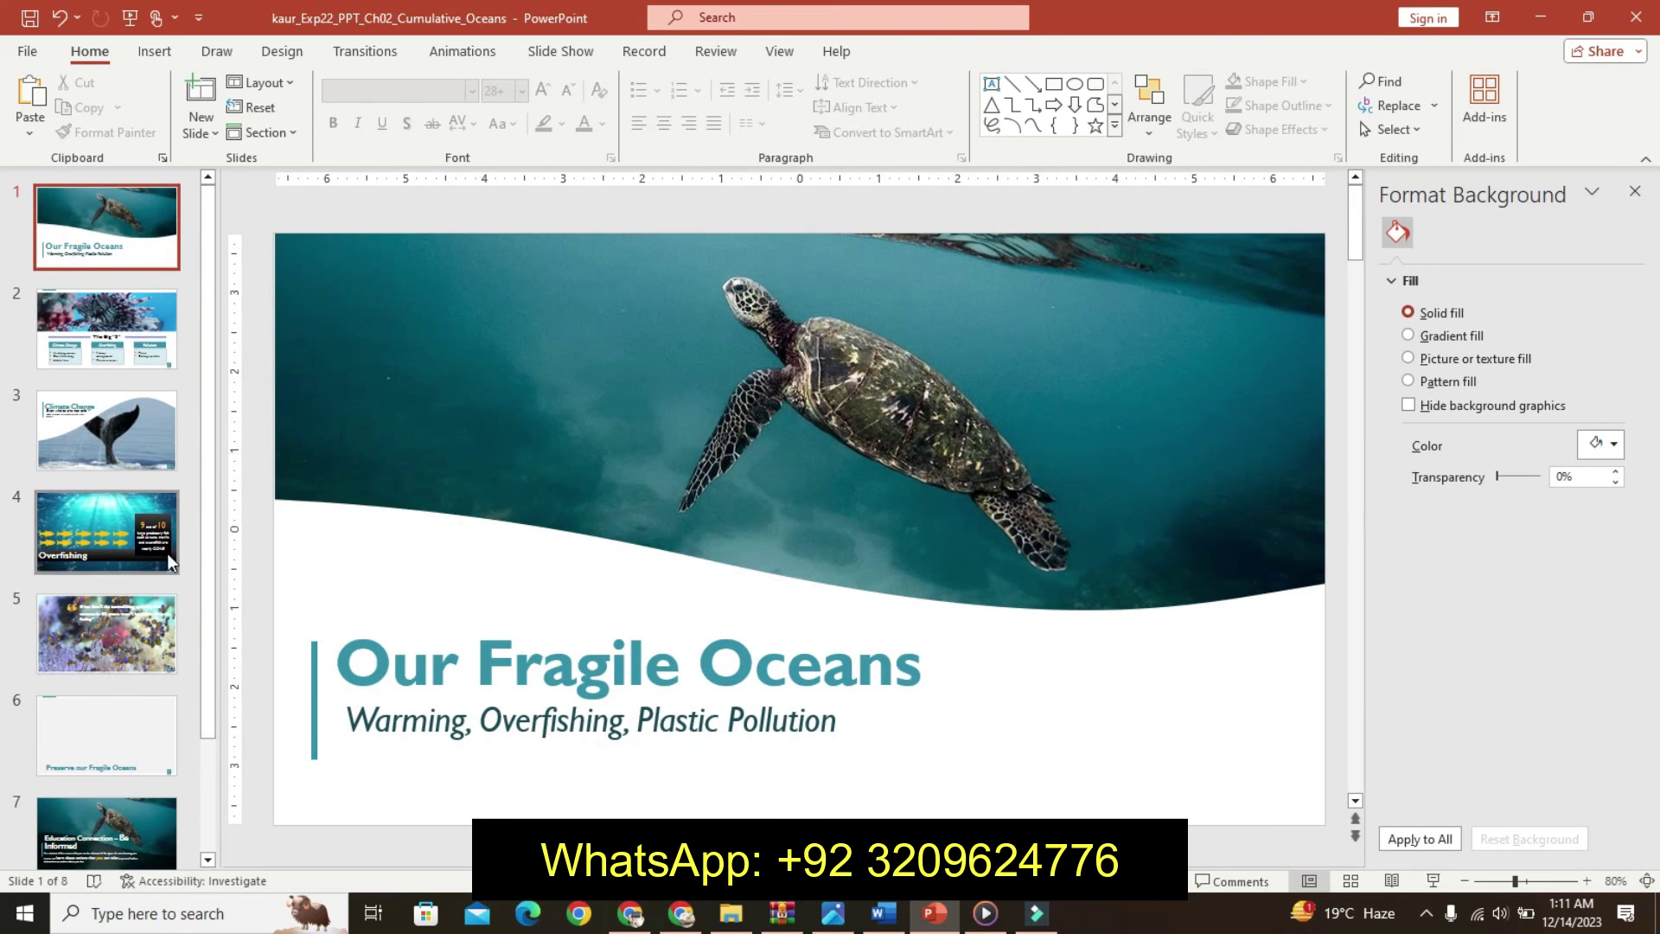
{"action": "left_click", "coordinate": [162, 553]}
{"action": "left_click", "coordinate": [1059, 467]}
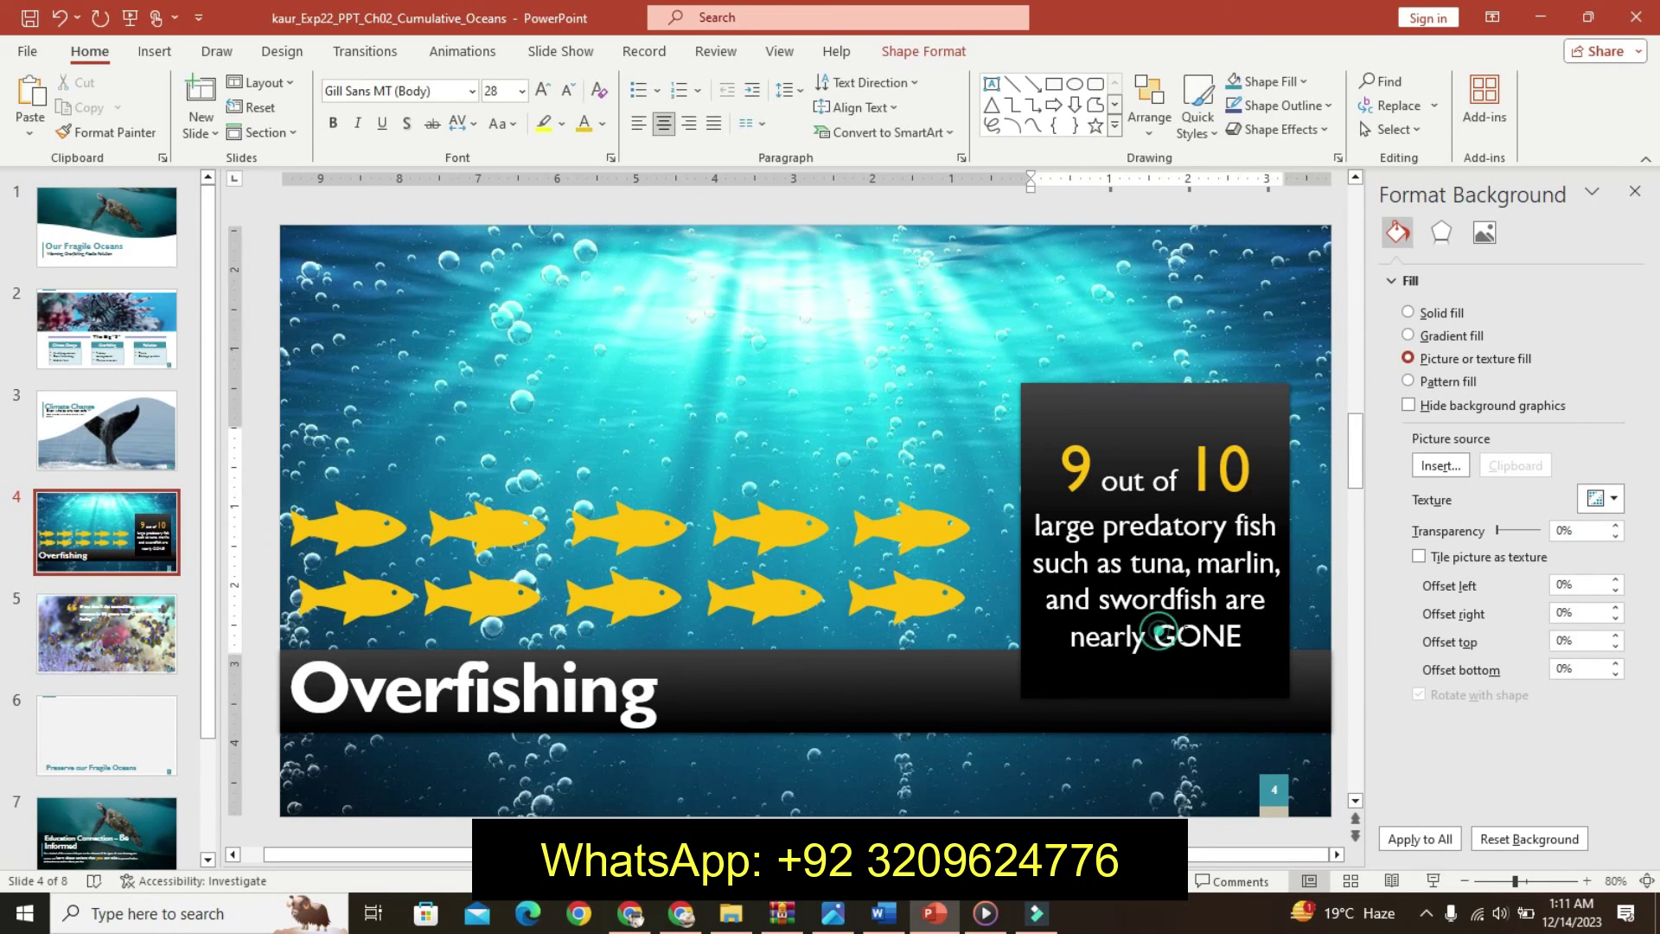
{"action": "left_click_drag", "start_coordinate": [1059, 467], "coordinate": [1097, 471]}
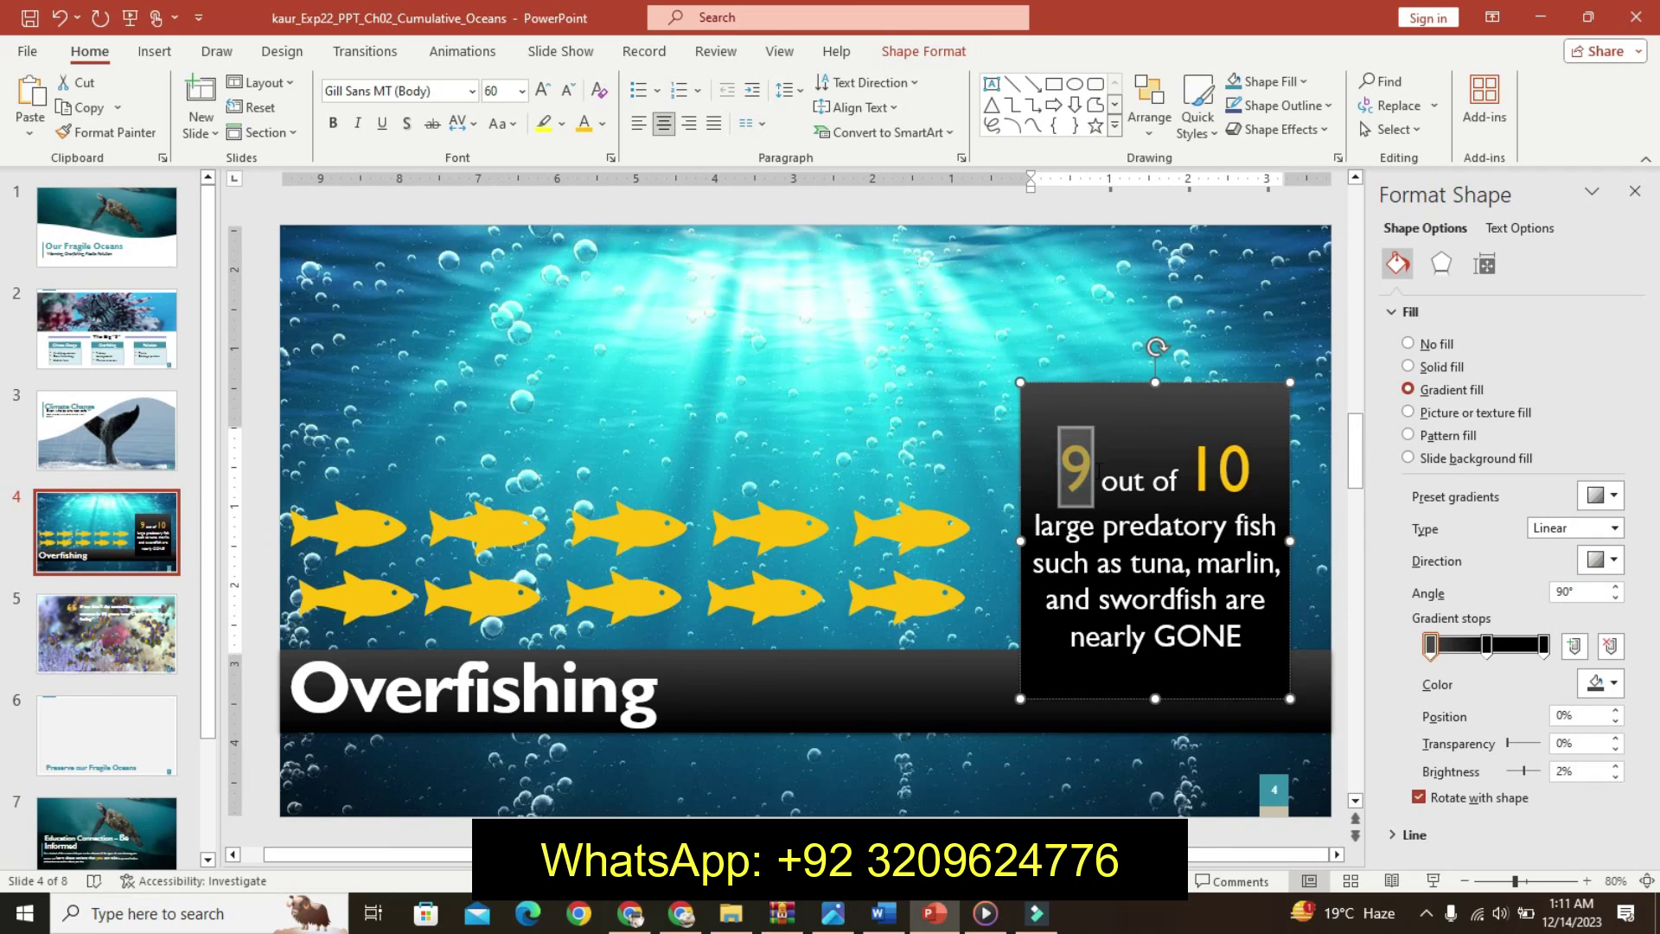
{"action": "left_click", "coordinate": [113, 132]}
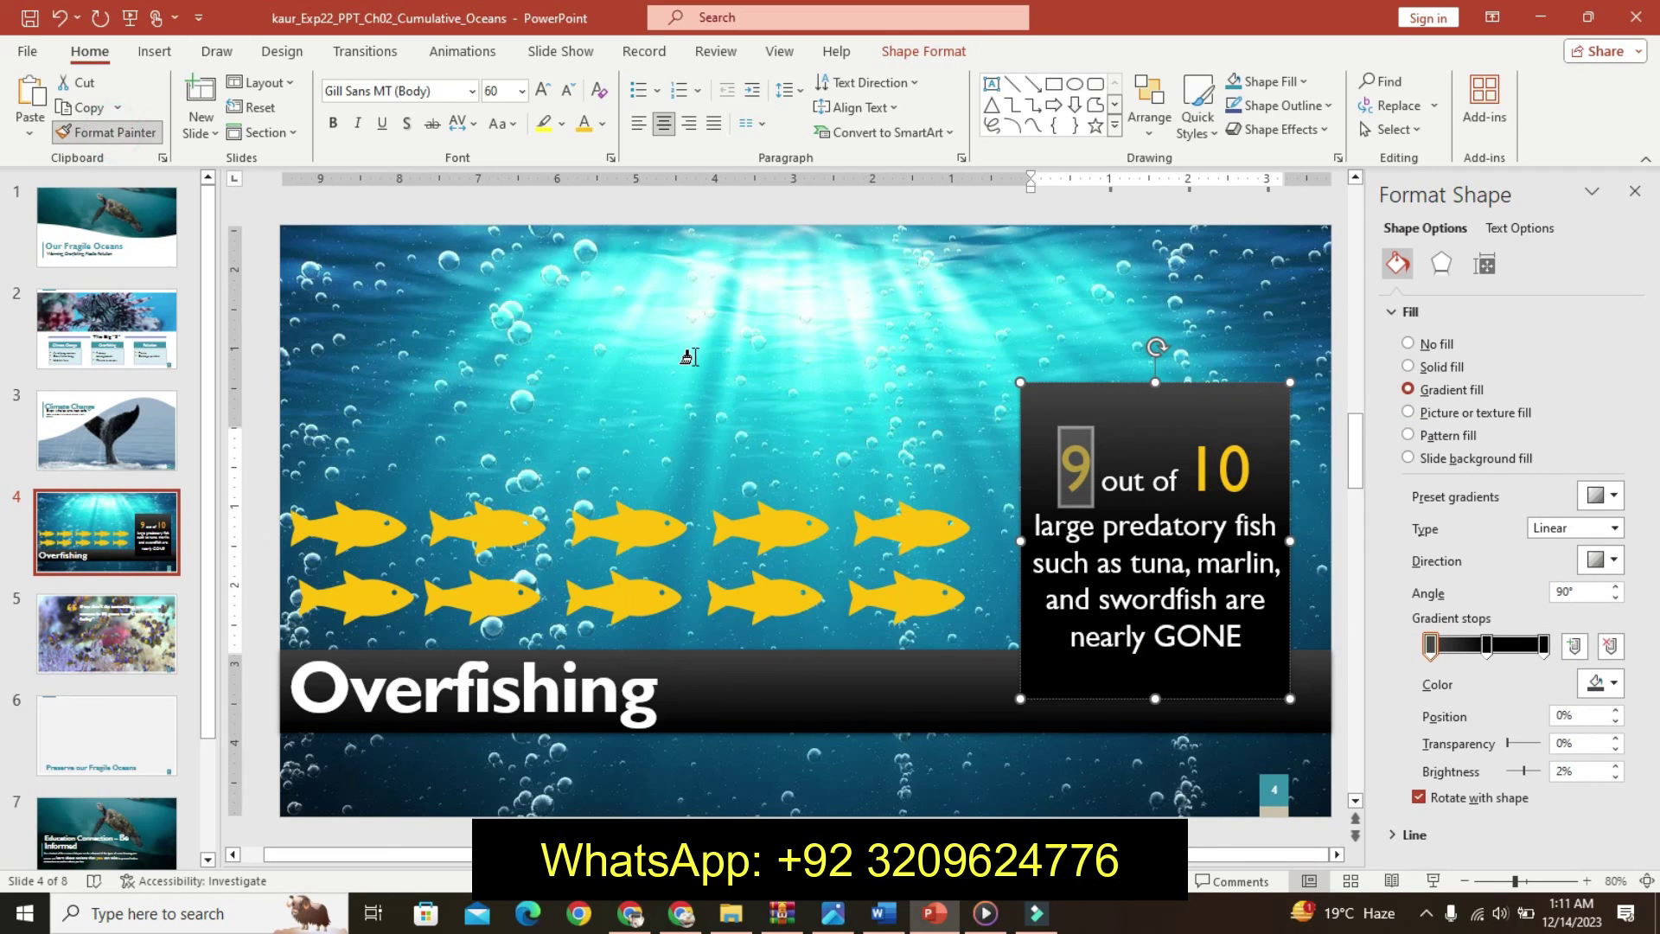
{"action": "left_click_drag", "start_coordinate": [1162, 635], "coordinate": [1246, 637]}
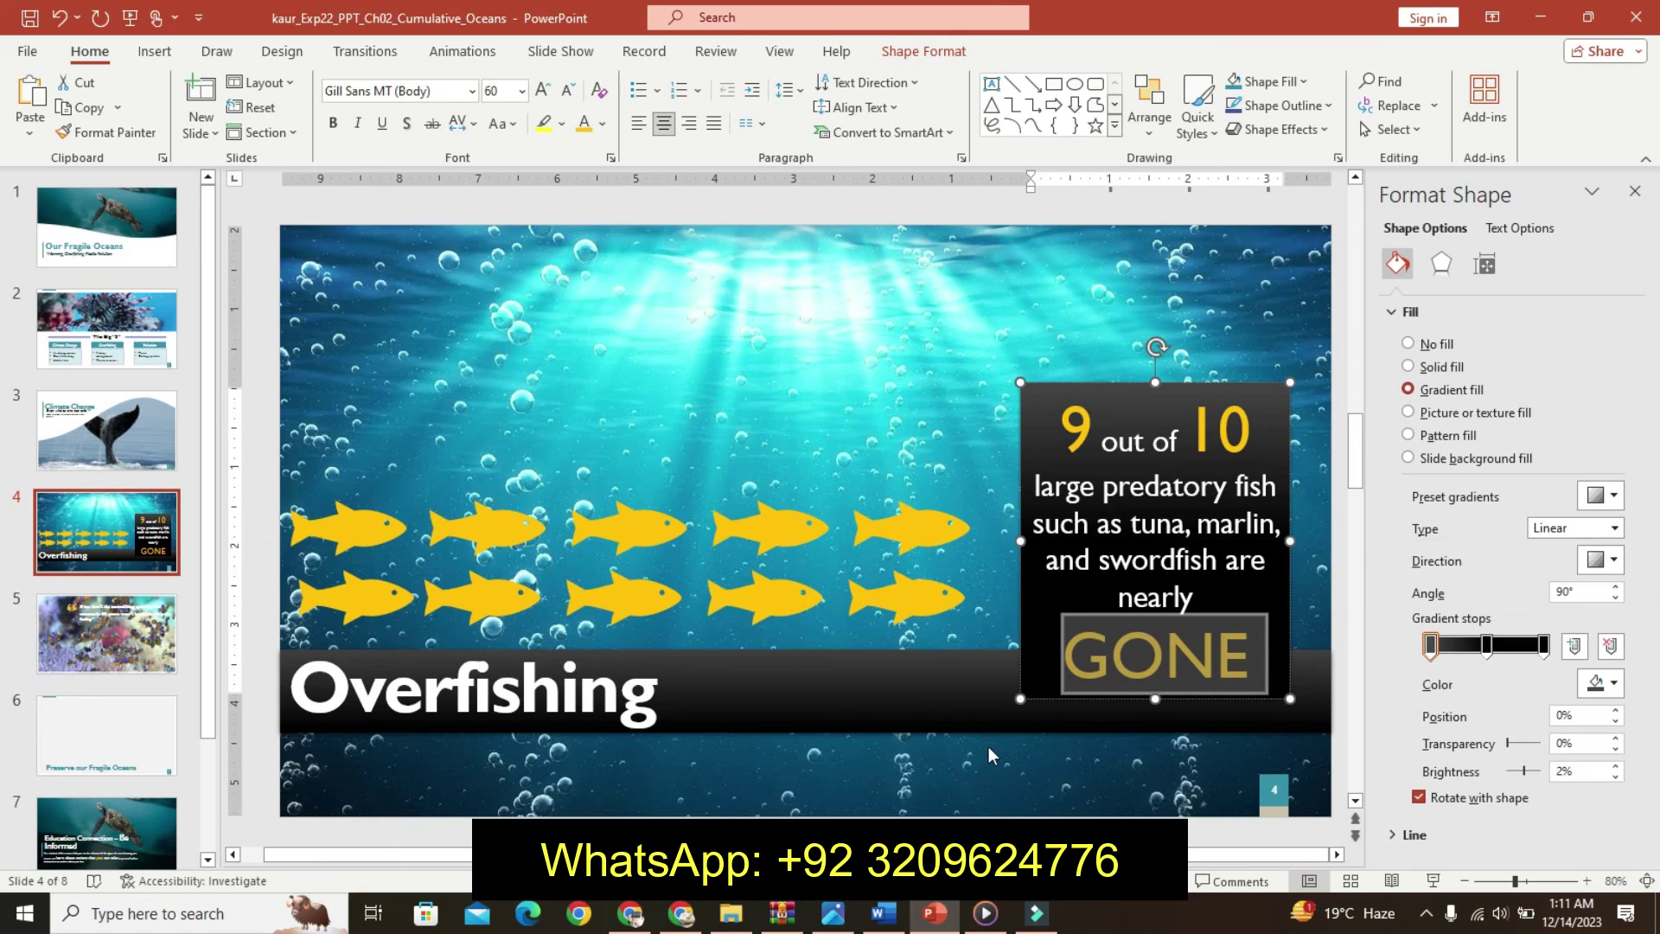
{"action": "left_click", "coordinate": [1055, 765]}
In the Word instructions, undo the highlighting on instruction step 8.
{"action": "left_click", "coordinate": [882, 913]}
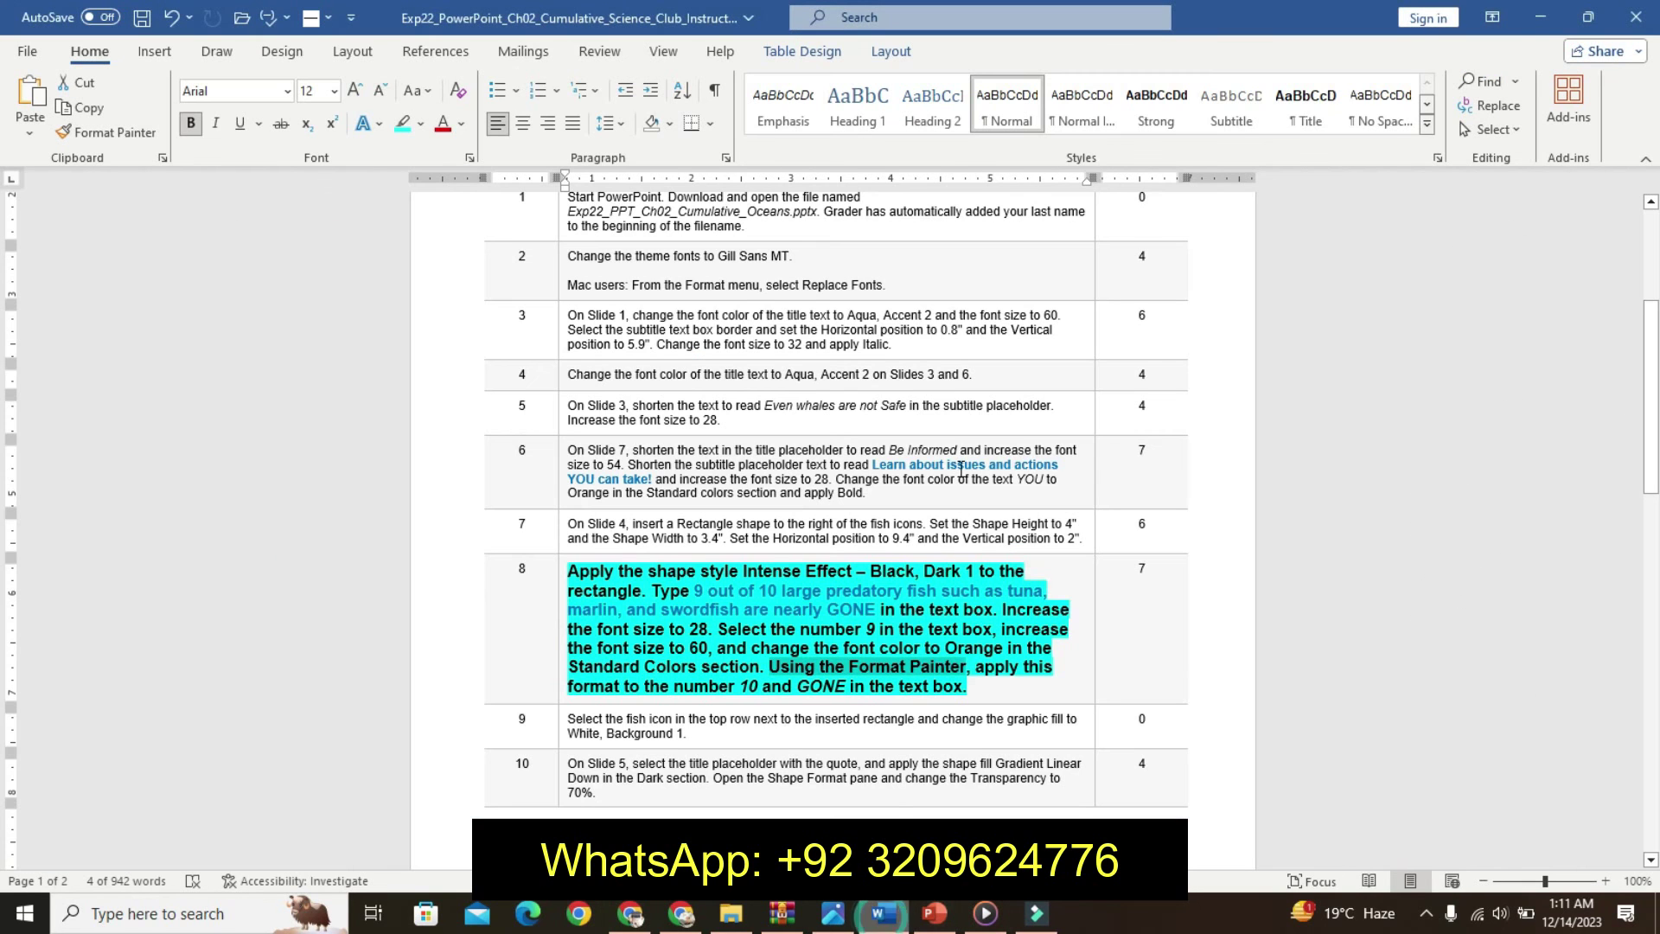
{"action": "key", "text": "ctrl+z"}
{"action": "key", "text": "ctrl+z"}
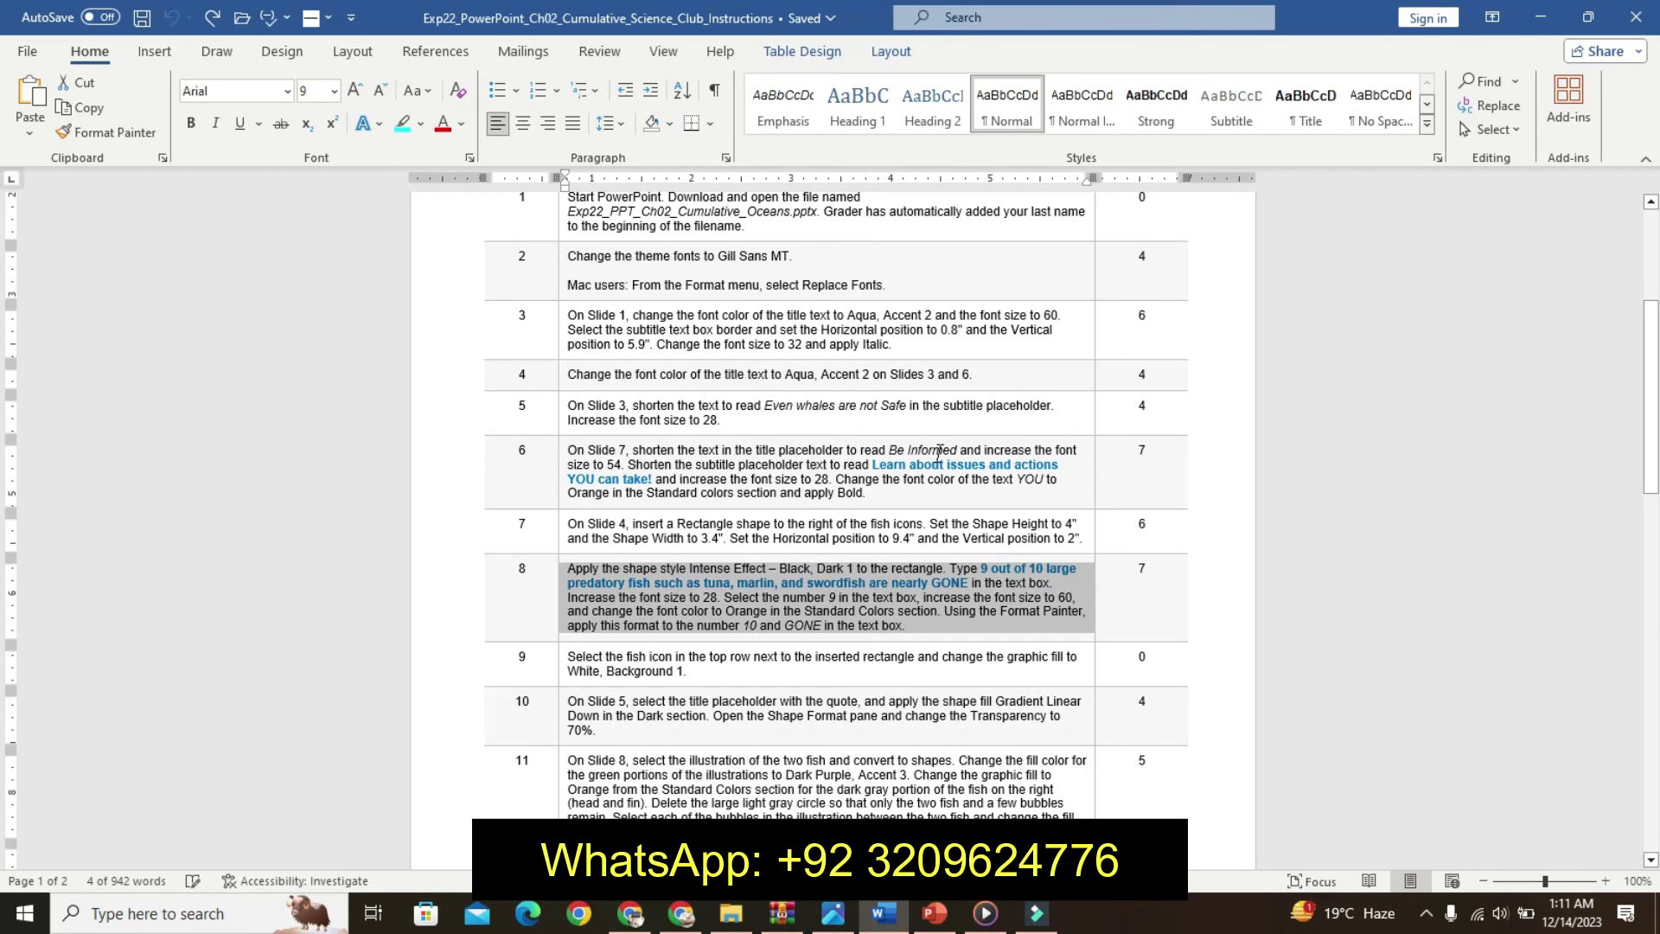
{"action": "left_click", "coordinate": [921, 480]}
{"action": "mouse_move", "coordinate": [1651, 389]}
{"action": "left_mouse_down"}
{"action": "mouse_move", "coordinate": [1645, 485]}
{"action": "mouse_move", "coordinate": [1647, 286]}
{"action": "left_mouse_up"}
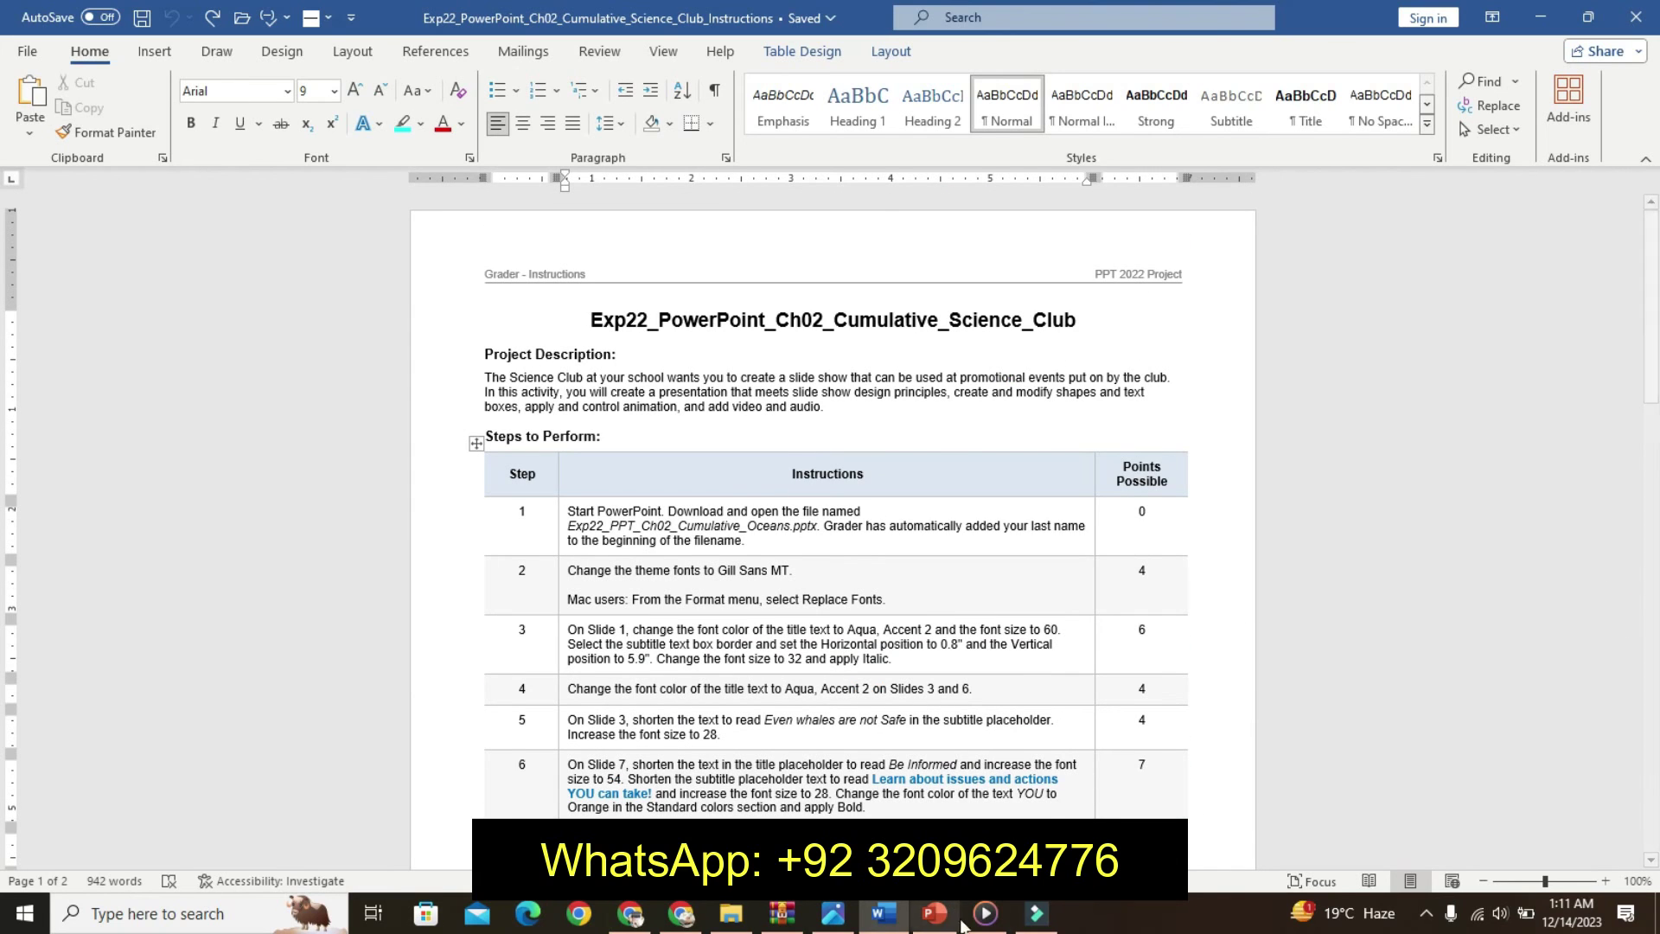
Back in PowerPoint, view slides 1, 3 and 2, finishing on the Our Fragile Oceans title slide.
{"action": "left_click", "coordinate": [958, 922]}
{"action": "left_click", "coordinate": [776, 584]}
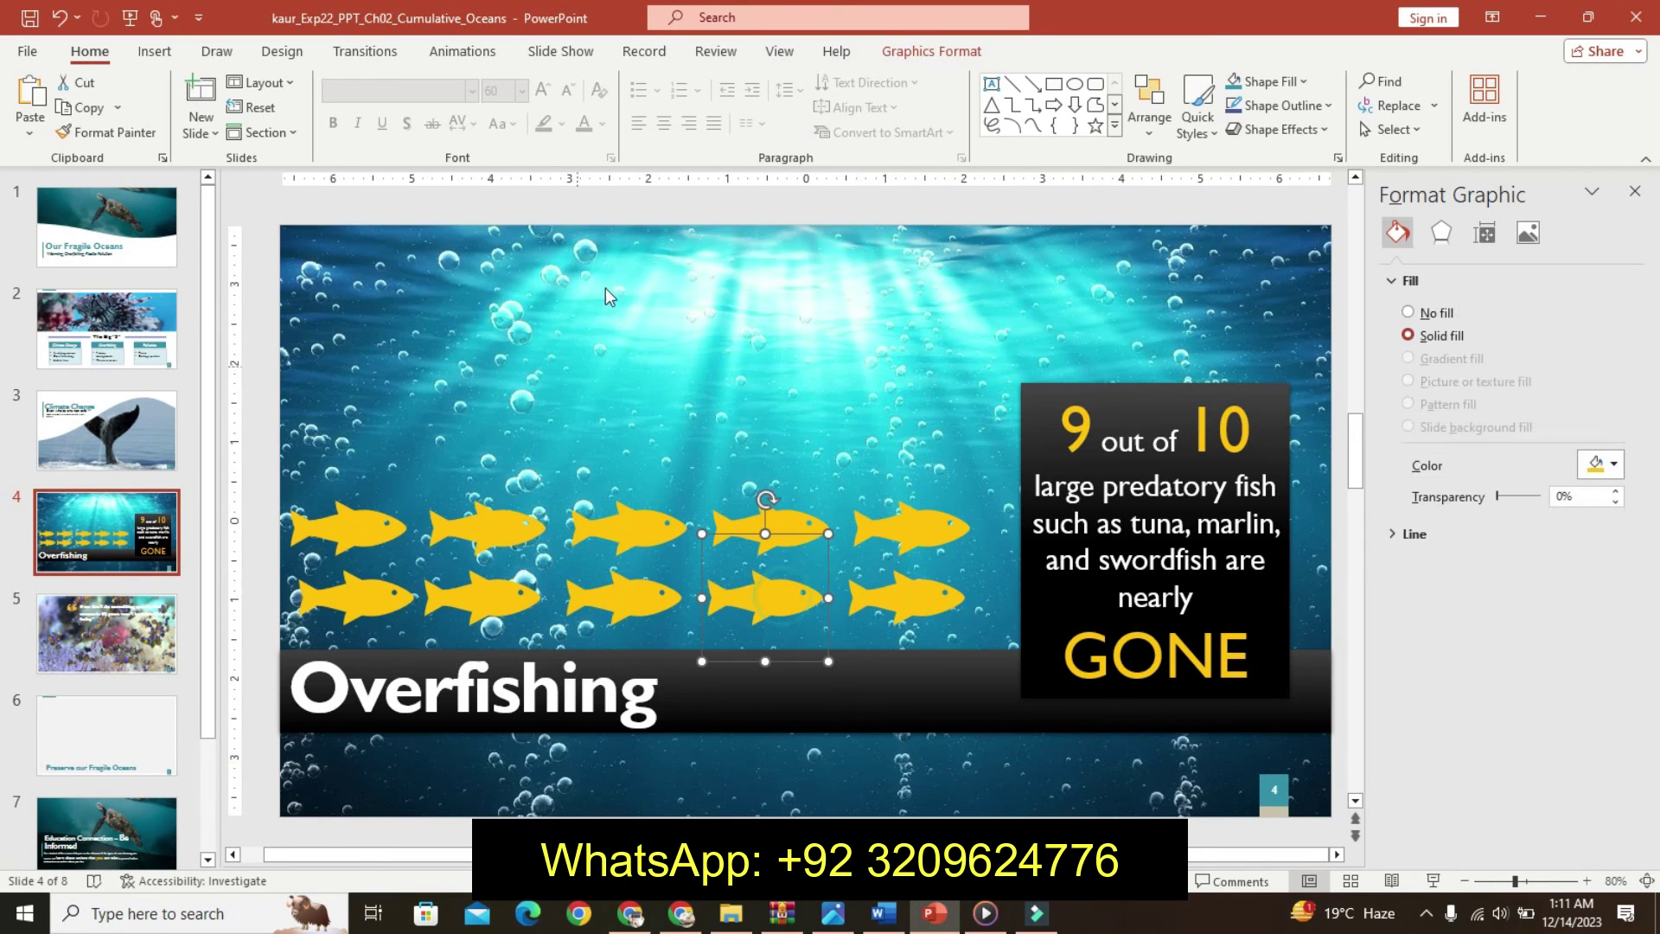
{"action": "left_click", "coordinate": [639, 417]}
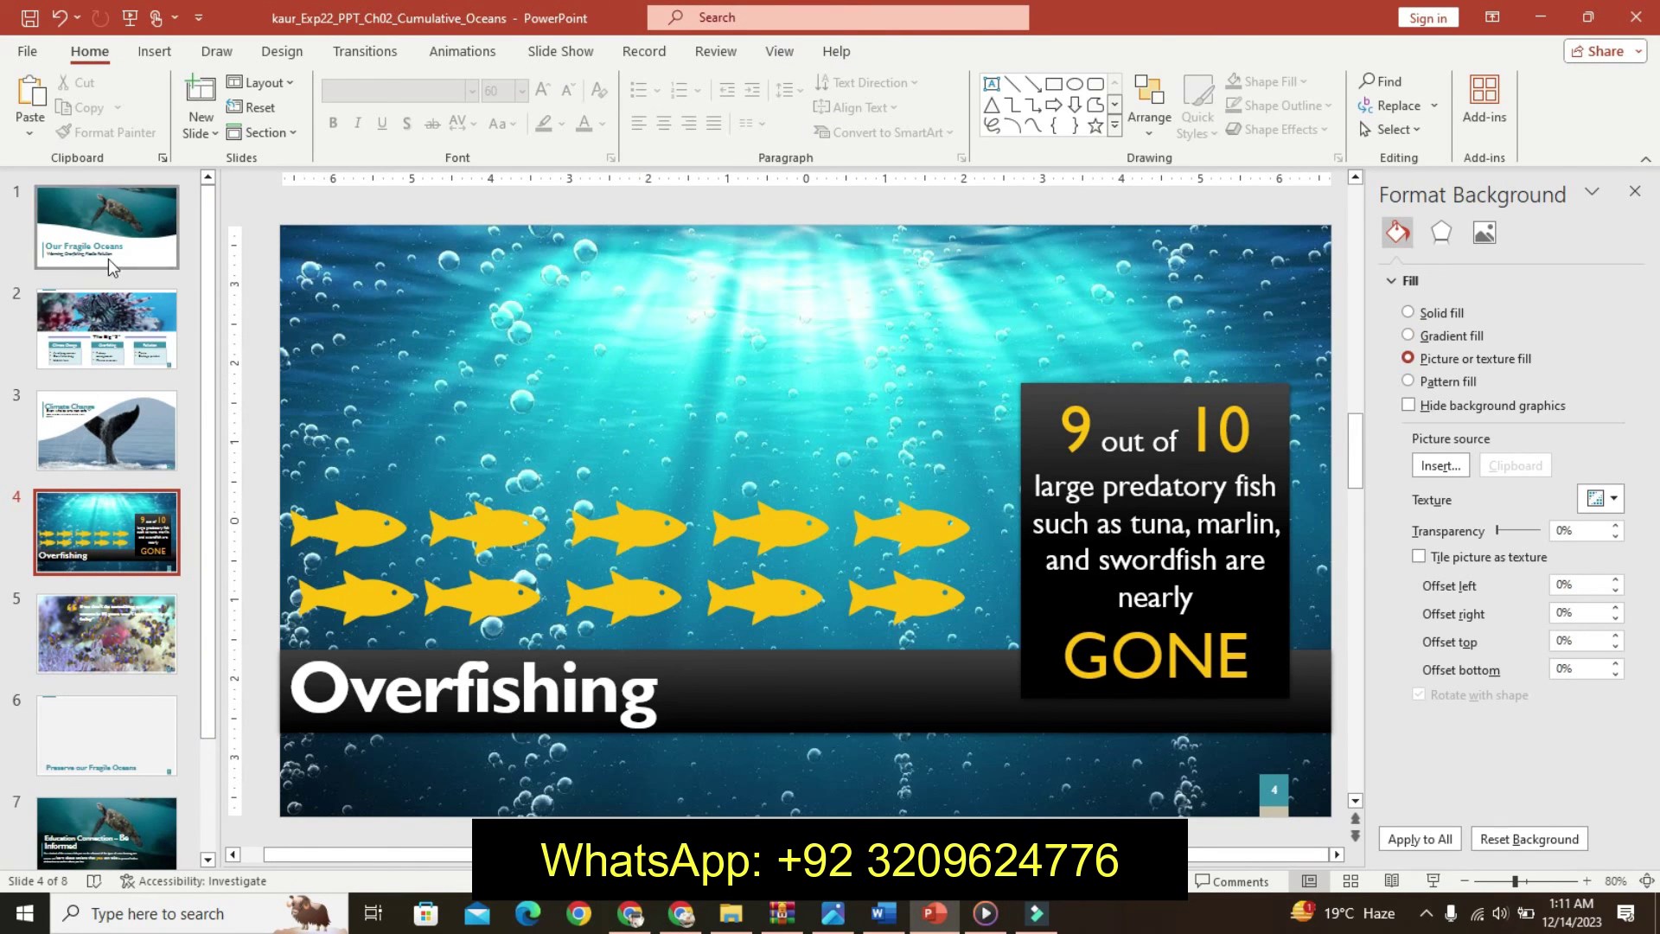
{"action": "left_click", "coordinate": [108, 257]}
{"action": "left_click", "coordinate": [104, 403]}
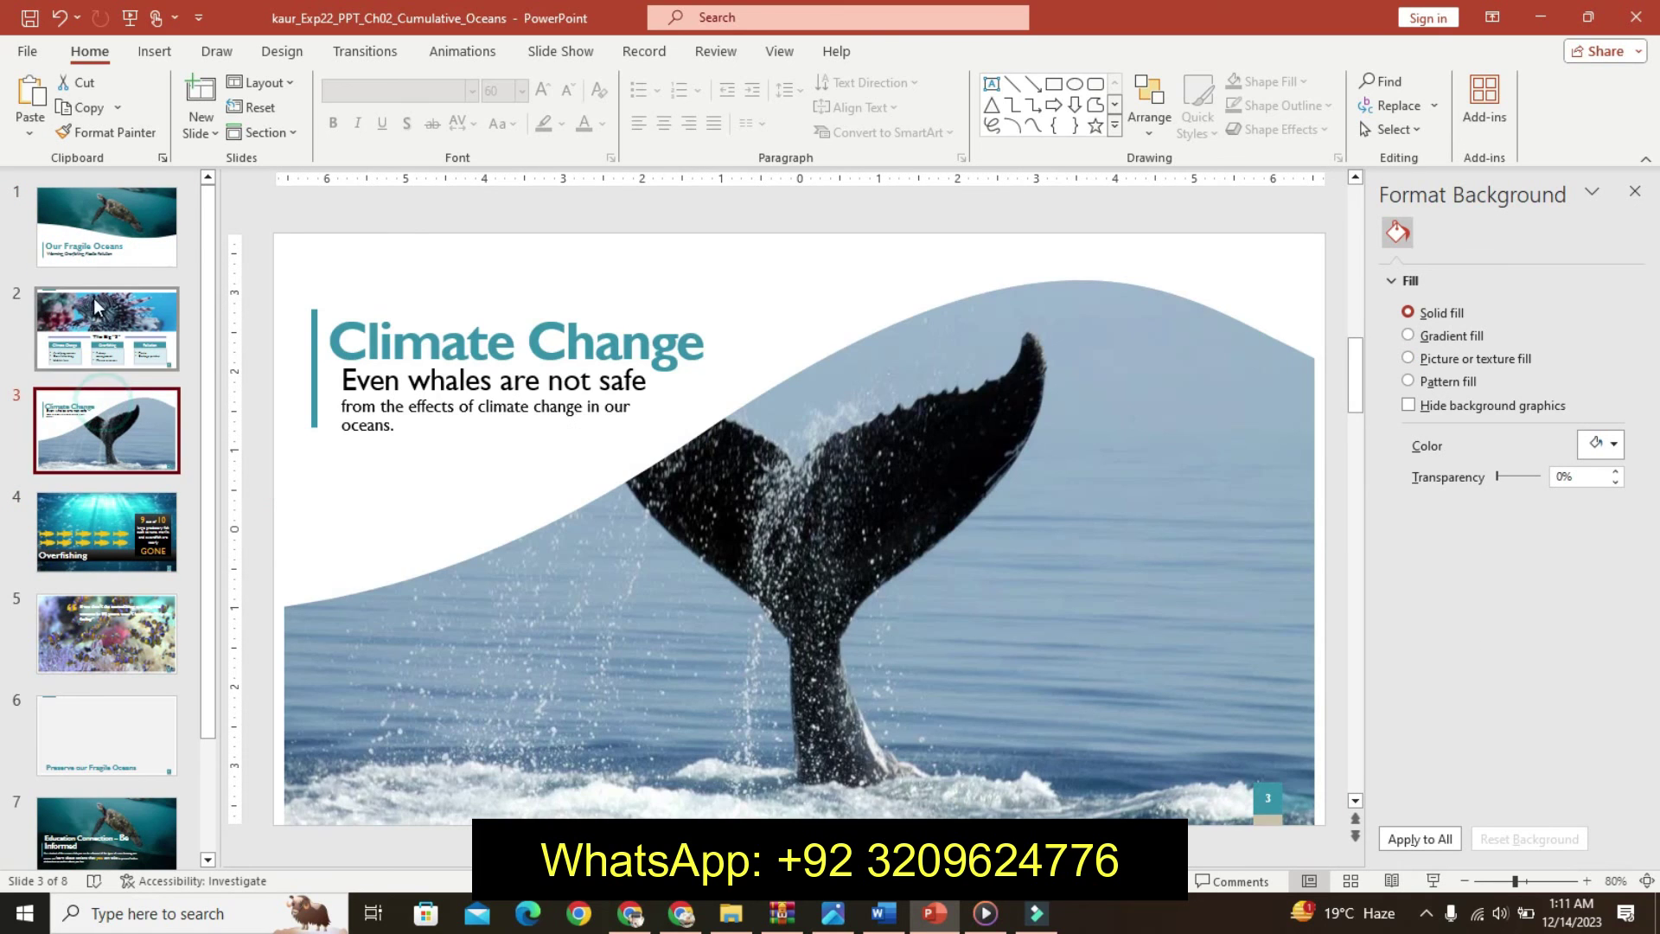
{"action": "left_click", "coordinate": [93, 303]}
{"action": "left_click", "coordinate": [96, 253]}
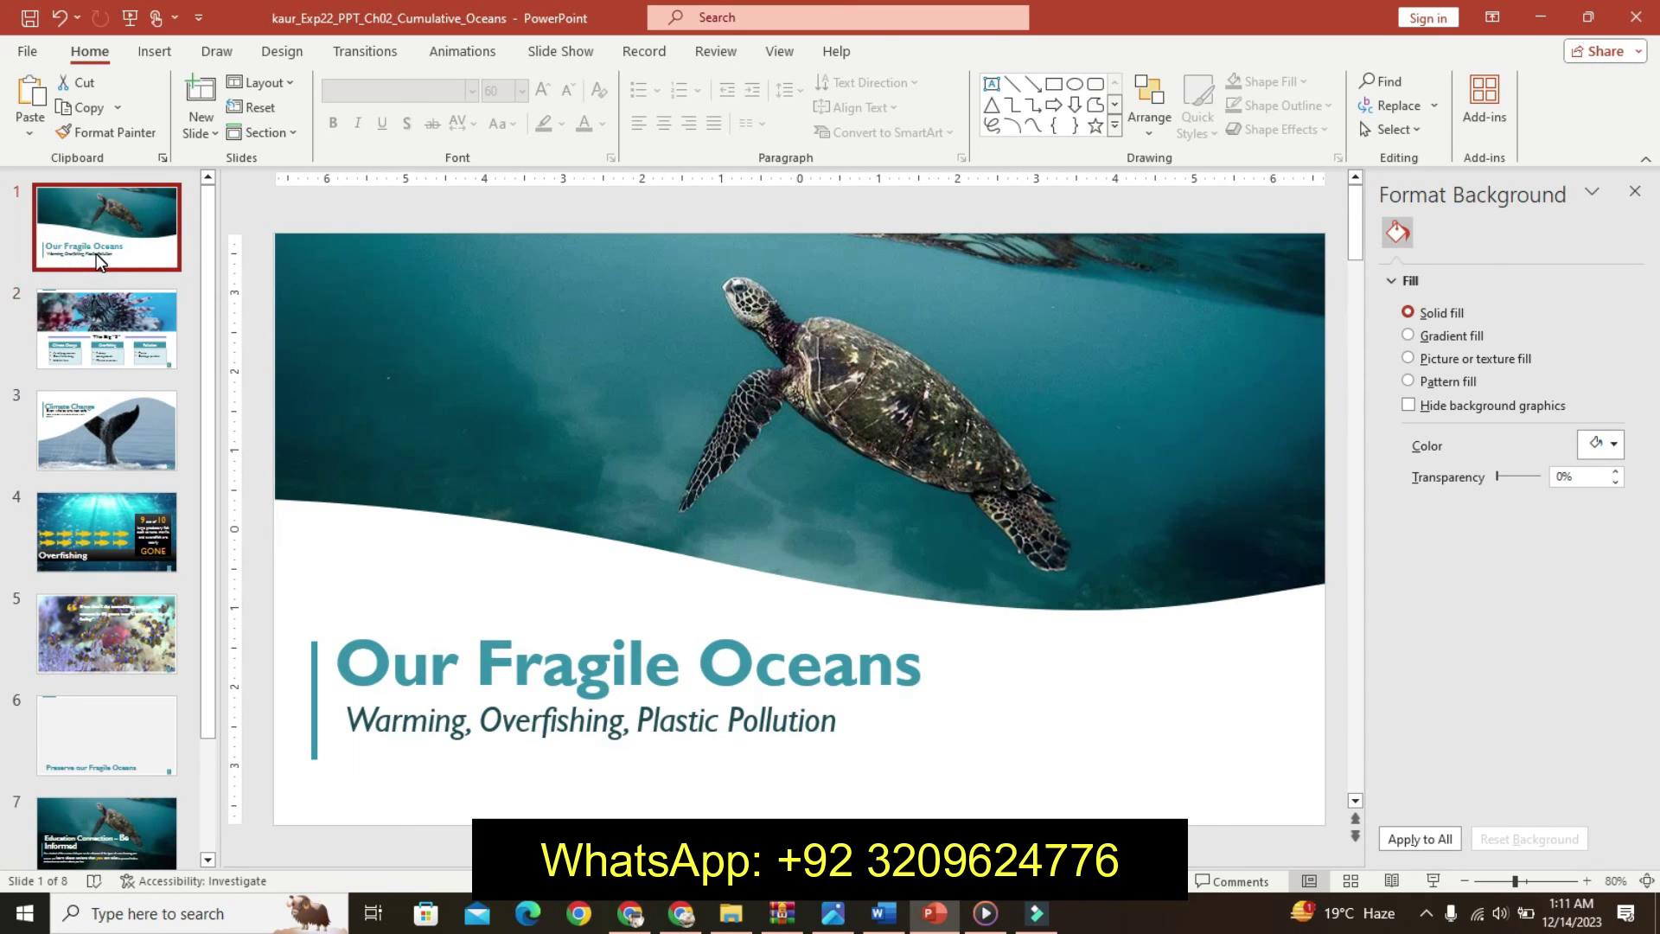